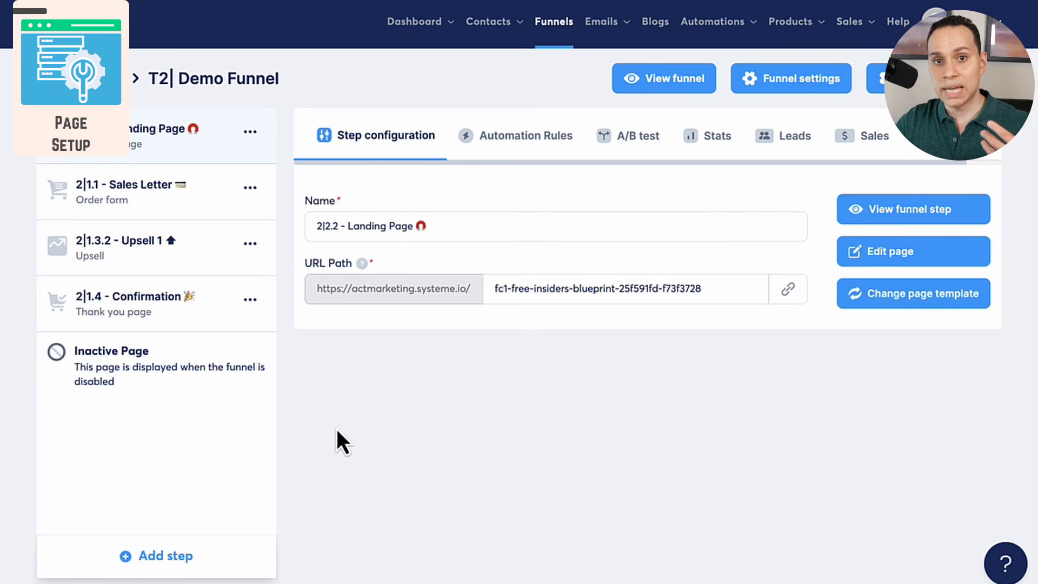
Step: Add a funnel step named DEOM of type Squeeze page to the demo funnel
{"action": "left_click", "coordinate": [162, 559]}
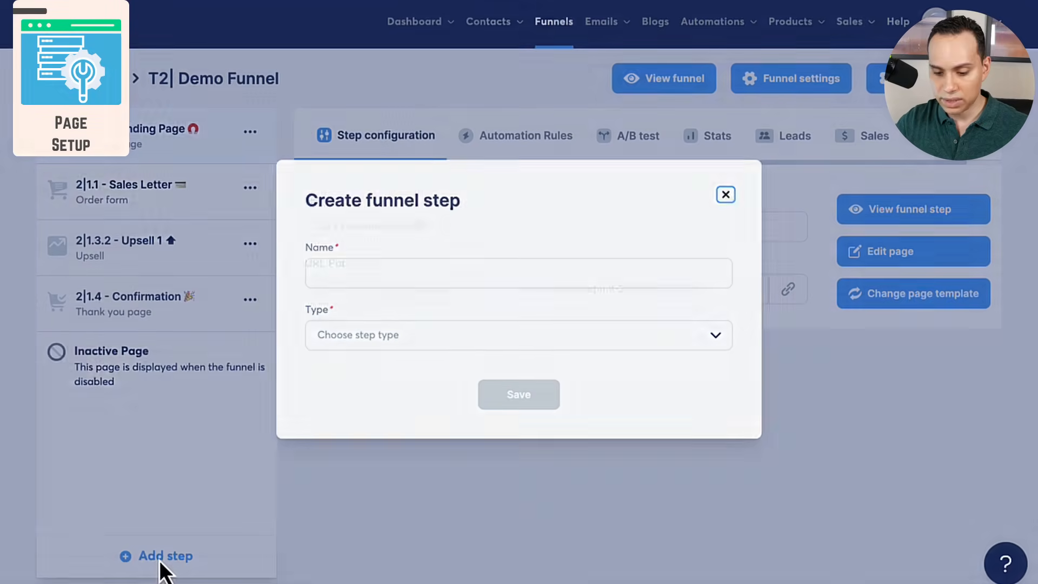
{"action": "left_click", "coordinate": [448, 335]}
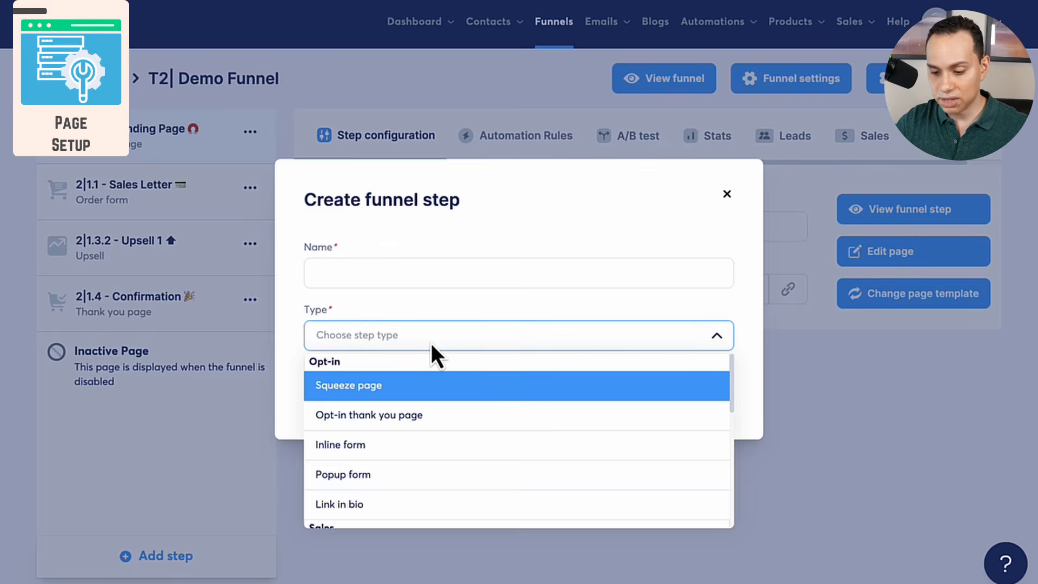
{"action": "left_click", "coordinate": [365, 395]}
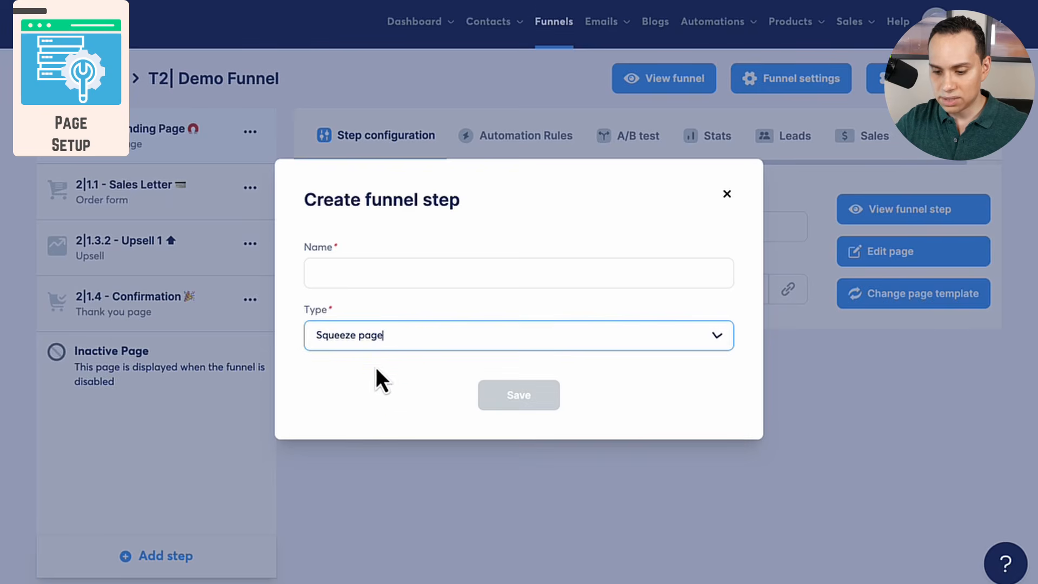
{"action": "left_click", "coordinate": [436, 281]}
{"action": "type", "text": "DEOM"}
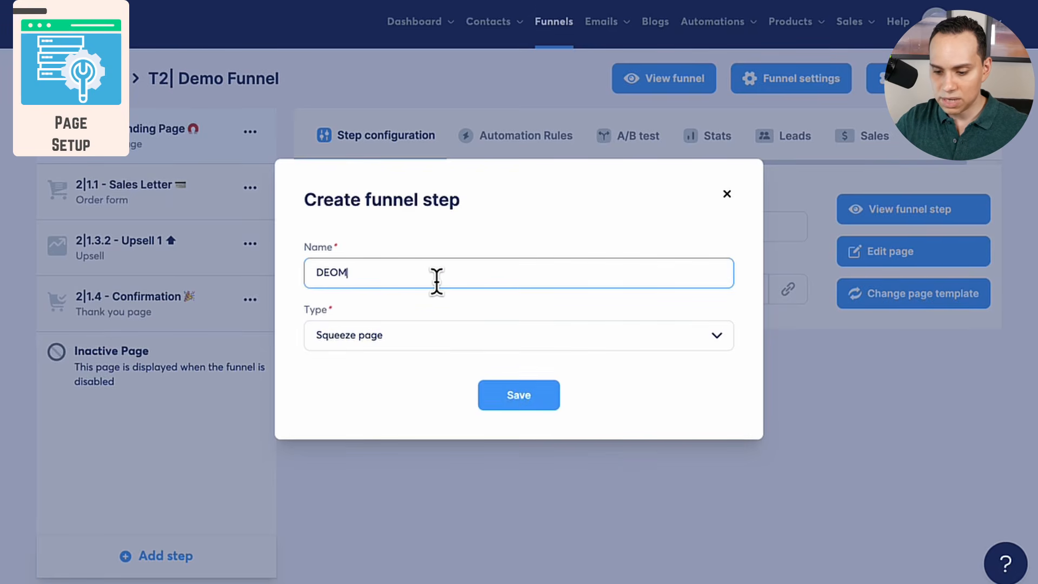
{"action": "left_click", "coordinate": [538, 405]}
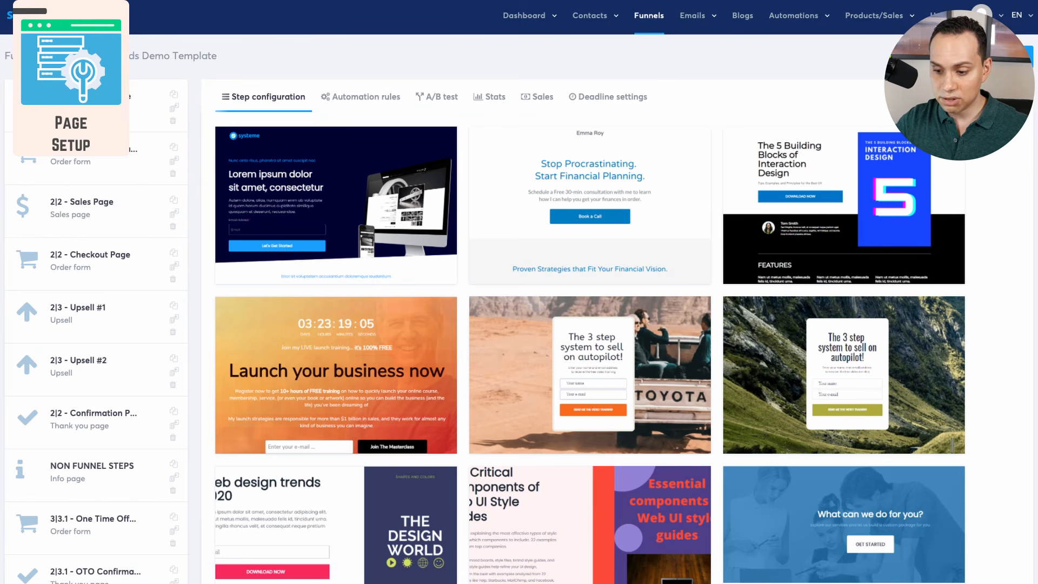
Step: Browse the gallery of squeeze page templates offered for the new funnel step
{"action": "scroll", "coordinate": [589, 324], "scroll_direction": "down", "scroll_amount": 5}
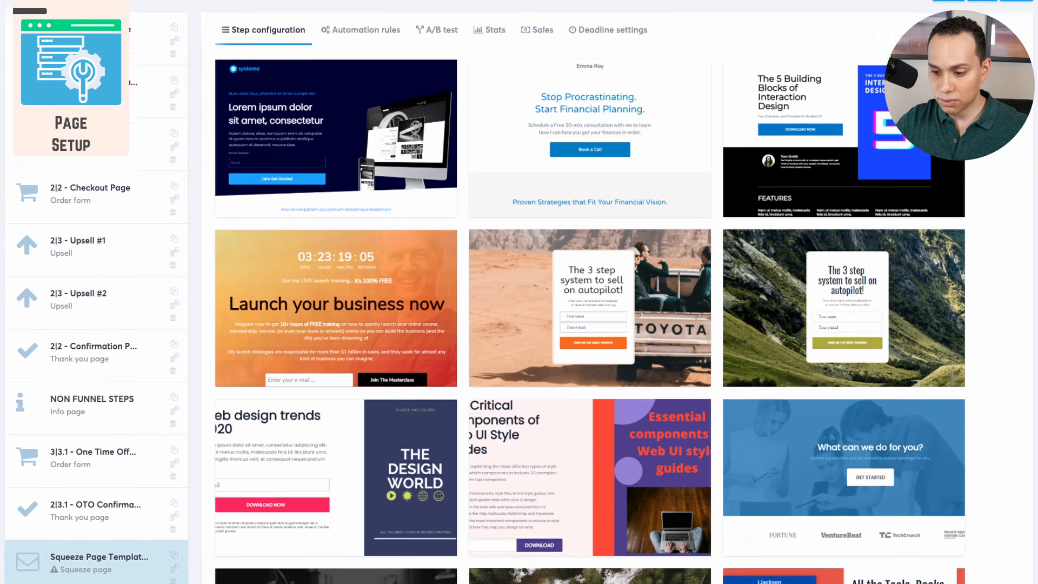
{"action": "scroll", "coordinate": [589, 325], "scroll_direction": "down", "scroll_amount": 5}
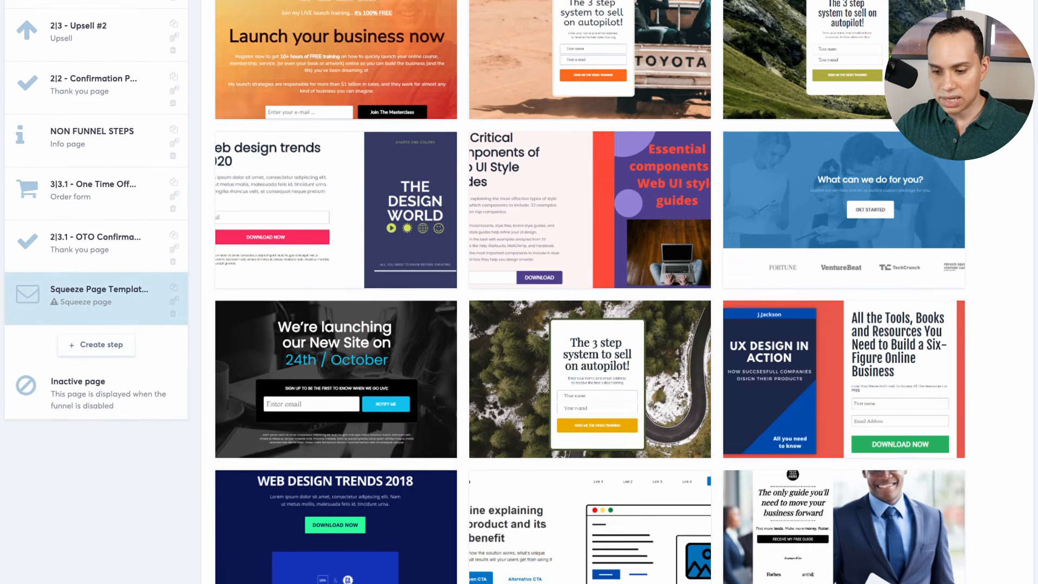
{"action": "scroll", "coordinate": [589, 324], "scroll_direction": "down", "scroll_amount": 5}
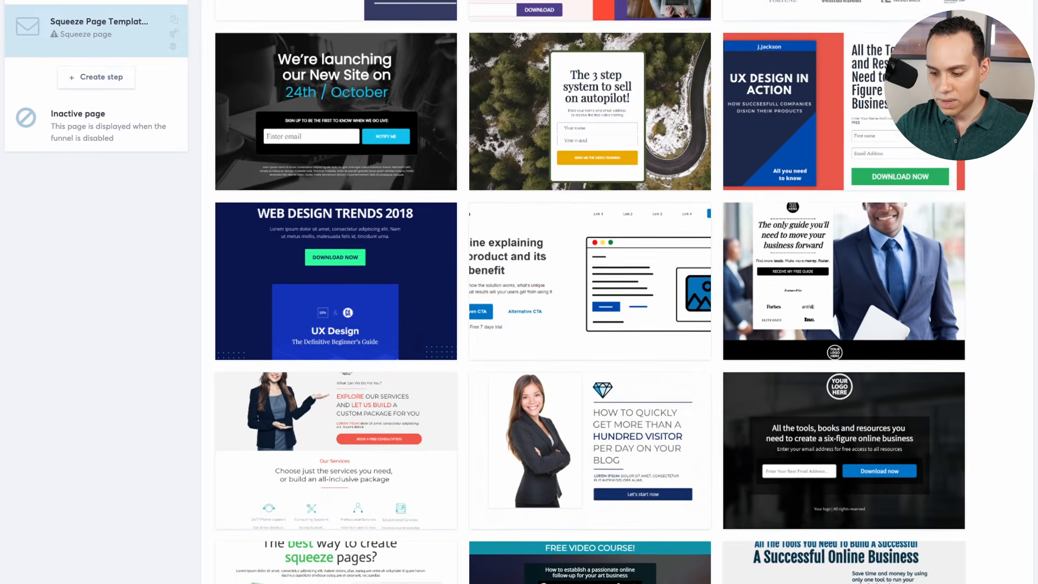
{"action": "scroll", "coordinate": [589, 325], "scroll_direction": "down", "scroll_amount": 5}
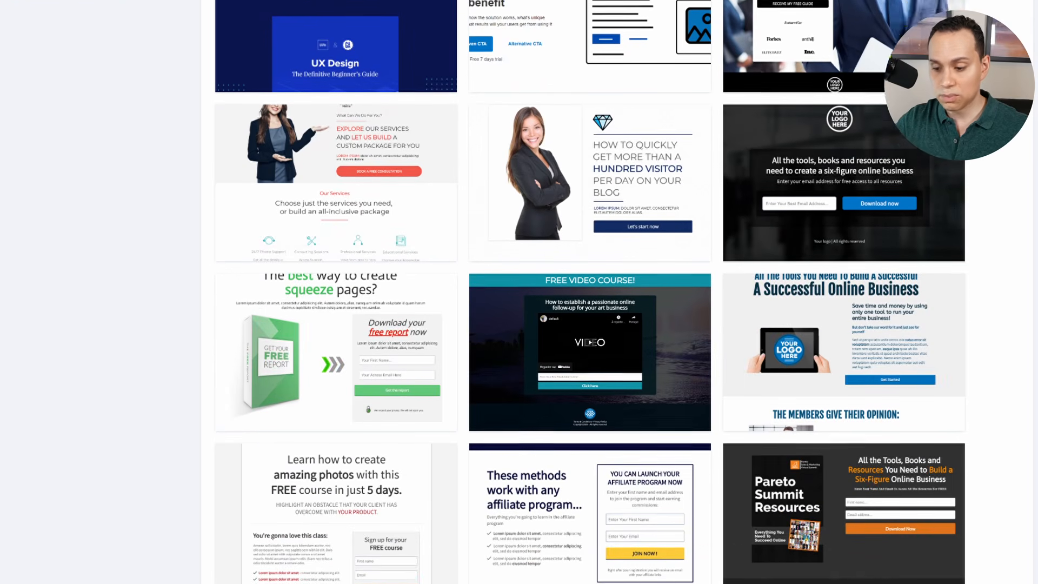
{"action": "scroll", "coordinate": [589, 325], "scroll_direction": "down", "scroll_amount": 5}
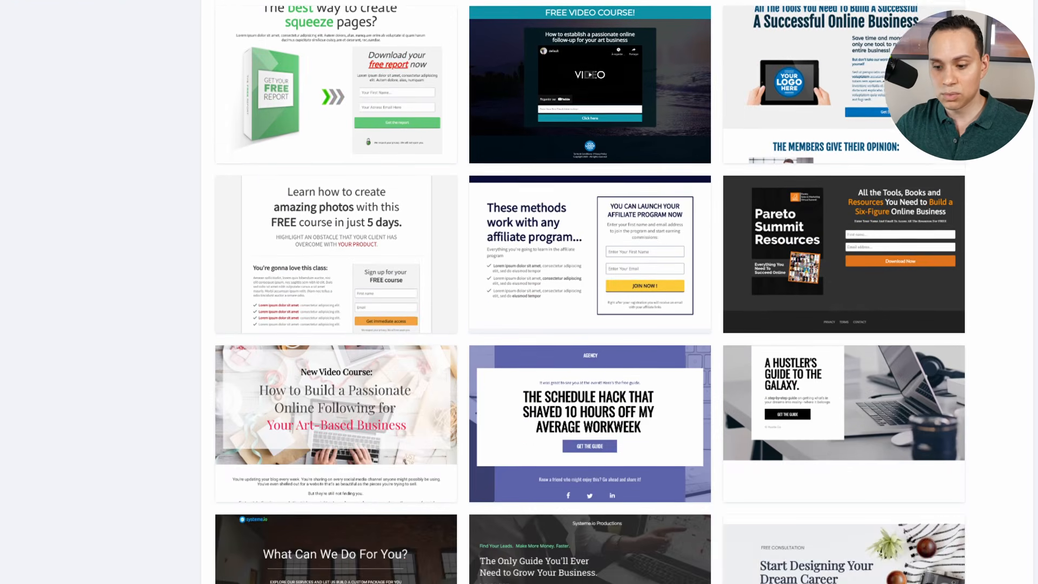
{"action": "scroll", "coordinate": [589, 324], "scroll_direction": "down", "scroll_amount": 5}
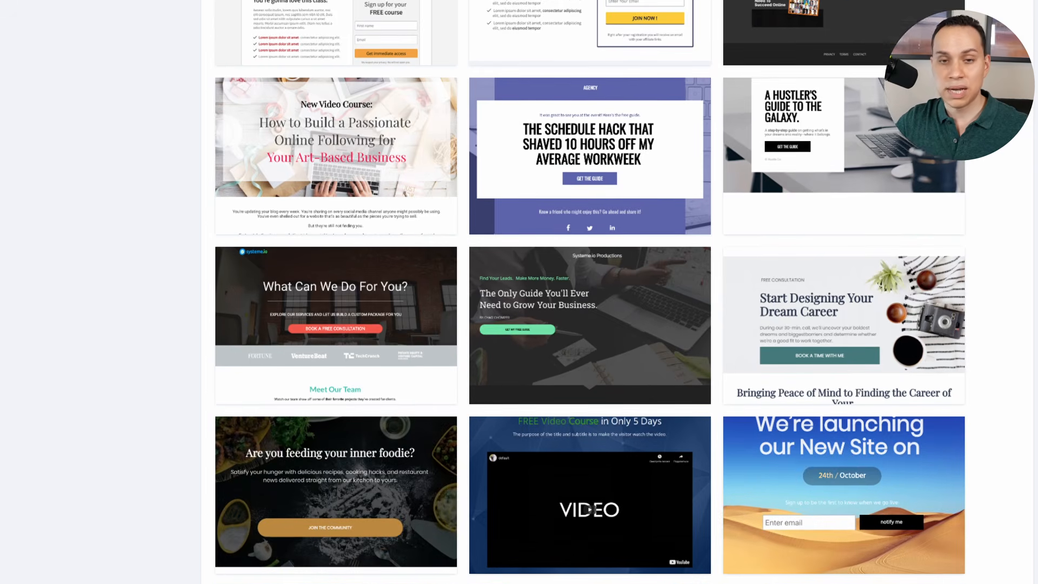
{"action": "scroll", "coordinate": [590, 324], "scroll_direction": "down", "scroll_amount": 5}
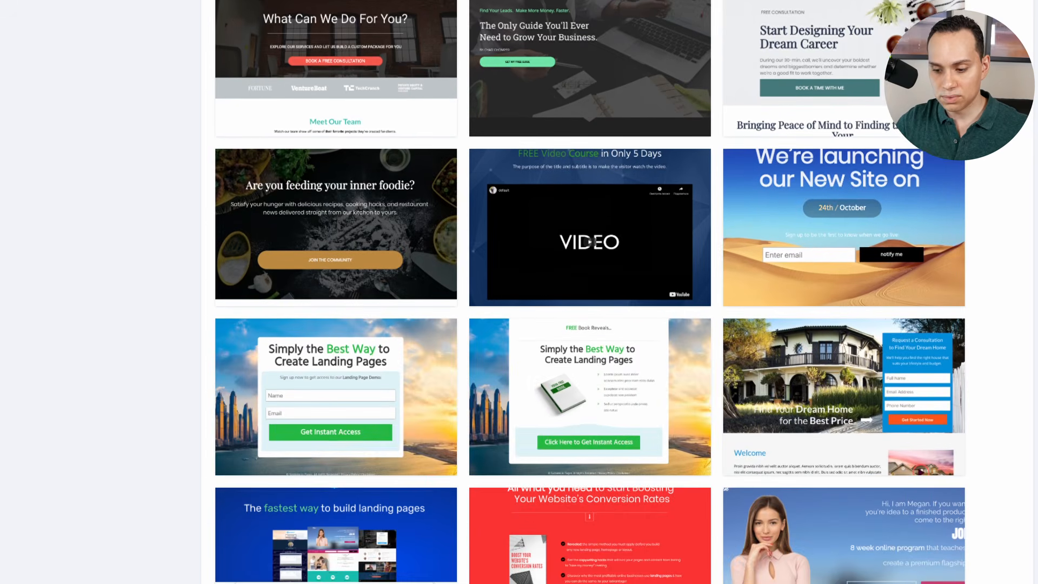
{"action": "scroll", "coordinate": [590, 325], "scroll_direction": "down", "scroll_amount": 5}
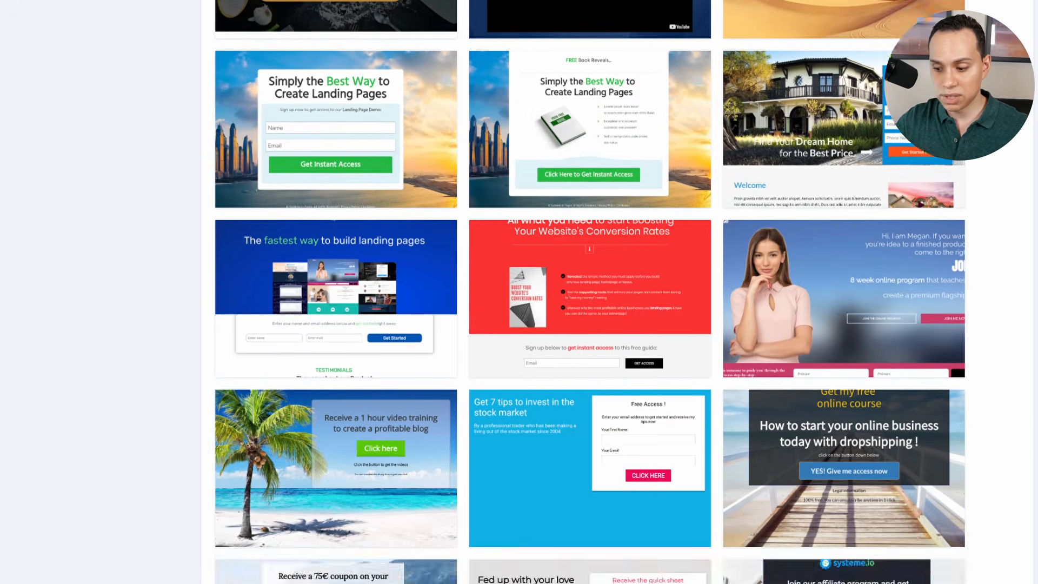
{"action": "scroll", "coordinate": [590, 324], "scroll_direction": "down", "scroll_amount": 1}
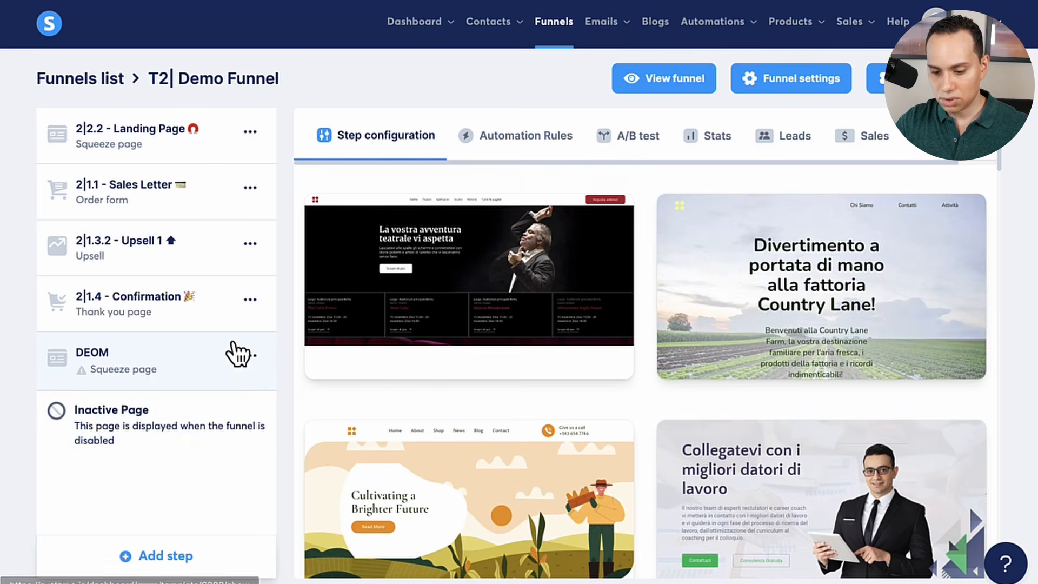
Step: Remove the DEOM squeeze page step from the funnel and confirm the removal
{"action": "left_click", "coordinate": [250, 355]}
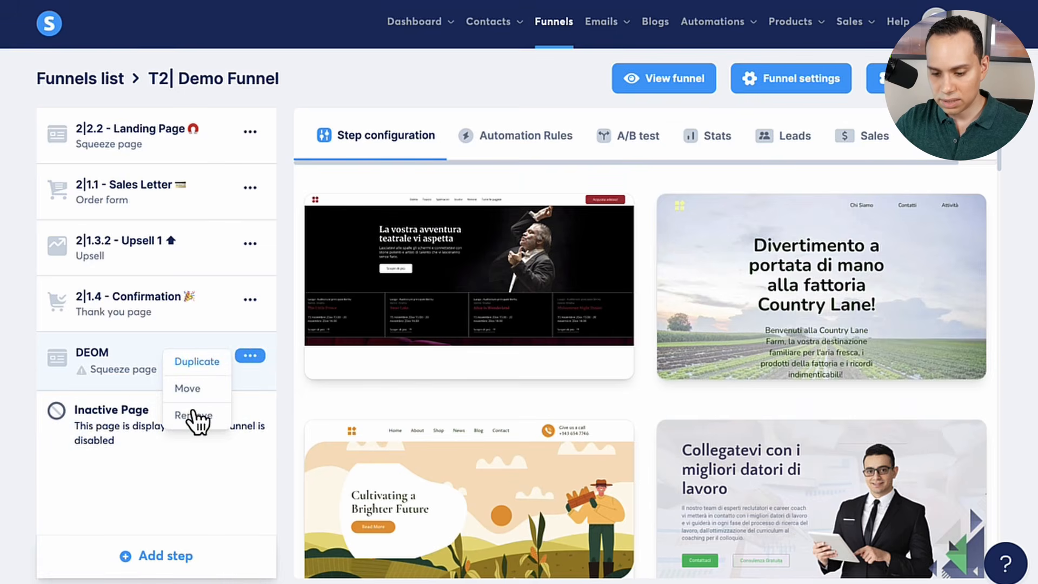
{"action": "left_click", "coordinate": [193, 417]}
{"action": "left_click", "coordinate": [419, 370]}
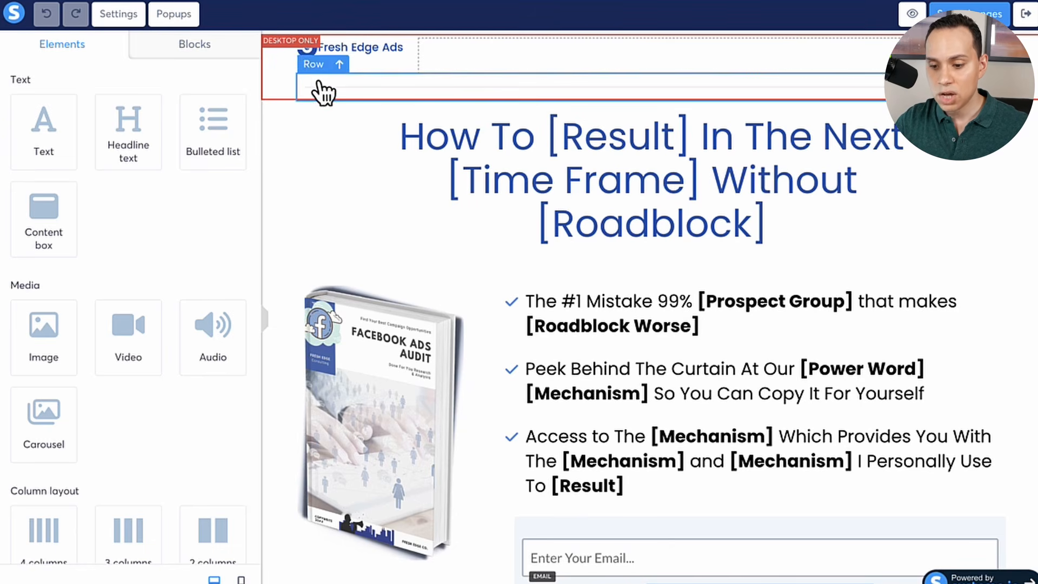
Step: Open the landing page's settings and examine the font choices for the default typography
{"action": "left_click", "coordinate": [124, 17]}
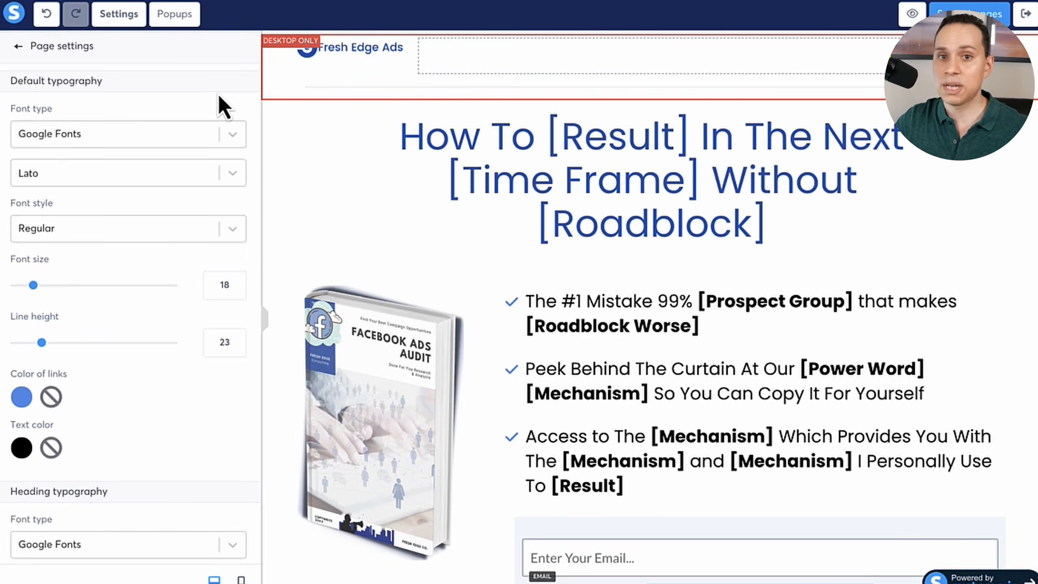
{"action": "scroll", "coordinate": [164, 109], "scroll_direction": "down", "scroll_amount": 1}
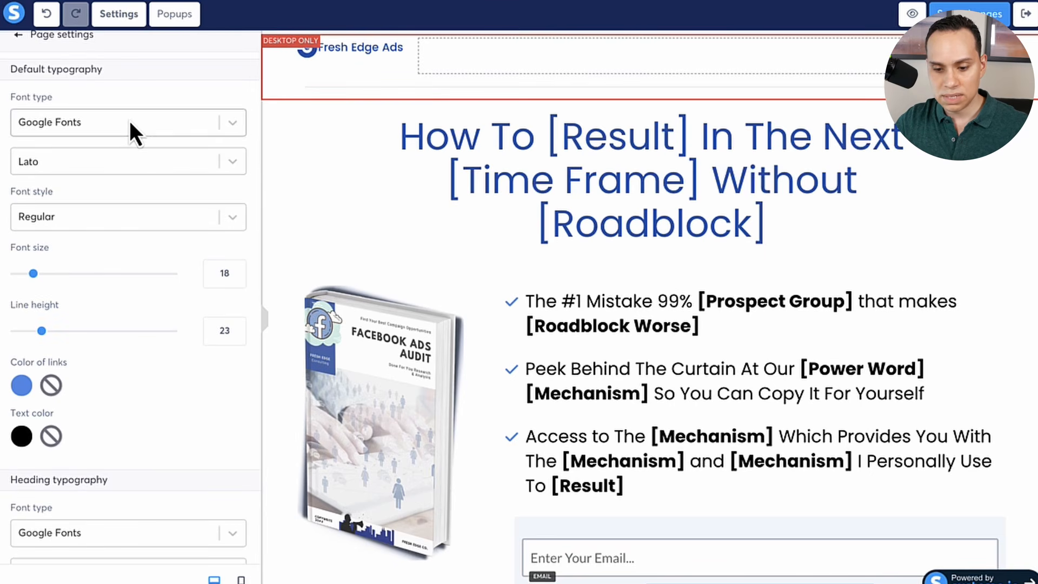
{"action": "left_click", "coordinate": [128, 121]}
{"action": "left_click", "coordinate": [160, 97]}
{"action": "left_click", "coordinate": [231, 162]}
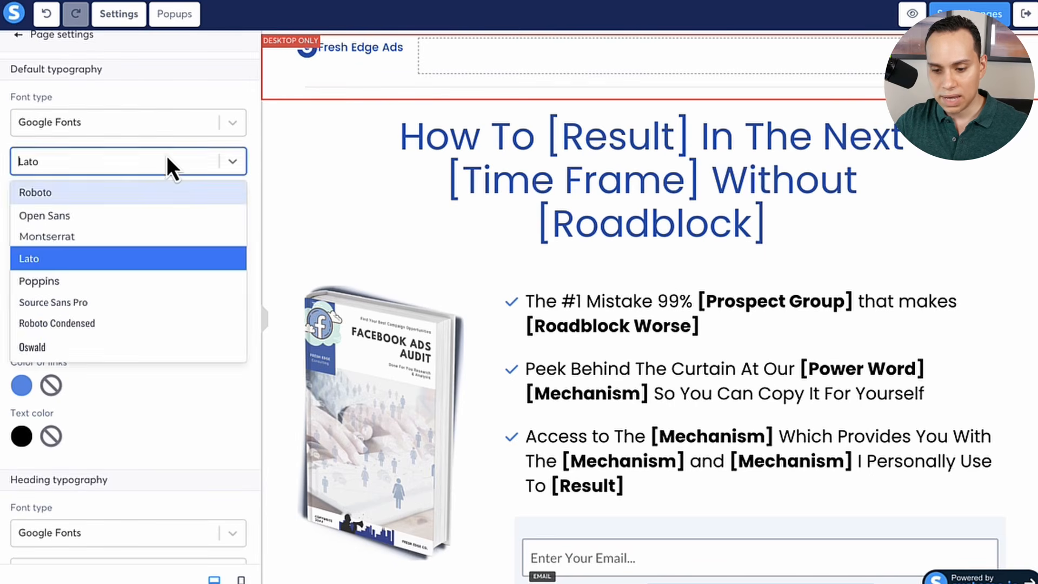
{"action": "left_click", "coordinate": [204, 101]}
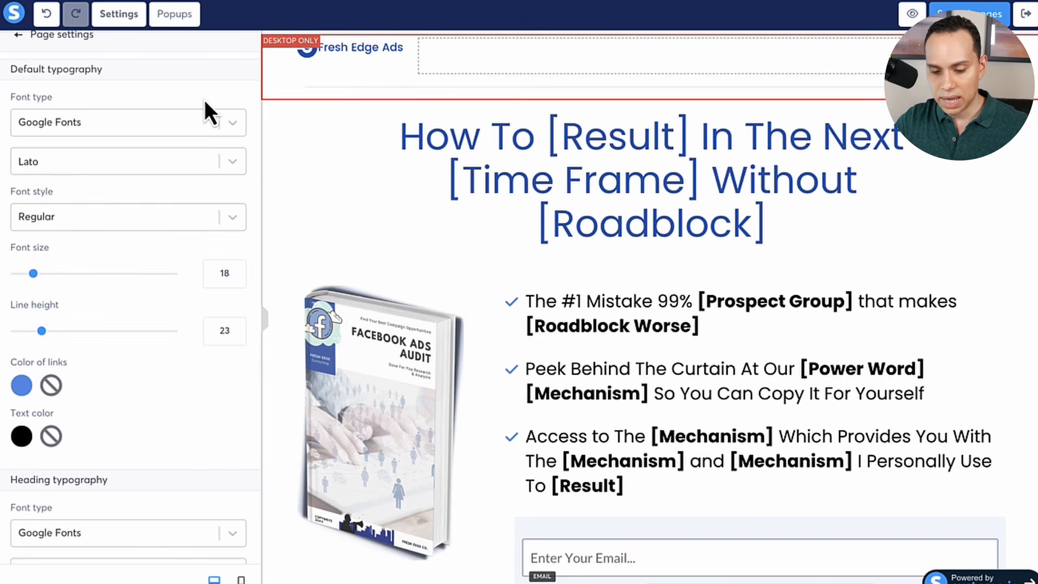
{"action": "scroll", "coordinate": [205, 100], "scroll_direction": "down", "scroll_amount": 1}
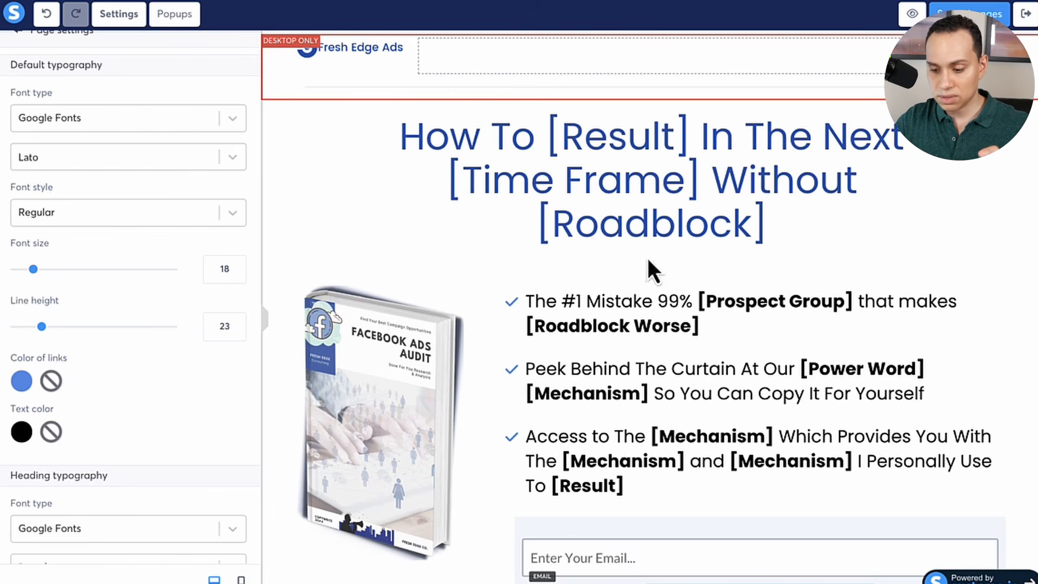
Step: Select the bulleted list, return to the page settings and compare the heading typography options with the default ones
{"action": "left_click", "coordinate": [589, 297]}
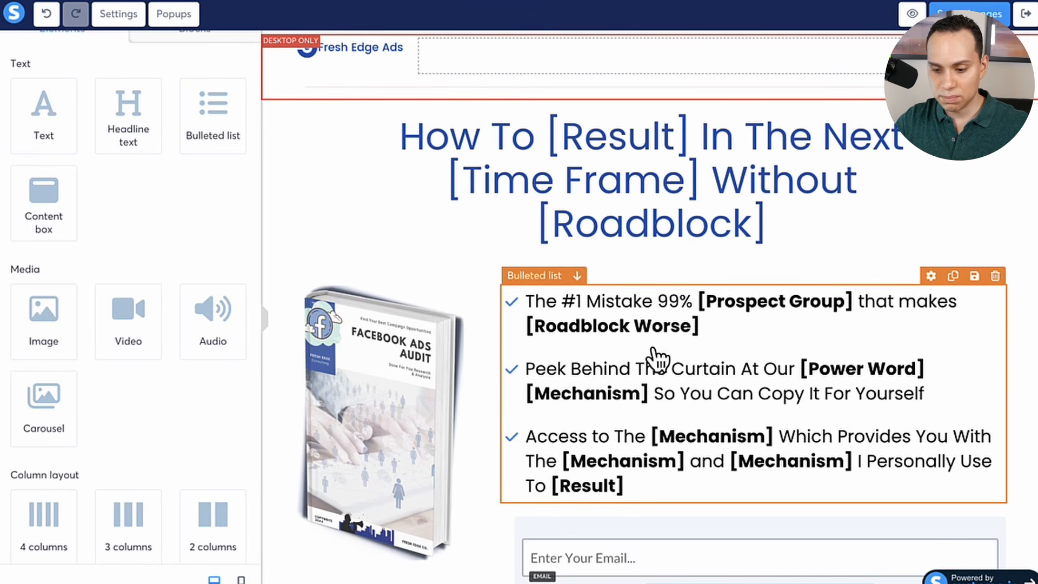
{"action": "left_click", "coordinate": [116, 14]}
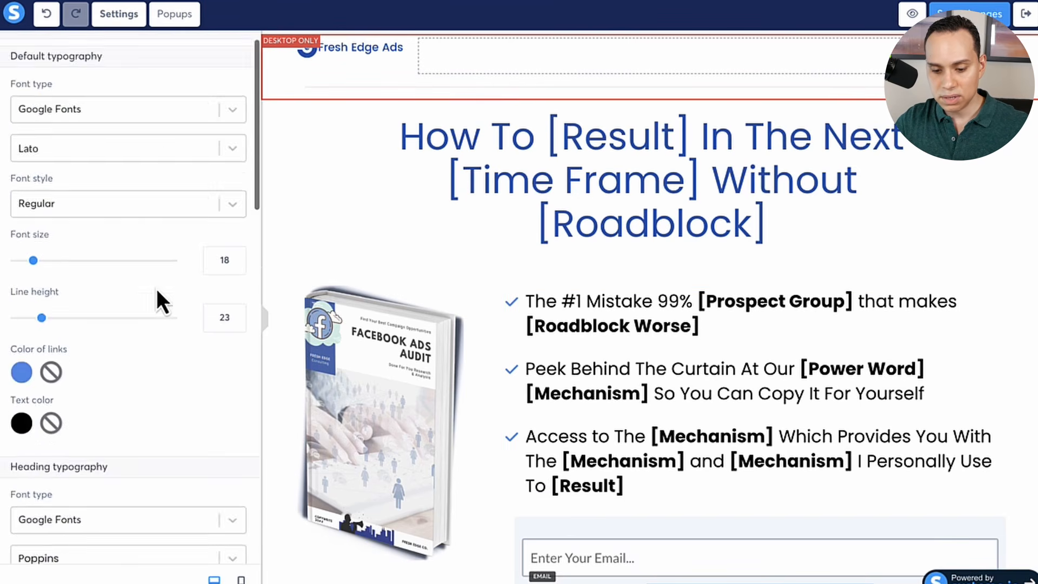
{"action": "scroll", "coordinate": [157, 289], "scroll_direction": "down", "scroll_amount": 3}
{"action": "scroll", "coordinate": [157, 289], "scroll_direction": "down", "scroll_amount": 2}
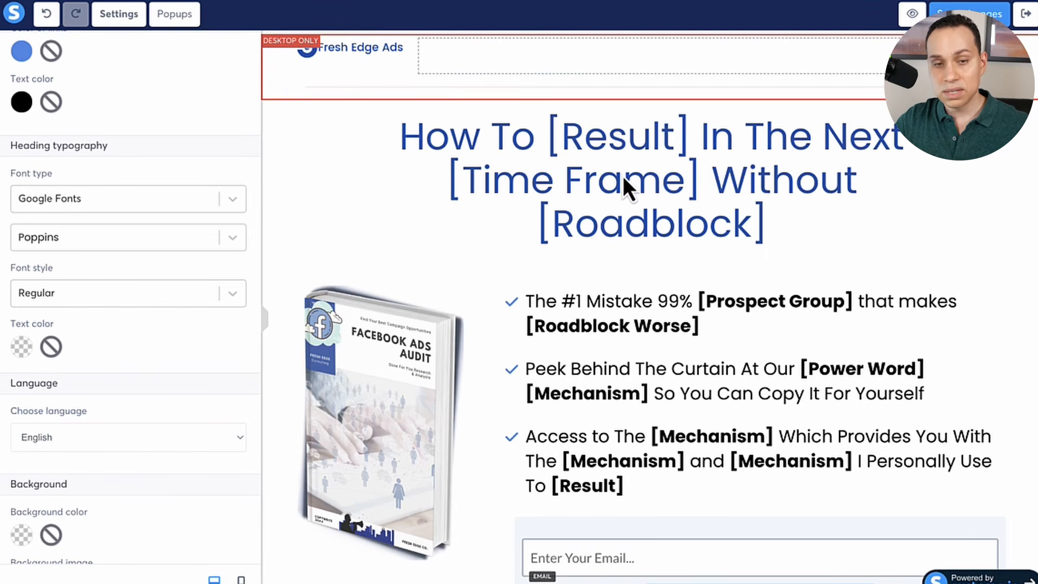
{"action": "scroll", "coordinate": [176, 271], "scroll_direction": "up", "scroll_amount": 3}
{"action": "scroll", "coordinate": [176, 270], "scroll_direction": "up", "scroll_amount": 1}
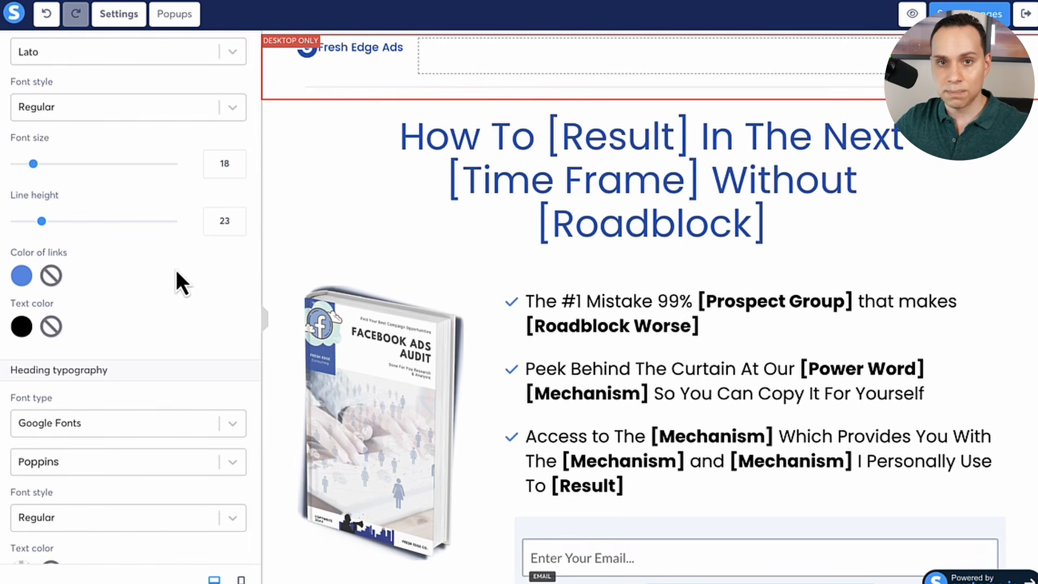
{"action": "scroll", "coordinate": [176, 270], "scroll_direction": "up", "scroll_amount": 3}
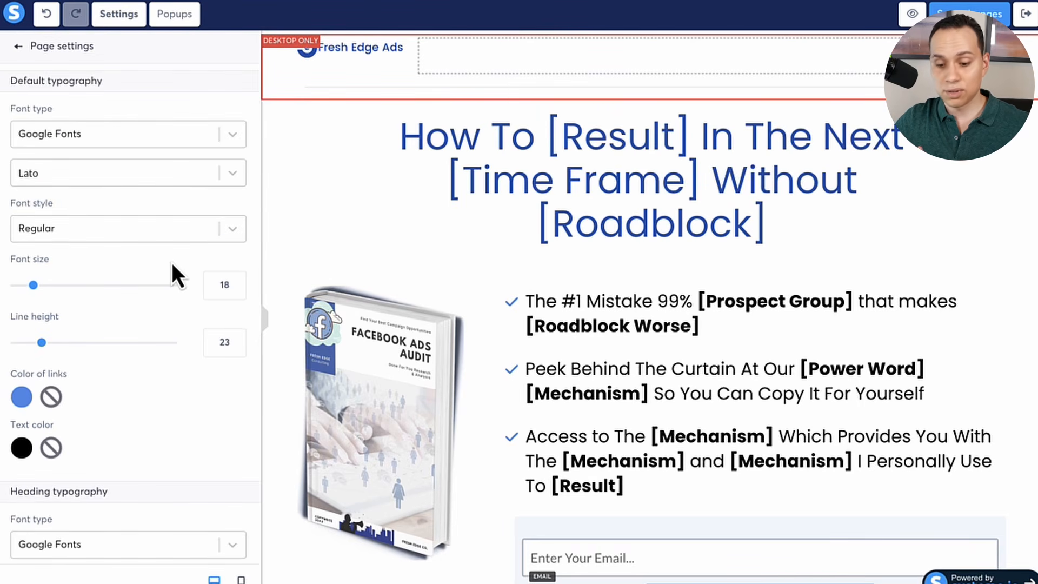
Step: Try Custom Fonts as the default typography's font type and switch it back to Google Fonts
{"action": "left_click", "coordinate": [232, 173]}
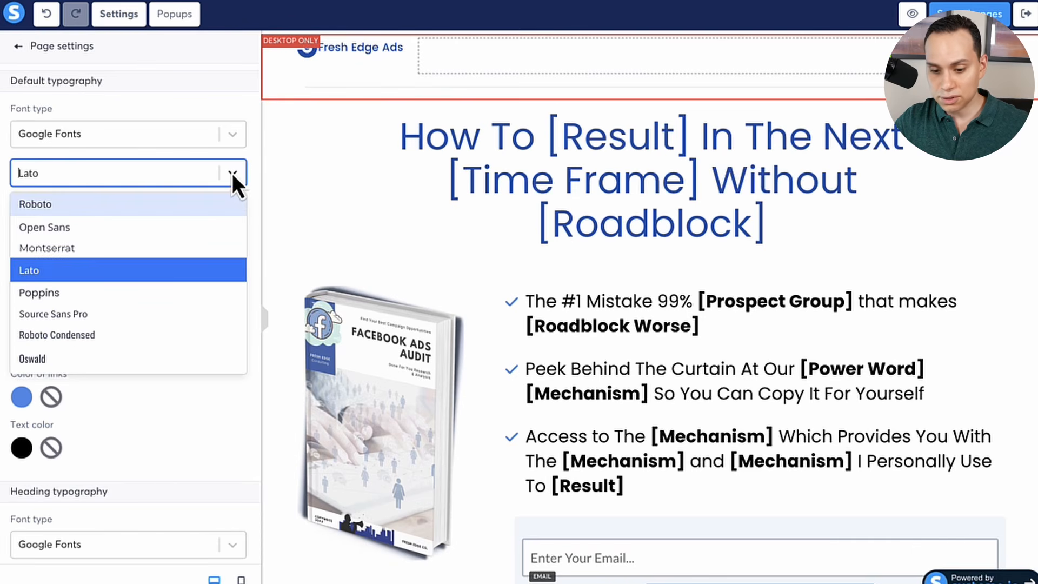
{"action": "left_click", "coordinate": [237, 145]}
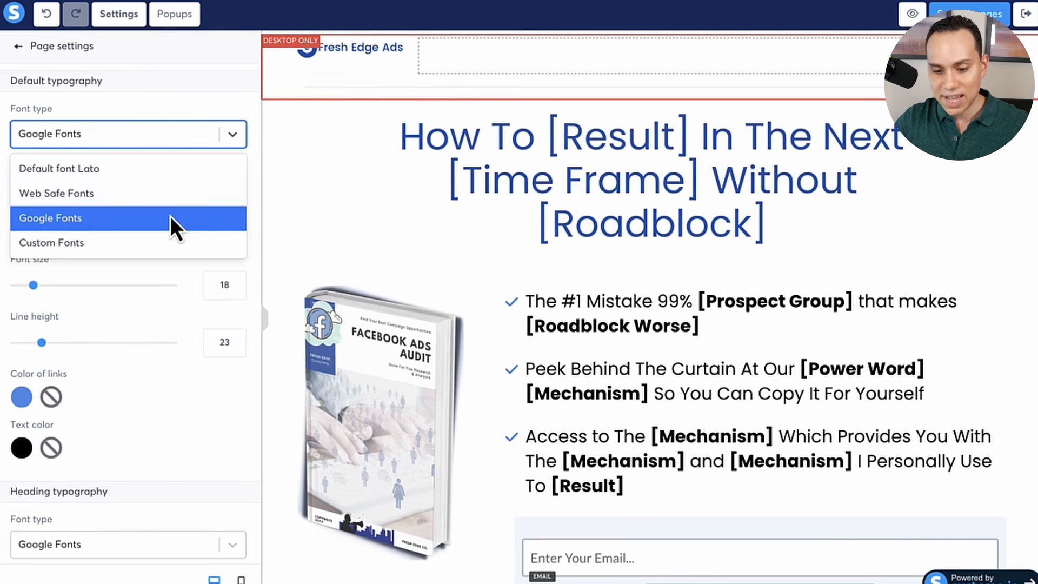
{"action": "left_click", "coordinate": [121, 246]}
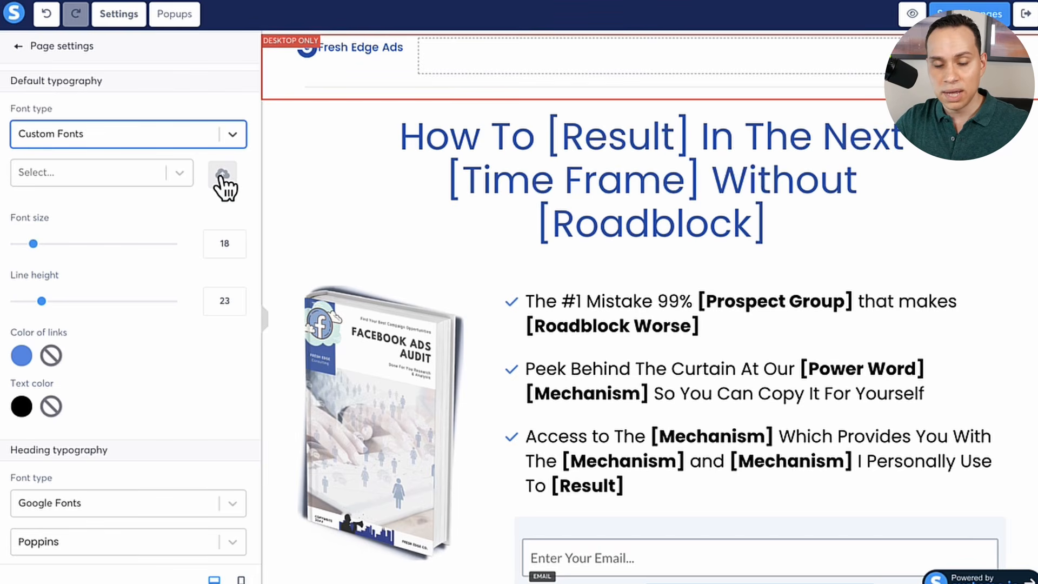
{"action": "left_click", "coordinate": [238, 139]}
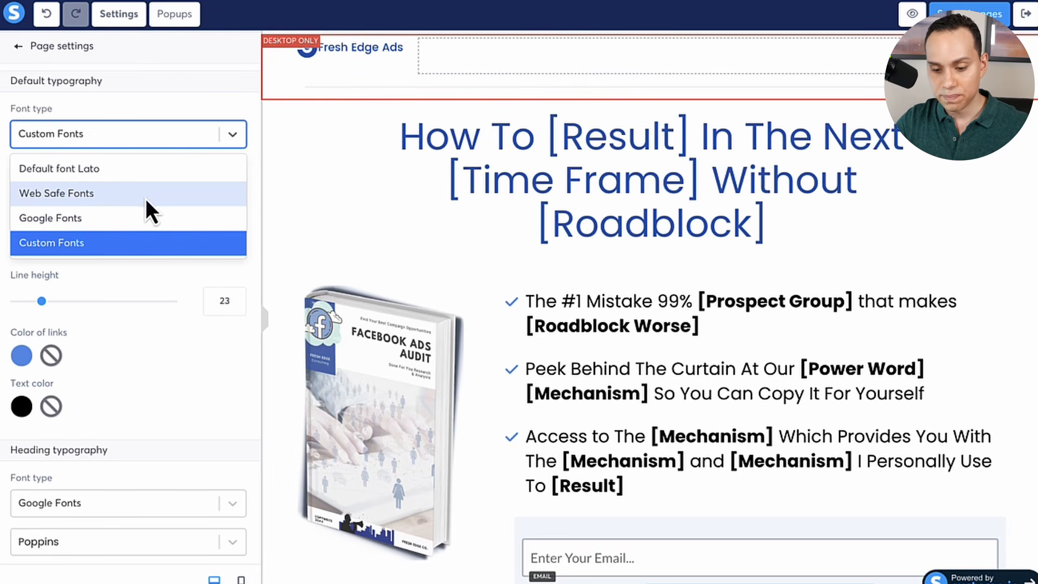
{"action": "left_click", "coordinate": [95, 212]}
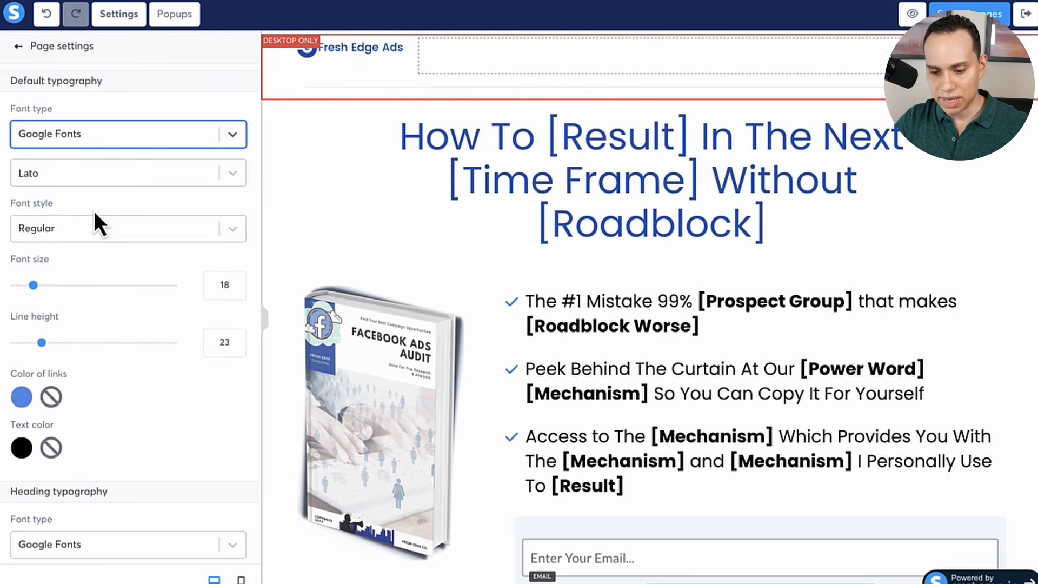
Step: Examine the page's heading typography, language, background, SEO and tracking settings
{"action": "scroll", "coordinate": [139, 174], "scroll_direction": "down", "scroll_amount": 8}
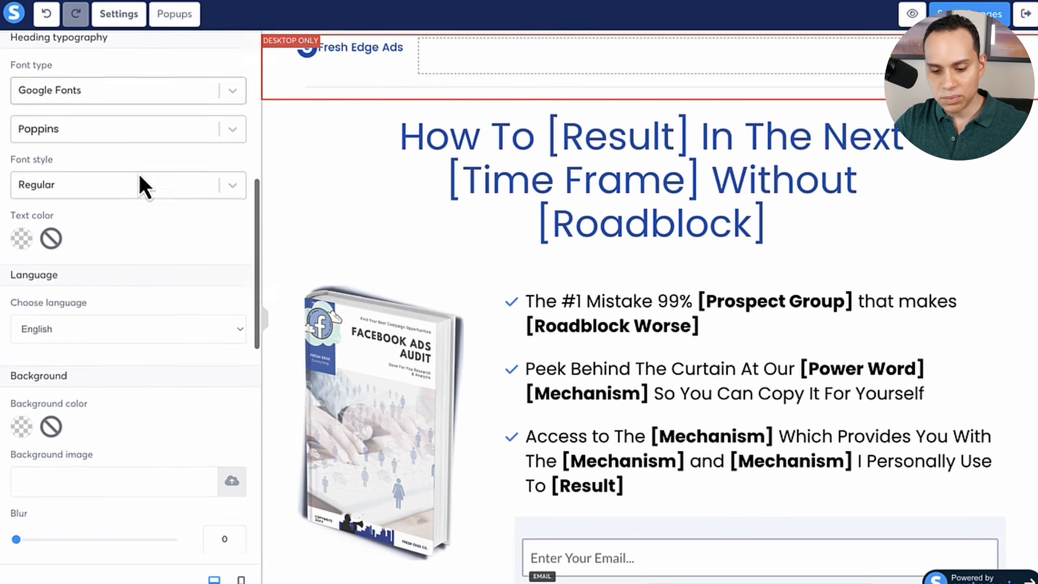
{"action": "scroll", "coordinate": [138, 174], "scroll_direction": "down", "scroll_amount": 5}
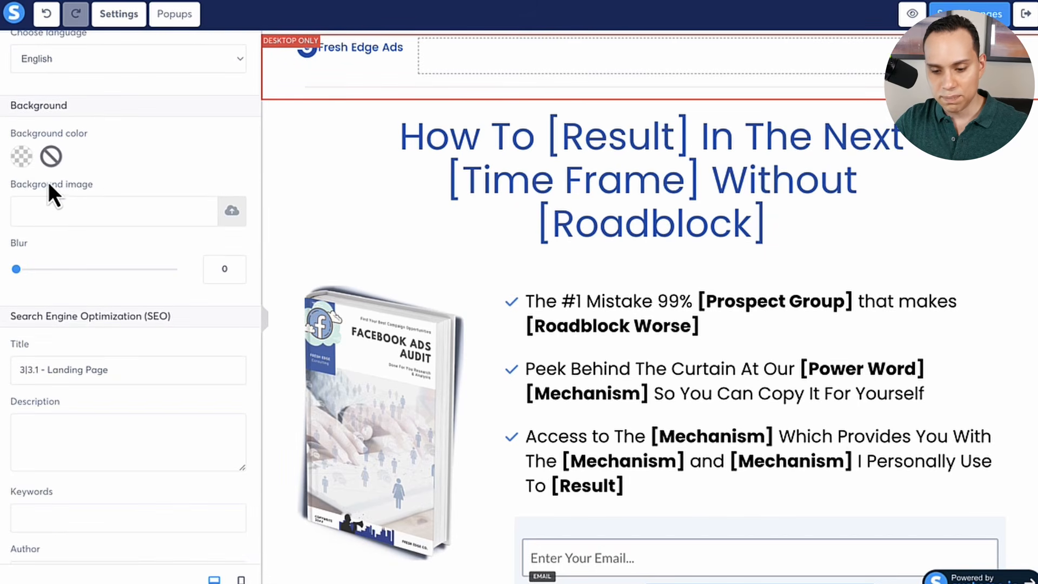
{"action": "scroll", "coordinate": [103, 184], "scroll_direction": "down", "scroll_amount": 4}
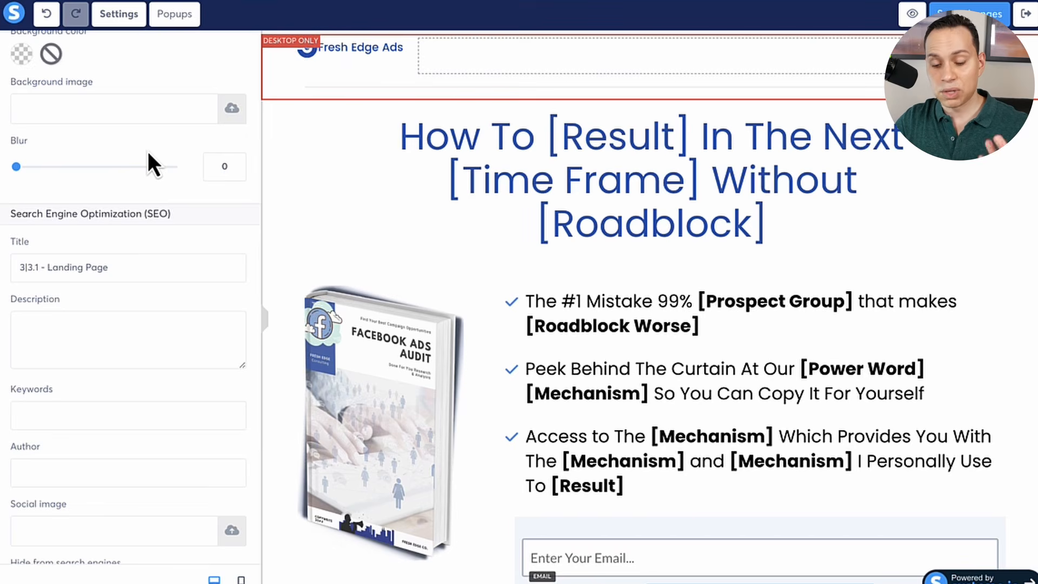
{"action": "scroll", "coordinate": [149, 160], "scroll_direction": "down", "scroll_amount": 4}
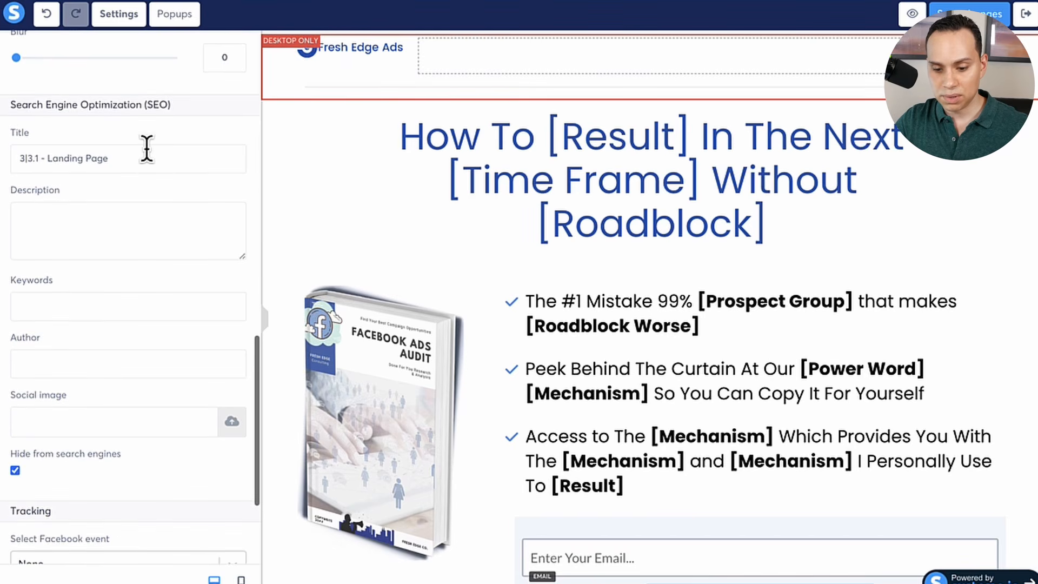
{"action": "scroll", "coordinate": [147, 151], "scroll_direction": "down", "scroll_amount": 2}
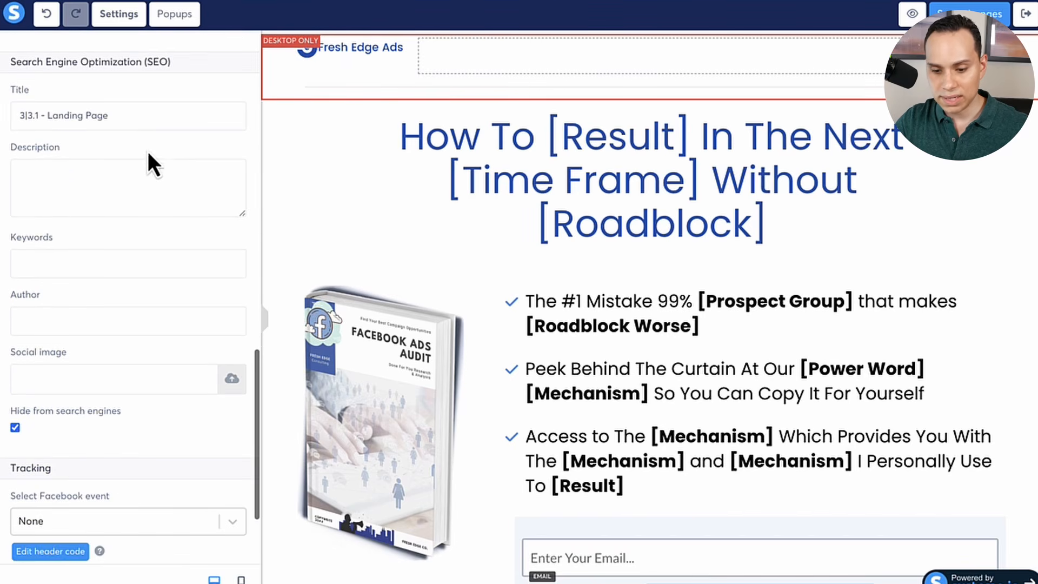
{"action": "left_click", "coordinate": [138, 194]}
Step: Try turning off the affiliate badge in the page's affiliation settings and turn it back on
{"action": "scroll", "coordinate": [138, 195], "scroll_direction": "down", "scroll_amount": 5}
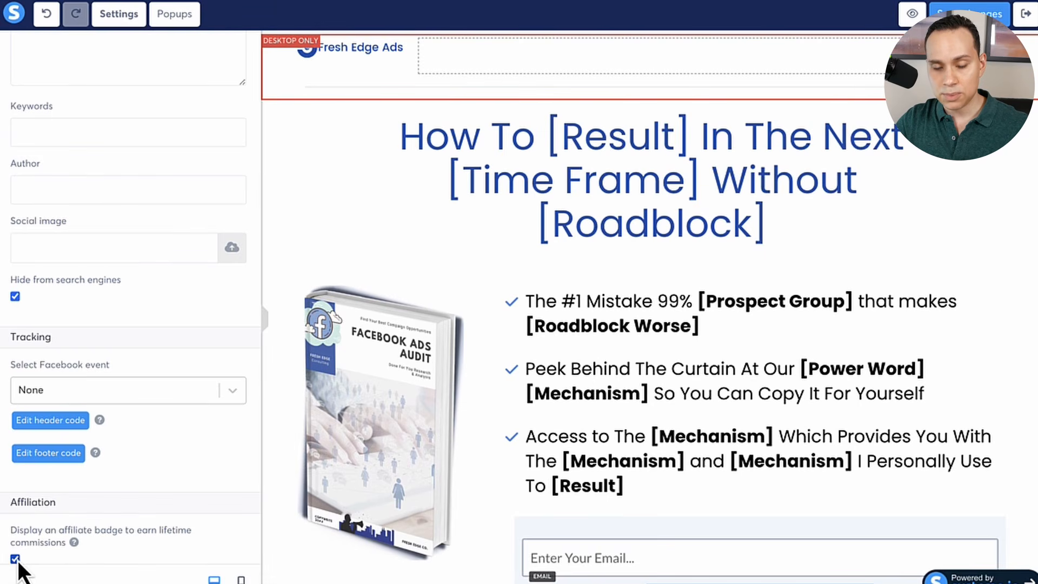
{"action": "left_click", "coordinate": [17, 559]}
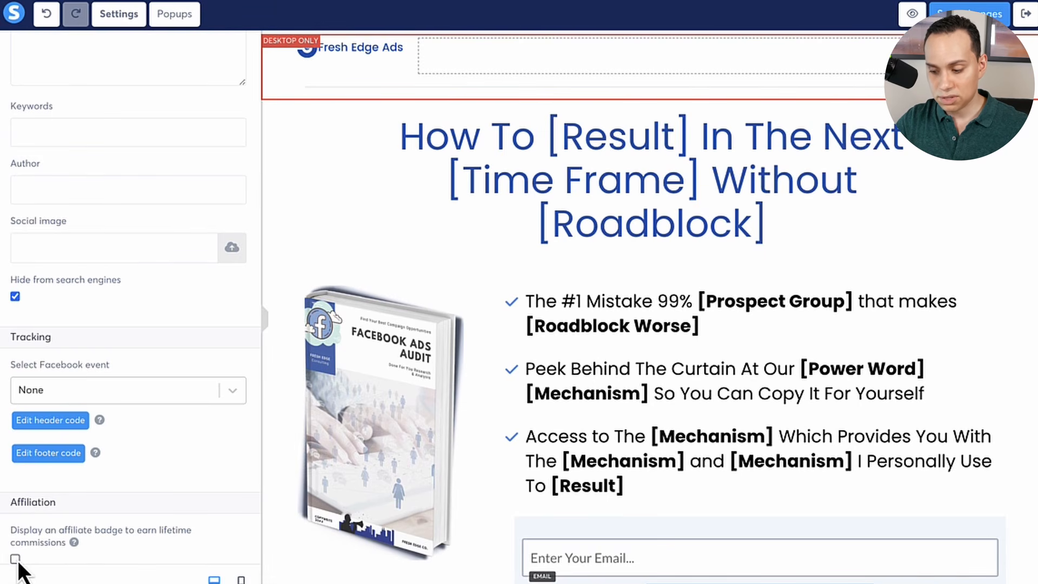
{"action": "left_click", "coordinate": [16, 560]}
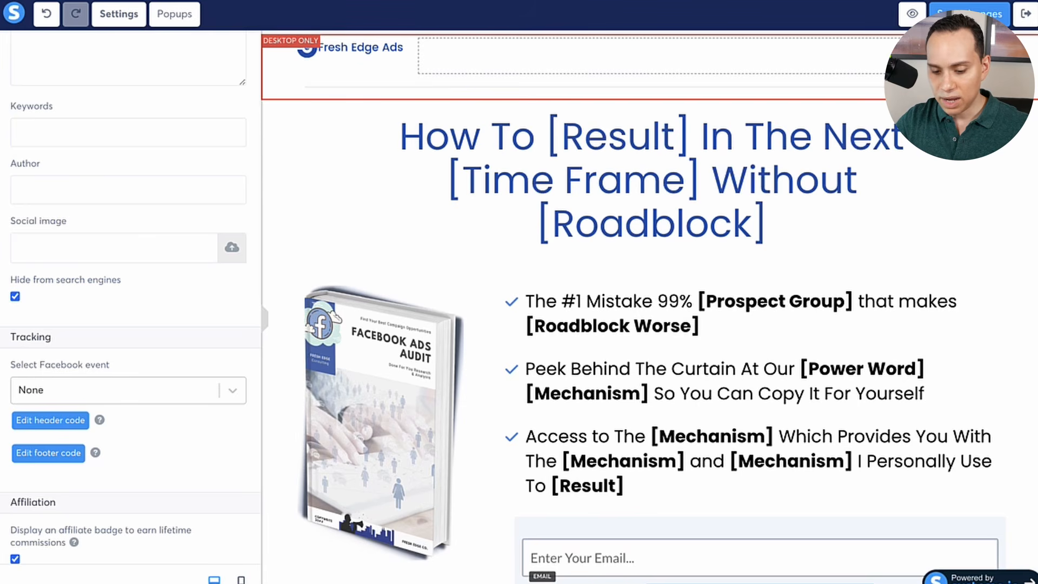
{"action": "scroll", "coordinate": [109, 381], "scroll_direction": "up", "scroll_amount": 10}
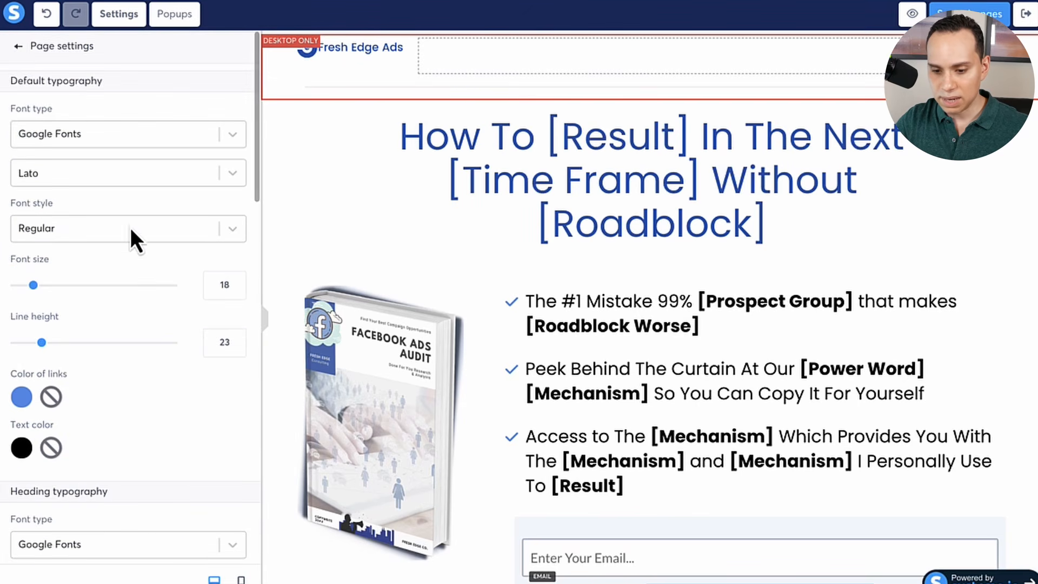
Step: Leave the page settings and collapse the side panel to view the landing page at full width
{"action": "left_click", "coordinate": [310, 150]}
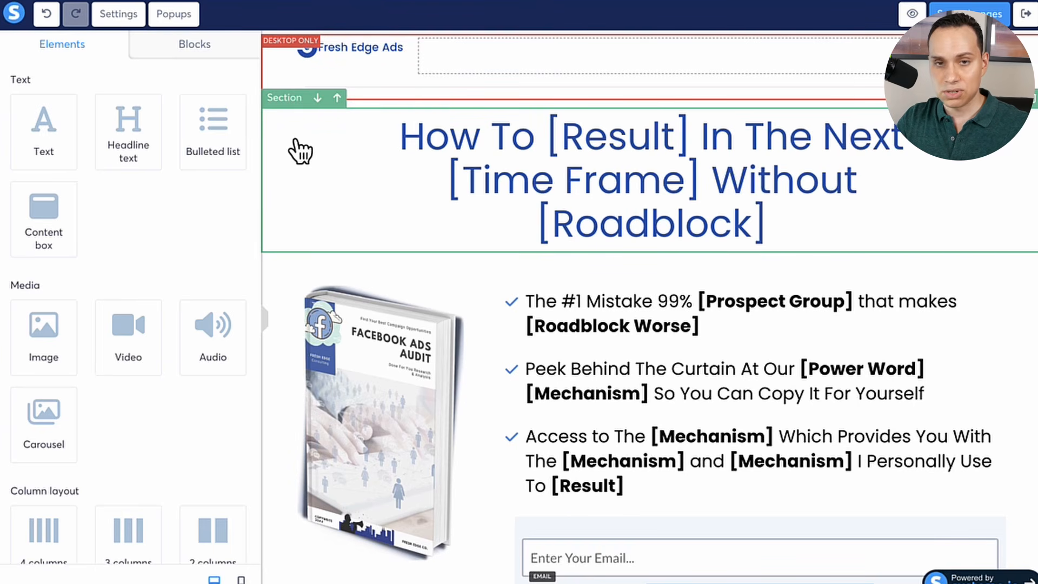
{"action": "left_click", "coordinate": [265, 319]}
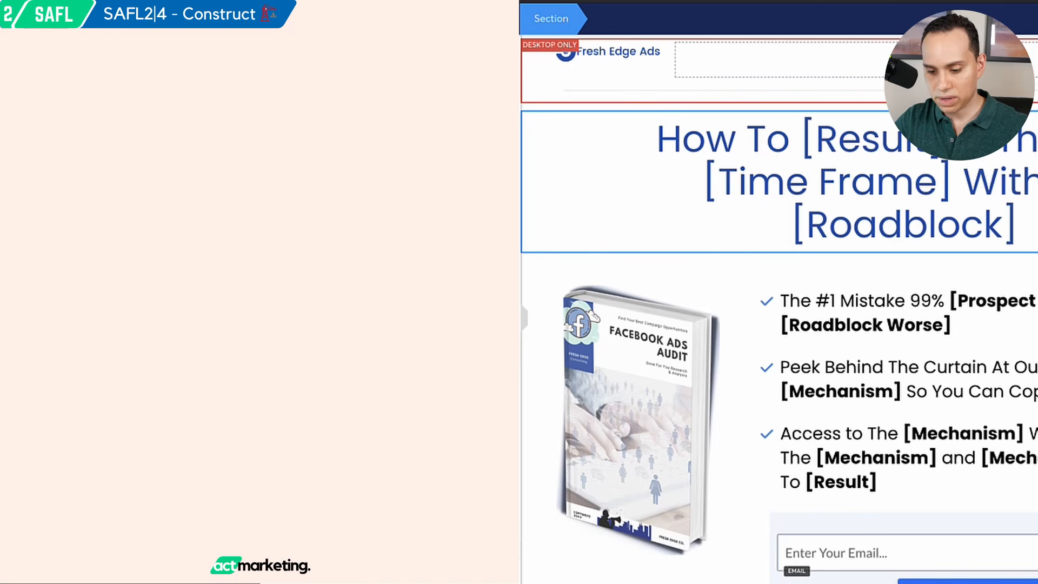
{"action": "left_click", "coordinate": [526, 319]}
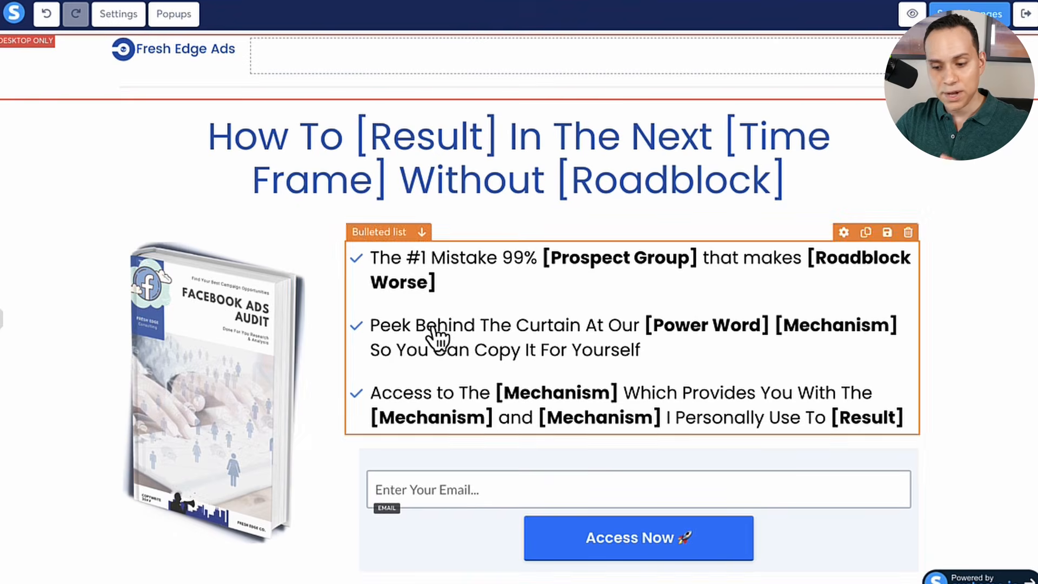
Step: Select the bulleted list, its parent row and its parent section in turn to compare their settings, and deselect them
{"action": "left_click", "coordinate": [365, 319]}
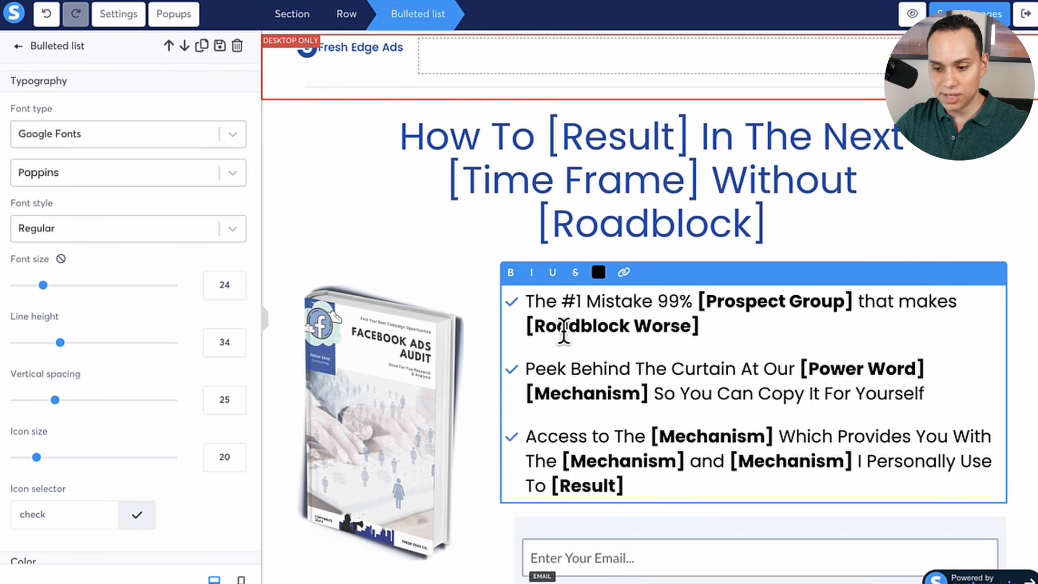
{"action": "left_click", "coordinate": [347, 15]}
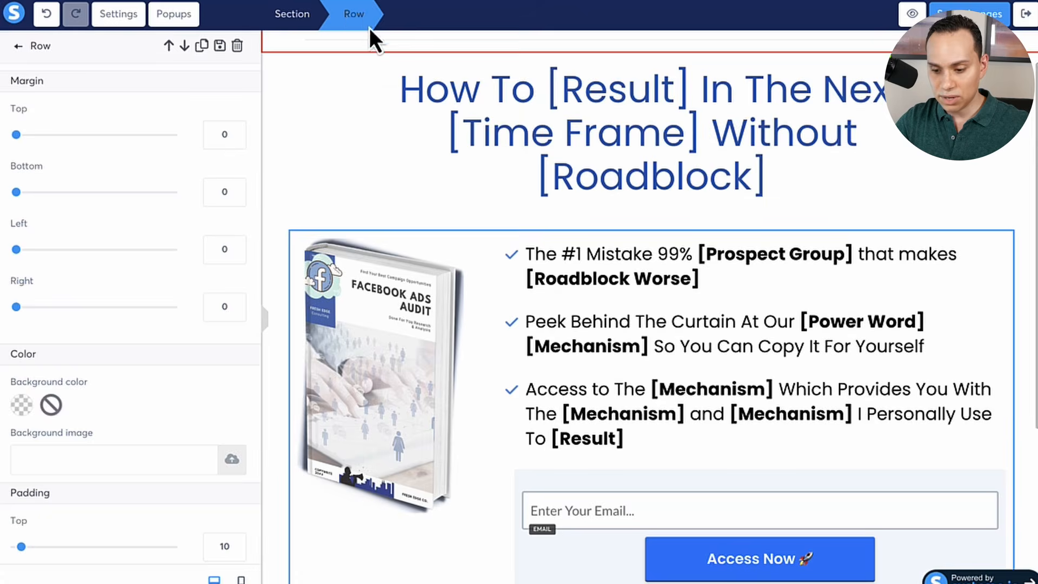
{"action": "left_click", "coordinate": [294, 15]}
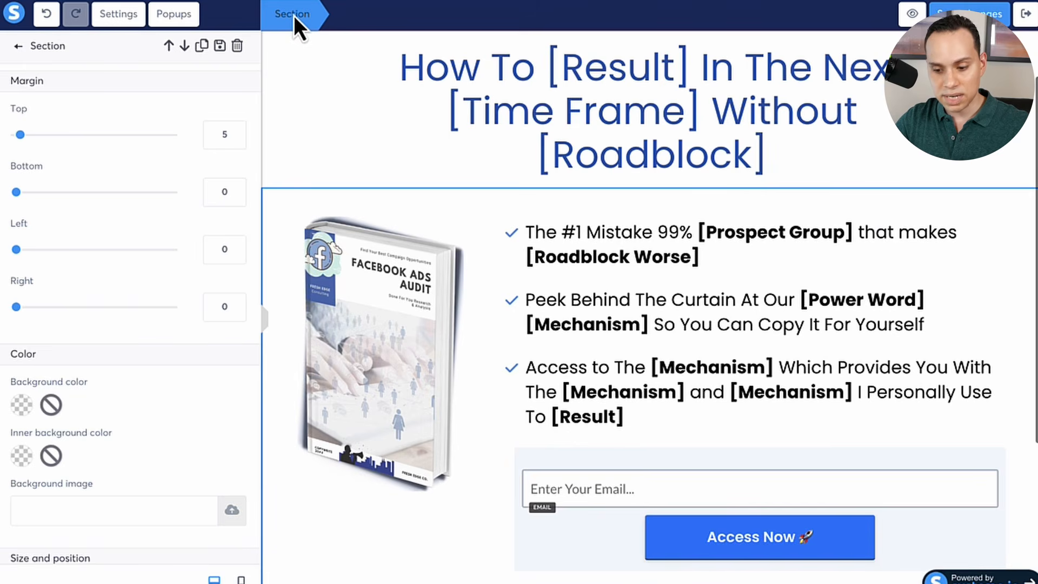
{"action": "left_click", "coordinate": [474, 245]}
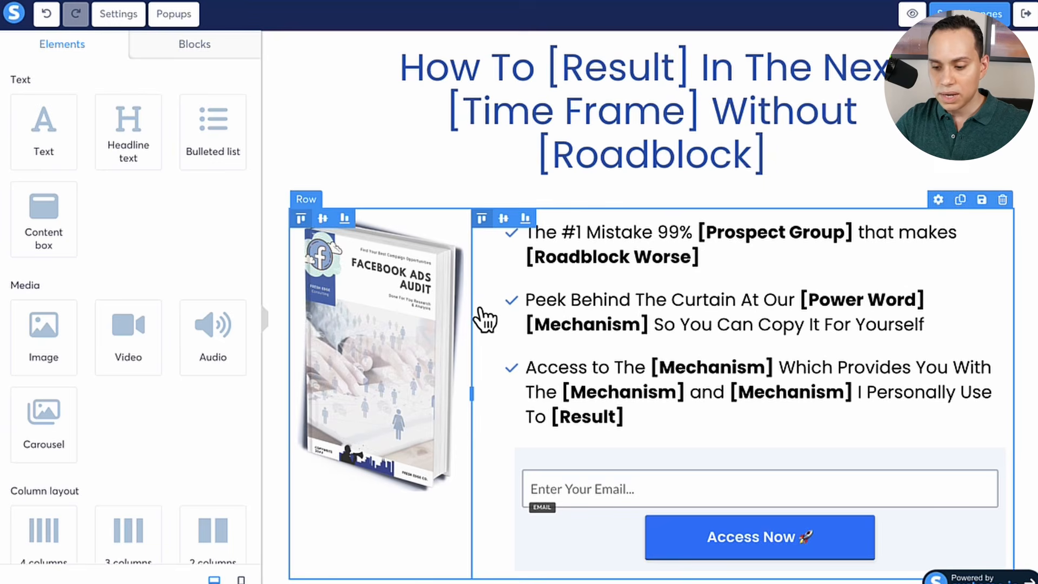
Step: Try resizing the row's columns at the divider between the book image and the bulleted list
{"action": "mouse_move", "coordinate": [469, 392]}
{"action": "left_mouse_down"}
{"action": "mouse_move", "coordinate": [658, 389]}
{"action": "mouse_move", "coordinate": [471, 392]}
{"action": "left_mouse_up"}
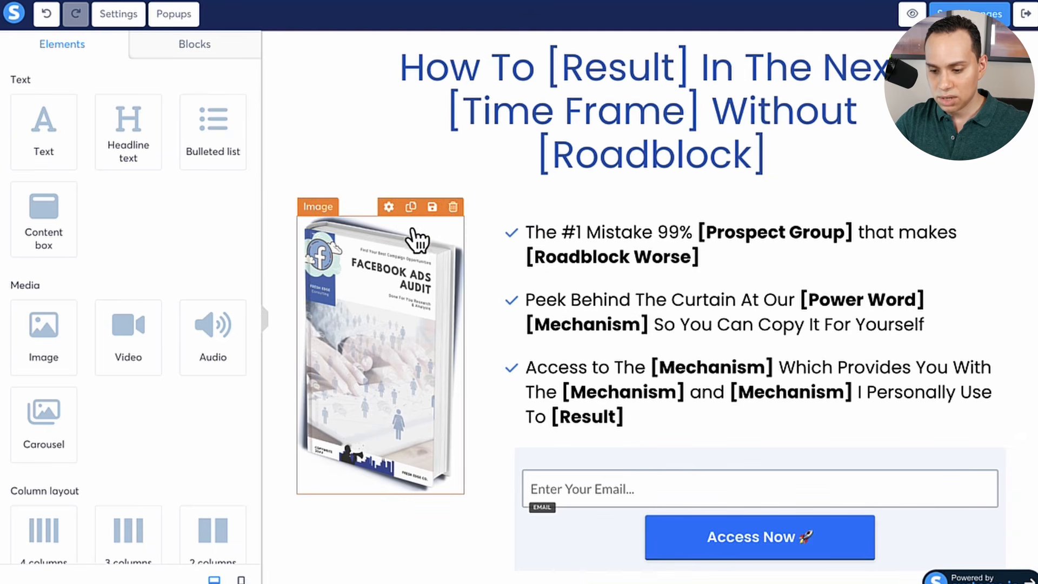
{"action": "left_click", "coordinate": [476, 239]}
{"action": "left_click", "coordinate": [476, 316]}
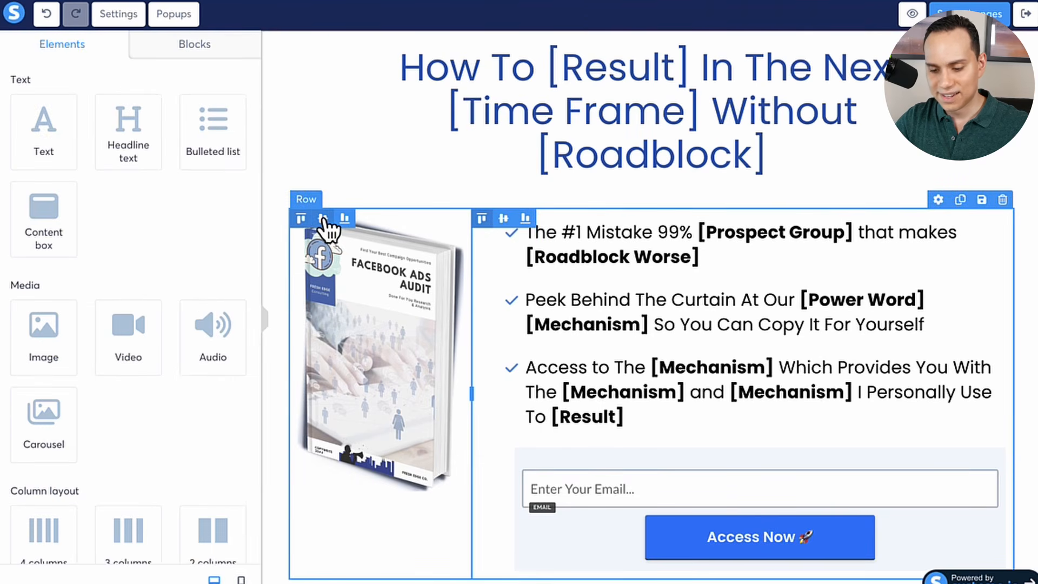
Step: Try middle and bottom vertical alignment for the book image's column and set it back to top alignment
{"action": "left_click", "coordinate": [323, 218]}
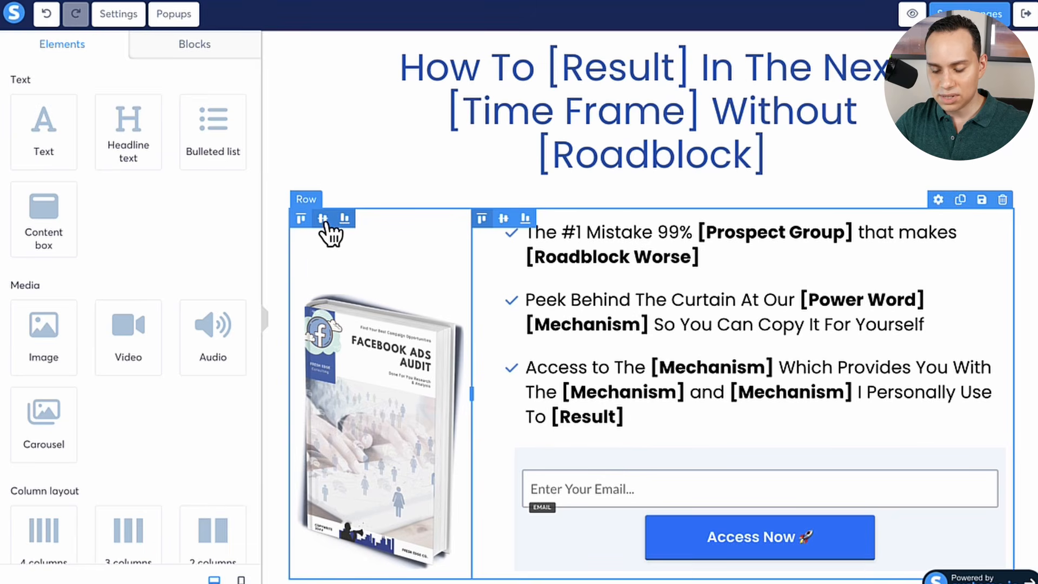
{"action": "left_click", "coordinate": [301, 219]}
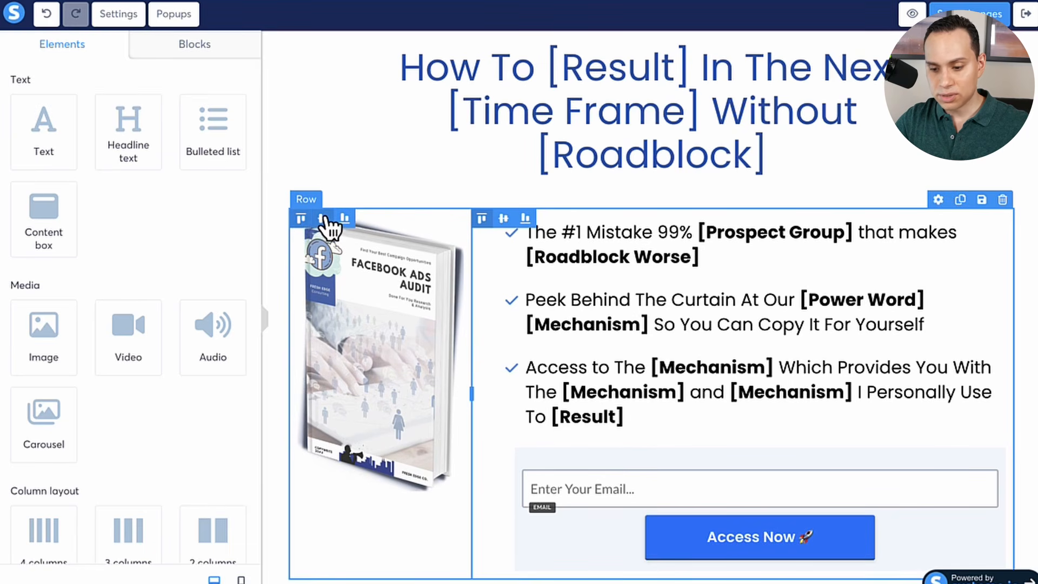
{"action": "left_click", "coordinate": [323, 218]}
{"action": "left_click", "coordinate": [345, 218]}
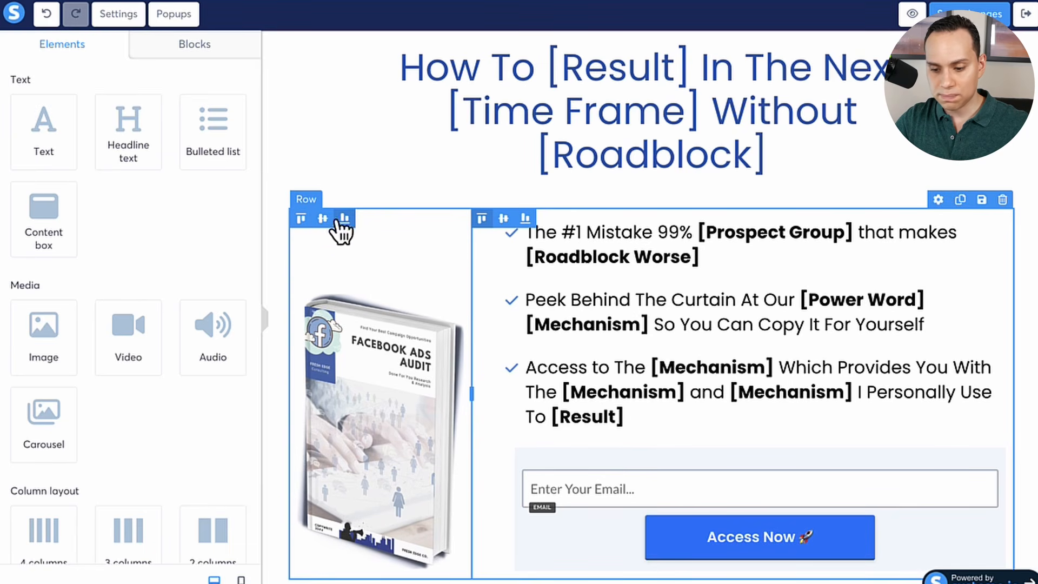
{"action": "left_click", "coordinate": [301, 219]}
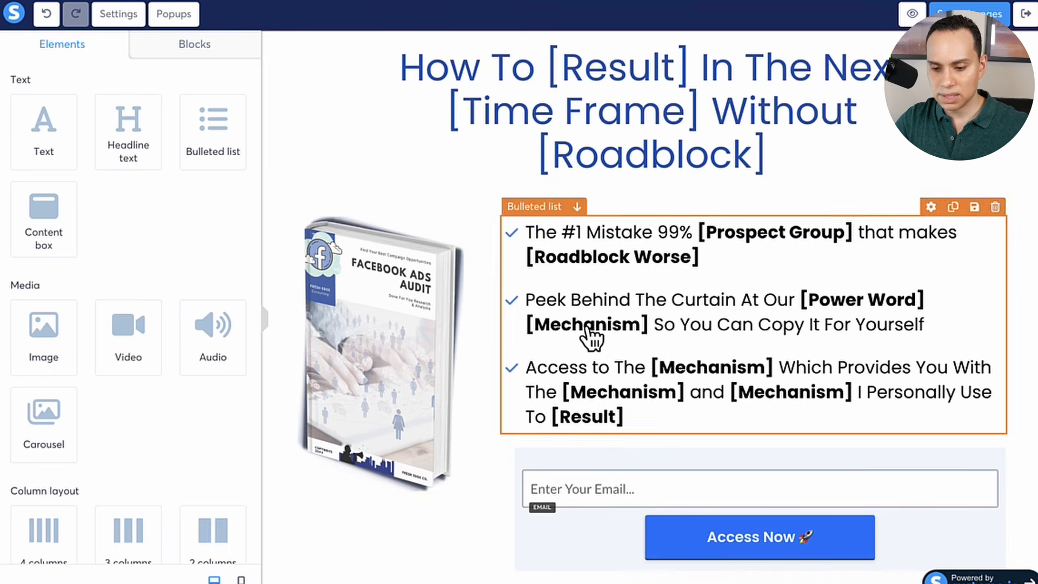
Step: Examine the available page elements, including the column layouts, row, section, form and social elements
{"action": "scroll", "coordinate": [188, 201], "scroll_direction": "down", "scroll_amount": 6}
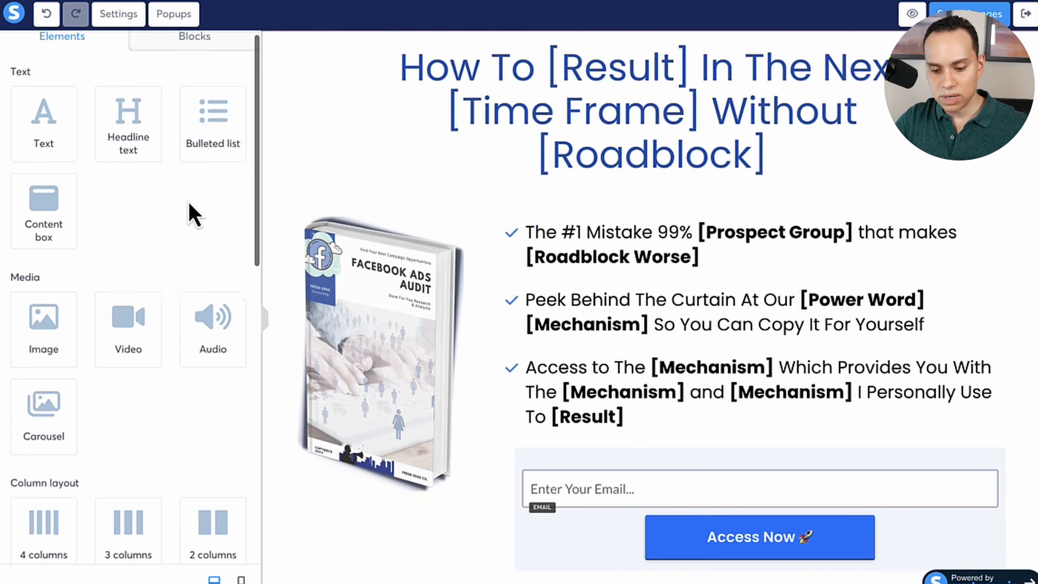
{"action": "scroll", "coordinate": [188, 201], "scroll_direction": "down", "scroll_amount": 2}
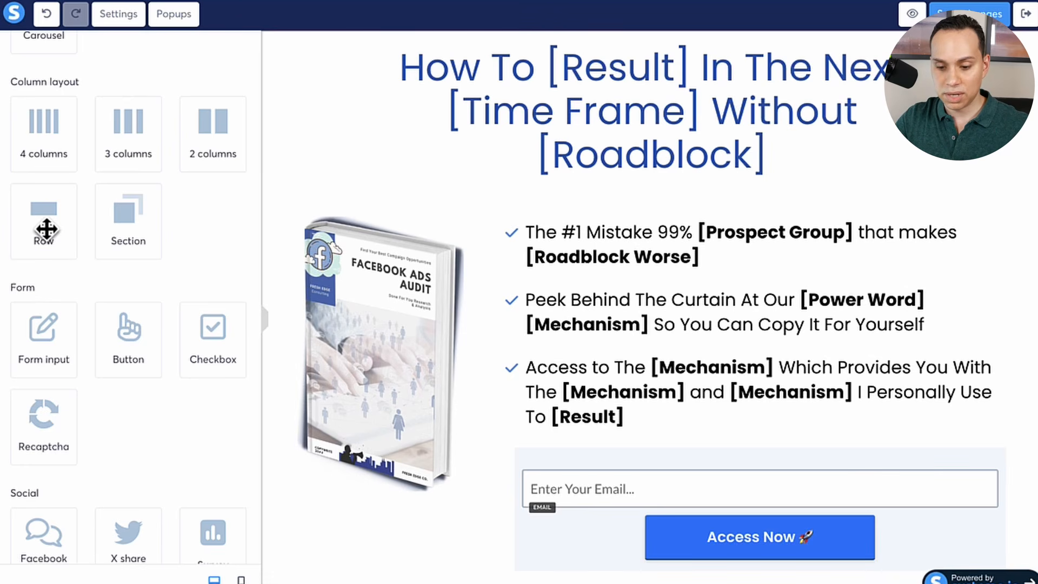
{"action": "scroll", "coordinate": [109, 229], "scroll_direction": "up", "scroll_amount": 1}
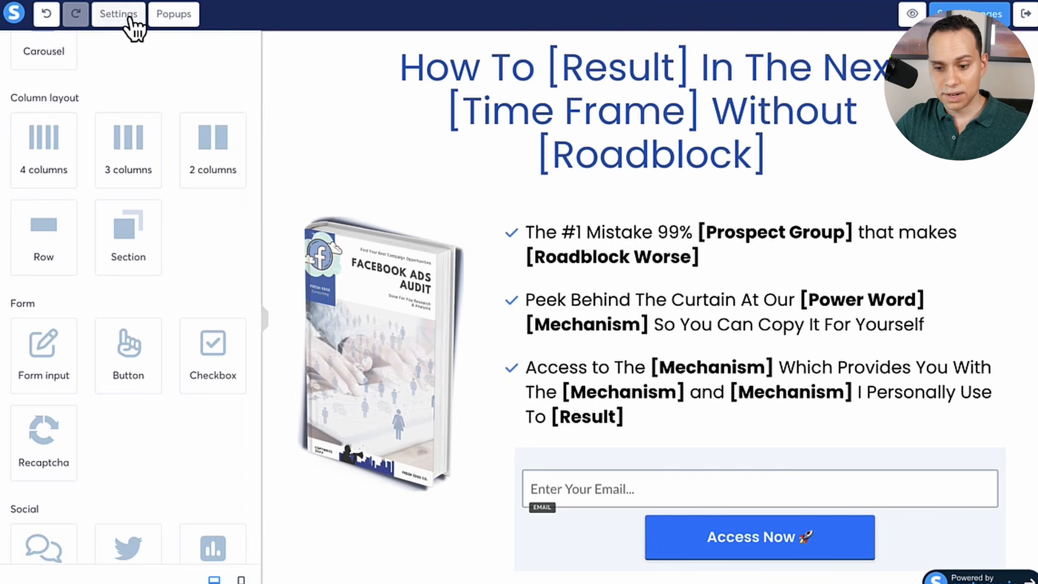
{"action": "scroll", "coordinate": [205, 193], "scroll_direction": "up", "scroll_amount": 7}
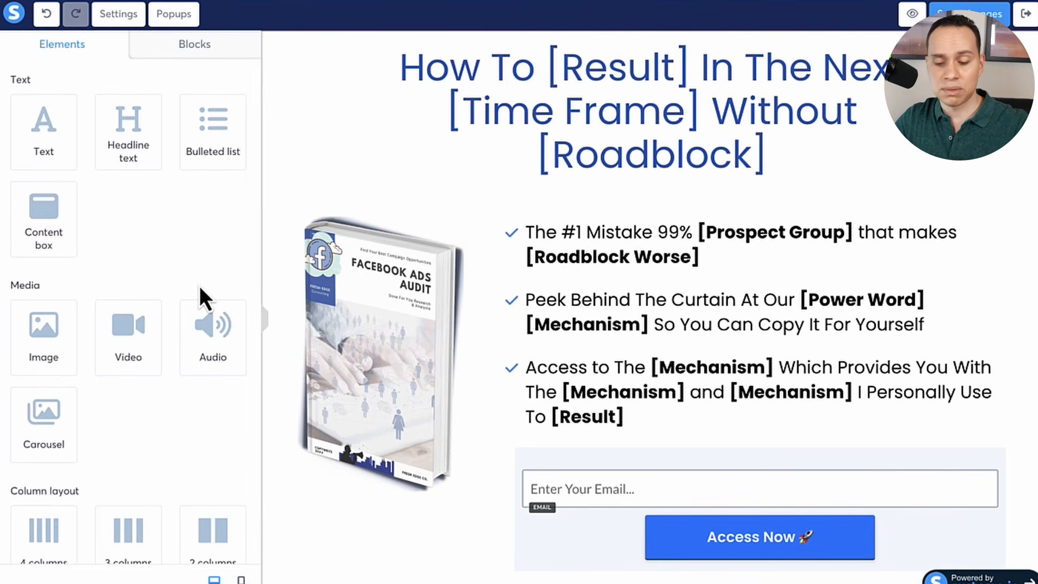
Step: Open the prebuilt blocks and browse the designs in the Opt-in forms category
{"action": "left_click", "coordinate": [203, 54]}
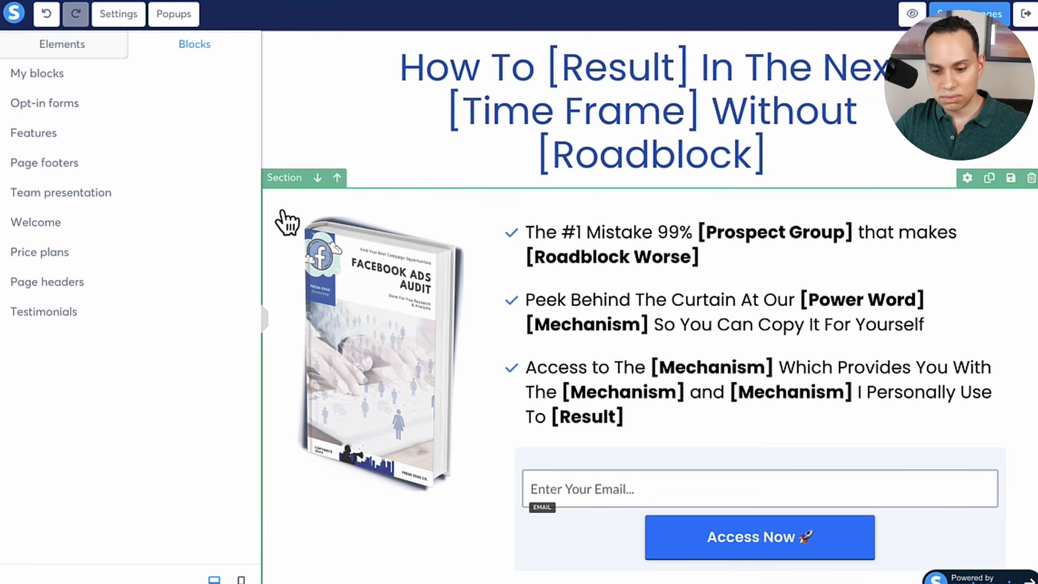
{"action": "left_click", "coordinate": [34, 104]}
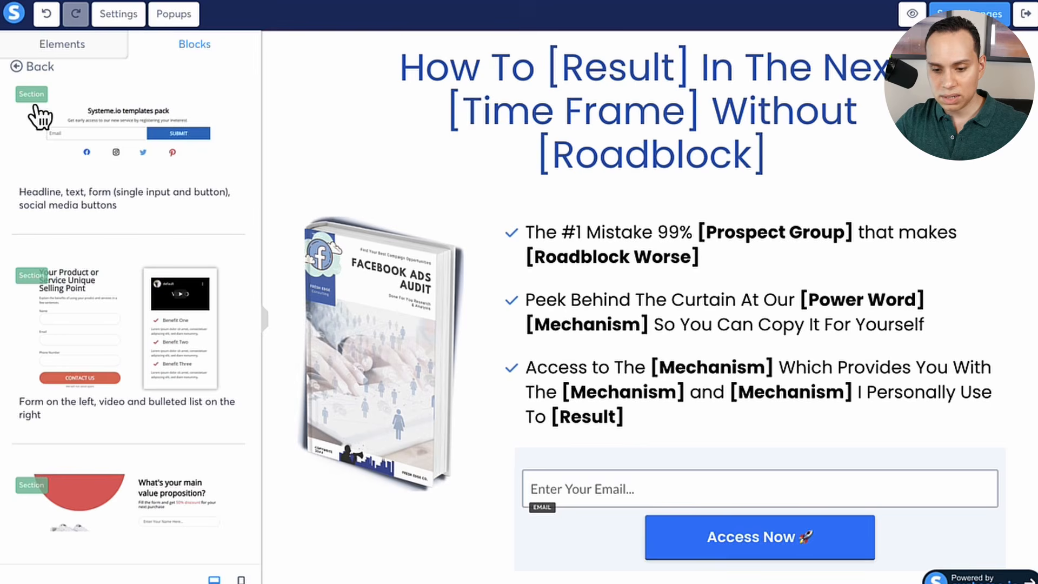
{"action": "scroll", "coordinate": [162, 238], "scroll_direction": "down", "scroll_amount": 6}
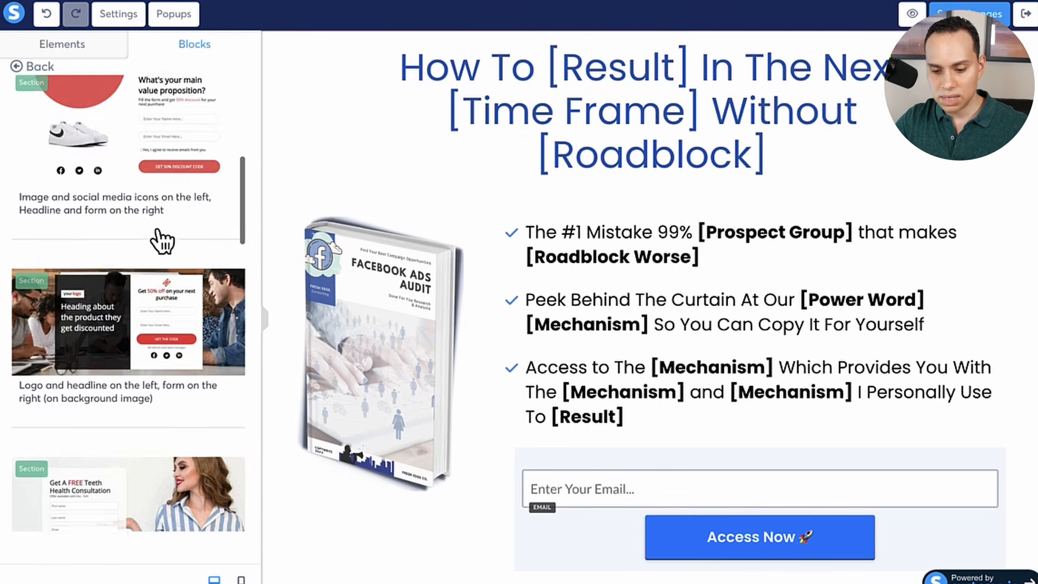
{"action": "scroll", "coordinate": [162, 241], "scroll_direction": "down", "scroll_amount": 13}
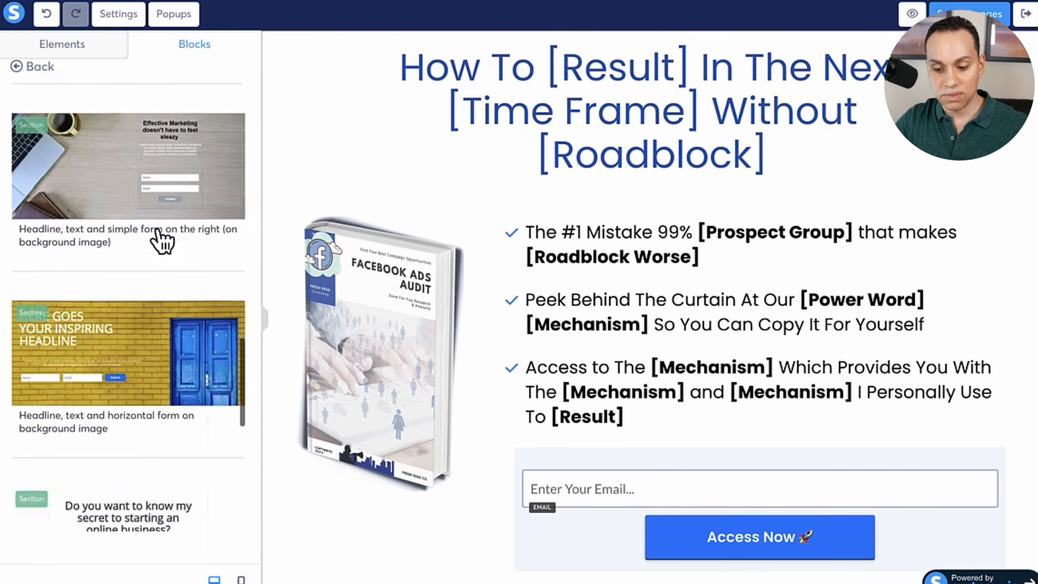
{"action": "scroll", "coordinate": [161, 241], "scroll_direction": "down", "scroll_amount": 8}
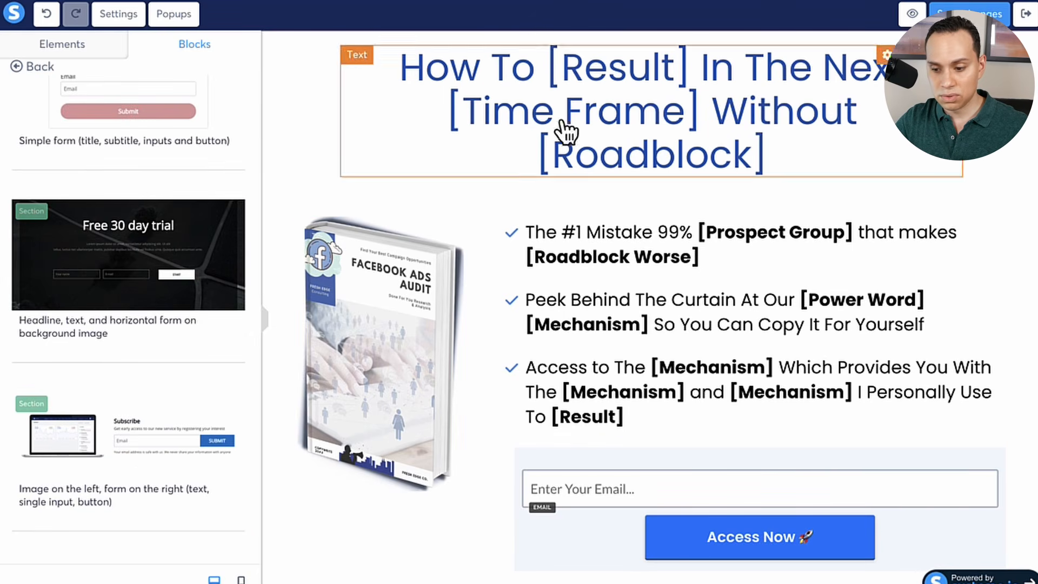
{"action": "scroll", "coordinate": [167, 216], "scroll_direction": "up", "scroll_amount": 10}
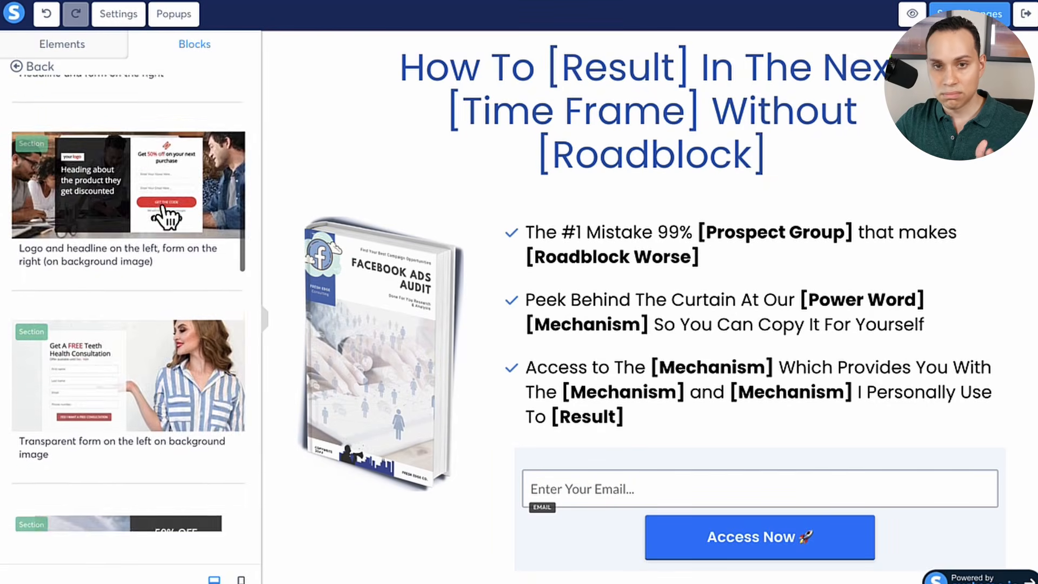
{"action": "scroll", "coordinate": [167, 216], "scroll_direction": "up", "scroll_amount": 5}
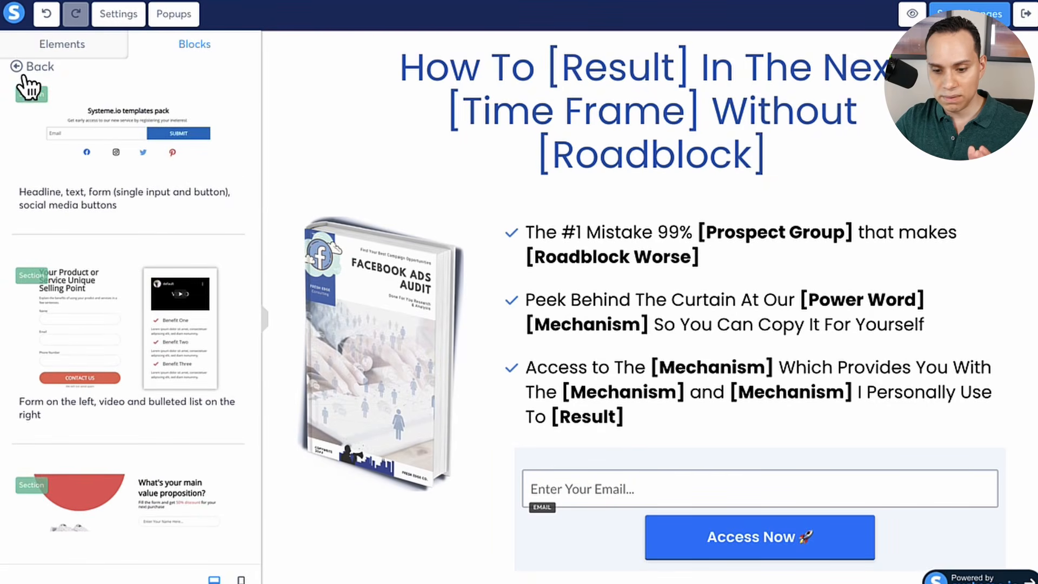
Step: Return to the block categories and browse the Testimonials block designs
{"action": "left_click", "coordinate": [29, 71]}
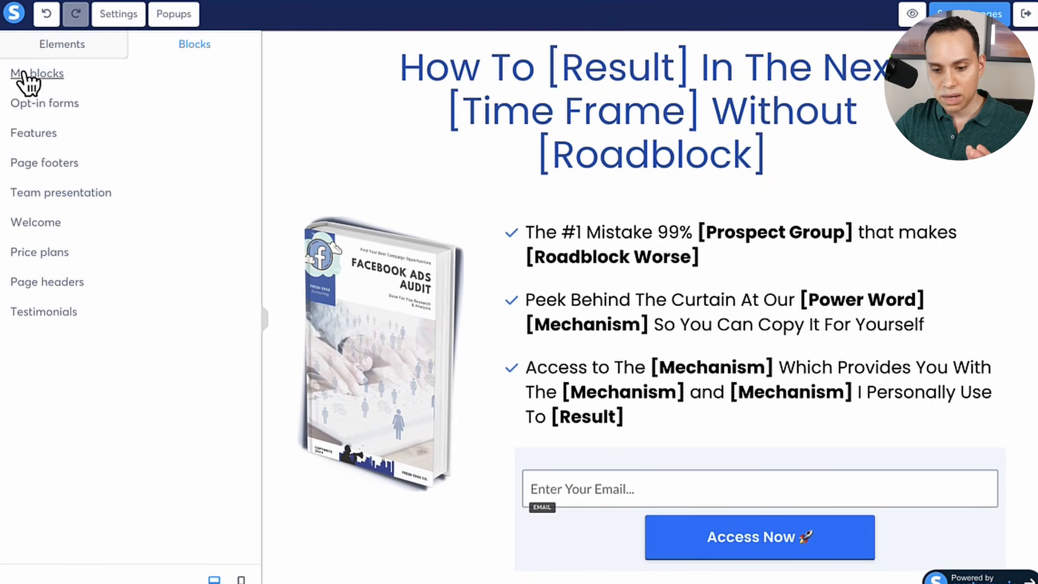
{"action": "left_click", "coordinate": [43, 314]}
{"action": "scroll", "coordinate": [148, 394], "scroll_direction": "down", "scroll_amount": 10}
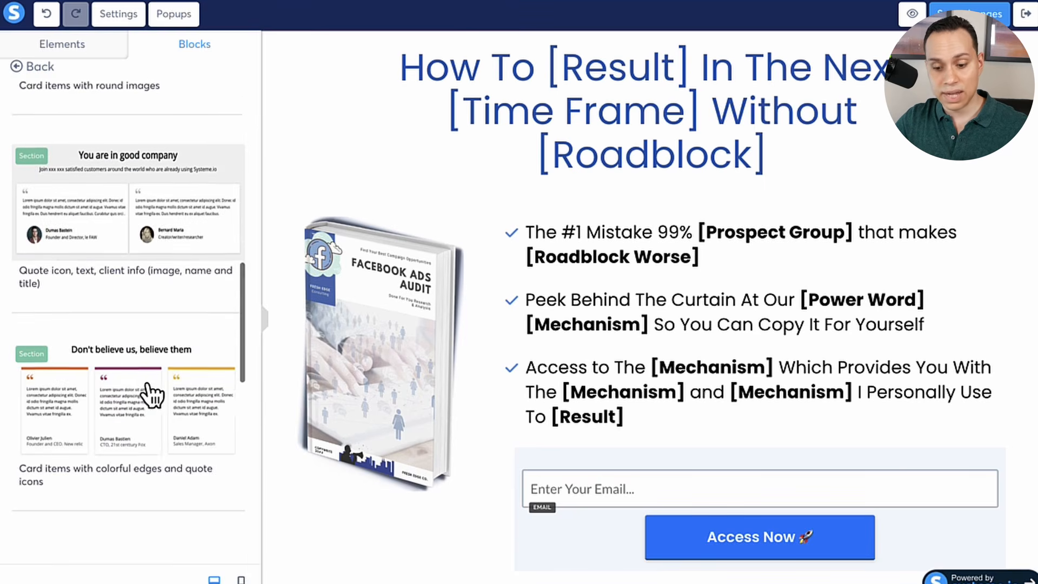
Step: Look through the remaining designs in the Testimonials block category
{"action": "scroll", "coordinate": [151, 394], "scroll_direction": "down", "scroll_amount": 12}
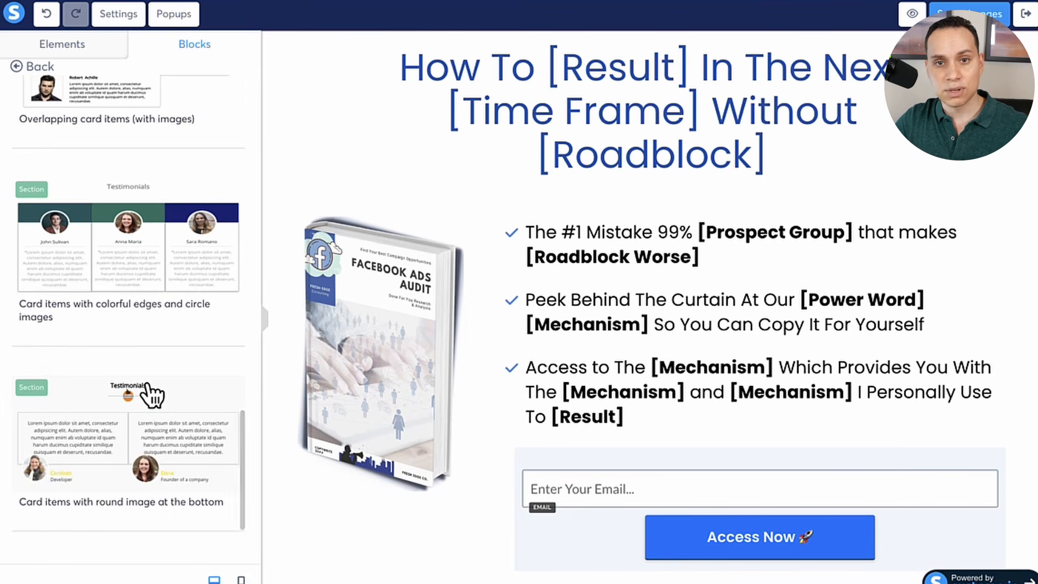
{"action": "scroll", "coordinate": [151, 394], "scroll_direction": "up", "scroll_amount": 3}
{"action": "scroll", "coordinate": [151, 395], "scroll_direction": "down", "scroll_amount": 10}
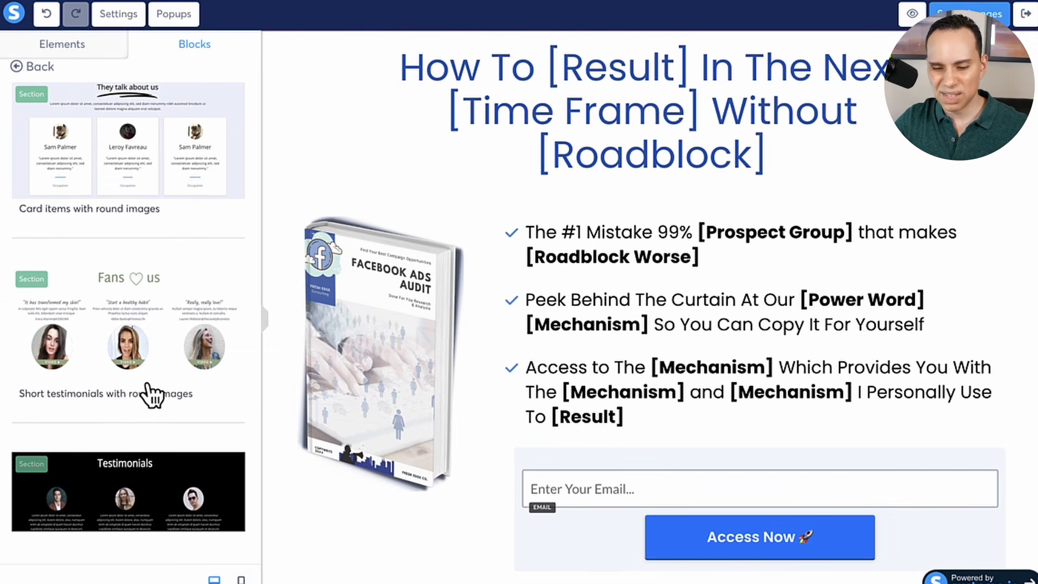
Step: Return to the block categories and examine the saved designs in My Blocks
{"action": "left_click", "coordinate": [38, 76]}
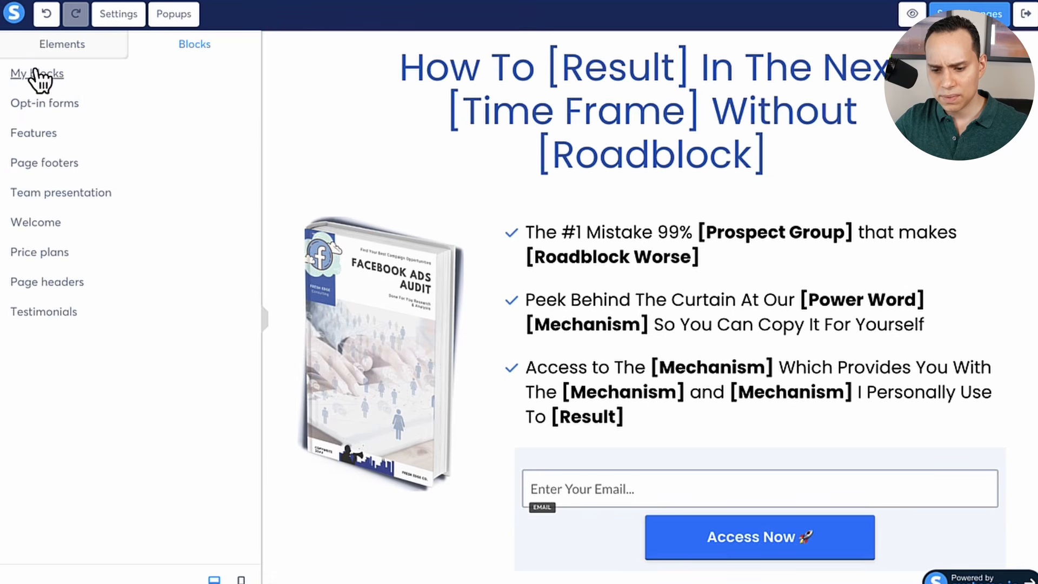
{"action": "left_click", "coordinate": [52, 79]}
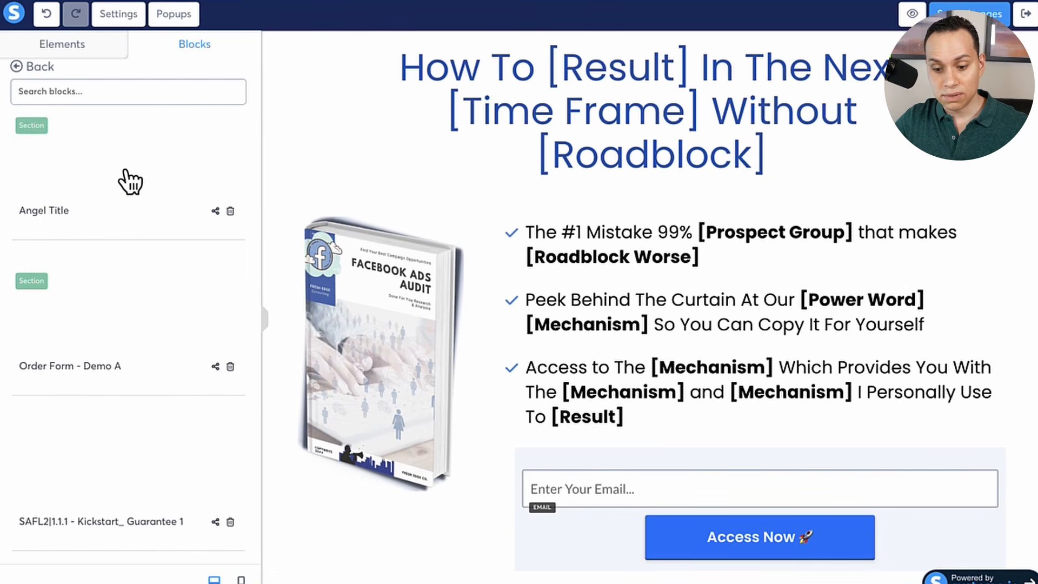
{"action": "scroll", "coordinate": [132, 181], "scroll_direction": "down", "scroll_amount": 5}
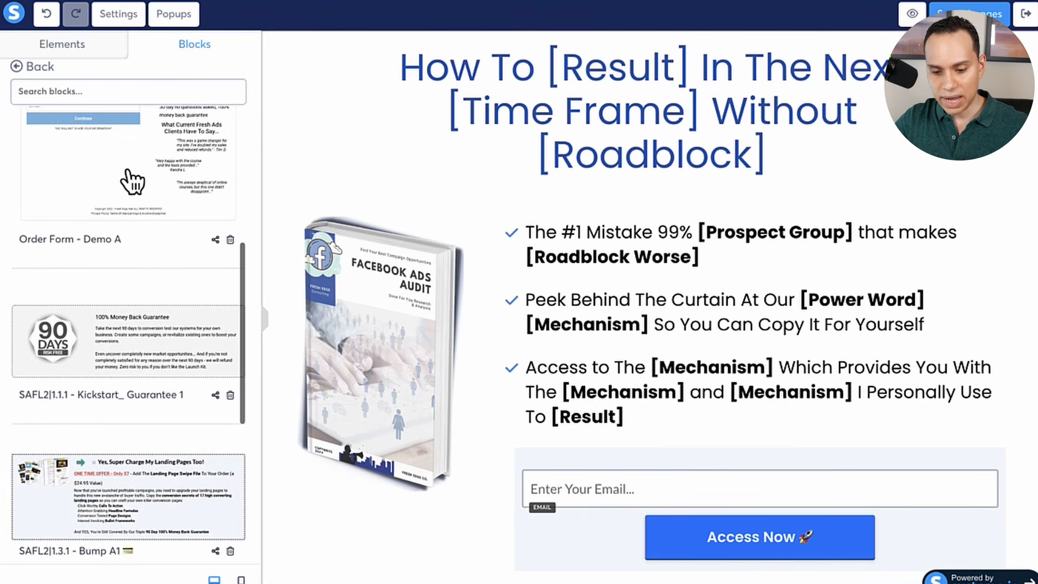
{"action": "scroll", "coordinate": [130, 292], "scroll_direction": "down", "scroll_amount": 5}
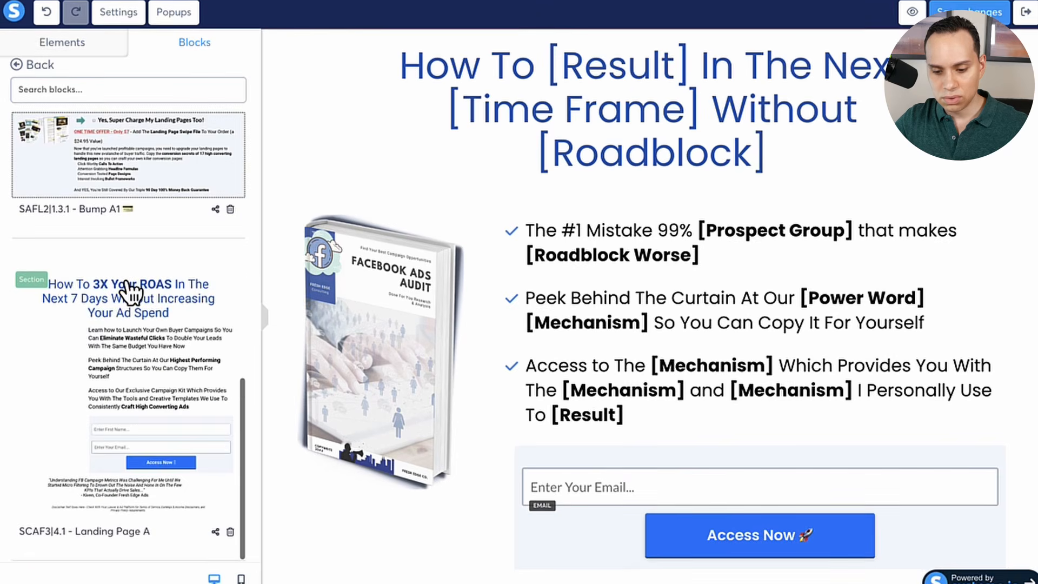
{"action": "scroll", "coordinate": [151, 266], "scroll_direction": "up", "scroll_amount": 4}
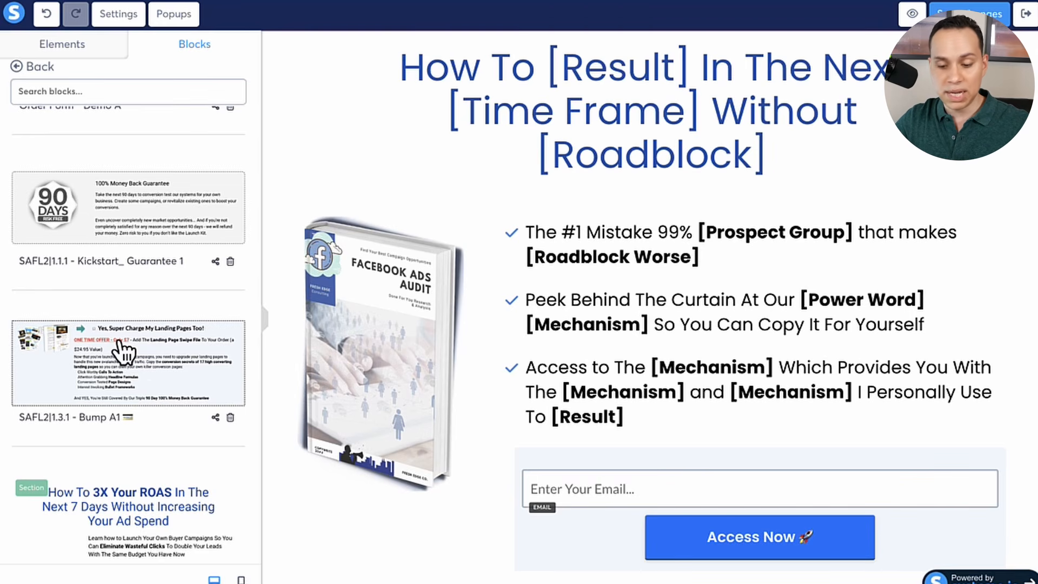
Step: Try adding the saved block SAFL2|1.3.1 - Bump A1 below the disclaimer text, and undo the insertion
{"action": "scroll", "coordinate": [567, 260], "scroll_direction": "down", "scroll_amount": 4}
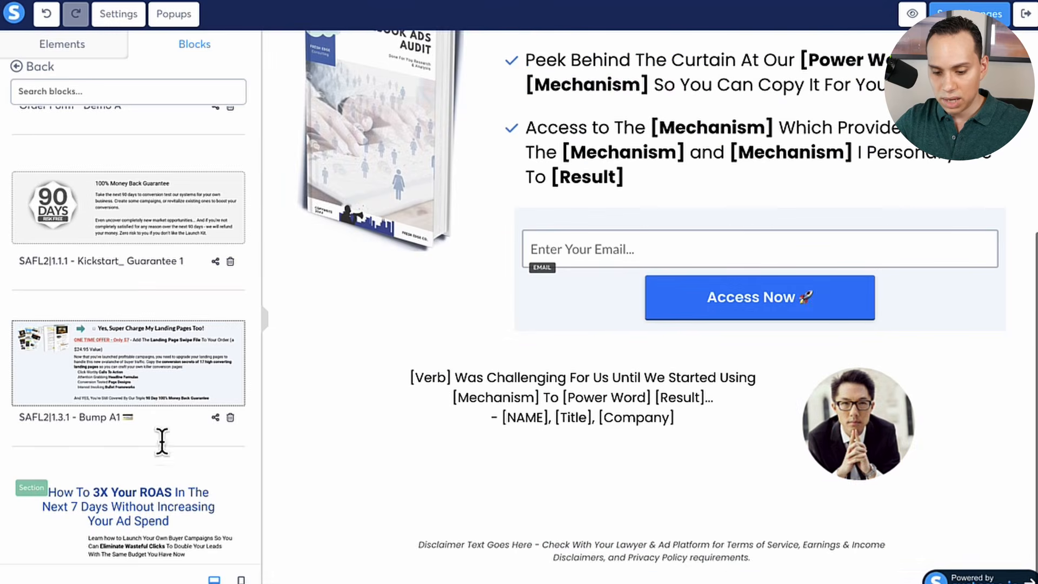
{"action": "left_click", "coordinate": [128, 382]}
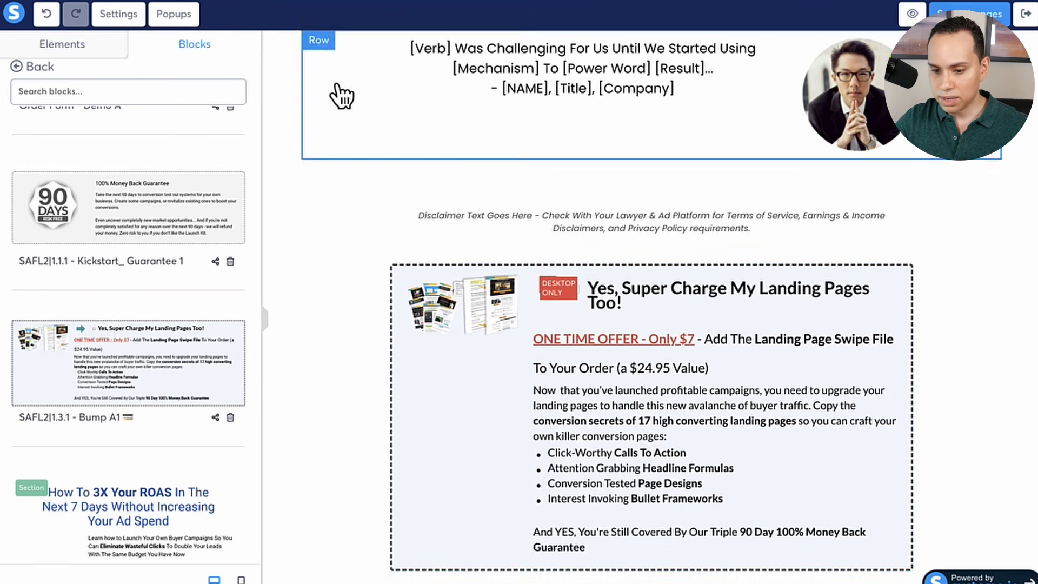
{"action": "left_click", "coordinate": [47, 15]}
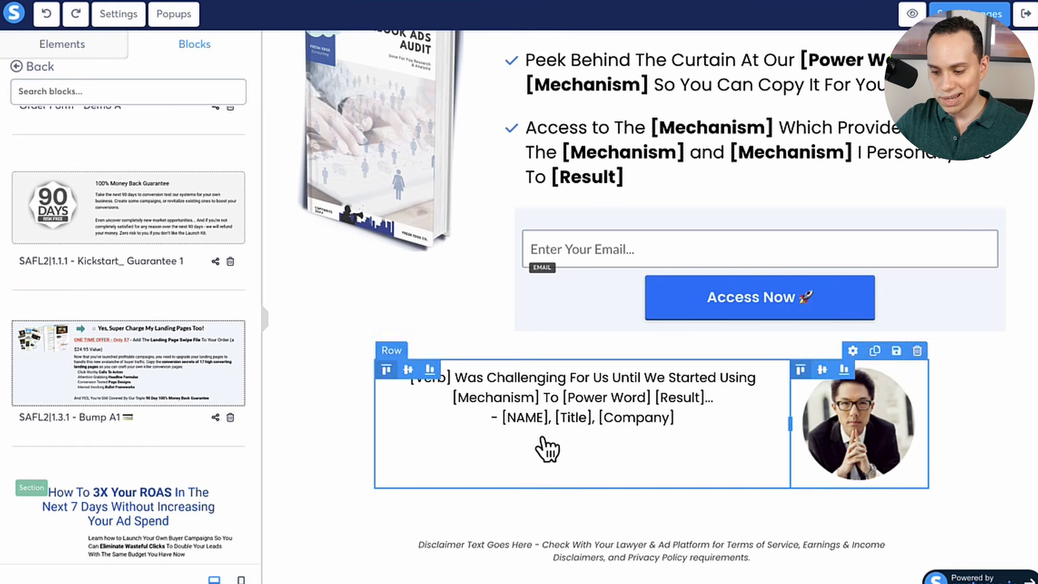
Step: Add a Text element directly above the main headline, inside the headline's row
{"action": "scroll", "coordinate": [562, 433], "scroll_direction": "up", "scroll_amount": 6}
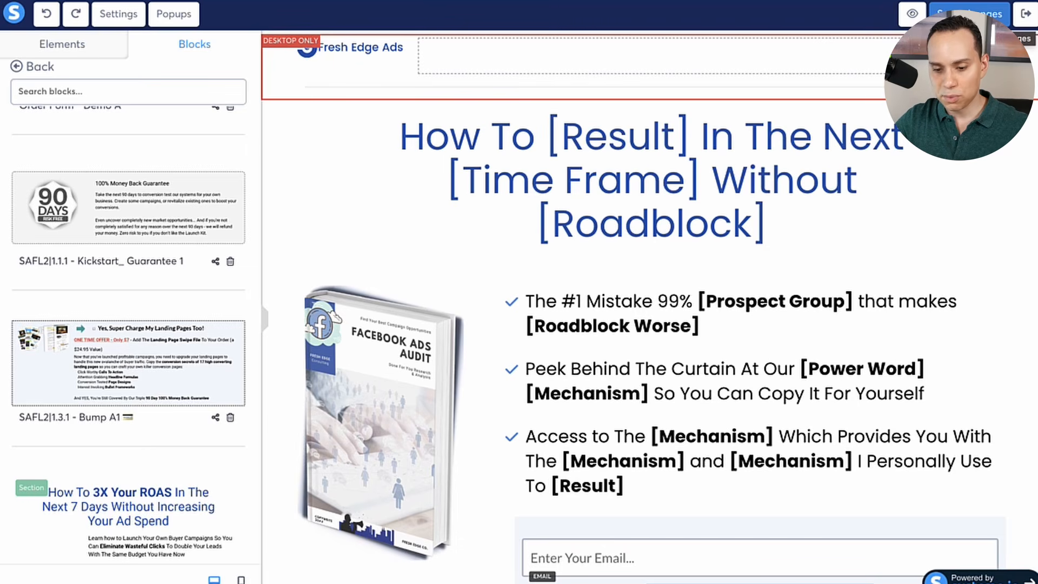
{"action": "scroll", "coordinate": [135, 195], "scroll_direction": "up", "scroll_amount": 3}
{"action": "left_click", "coordinate": [56, 48]}
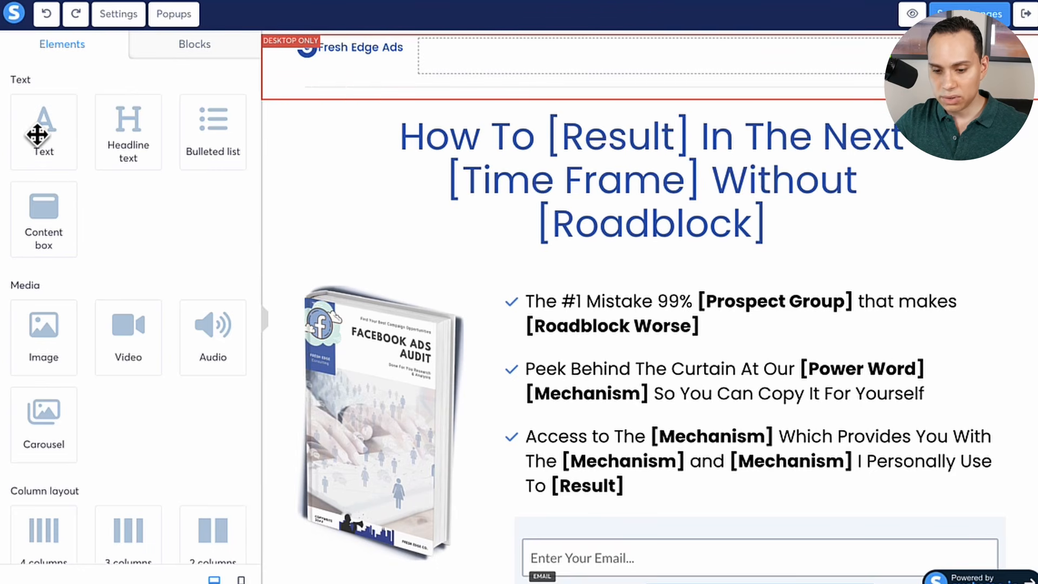
{"action": "left_click_drag", "start_coordinate": [36, 135], "coordinate": [564, 90]}
{"action": "left_click_drag", "start_coordinate": [565, 97], "coordinate": [559, 130]}
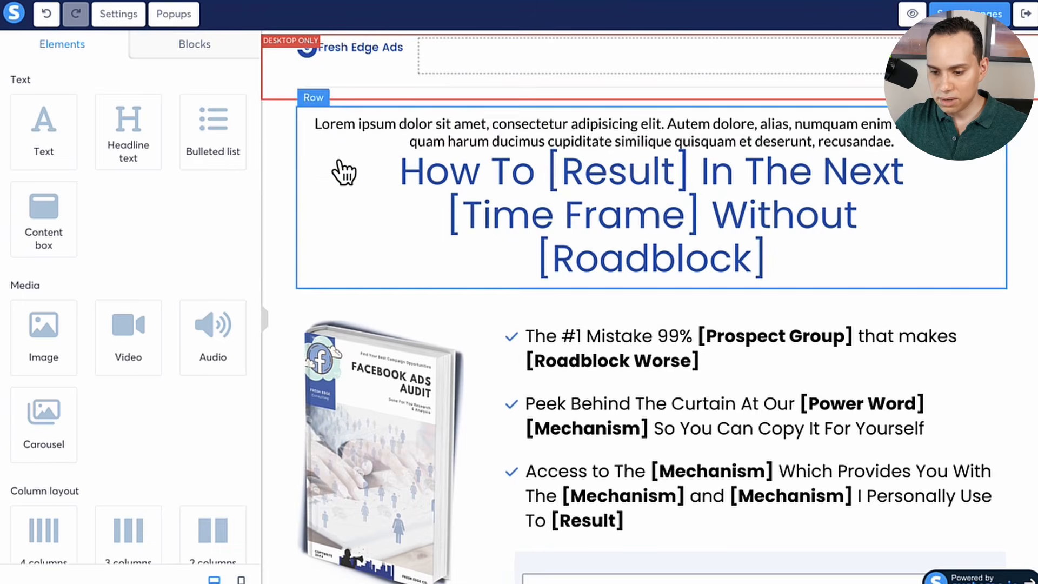
Step: Replace the placeholder text above the headline with "For [Prospect Group] Eyes Only..."
{"action": "left_click", "coordinate": [393, 132]}
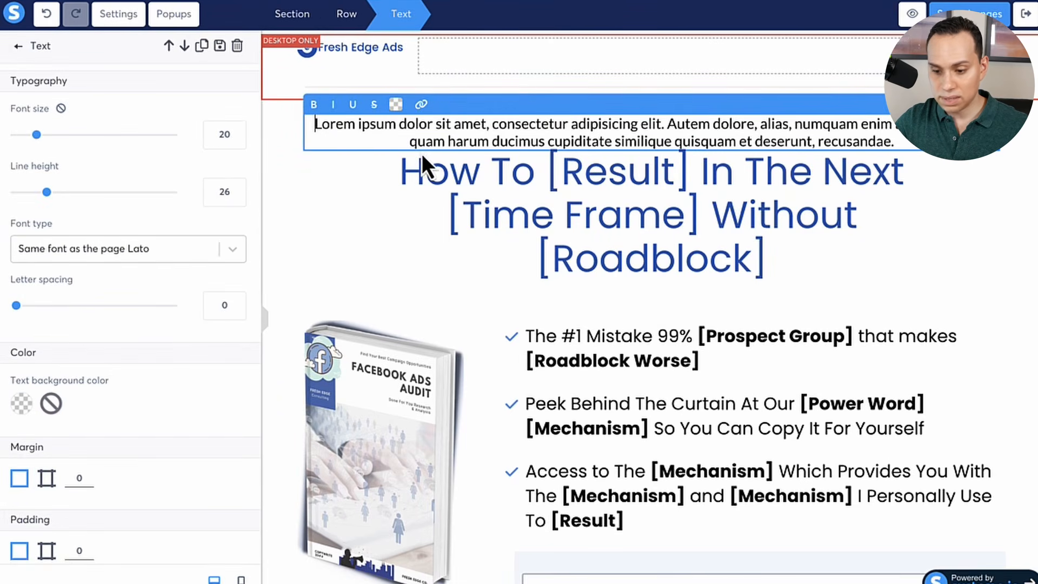
{"action": "triple_click", "coordinate": [911, 145]}
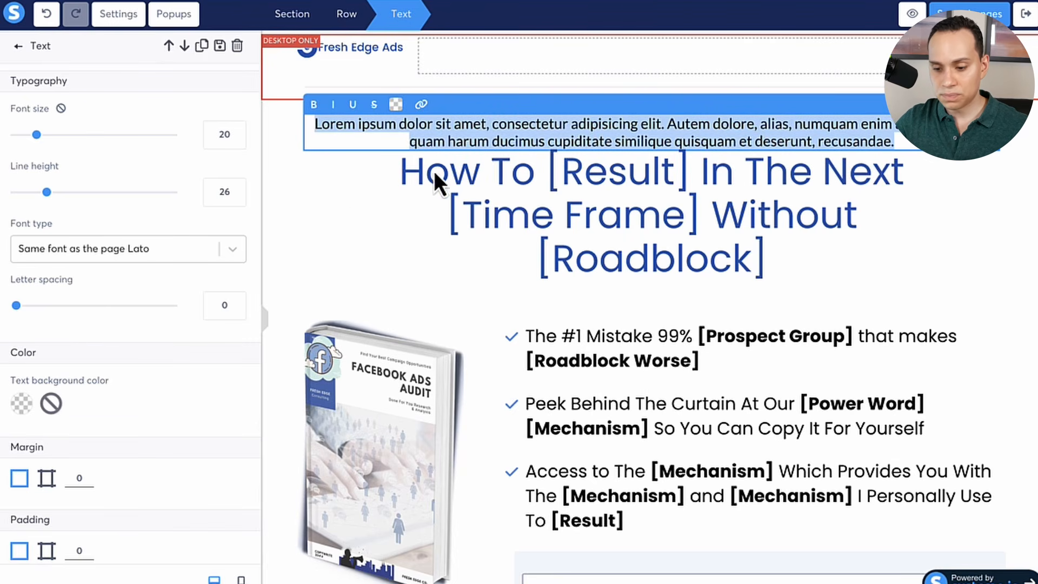
{"action": "left_click", "coordinate": [385, 212]}
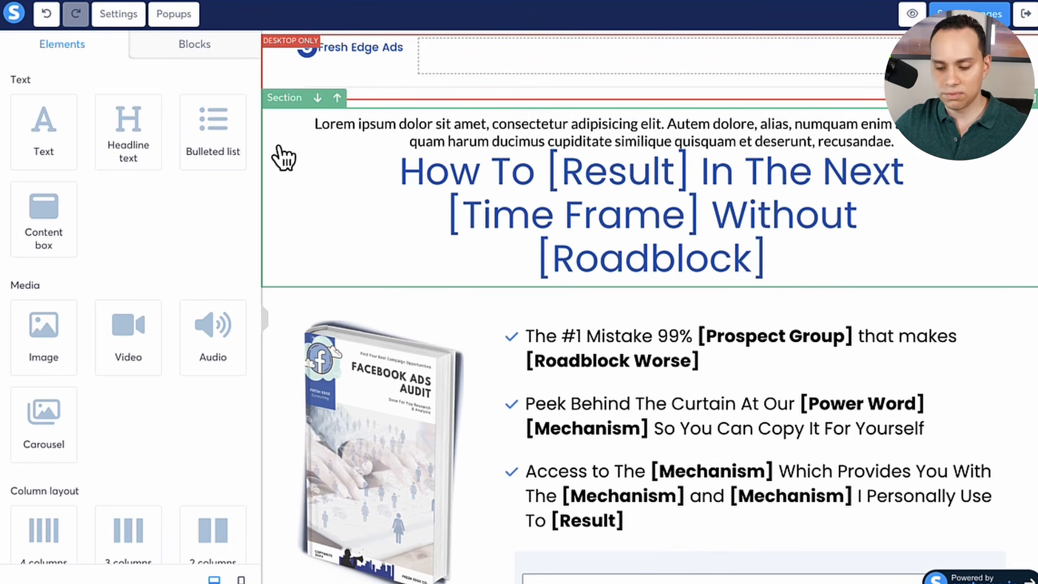
{"action": "triple_click", "coordinate": [363, 123]}
{"action": "left_click", "coordinate": [314, 187]}
{"action": "triple_click", "coordinate": [328, 133]}
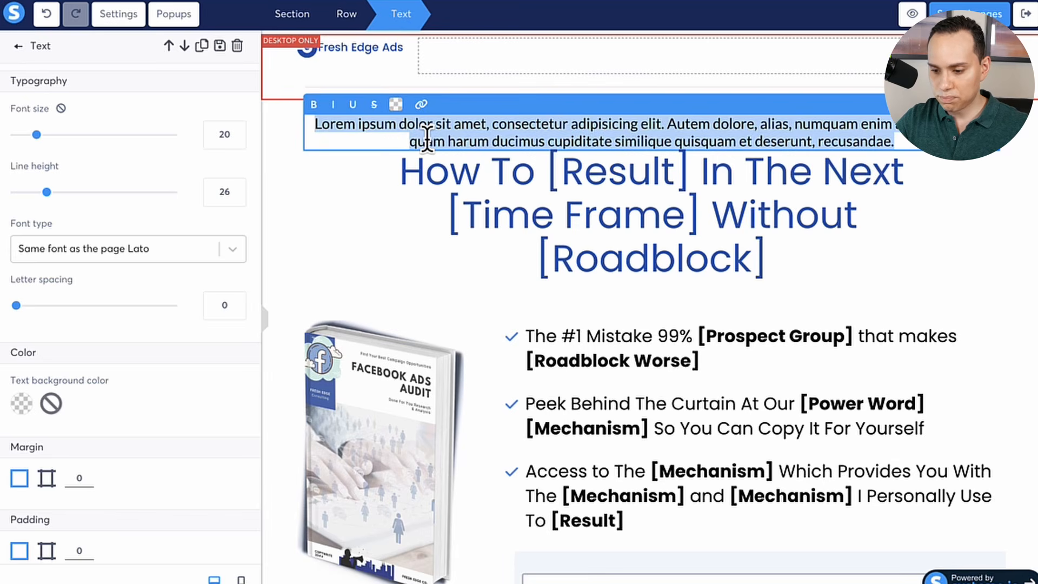
{"action": "type", "text": "For [Prospect Group] Eyes Only..."}
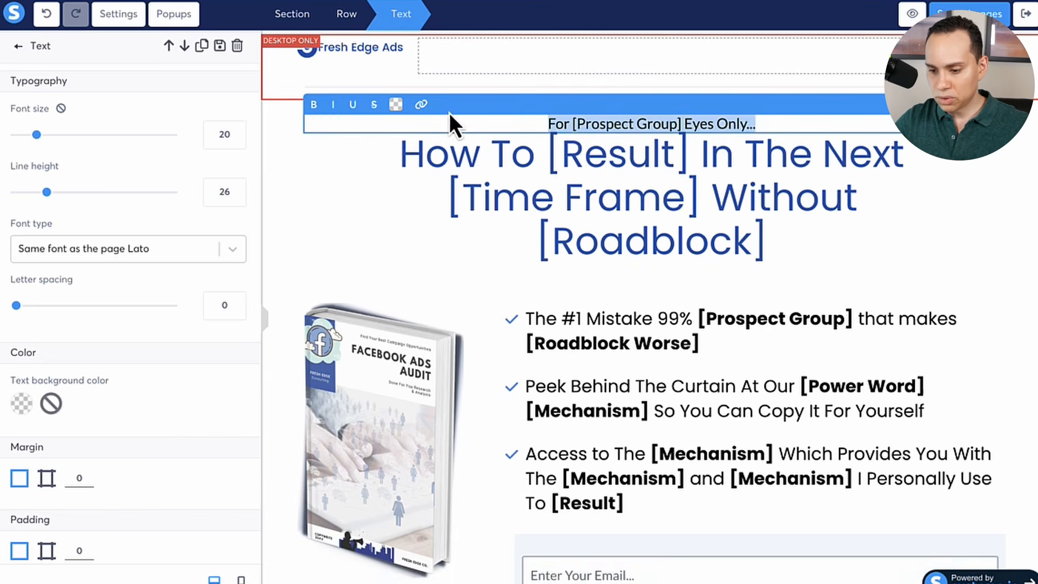
Step: Colour the pre-headline text dark grey and make it italic
{"action": "left_click", "coordinate": [396, 104]}
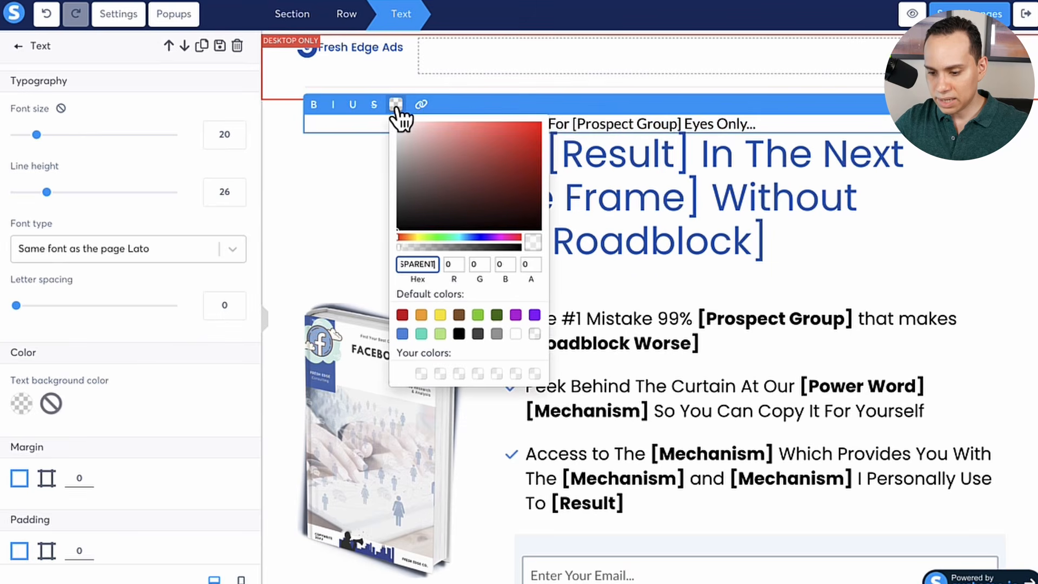
{"action": "left_click", "coordinate": [478, 334]}
{"action": "left_click", "coordinate": [760, 128]}
{"action": "key", "text": "ctrl+i"}
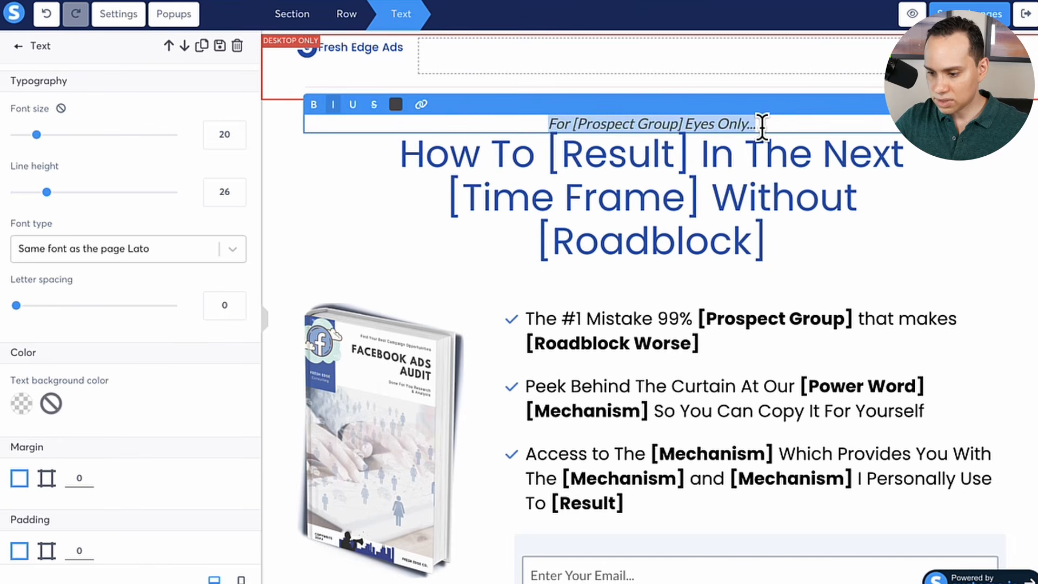
{"action": "left_click", "coordinate": [683, 278]}
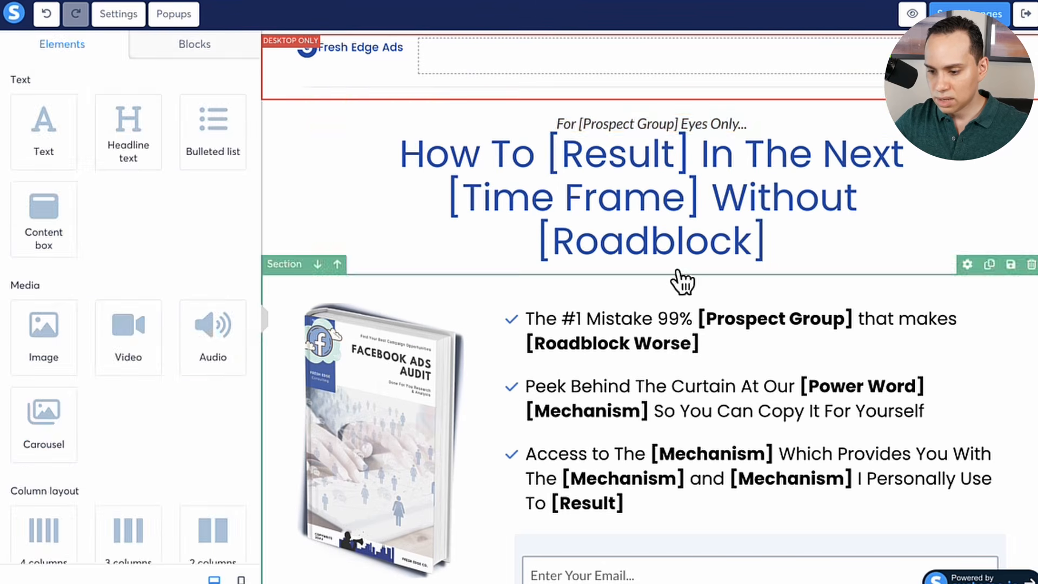
Step: Try negative margins on the pre-headline text, lowering the bottom margin to -17 and setting it back to 0
{"action": "triple_click", "coordinate": [761, 117]}
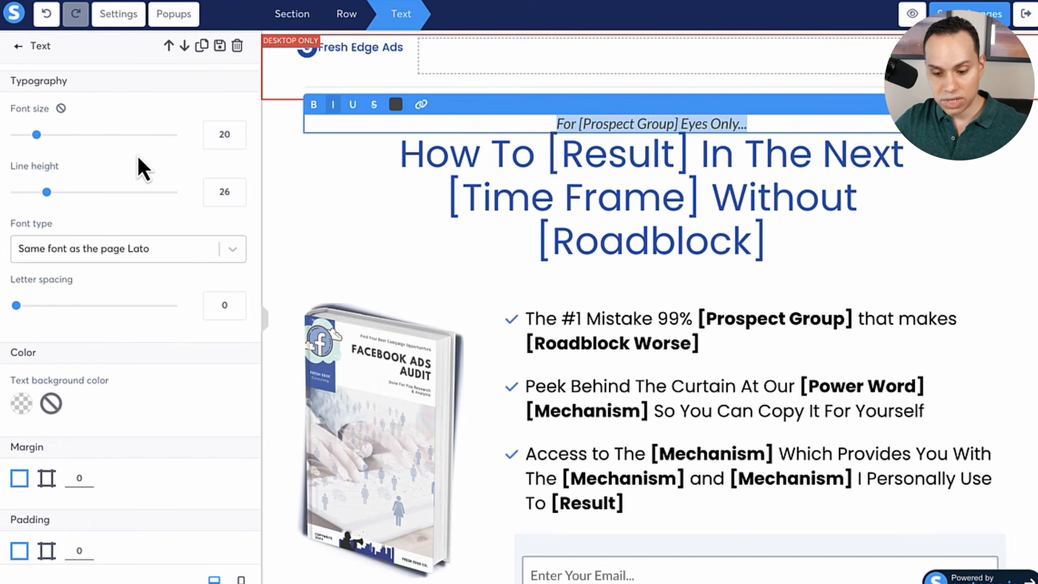
{"action": "scroll", "coordinate": [138, 156], "scroll_direction": "down", "scroll_amount": 5}
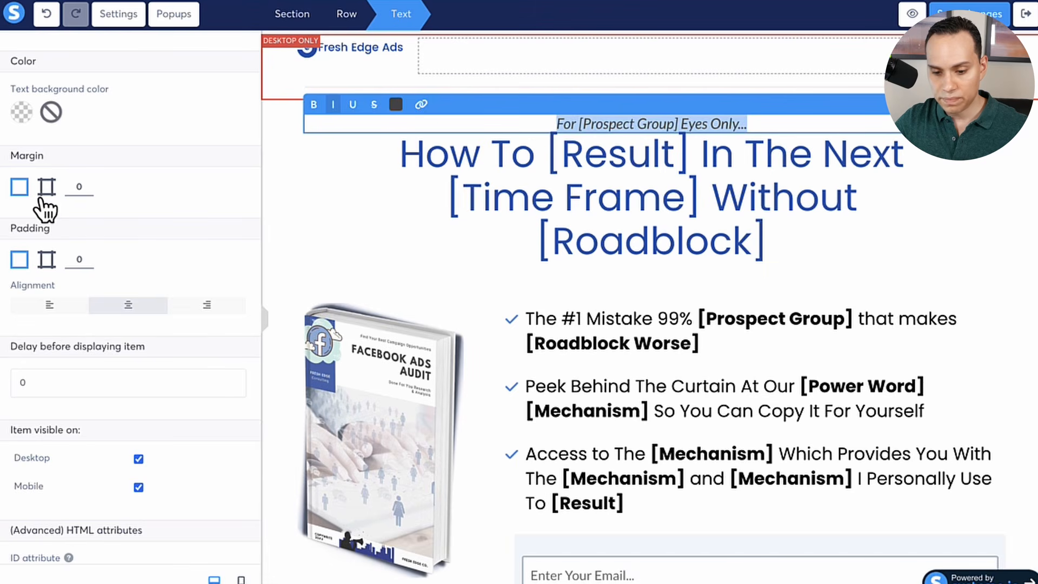
{"action": "left_click", "coordinate": [47, 189]}
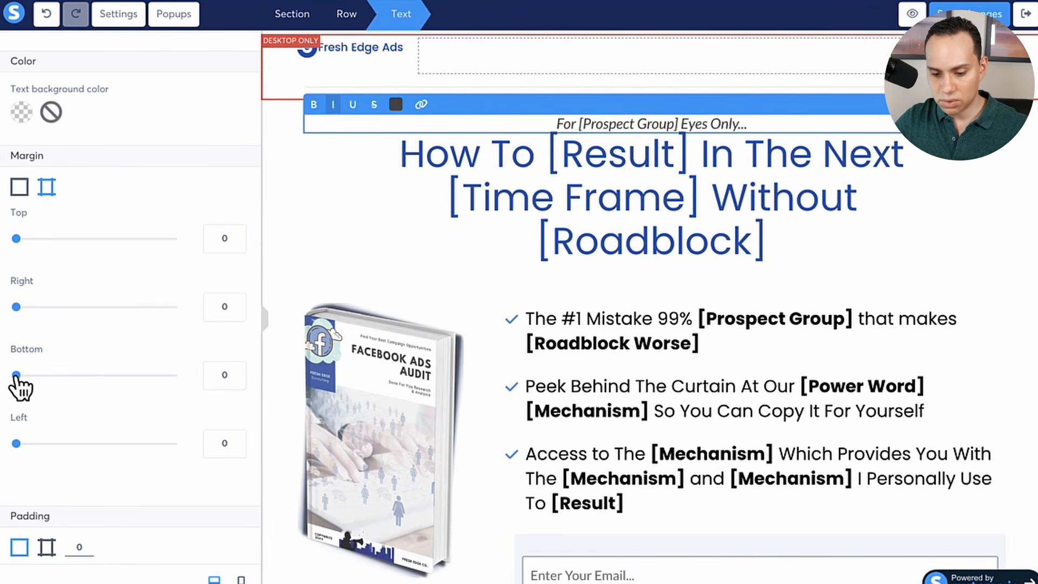
{"action": "mouse_move", "coordinate": [16, 377]}
{"action": "left_mouse_down"}
{"action": "mouse_move", "coordinate": [193, 378]}
{"action": "mouse_move", "coordinate": [190, 387]}
{"action": "mouse_move", "coordinate": [3, 387]}
{"action": "left_mouse_up"}
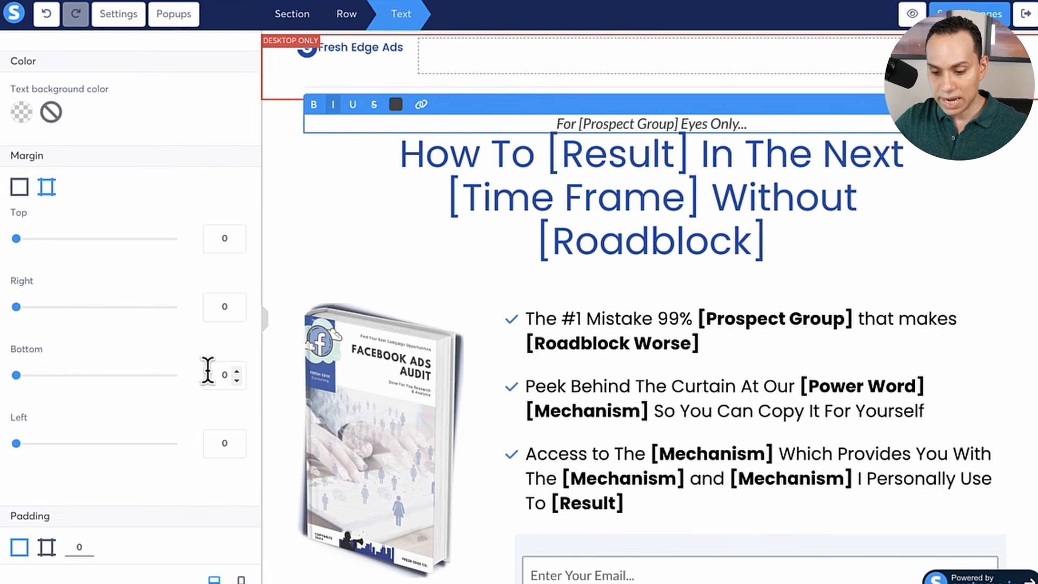
{"action": "left_click", "coordinate": [237, 372]}
{"action": "left_click", "coordinate": [237, 381]}
{"action": "left_click", "coordinate": [236, 381]}
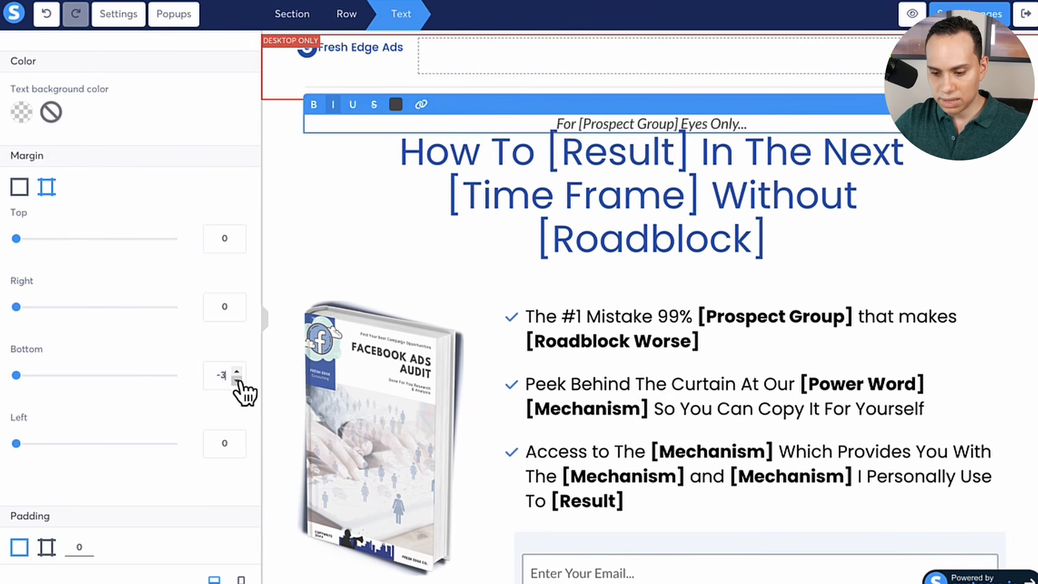
{"action": "left_click", "coordinate": [237, 381]}
{"action": "left_click", "coordinate": [237, 381]}
{"action": "left_click", "coordinate": [237, 381]}
{"action": "left_click", "coordinate": [237, 381]}
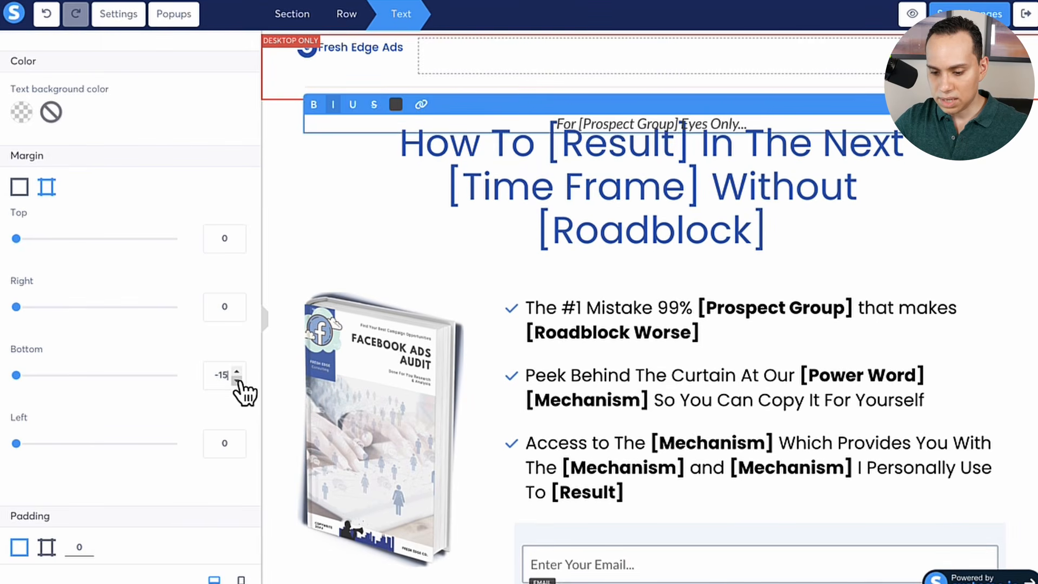
{"action": "left_click", "coordinate": [237, 381]}
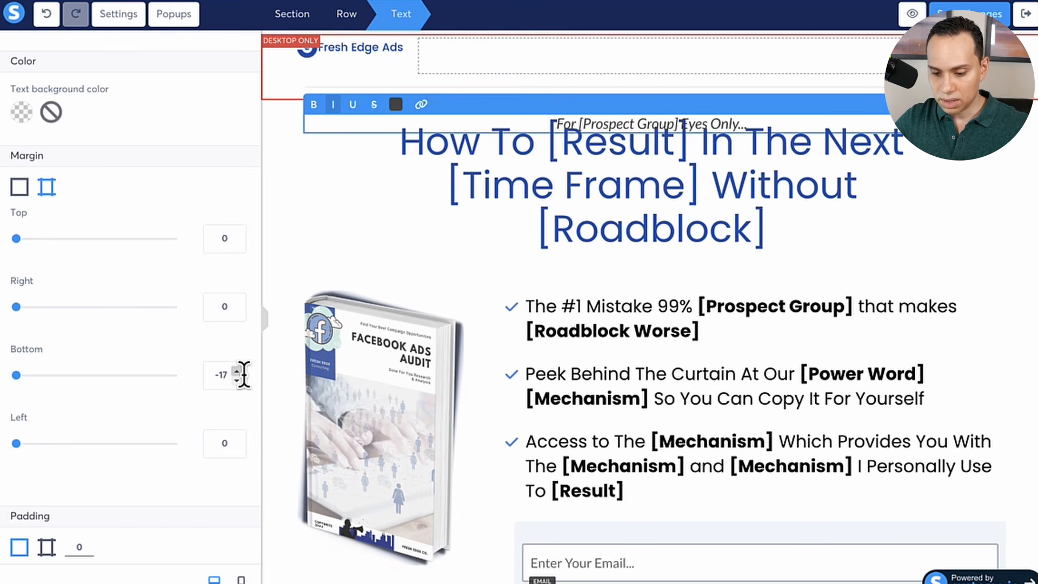
{"action": "double_click", "coordinate": [226, 376]}
{"action": "type", "text": "0"}
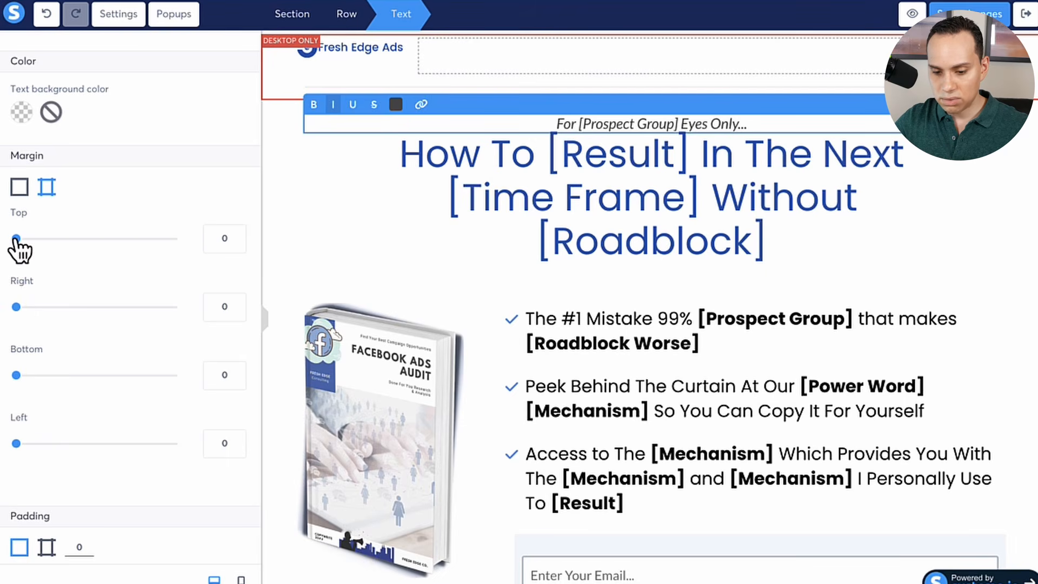
{"action": "left_click_drag", "start_coordinate": [16, 238], "coordinate": [2, 264]}
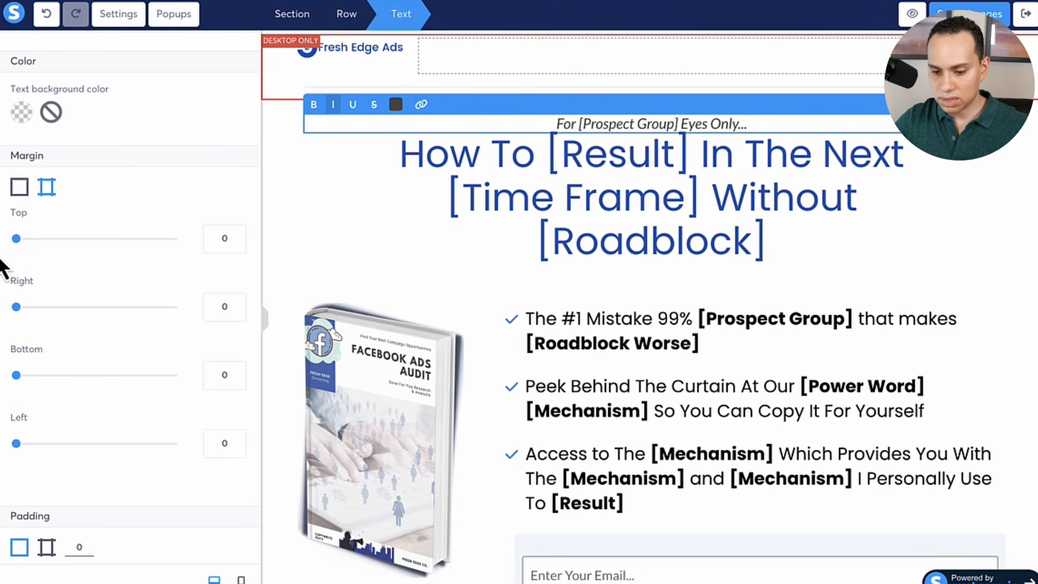
{"action": "left_click", "coordinate": [734, 170]}
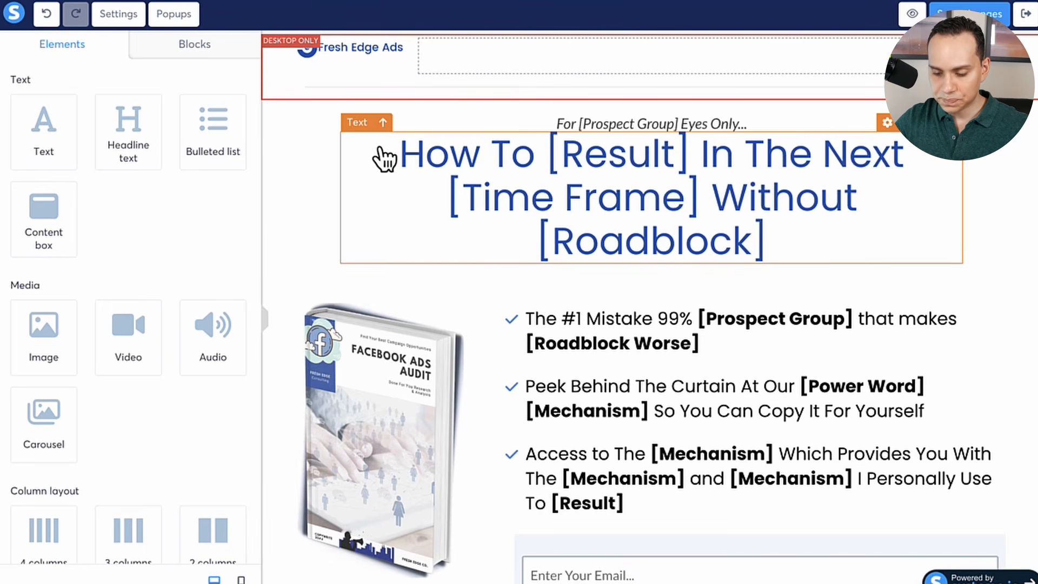
Step: Switch the pre-headline text to individual padding per side and set its right padding to 200
{"action": "triple_click", "coordinate": [527, 125]}
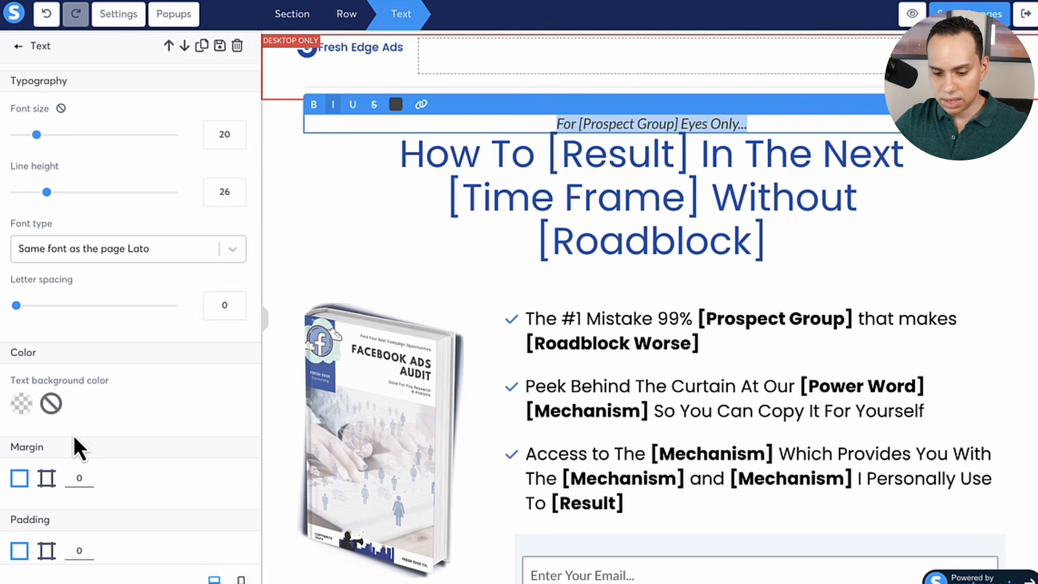
{"action": "scroll", "coordinate": [74, 439], "scroll_direction": "down", "scroll_amount": 1}
{"action": "scroll", "coordinate": [73, 436], "scroll_direction": "down", "scroll_amount": 3}
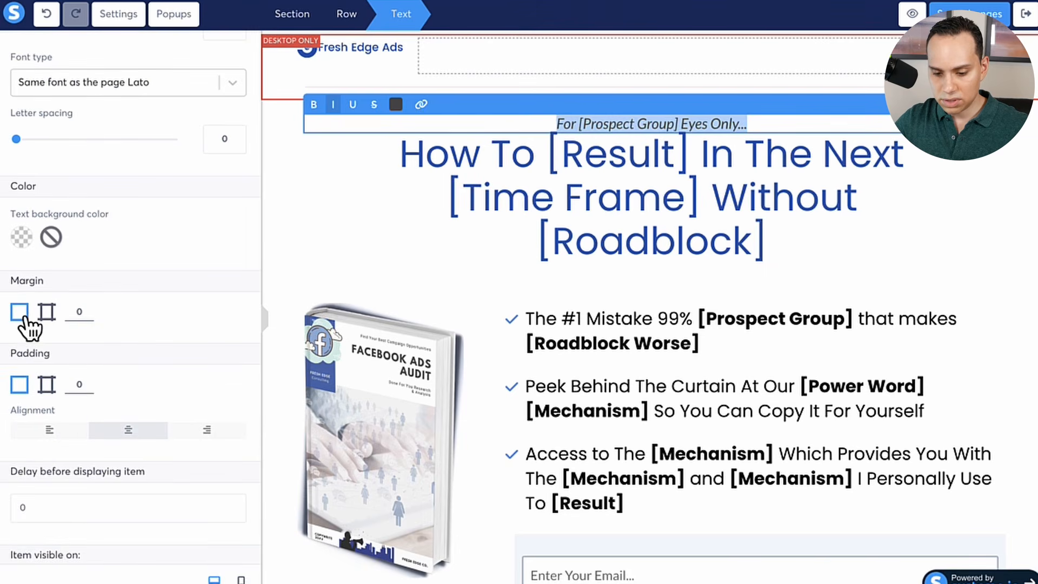
{"action": "left_click", "coordinate": [47, 386]}
{"action": "scroll", "coordinate": [47, 398], "scroll_direction": "down", "scroll_amount": 4}
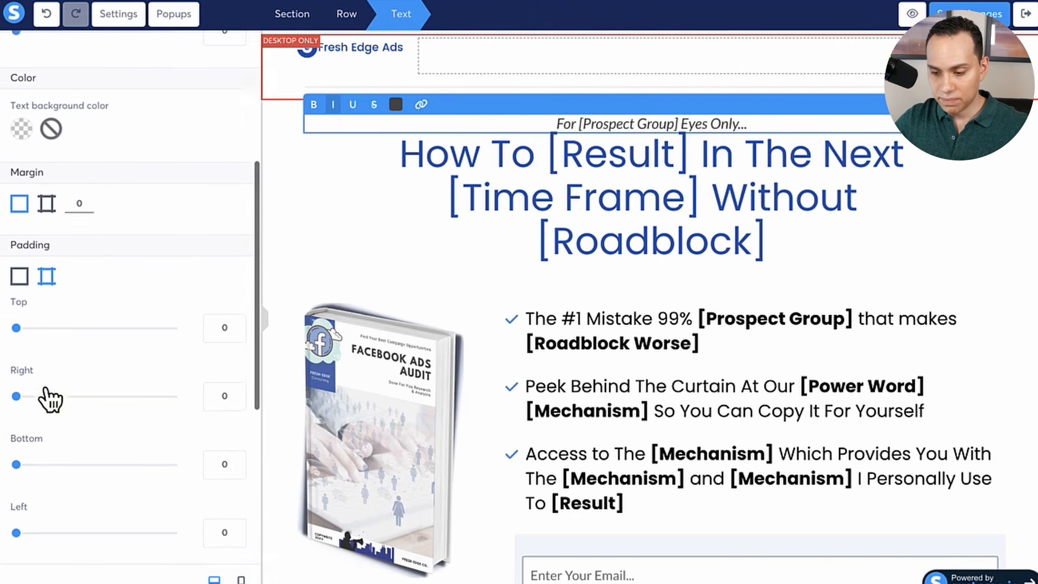
{"action": "left_click_drag", "start_coordinate": [16, 349], "coordinate": [211, 351]}
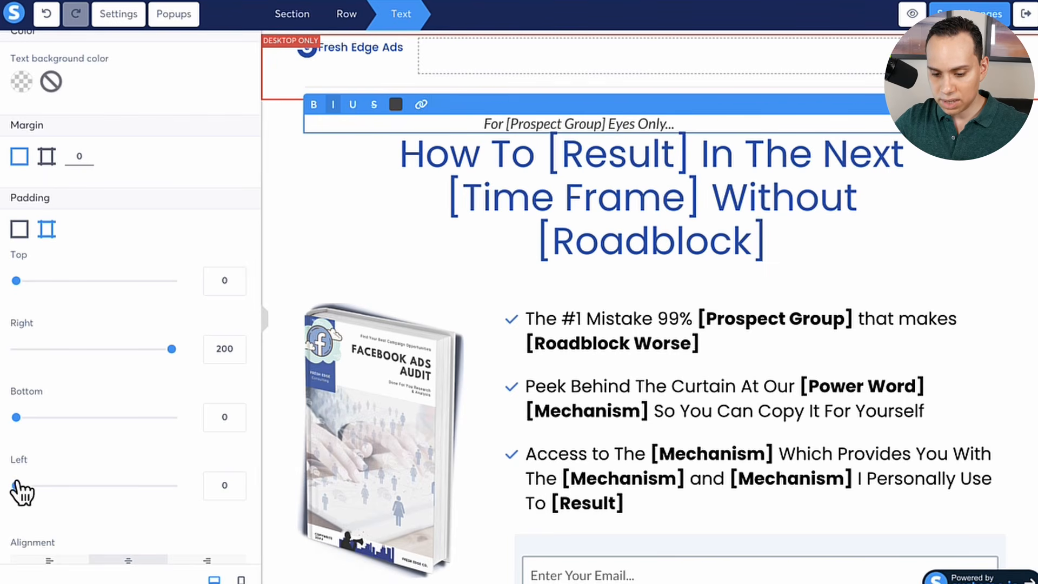
Step: Set the pre-headline text's left padding to 200 and fill the element with repeated copies of its sentence
{"action": "left_click_drag", "start_coordinate": [17, 485], "coordinate": [212, 485]}
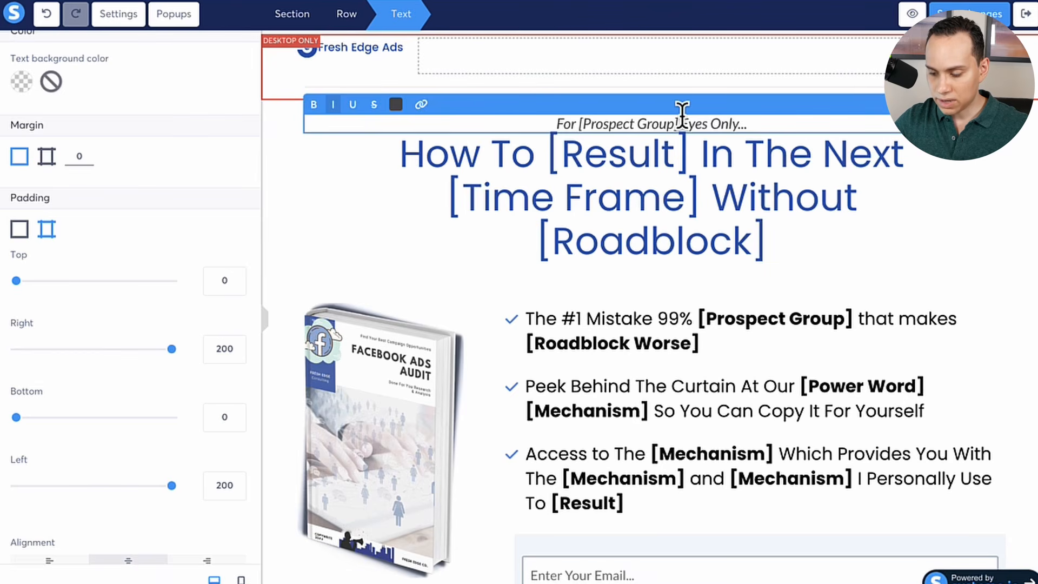
{"action": "key", "text": "ctrl+v"}
{"action": "key", "text": "ctrl+v"}
{"action": "key", "text": "ctrl+v"}
{"action": "key", "text": "ctrl+v"}
{"action": "key", "text": "ctrl+v"}
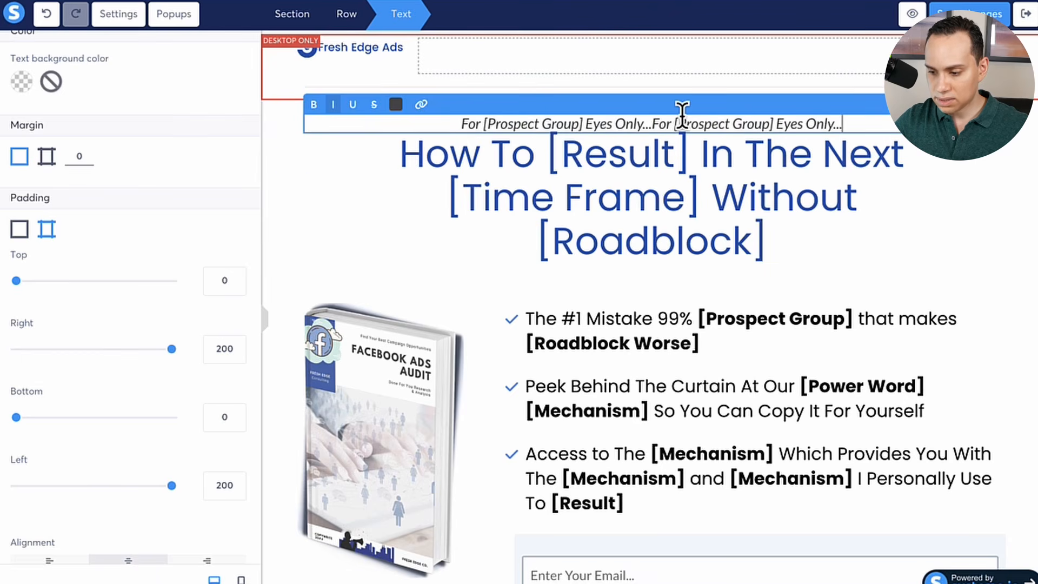
{"action": "key", "text": "ctrl+v"}
{"action": "key", "text": "ctrl+v"}
{"action": "key", "text": "ctrl+v"}
{"action": "key", "text": "ctrl+v"}
{"action": "key", "text": "ctrl+v"}
{"action": "key", "text": "ctrl+v"}
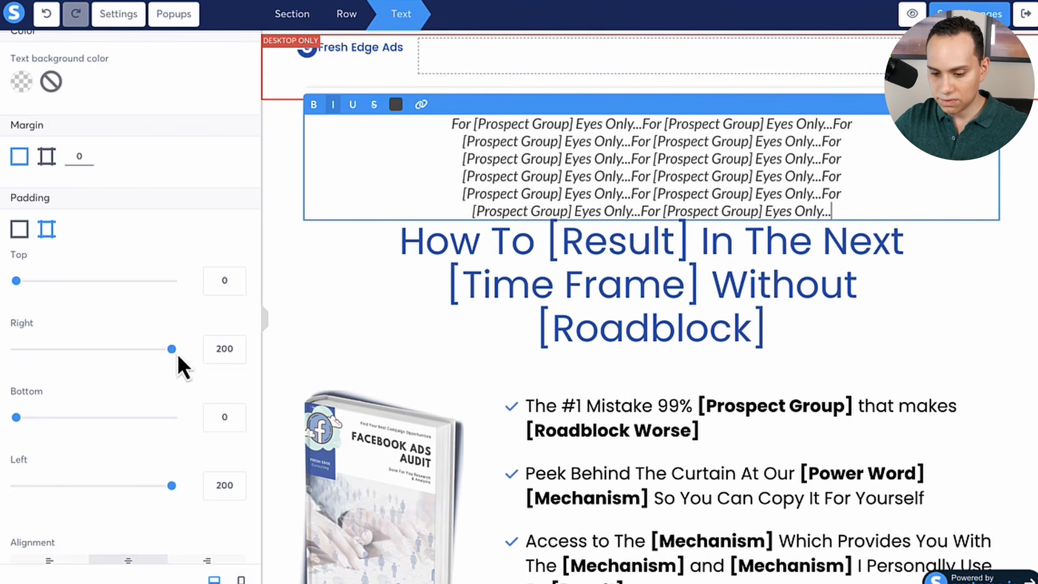
Step: Try a right padding of 0 on the pre-headline text, restore it to 200, and insert a line break in its third line
{"action": "left_click_drag", "start_coordinate": [172, 350], "coordinate": [2, 349]}
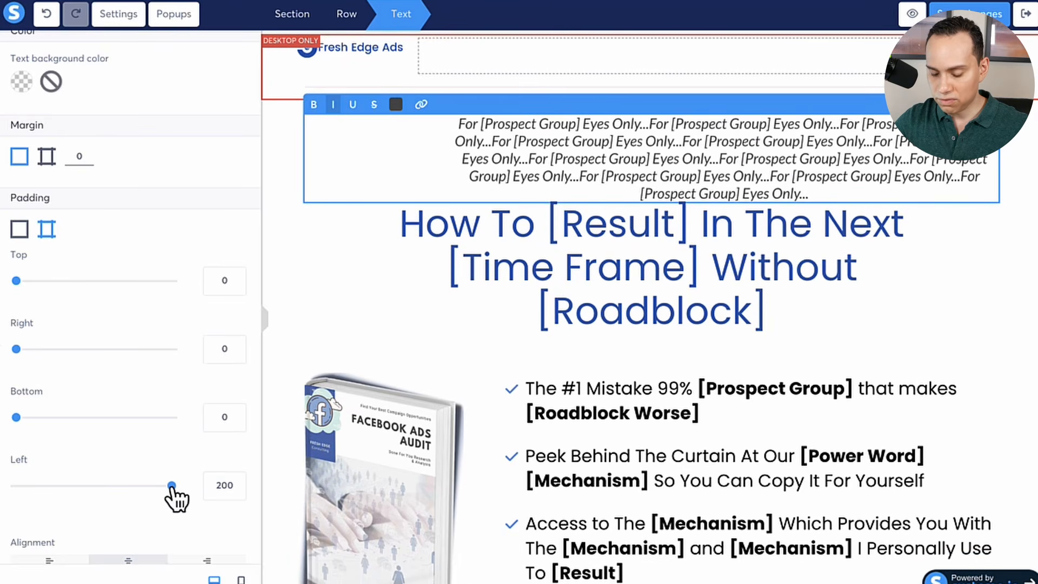
{"action": "mouse_move", "coordinate": [172, 486]}
{"action": "left_mouse_down"}
{"action": "mouse_move", "coordinate": [1, 492]}
{"action": "mouse_move", "coordinate": [176, 485]}
{"action": "left_mouse_up"}
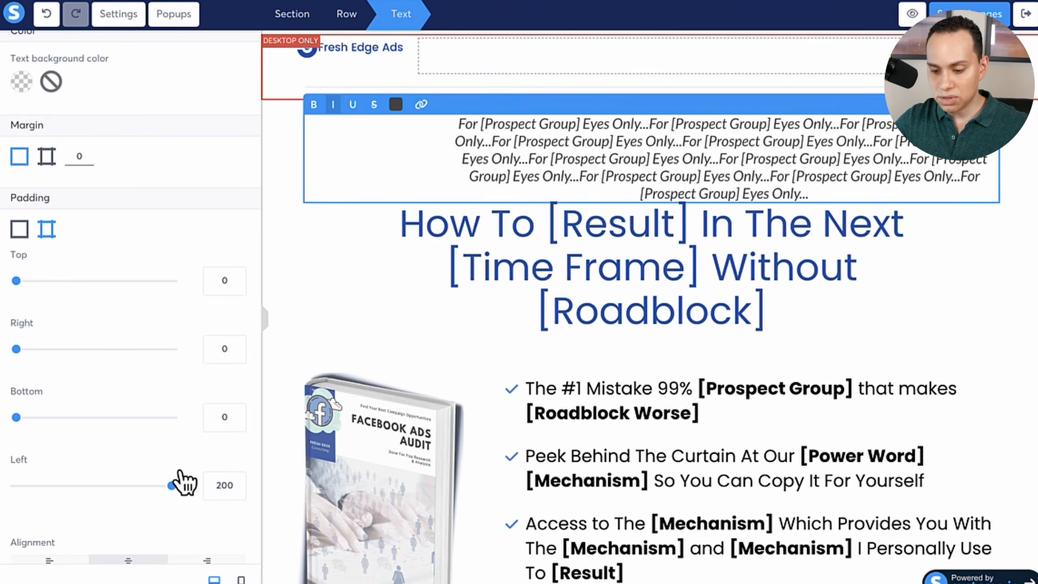
{"action": "left_click_drag", "start_coordinate": [18, 354], "coordinate": [294, 375]}
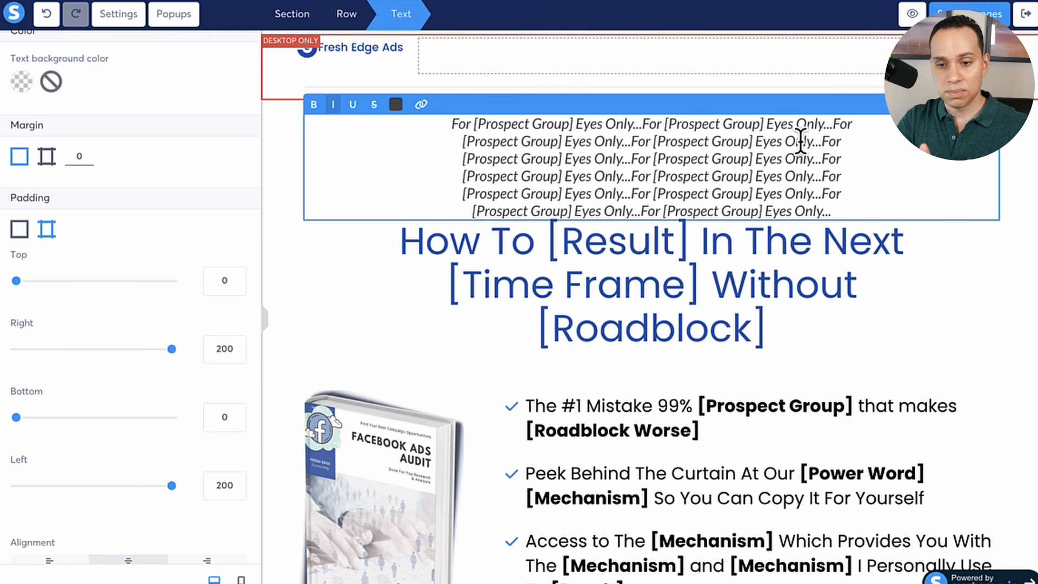
{"action": "left_click", "coordinate": [651, 159]}
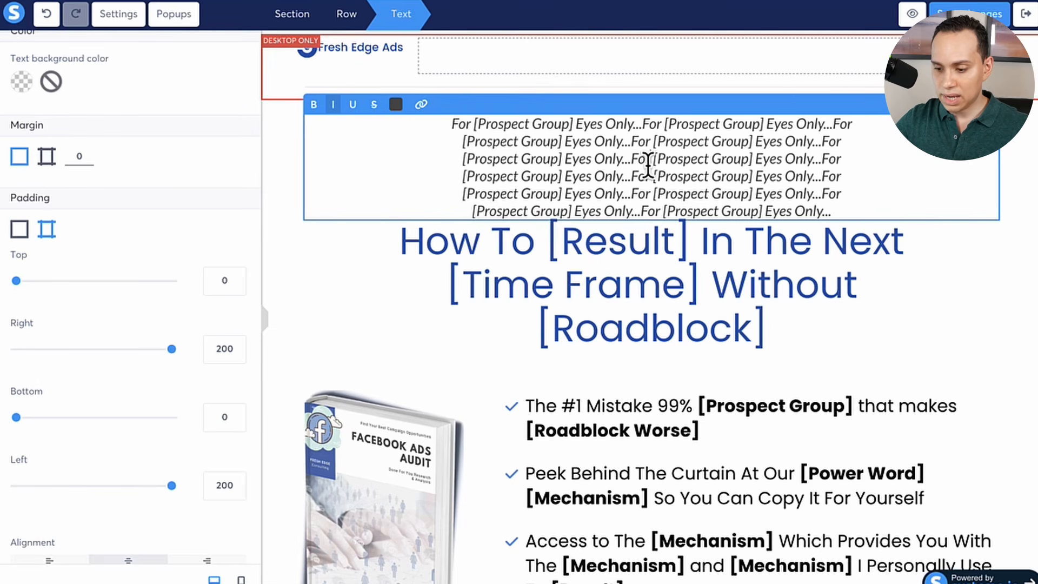
{"action": "key", "text": "Return"}
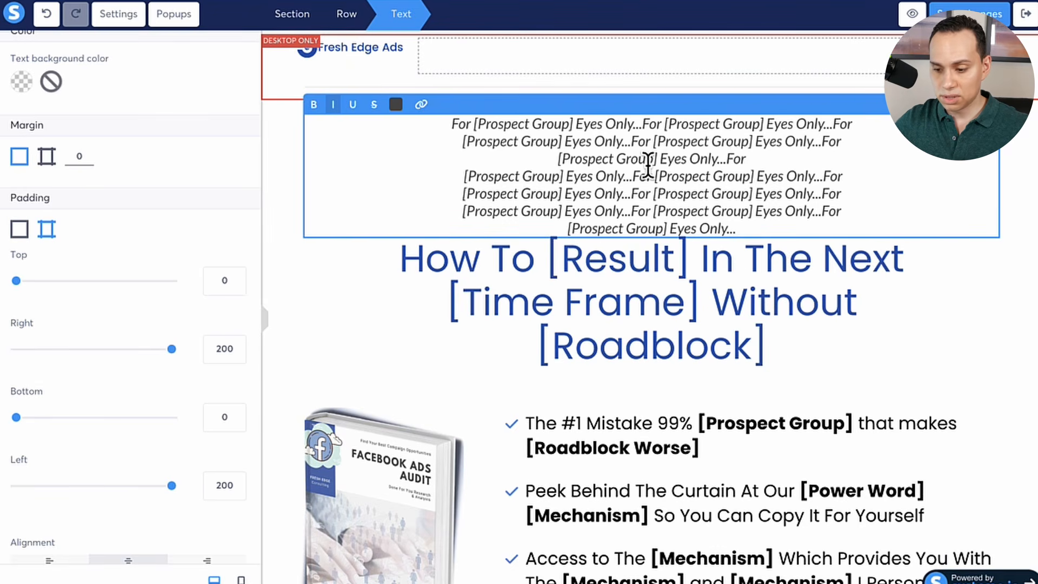
Step: Delete the pre-headline text element above the headline
{"action": "left_click", "coordinate": [844, 356]}
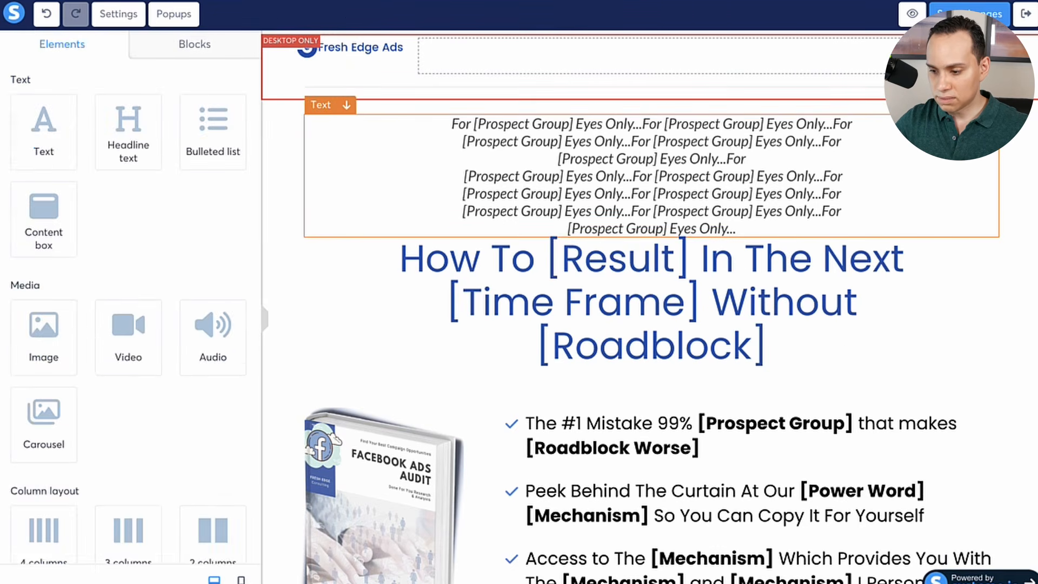
{"action": "left_click", "coordinate": [988, 105]}
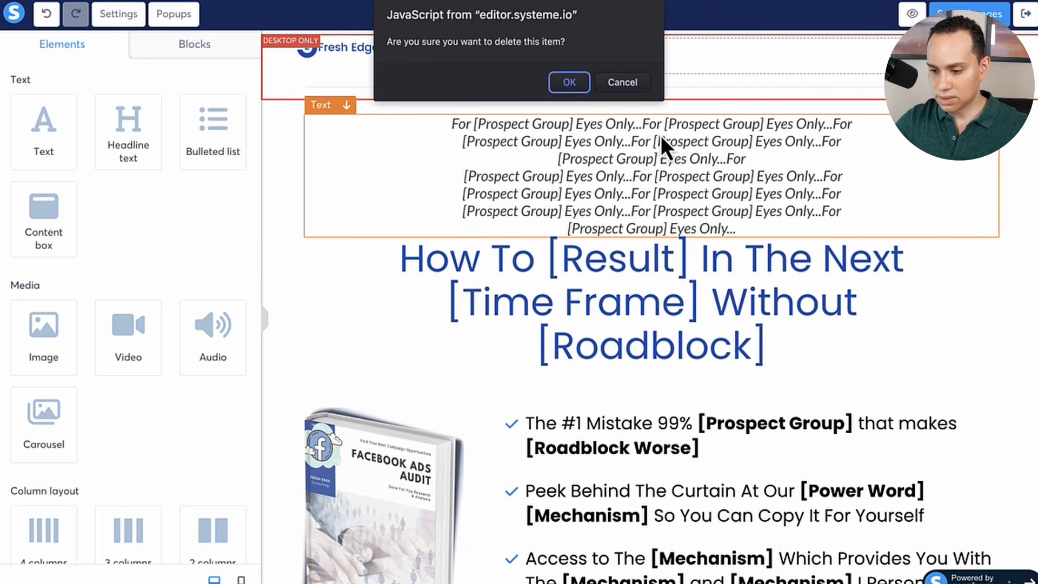
{"action": "left_click", "coordinate": [569, 86]}
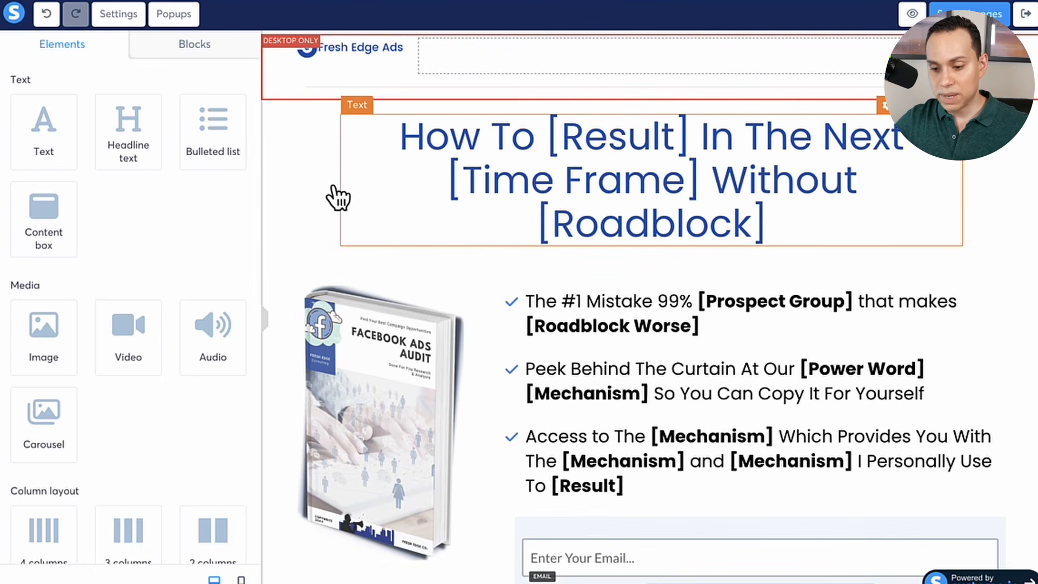
Step: Try hiding the headline section on mobile, check the mobile view, and make the section visible on mobile again
{"action": "left_click", "coordinate": [290, 163]}
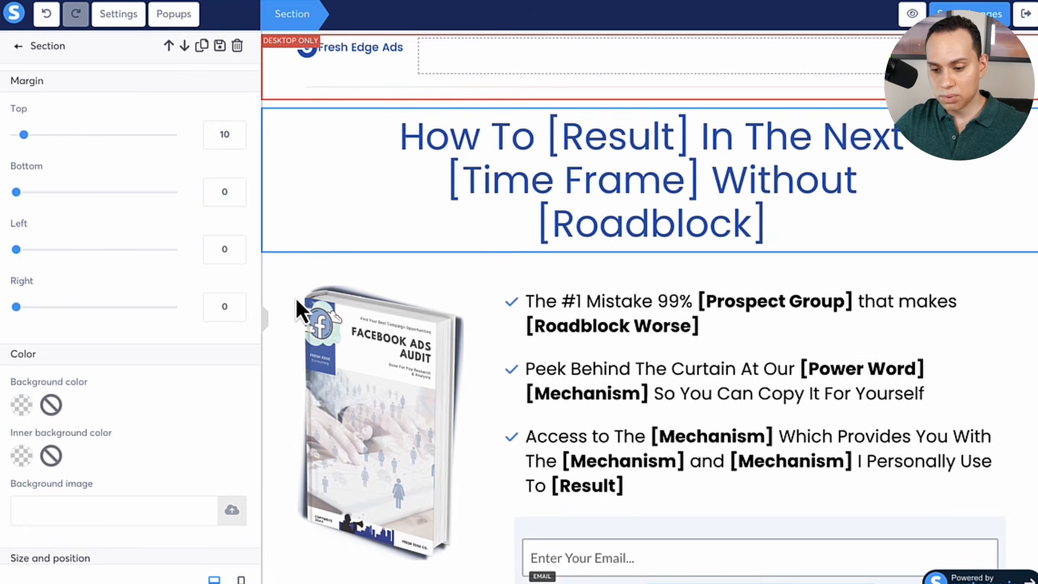
{"action": "left_click", "coordinate": [301, 154]}
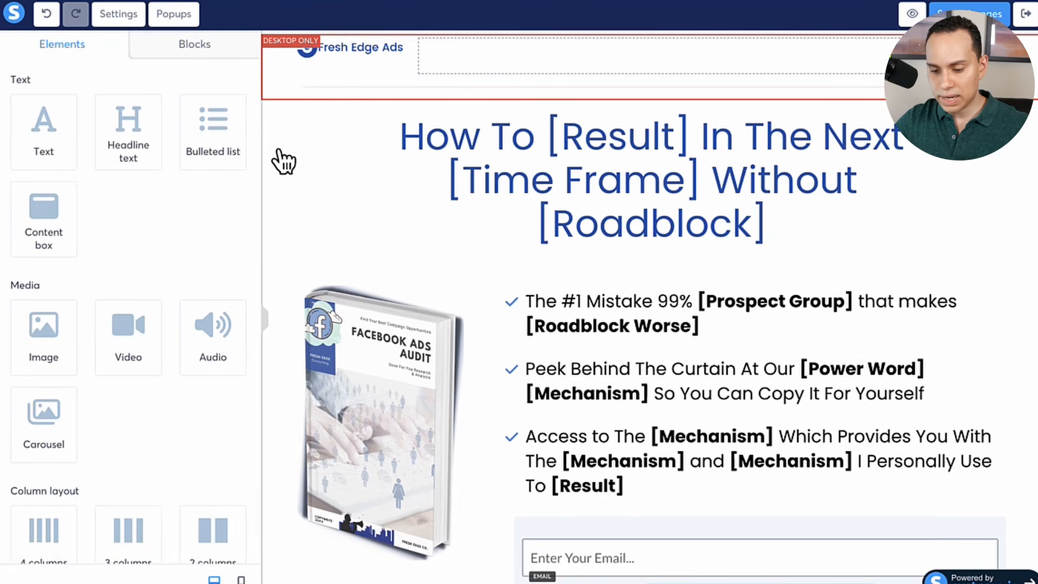
{"action": "left_click", "coordinate": [311, 135]}
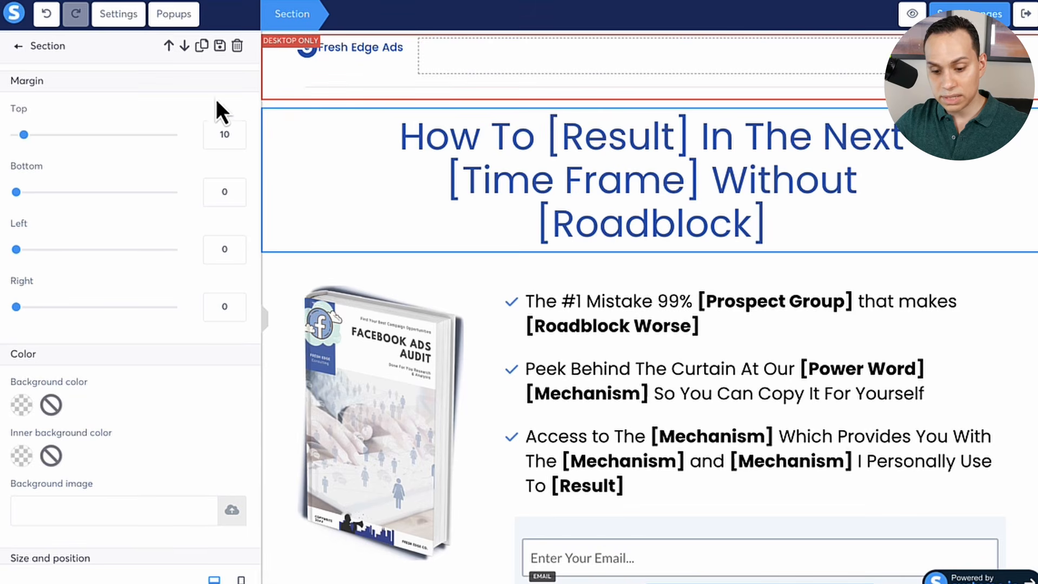
{"action": "scroll", "coordinate": [149, 205], "scroll_direction": "down", "scroll_amount": 4}
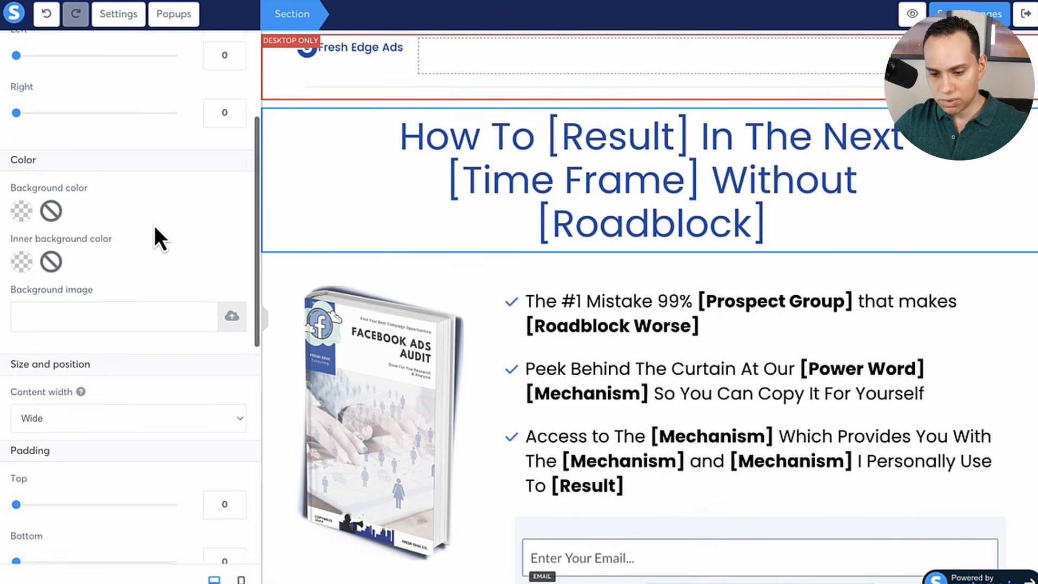
{"action": "scroll", "coordinate": [156, 228], "scroll_direction": "down", "scroll_amount": 1}
{"action": "scroll", "coordinate": [155, 228], "scroll_direction": "up", "scroll_amount": 5}
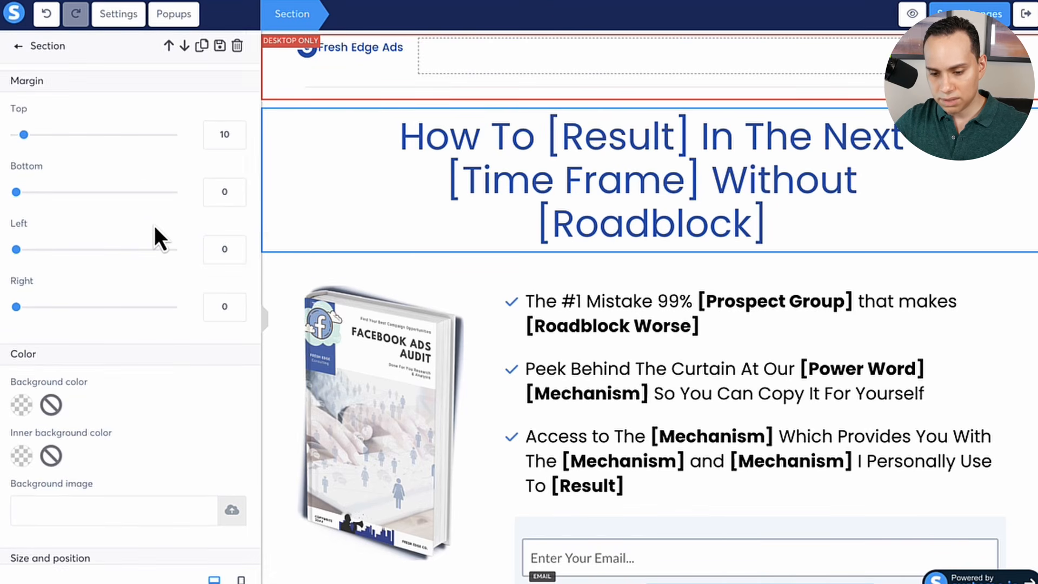
{"action": "scroll", "coordinate": [154, 225], "scroll_direction": "down", "scroll_amount": 9}
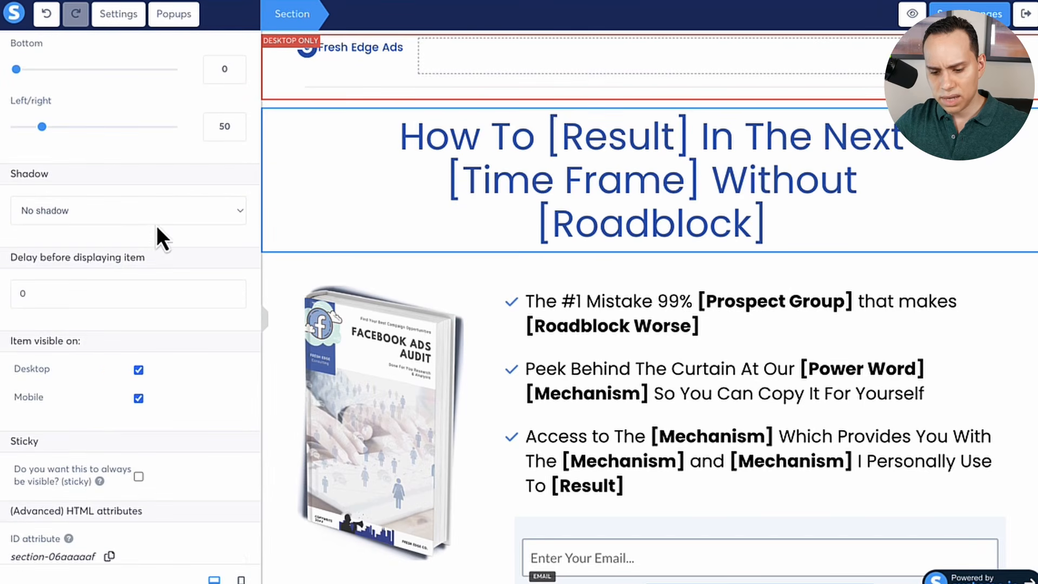
{"action": "left_click", "coordinate": [139, 398]}
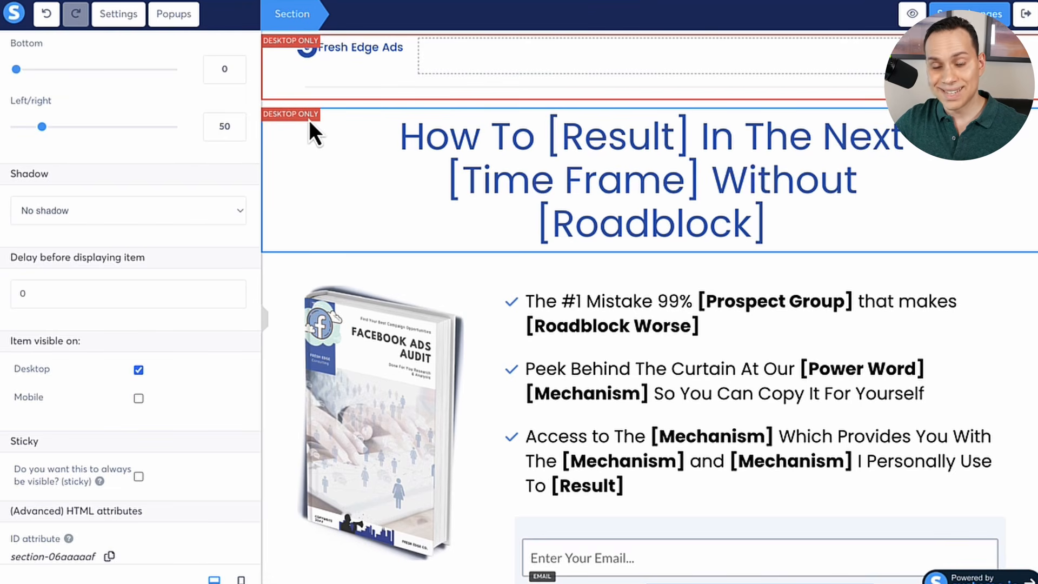
{"action": "left_click", "coordinate": [241, 580]}
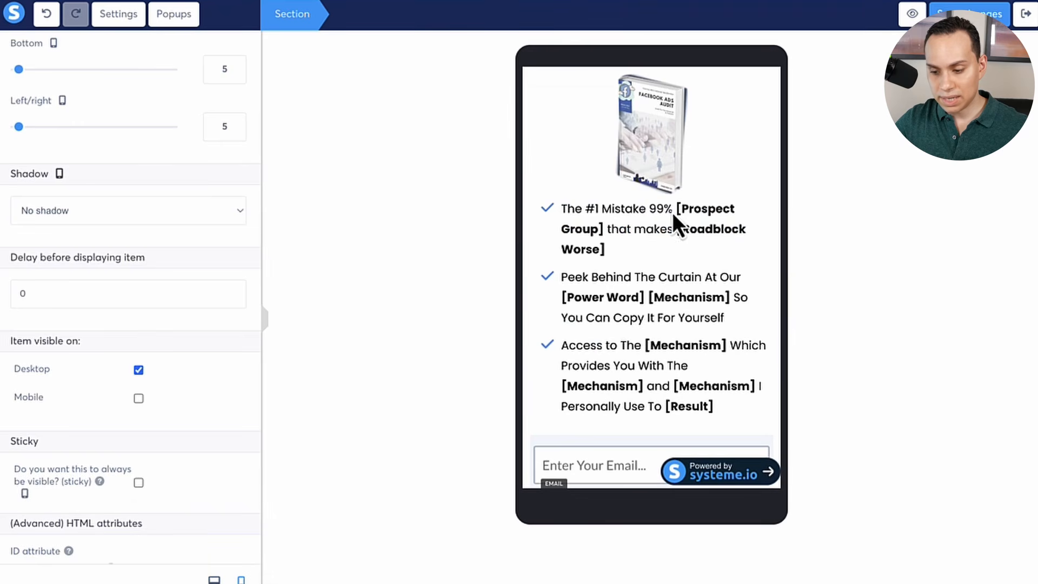
{"action": "left_click", "coordinate": [214, 580]}
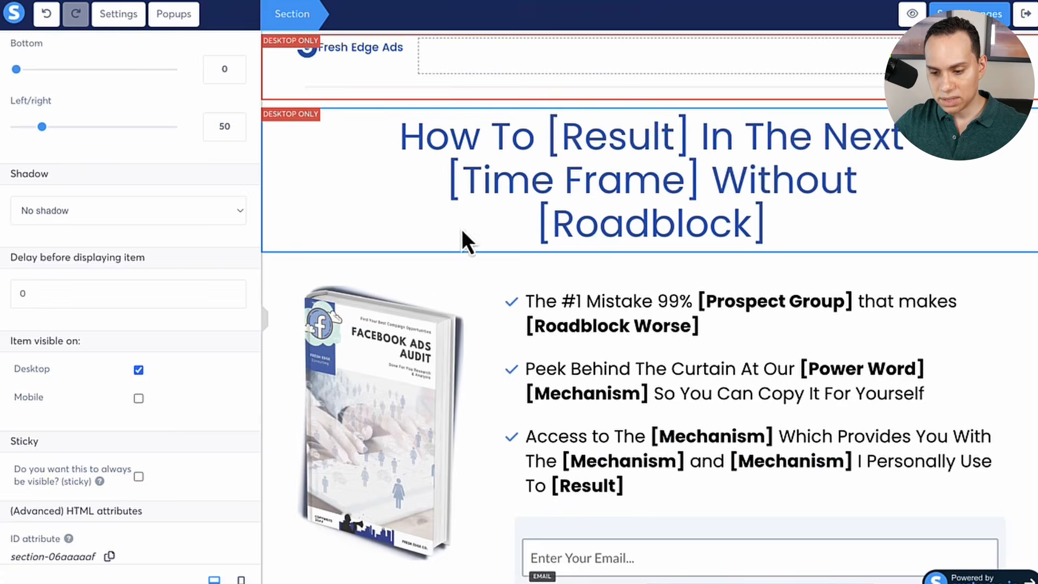
{"action": "left_click", "coordinate": [138, 398]}
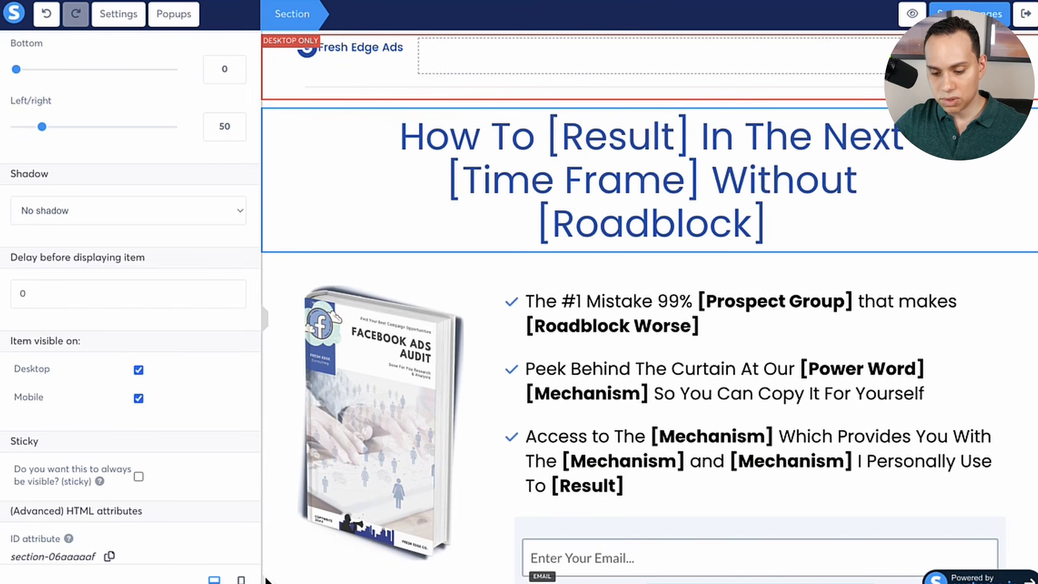
Step: Check how the headline section displays in the mobile view and return to the desktop view
{"action": "left_click", "coordinate": [241, 580]}
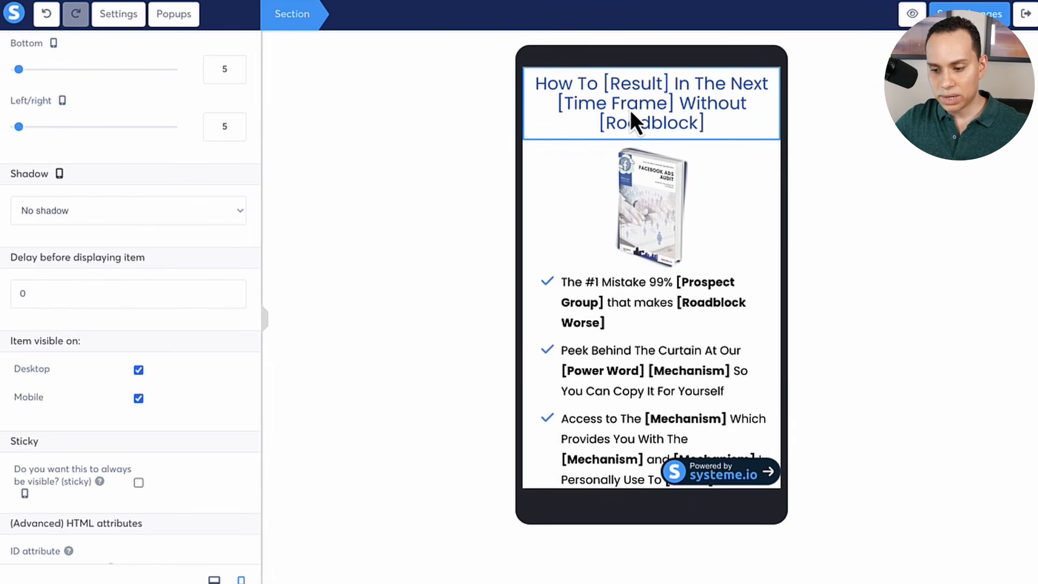
{"action": "left_click", "coordinate": [745, 204]}
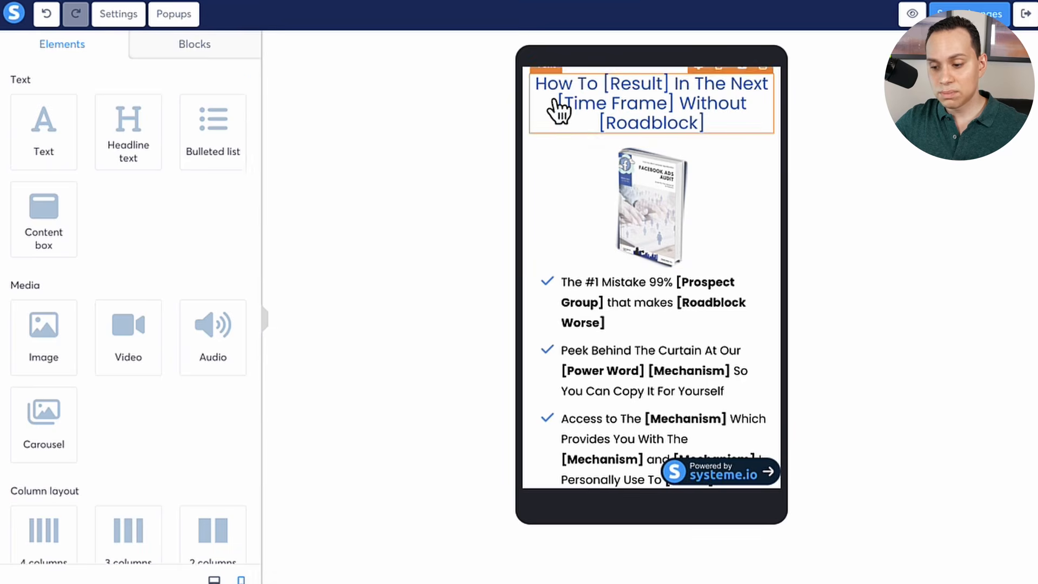
{"action": "left_click", "coordinate": [594, 102]}
{"action": "left_click", "coordinate": [705, 213]}
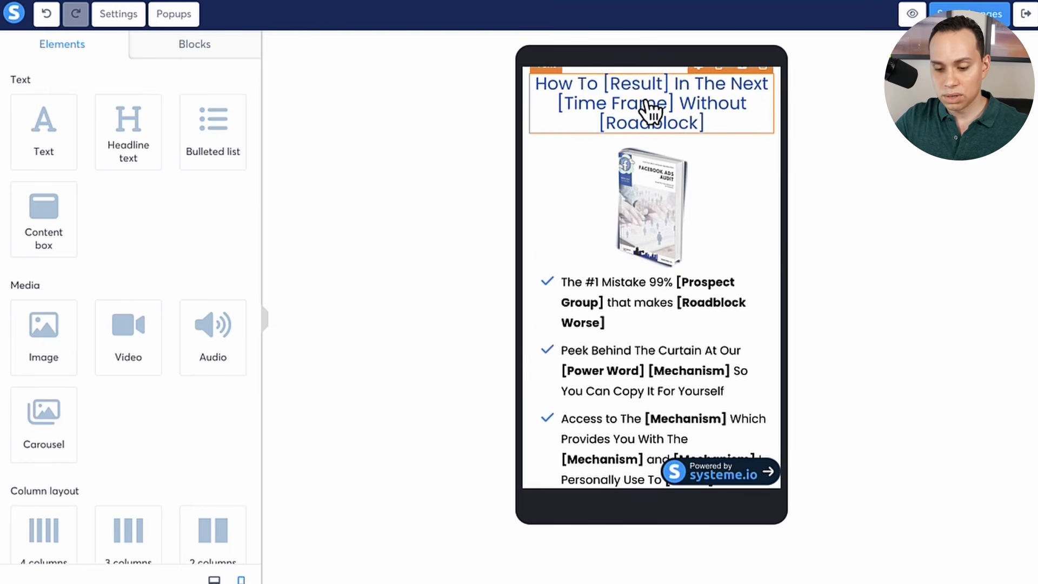
{"action": "left_click", "coordinate": [213, 580]}
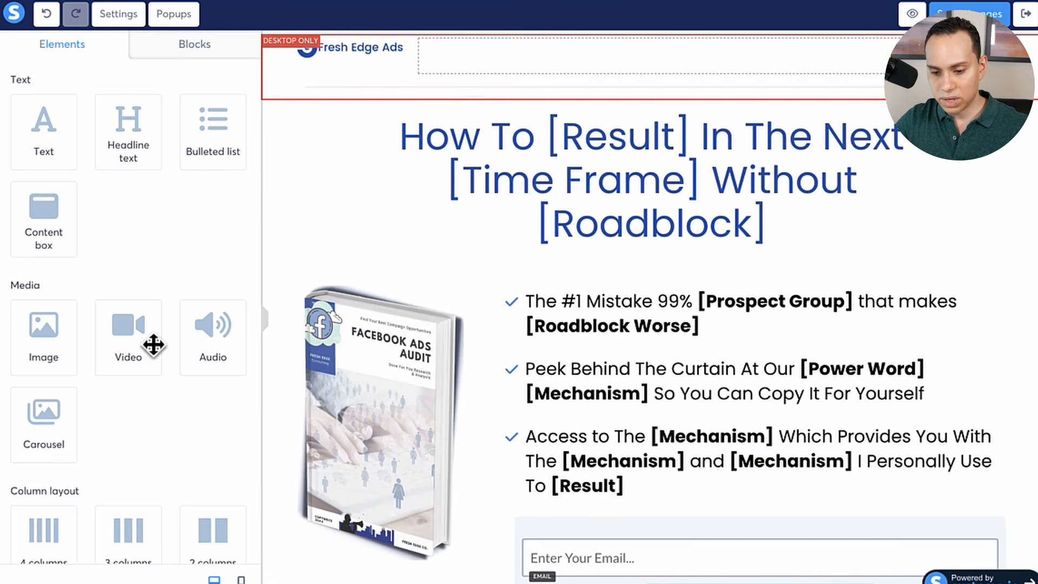
Step: Try the Extra small content width on the headline section and set it back to Wide
{"action": "left_click", "coordinate": [289, 190]}
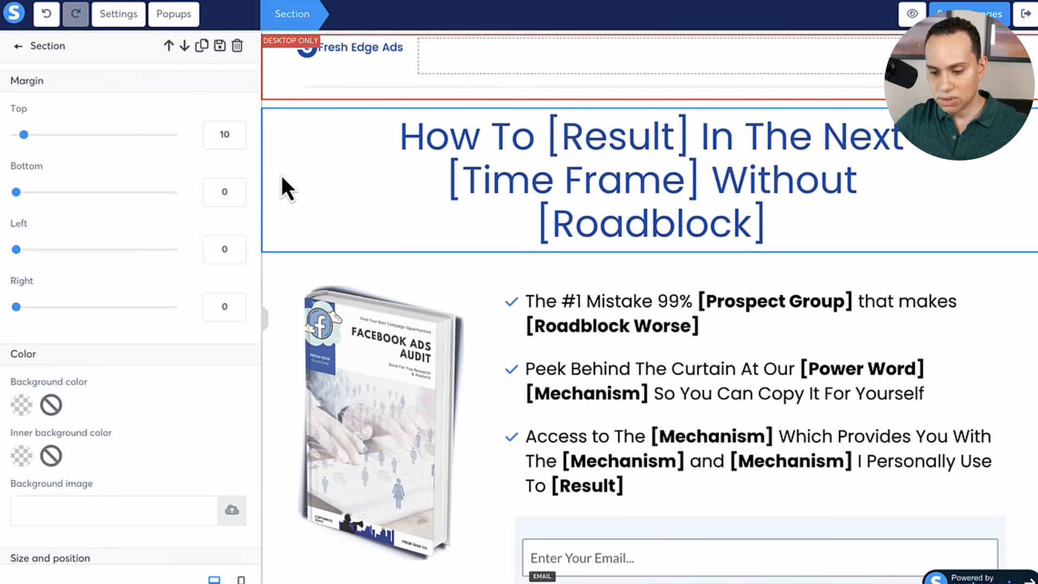
{"action": "scroll", "coordinate": [138, 332], "scroll_direction": "down", "scroll_amount": 5}
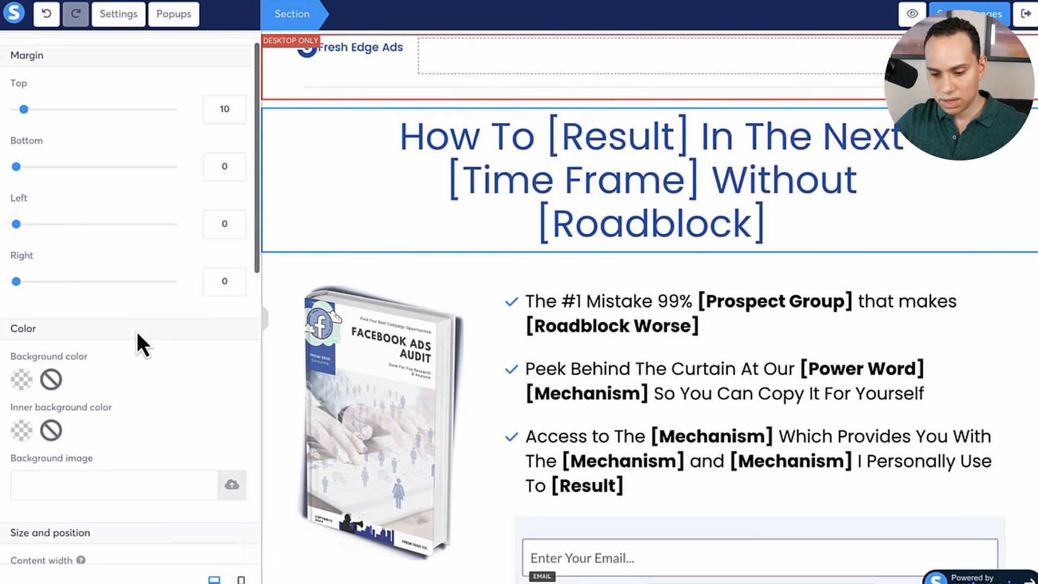
{"action": "scroll", "coordinate": [138, 332], "scroll_direction": "down", "scroll_amount": 2}
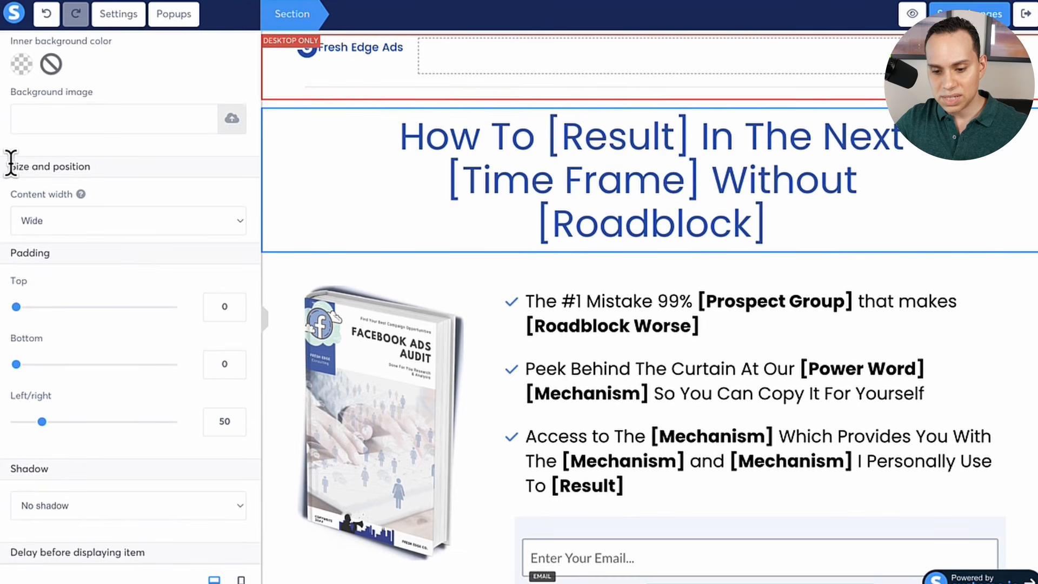
{"action": "left_click", "coordinate": [138, 225]}
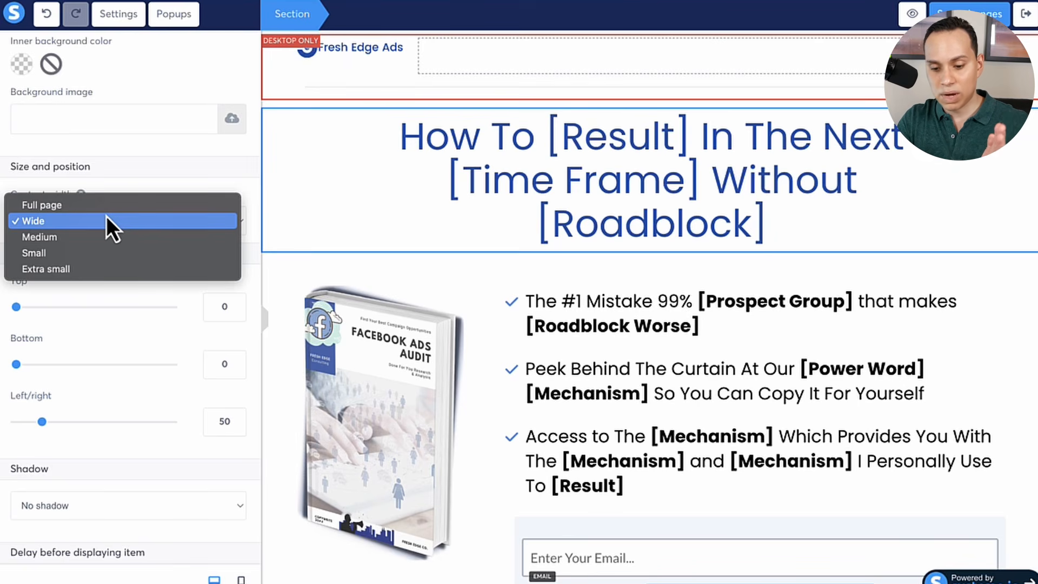
{"action": "left_click", "coordinate": [73, 270]}
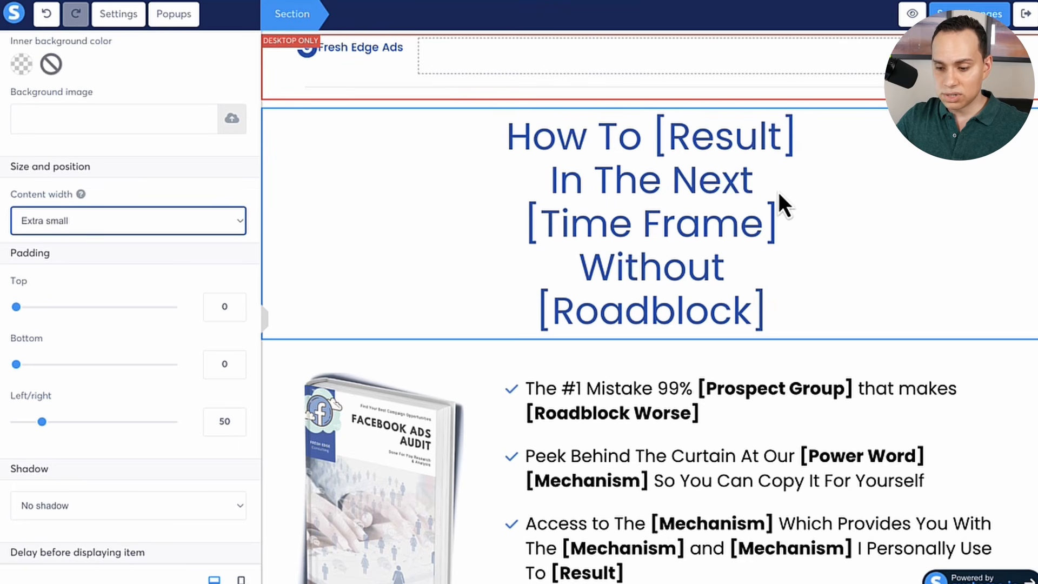
{"action": "left_click", "coordinate": [70, 218]}
{"action": "left_click", "coordinate": [70, 173]}
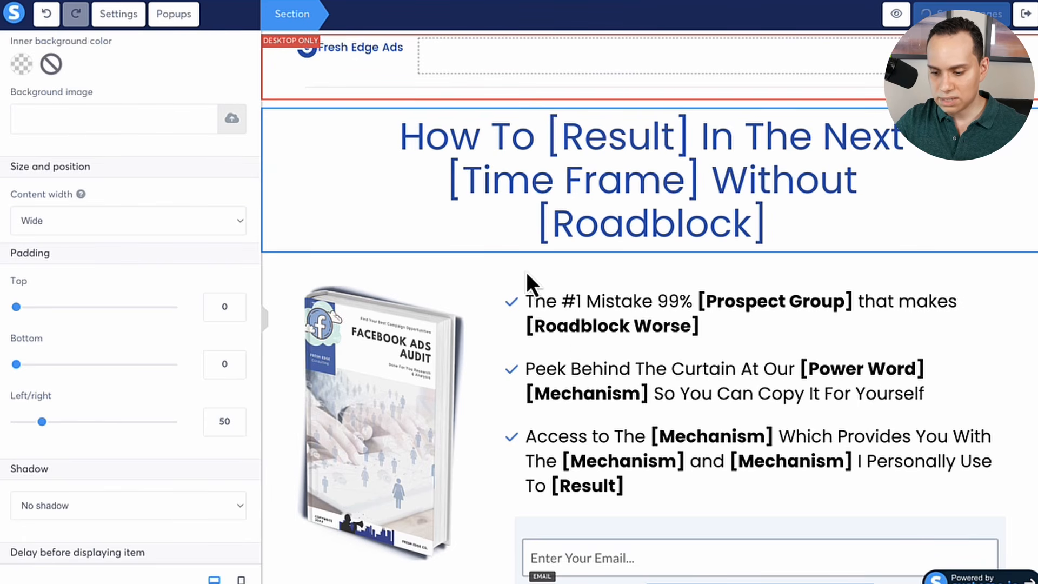
Step: Check the reusable-block options for the section with the book image and bullets, including its preview and the master block help, without creating the block
{"action": "left_click", "coordinate": [286, 164]}
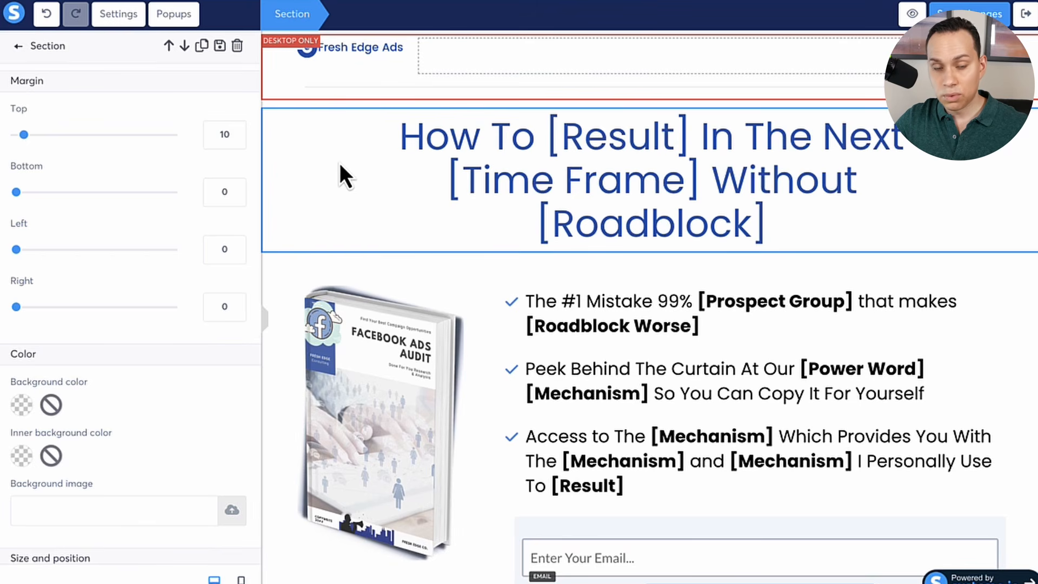
{"action": "left_click", "coordinate": [325, 164]}
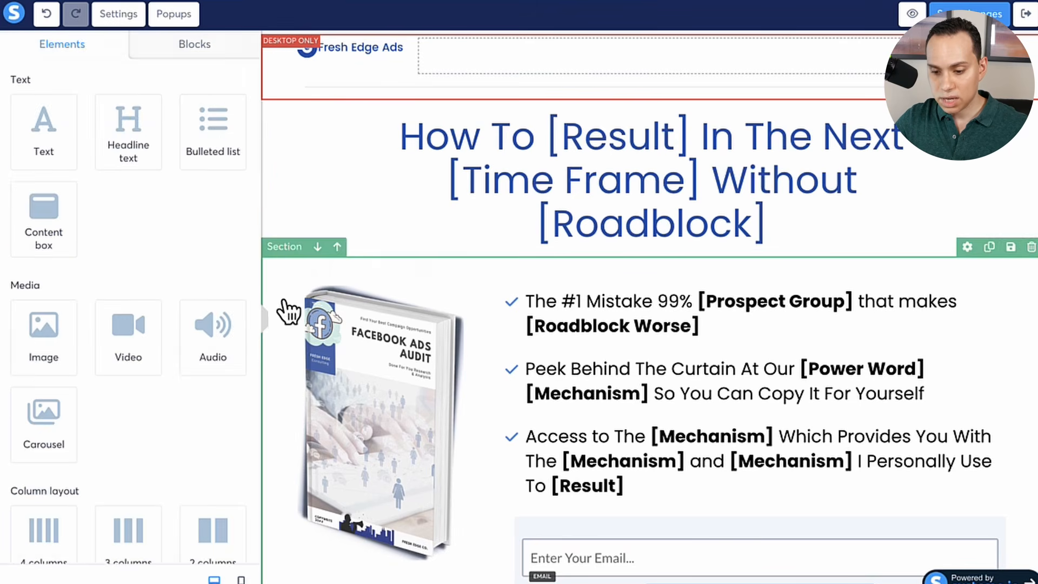
{"action": "left_click", "coordinate": [282, 275]}
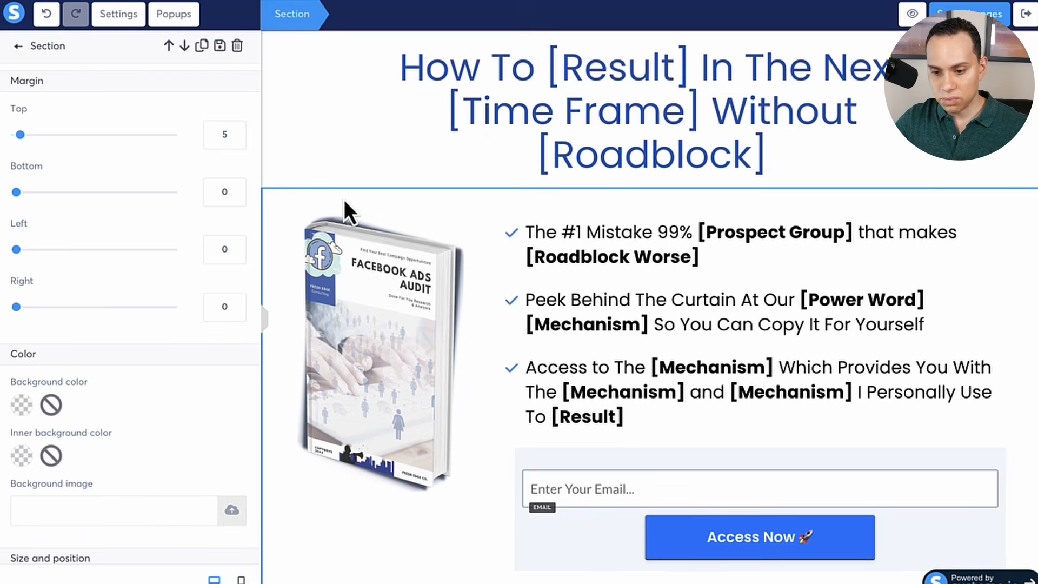
{"action": "left_click", "coordinate": [219, 47]}
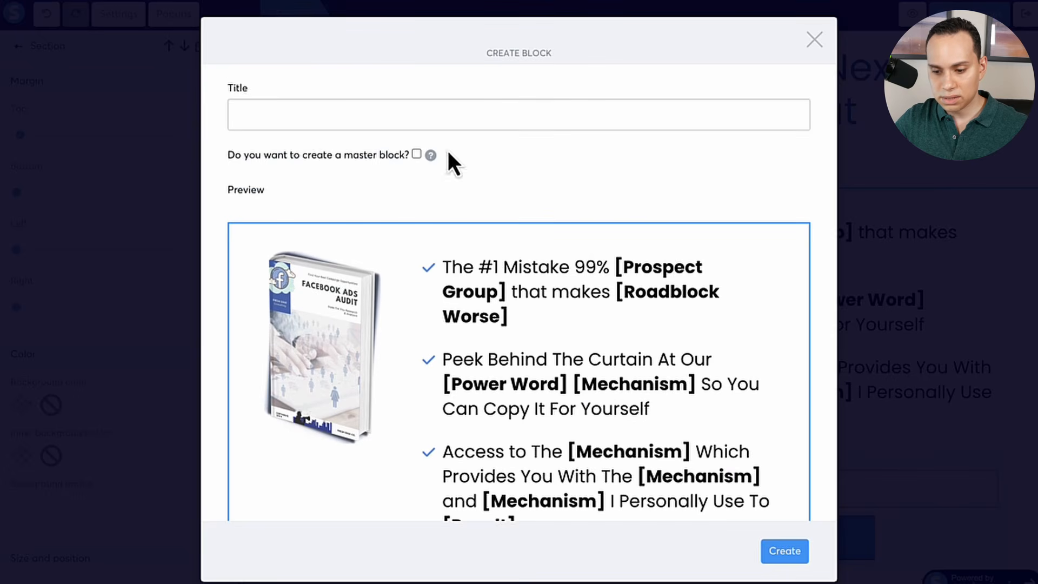
{"action": "scroll", "coordinate": [566, 158], "scroll_direction": "down", "scroll_amount": 3}
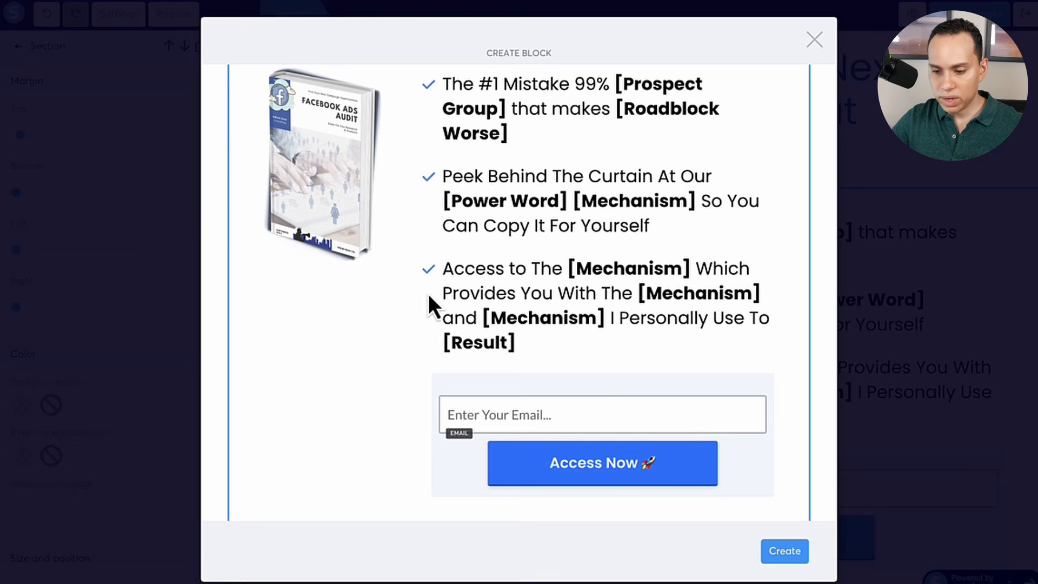
{"action": "scroll", "coordinate": [420, 291], "scroll_direction": "up", "scroll_amount": 3}
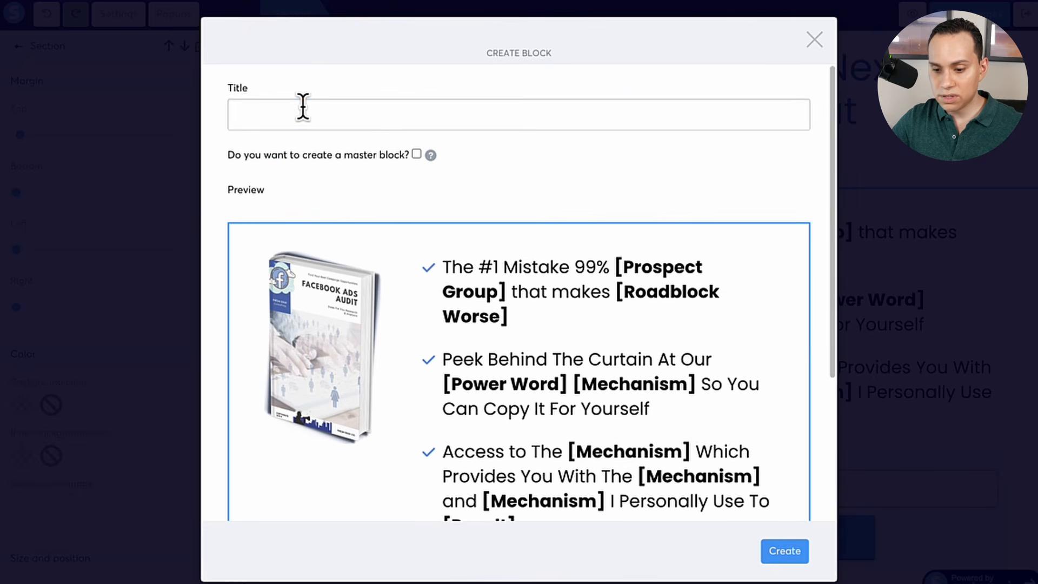
{"action": "left_click", "coordinate": [303, 106]}
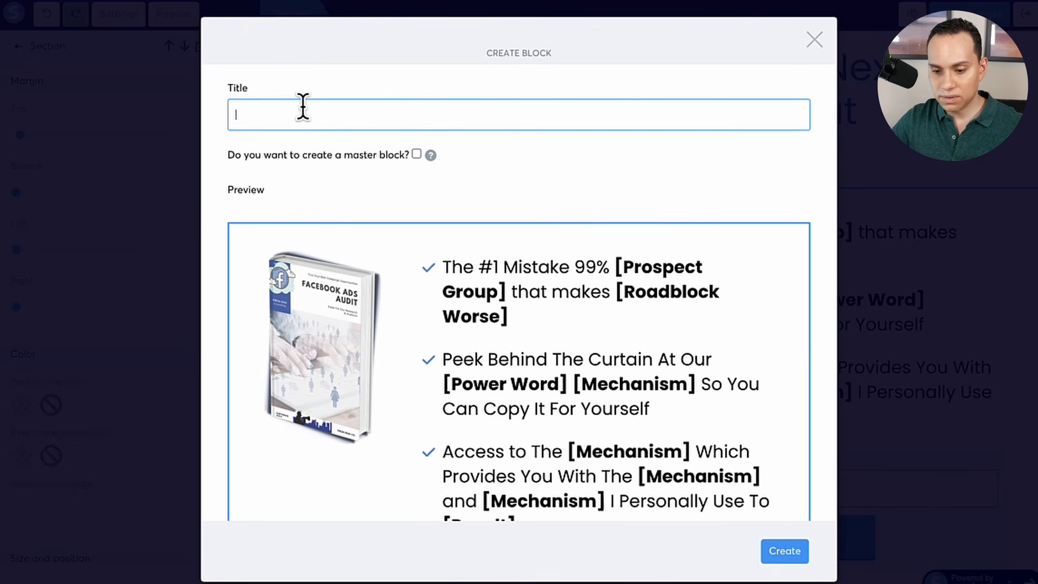
{"action": "left_click", "coordinate": [431, 155]}
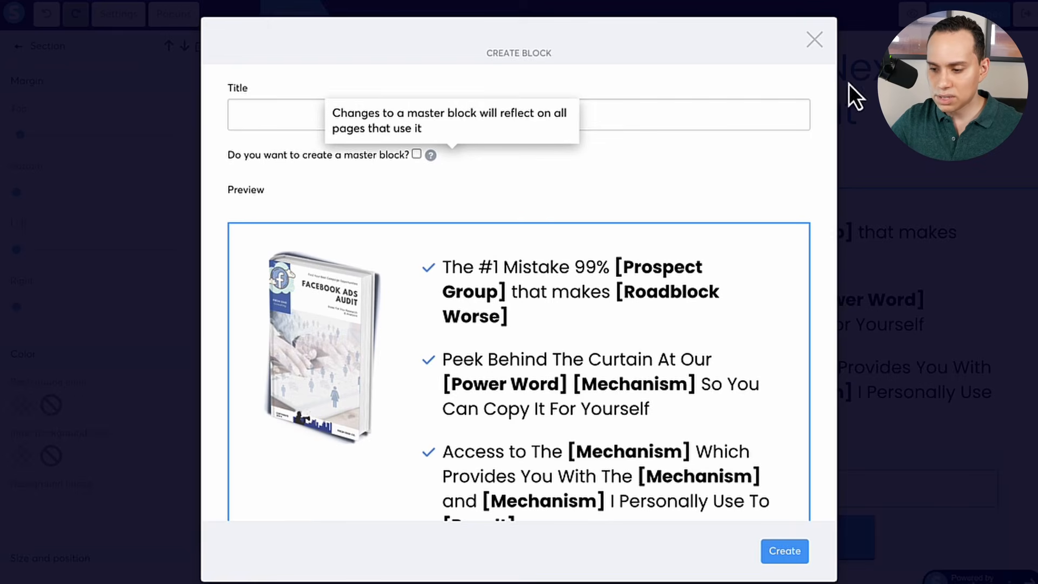
{"action": "left_click", "coordinate": [813, 39]}
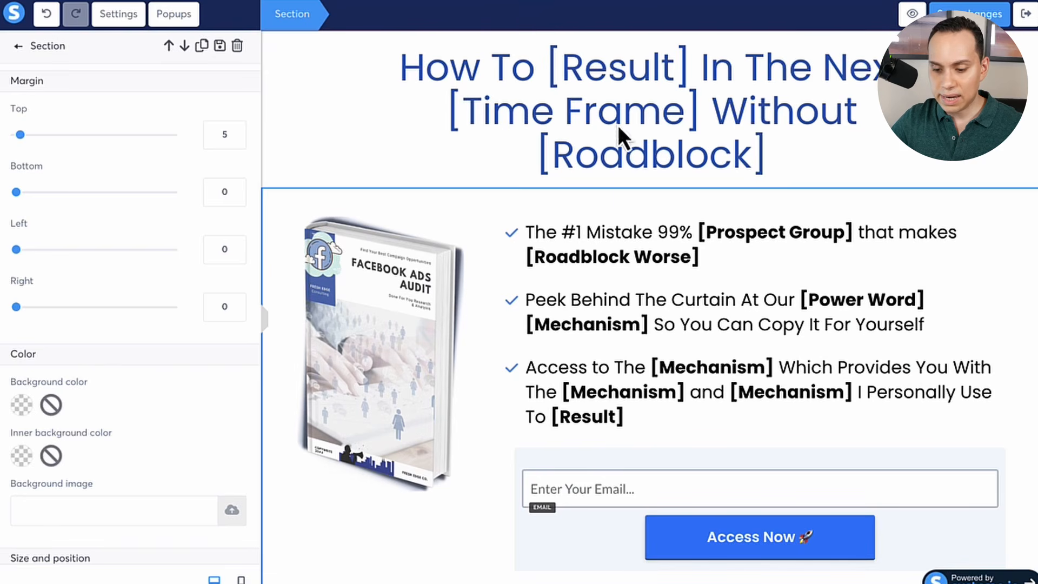
{"action": "left_click", "coordinate": [282, 136]}
{"action": "left_click", "coordinate": [273, 110]}
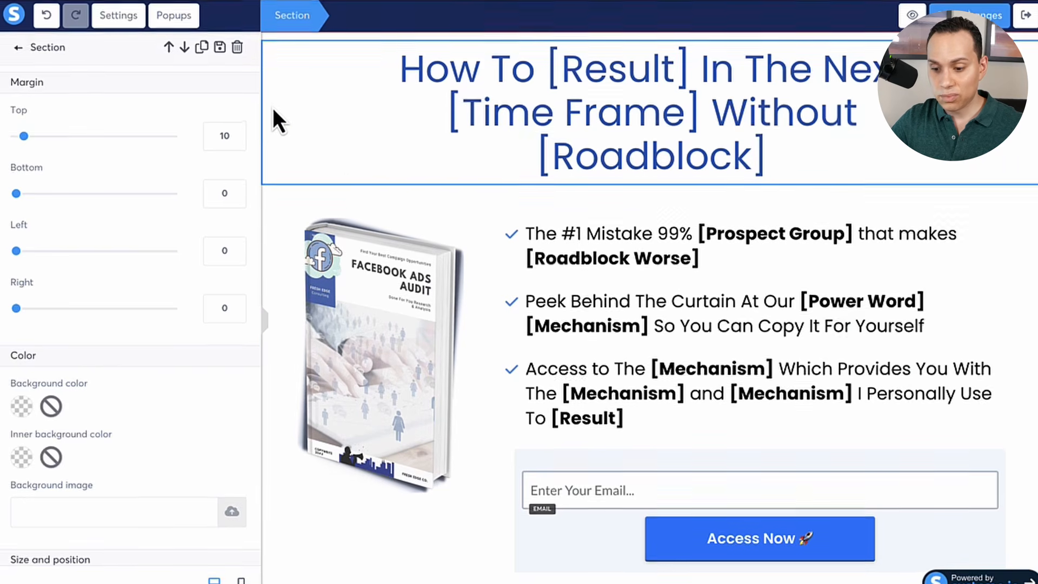
{"action": "scroll", "coordinate": [274, 108], "scroll_direction": "up", "scroll_amount": 1}
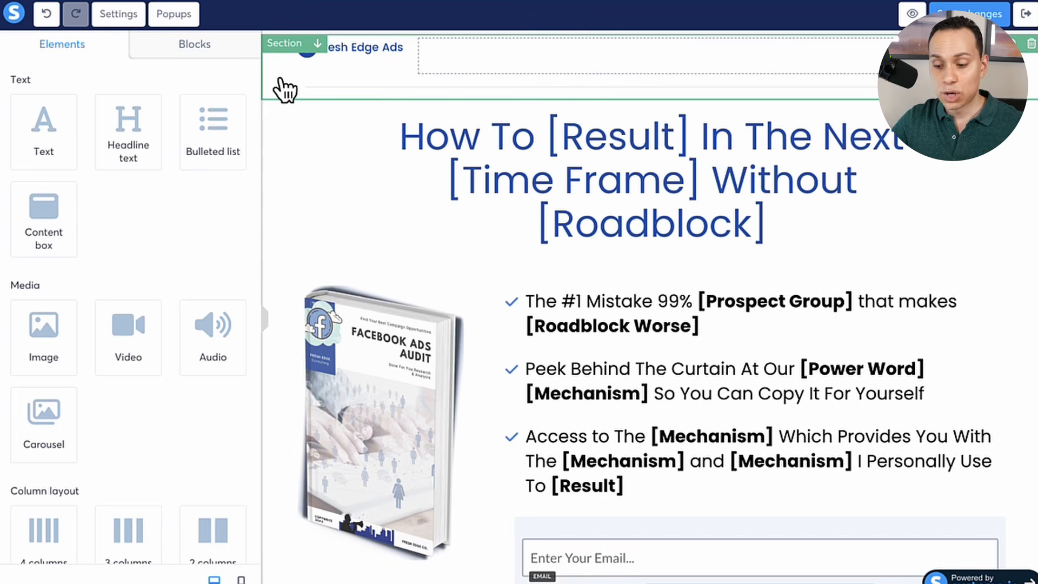
Step: Replace the headline with "How To 3X Your ROAS In The Next 7 Days Without Increasing Your Ad Spend" and make it all bold
{"action": "left_click", "coordinate": [399, 202]}
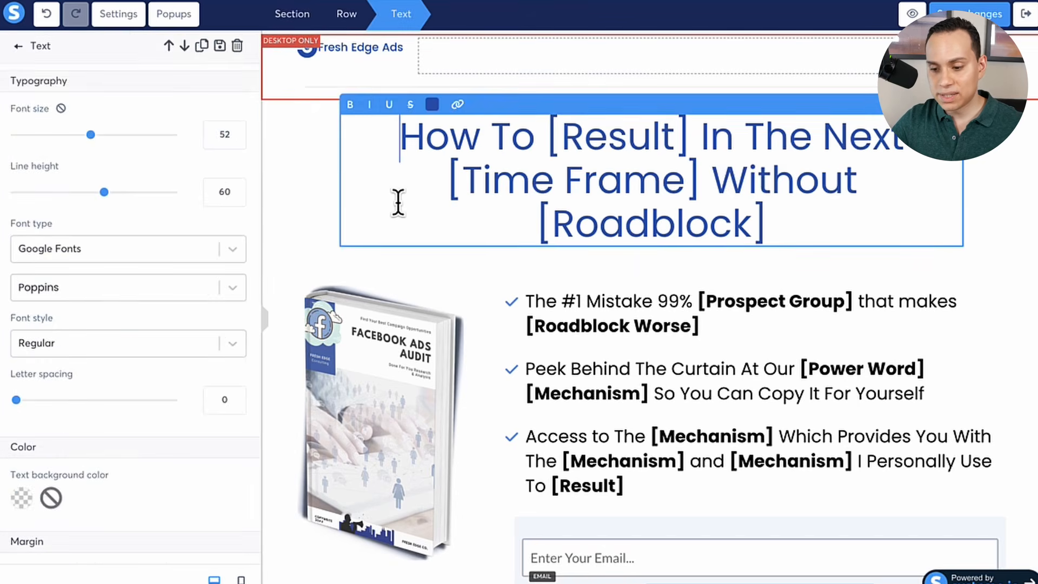
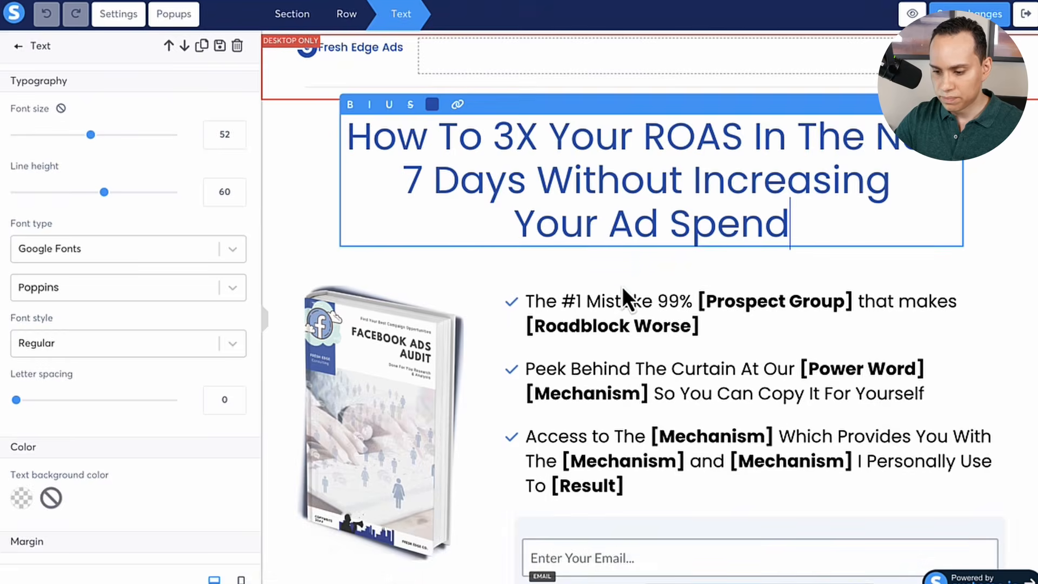
{"action": "key", "text": "ctrl+a"}
{"action": "key", "text": "ctrl+b"}
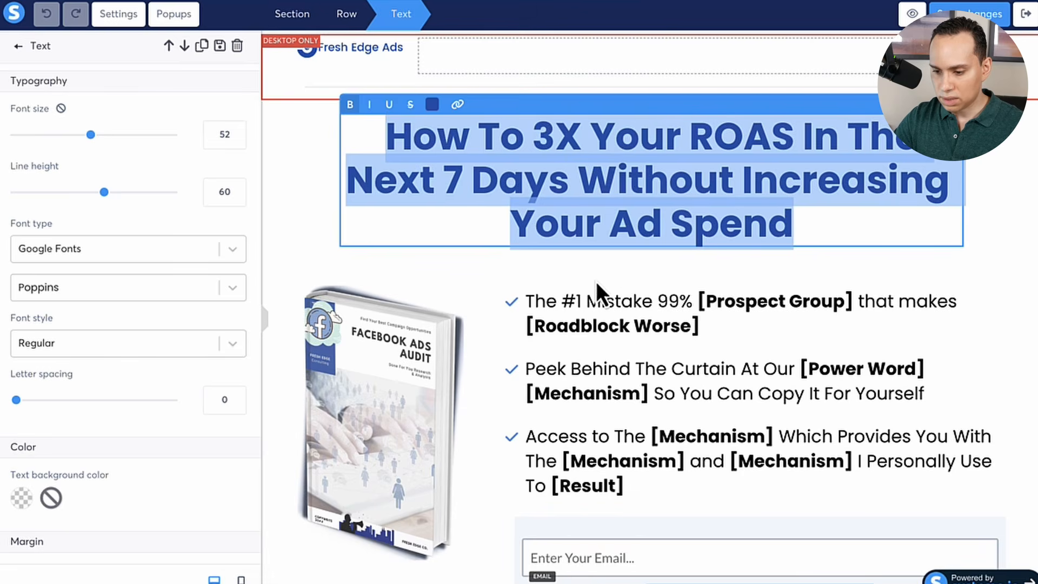
Step: Remove the manual line break before "Your Ad Spend" in the headline, keeping the space between "The" and "Next"
{"action": "left_click", "coordinate": [351, 180]}
{"action": "key", "text": "BackSpace"}
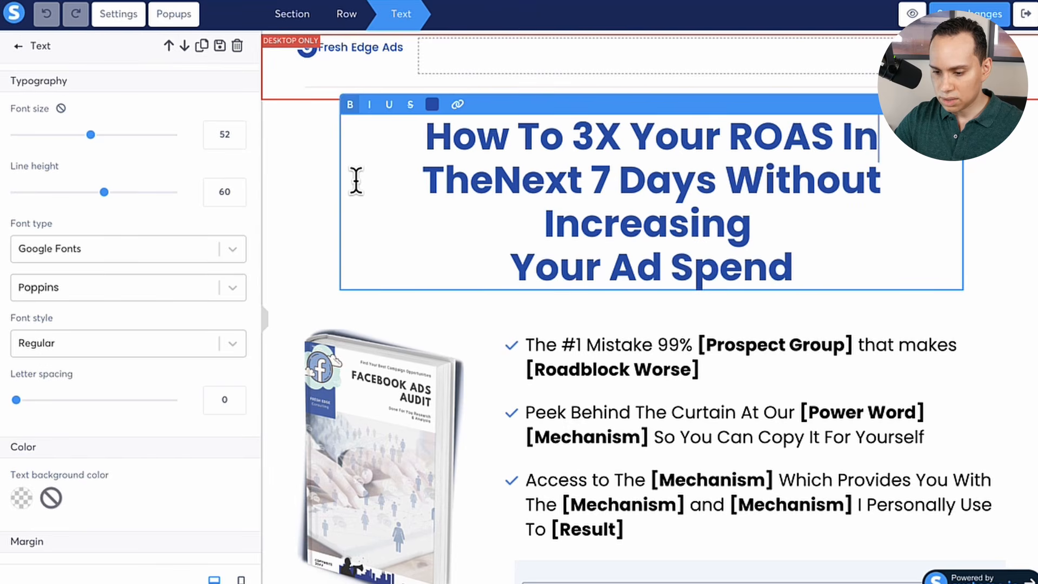
{"action": "key", "text": "Down"}
{"action": "key", "text": "ctrl+Left"}
{"action": "key", "text": "ctrl+Left"}
{"action": "key", "text": "ctrl+Left"}
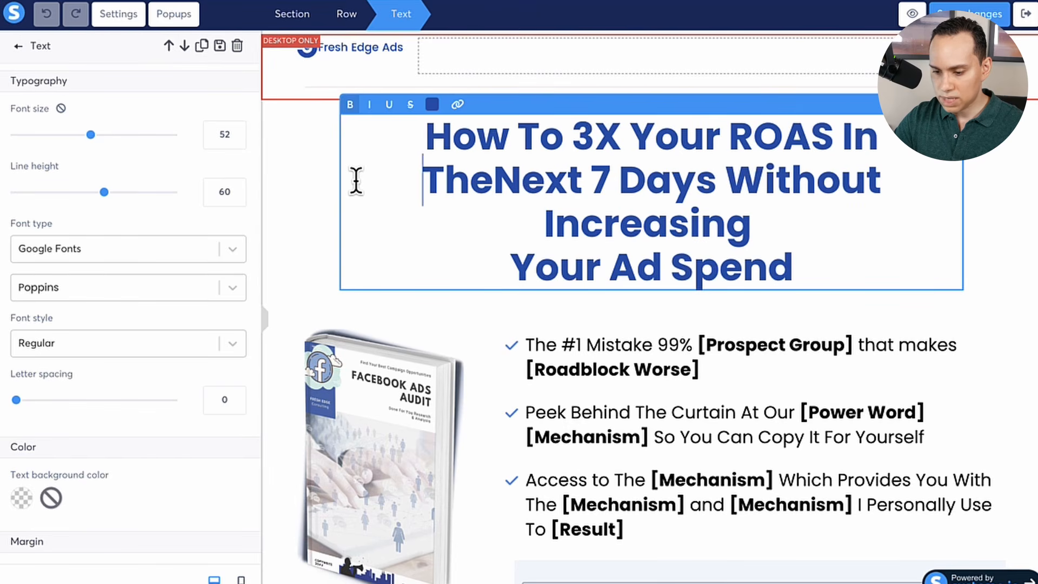
{"action": "key", "text": "Right"}
{"action": "key", "text": "Right"}
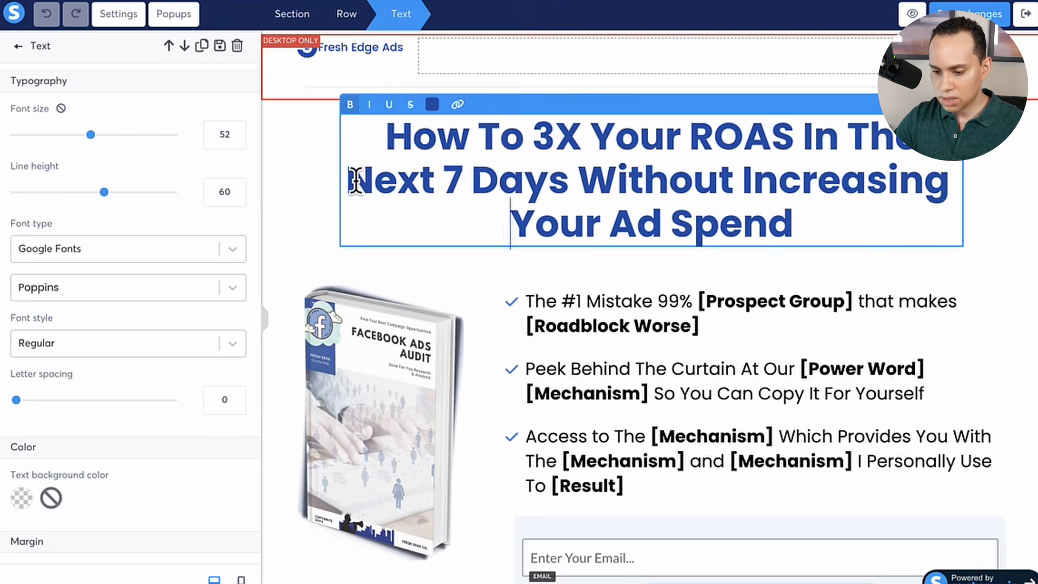
{"action": "key", "text": "BackSpace"}
{"action": "key", "text": "BackSpace"}
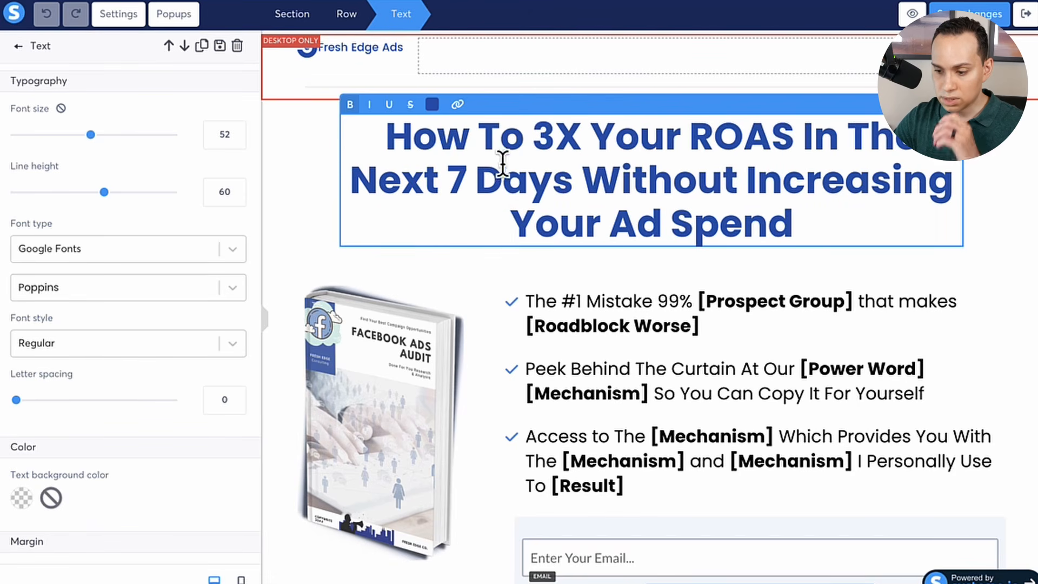
{"action": "left_click", "coordinate": [322, 160]}
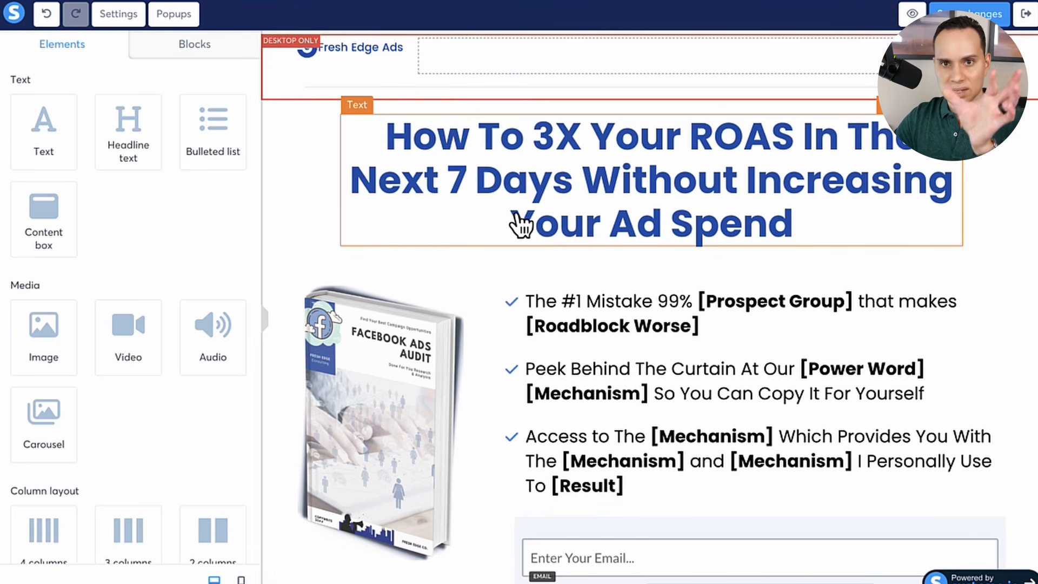
Step: Compare the headline with the Facebook Ads Audit example in the Google Docs copy document and return to the page editor
{"action": "left_click", "coordinate": [423, 222]}
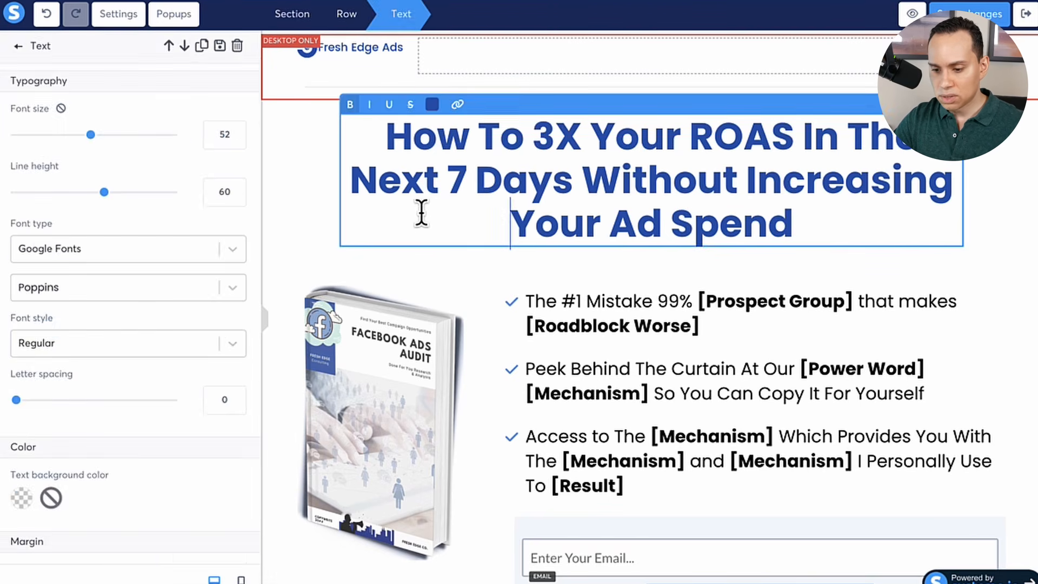
{"action": "key", "text": "ctrl+Right"}
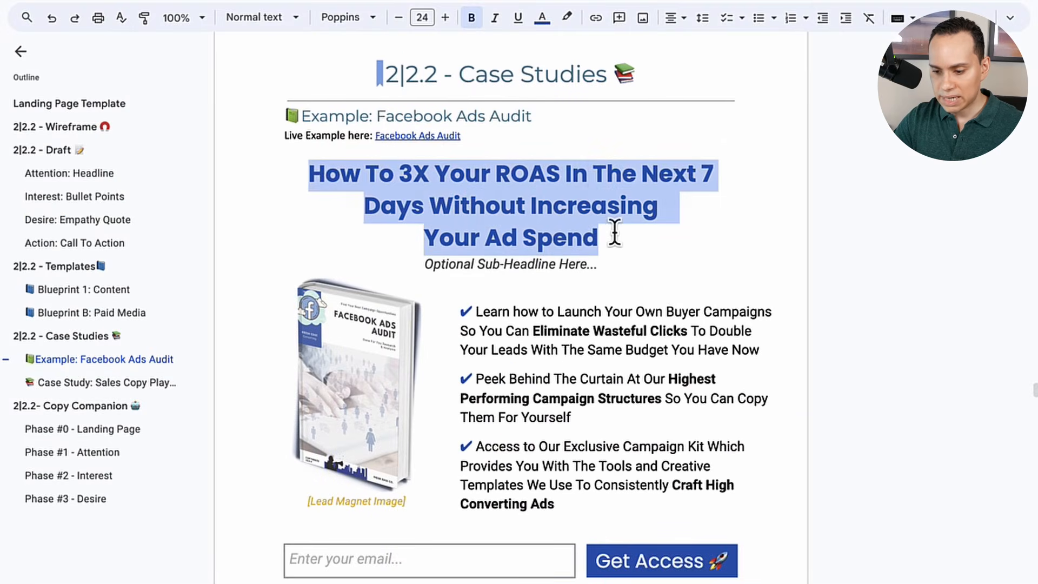
{"action": "left_click", "coordinate": [613, 248]}
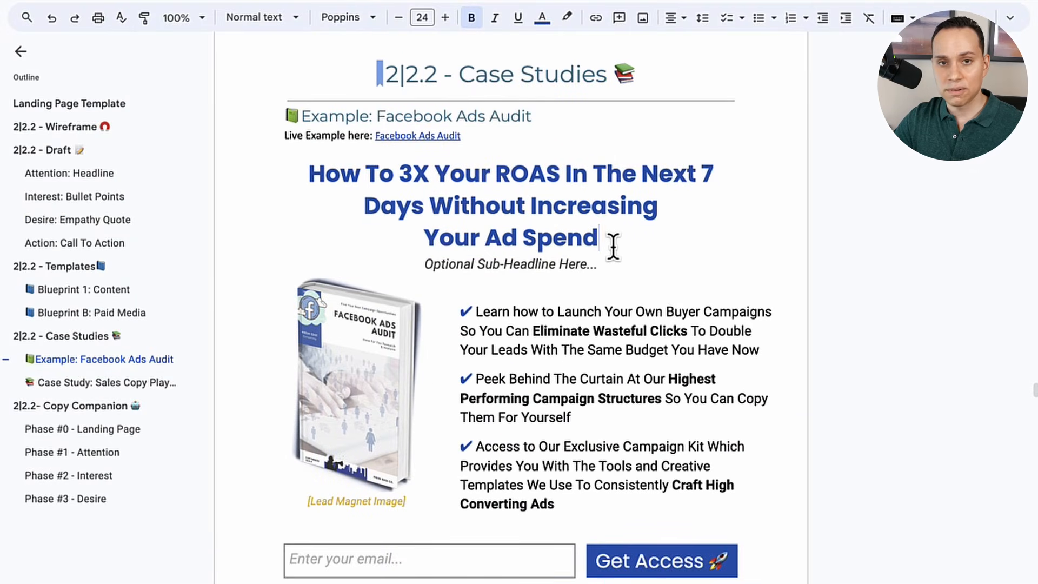
{"action": "key", "text": "ctrl+Left"}
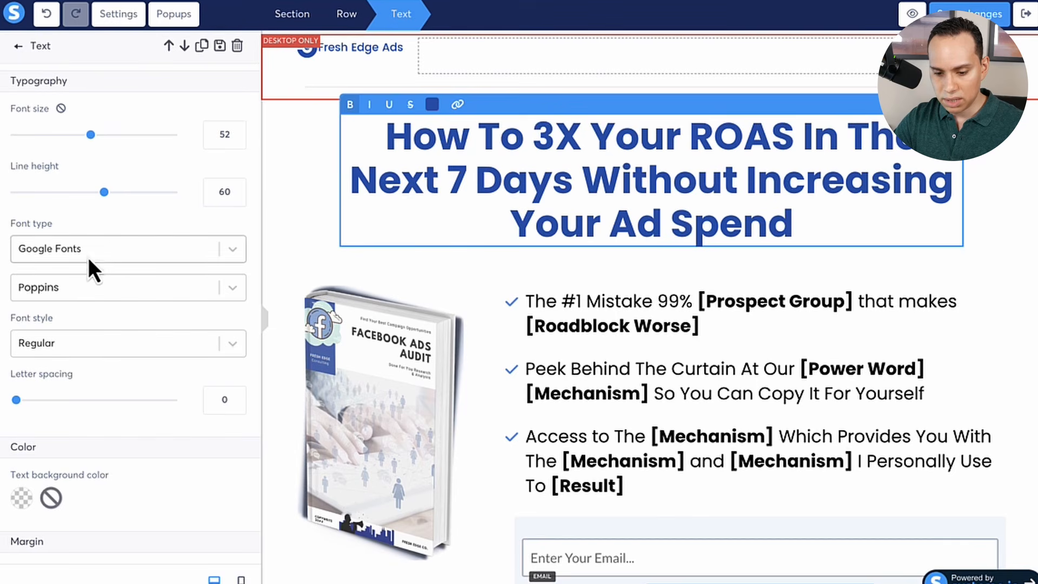
Step: Set the headline text's right and left margins to 0
{"action": "scroll", "coordinate": [111, 236], "scroll_direction": "down", "scroll_amount": 8}
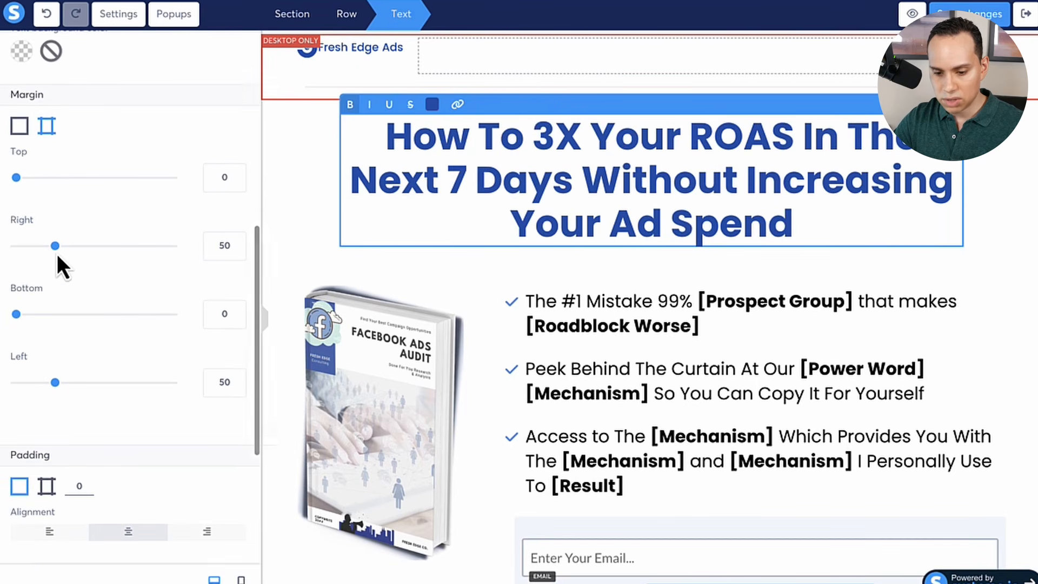
{"action": "left_click_drag", "start_coordinate": [55, 246], "coordinate": [9, 246]}
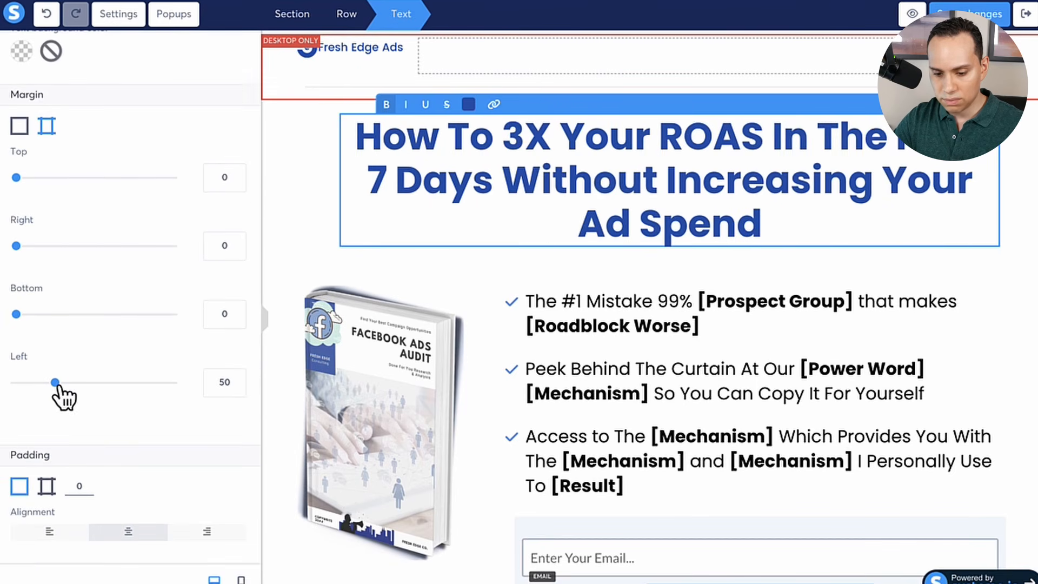
{"action": "left_click_drag", "start_coordinate": [55, 382], "coordinate": [5, 390]}
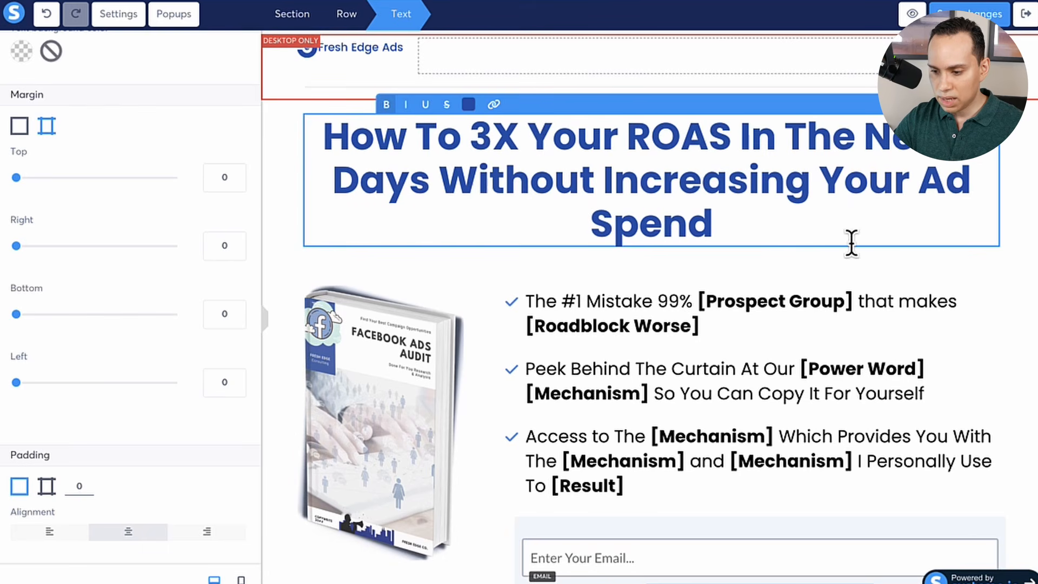
{"action": "left_click", "coordinate": [885, 271]}
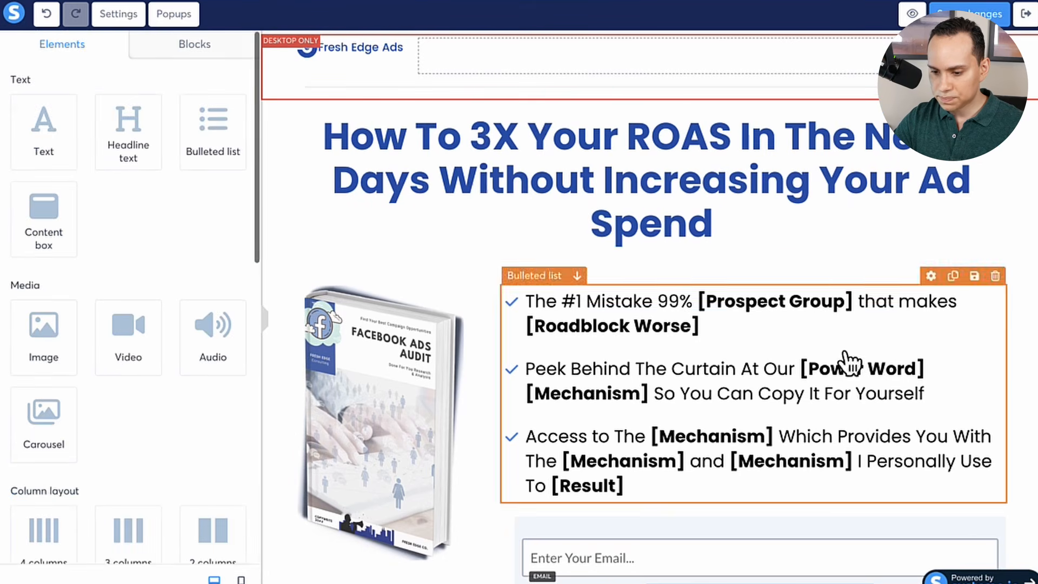
Step: Insert a line break in the desktop headline so that "Your Ad Spend" sits on its own line
{"action": "left_click", "coordinate": [313, 213]}
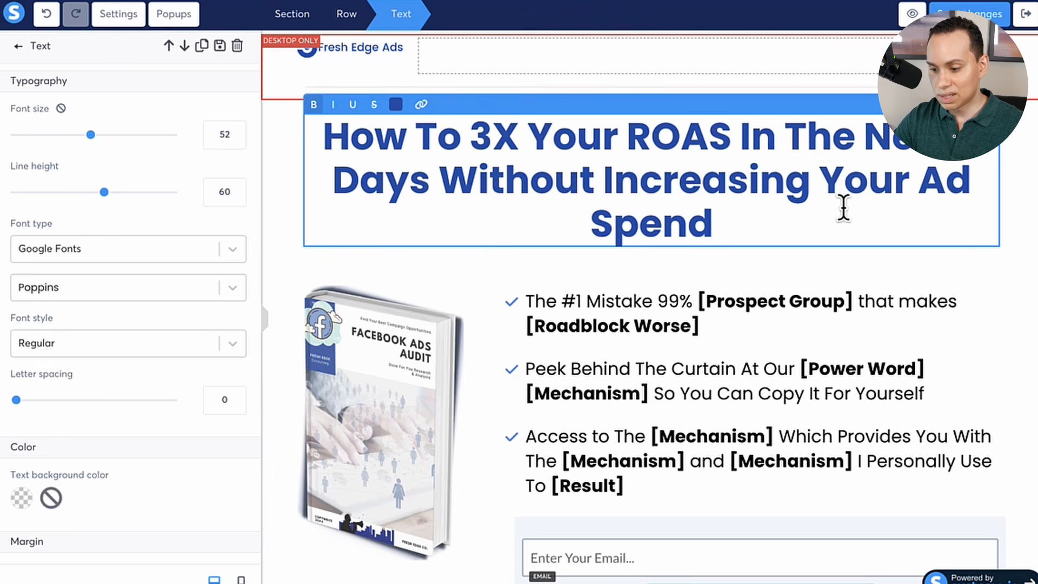
{"action": "key", "text": "shift+Return"}
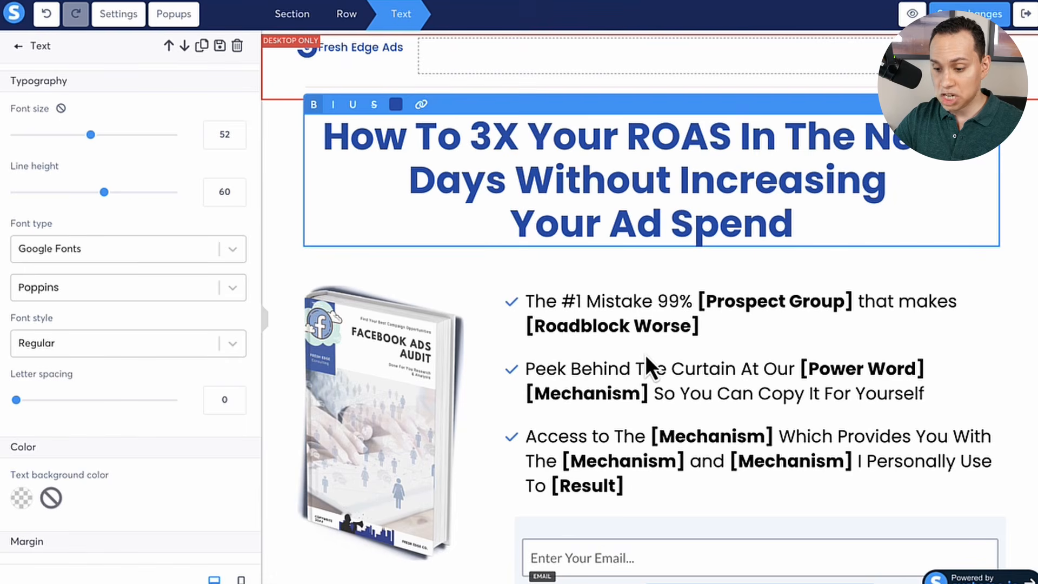
{"action": "left_click", "coordinate": [793, 225], "text": "shift"}
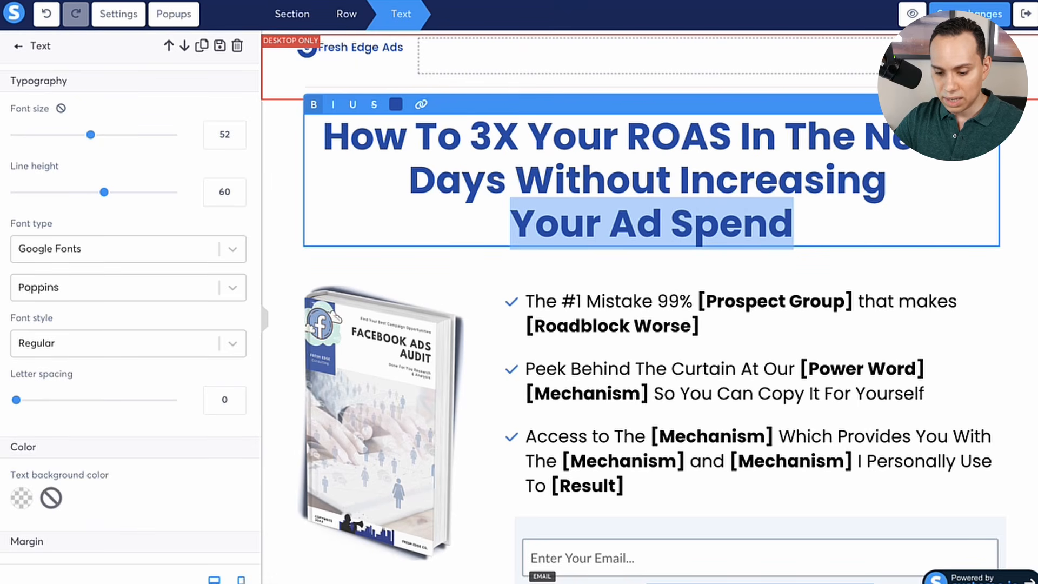
Step: Try removing the line break before "Your Ad Spend" in the mobile view and return to the desktop view
{"action": "left_click", "coordinate": [241, 580]}
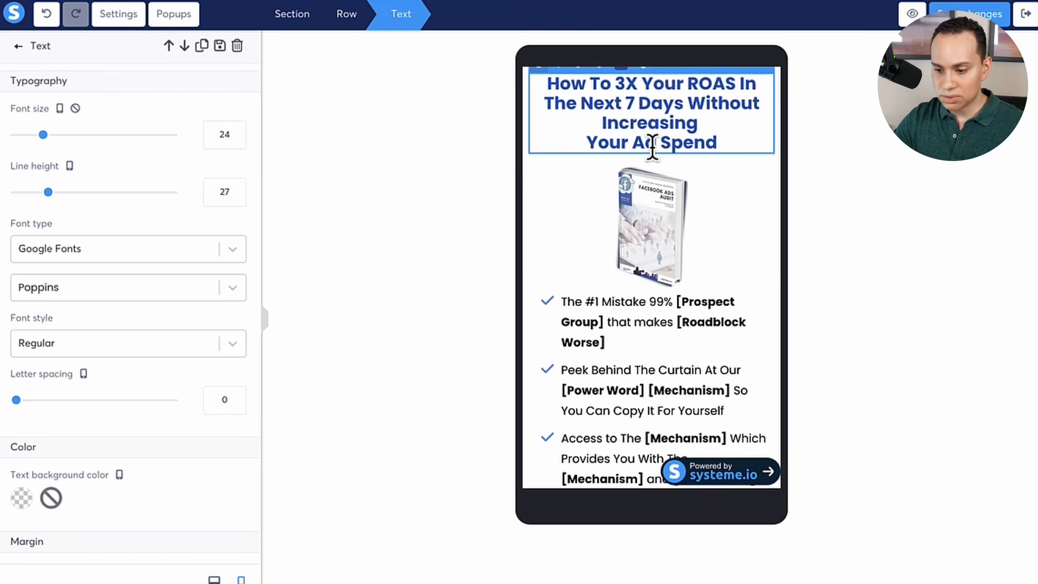
{"action": "left_click", "coordinate": [583, 142]}
{"action": "key", "text": "BackSpace"}
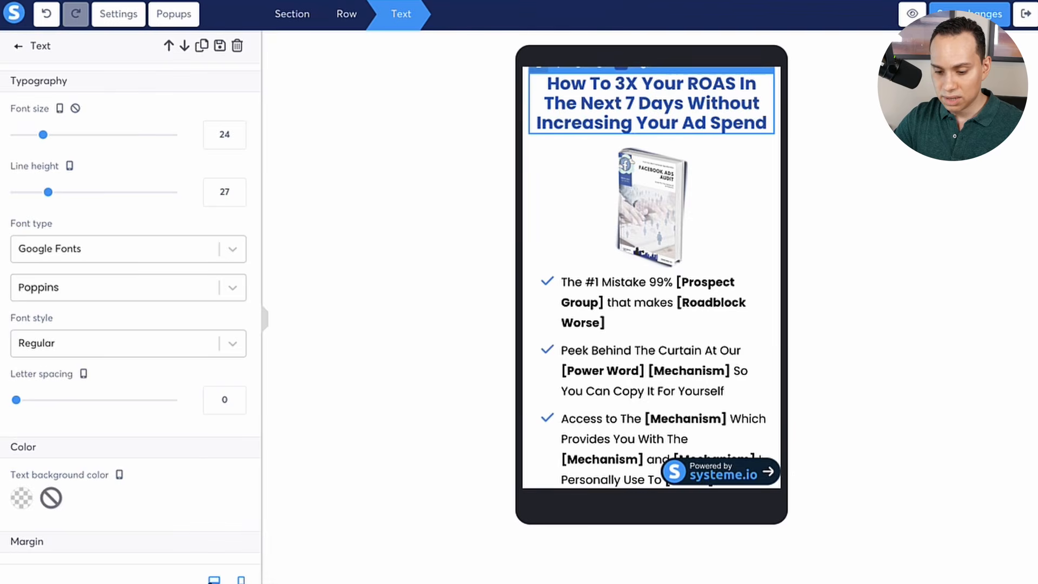
{"action": "left_click", "coordinate": [215, 581]}
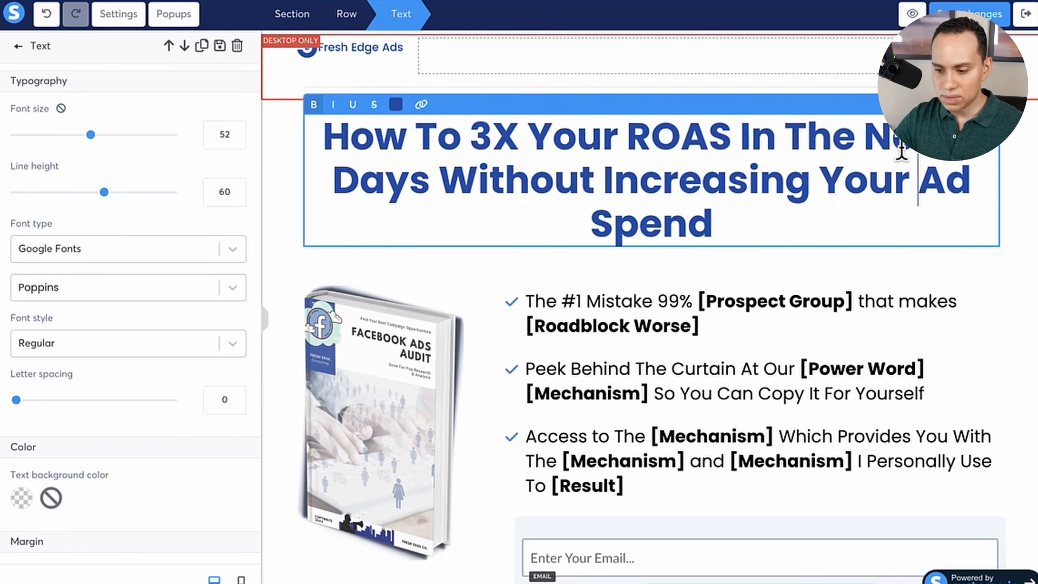
Step: Put the line break before "Your Ad Spend" back in the desktop headline and check it in the mobile view
{"action": "left_click", "coordinate": [822, 179]}
{"action": "key", "text": "shift+Return"}
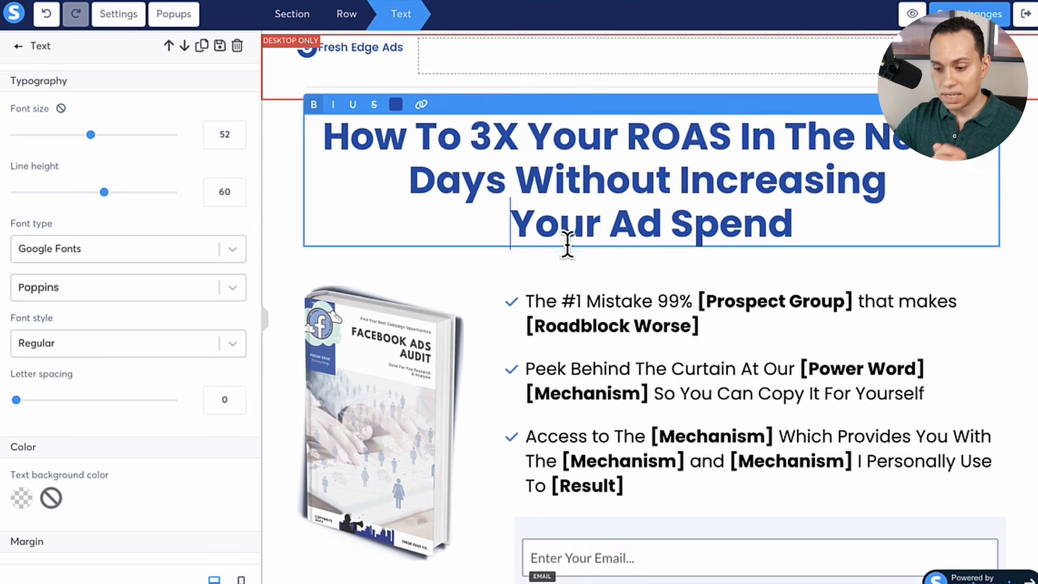
{"action": "left_click", "coordinate": [241, 580]}
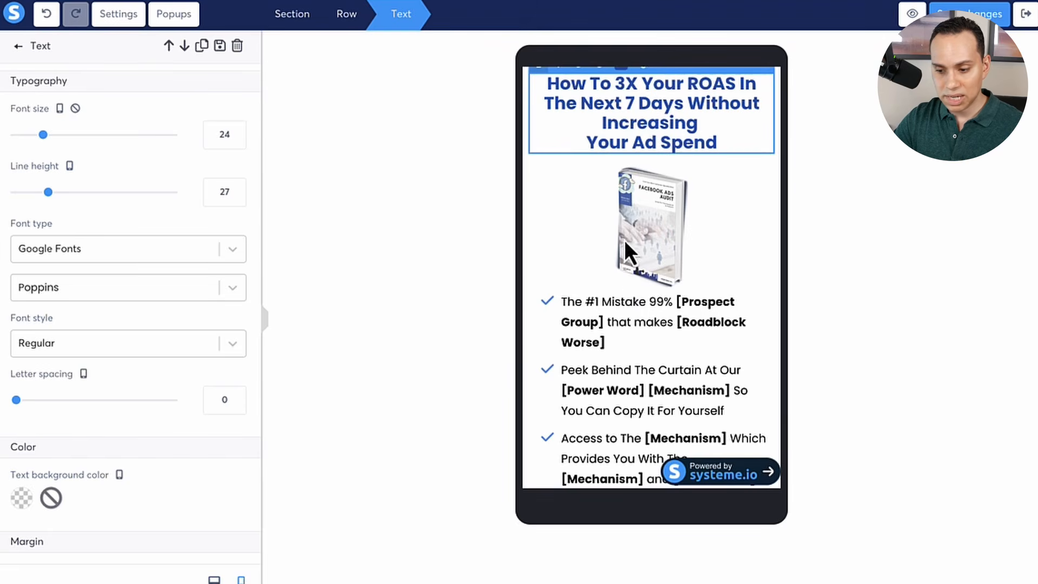
Step: Remove the line break before "Your Ad Spend" in the mobile headline and return to the desktop view
{"action": "left_click", "coordinate": [580, 137]}
{"action": "key", "text": "BackSpace"}
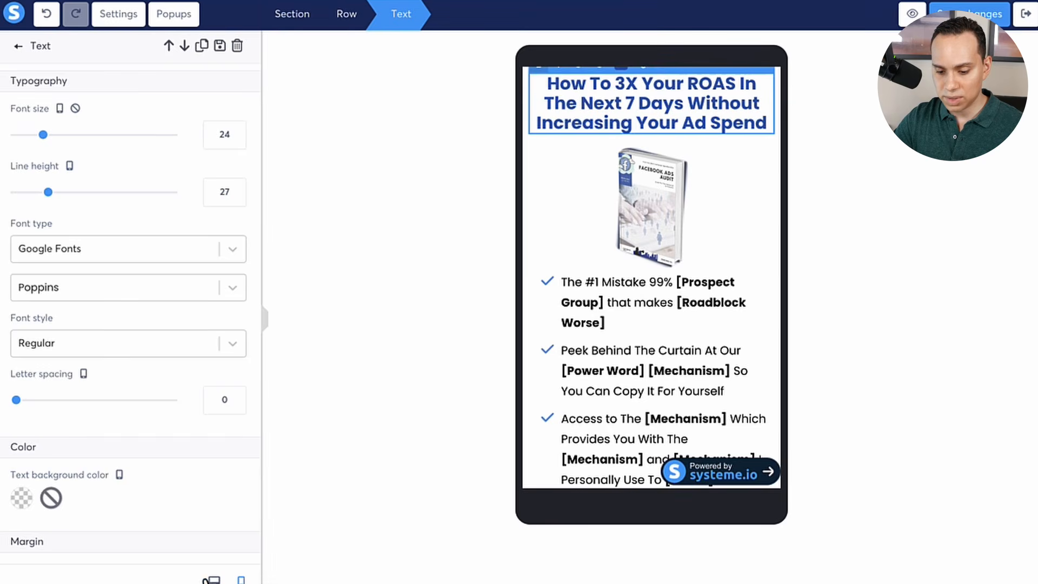
{"action": "left_click", "coordinate": [215, 579]}
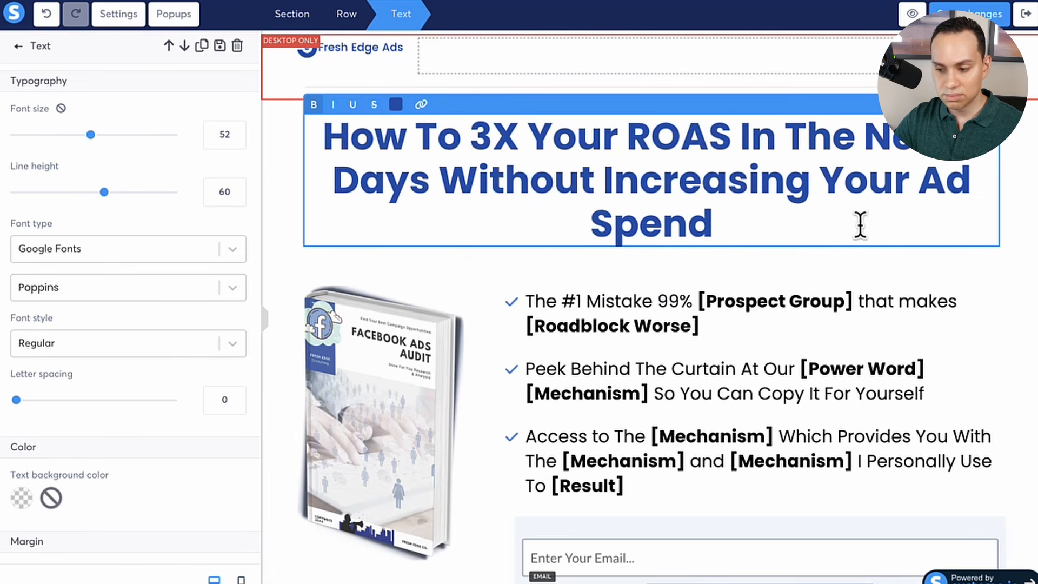
Step: Try a line break before "Ad Spend" in the desktop headline and take it out again
{"action": "left_click", "coordinate": [918, 178]}
{"action": "key", "text": "Return"}
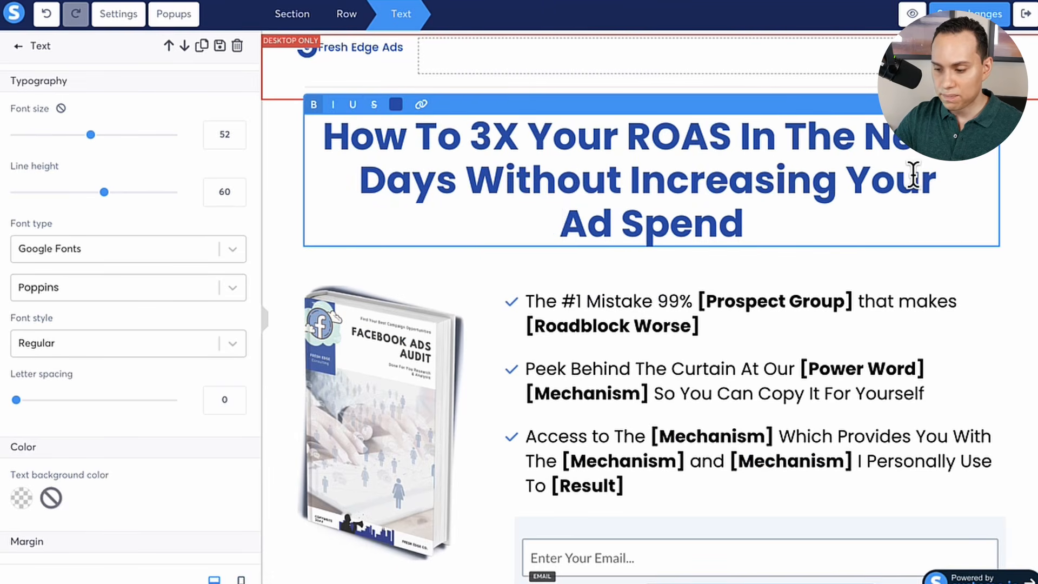
{"action": "key", "text": "BackSpace"}
{"action": "left_click", "coordinate": [528, 332]}
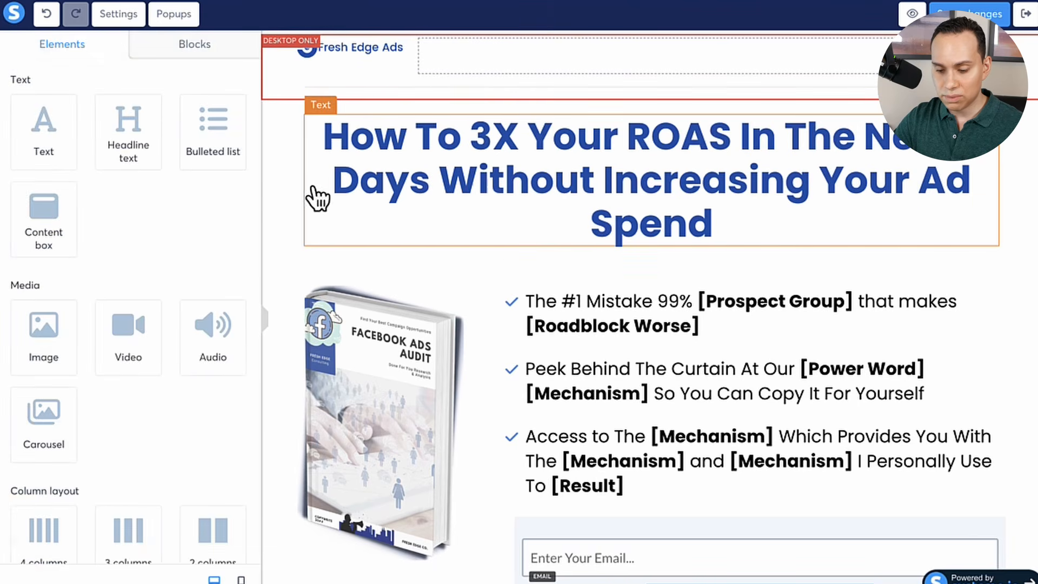
Step: Set the desktop headline's right and left margins to 100 each
{"action": "left_click", "coordinate": [326, 198]}
{"action": "scroll", "coordinate": [56, 285], "scroll_direction": "down", "scroll_amount": 3}
{"action": "scroll", "coordinate": [56, 286], "scroll_direction": "down", "scroll_amount": 5}
{"action": "left_click", "coordinate": [46, 168]}
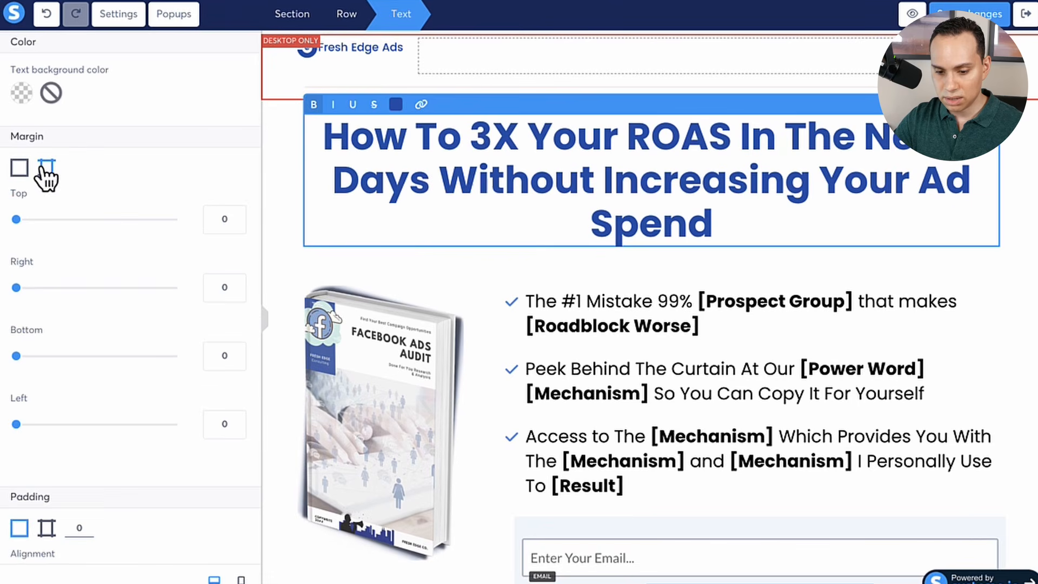
{"action": "left_click_drag", "start_coordinate": [17, 287], "coordinate": [93, 286]}
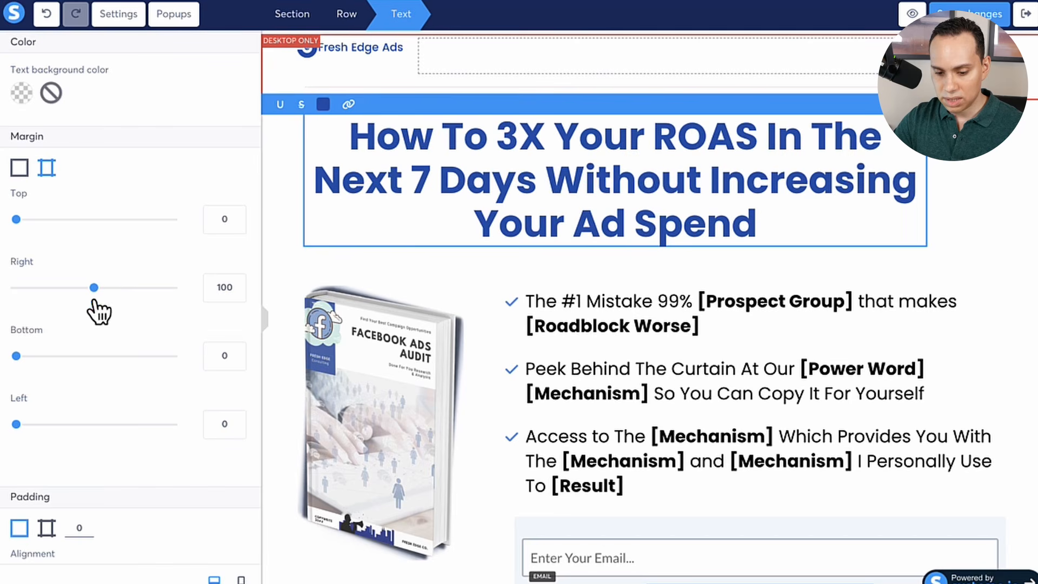
{"action": "type", "text": "100"}
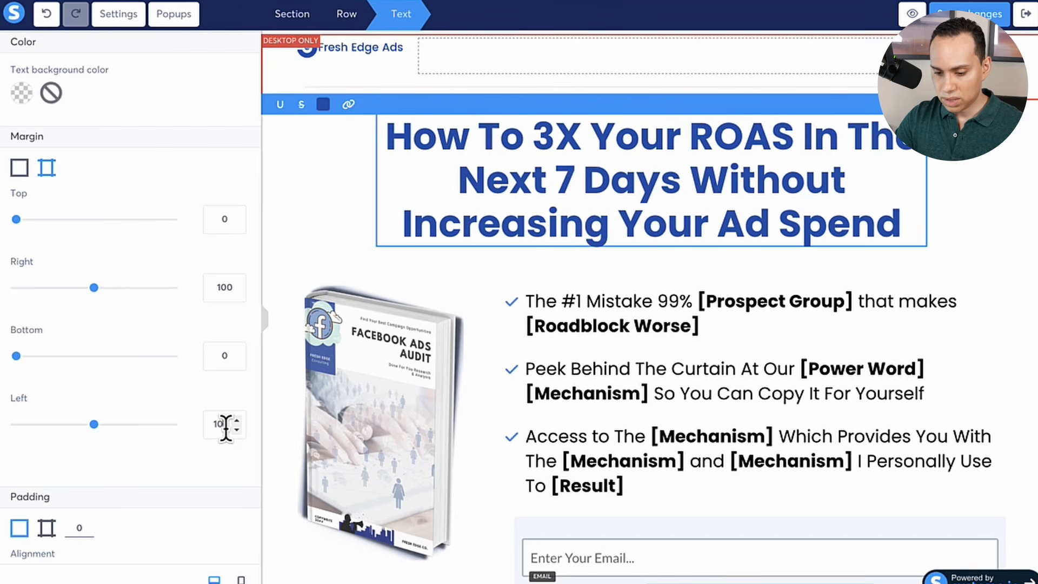
{"action": "left_click", "coordinate": [883, 280]}
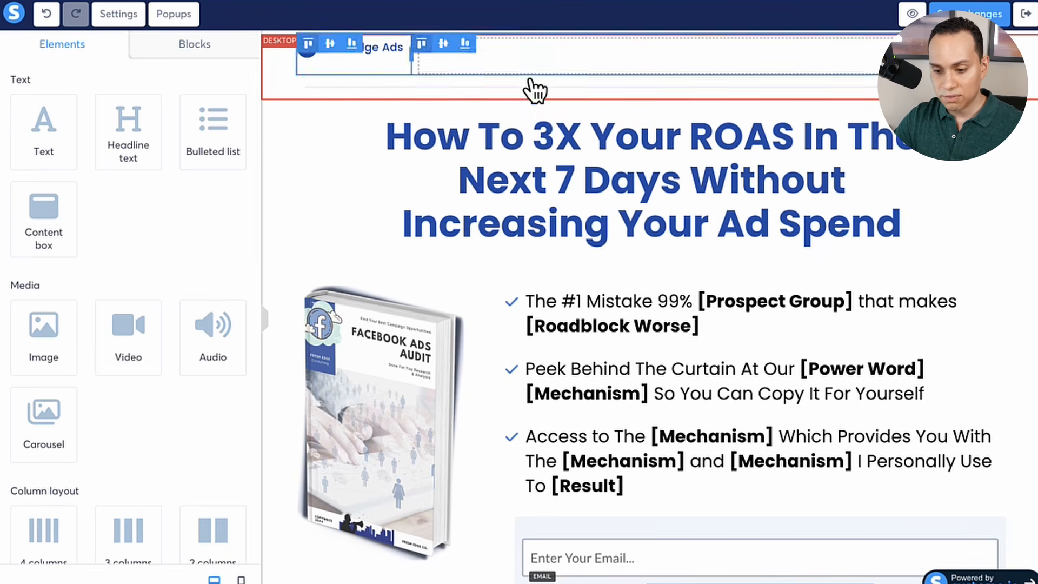
Step: Reset the desktop headline's right and left margins to 0
{"action": "left_click", "coordinate": [421, 185]}
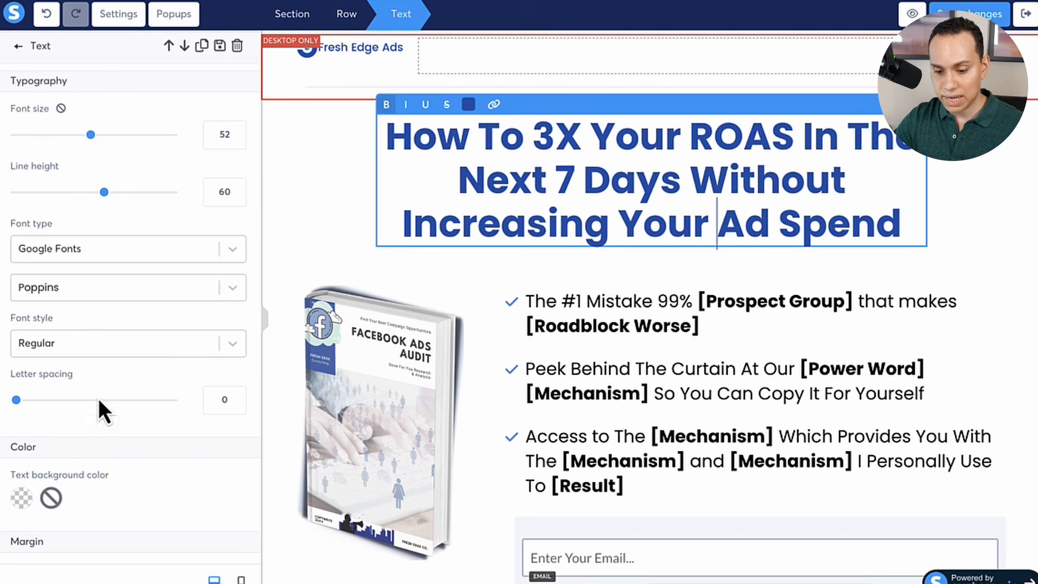
{"action": "scroll", "coordinate": [105, 340], "scroll_direction": "down", "scroll_amount": 8}
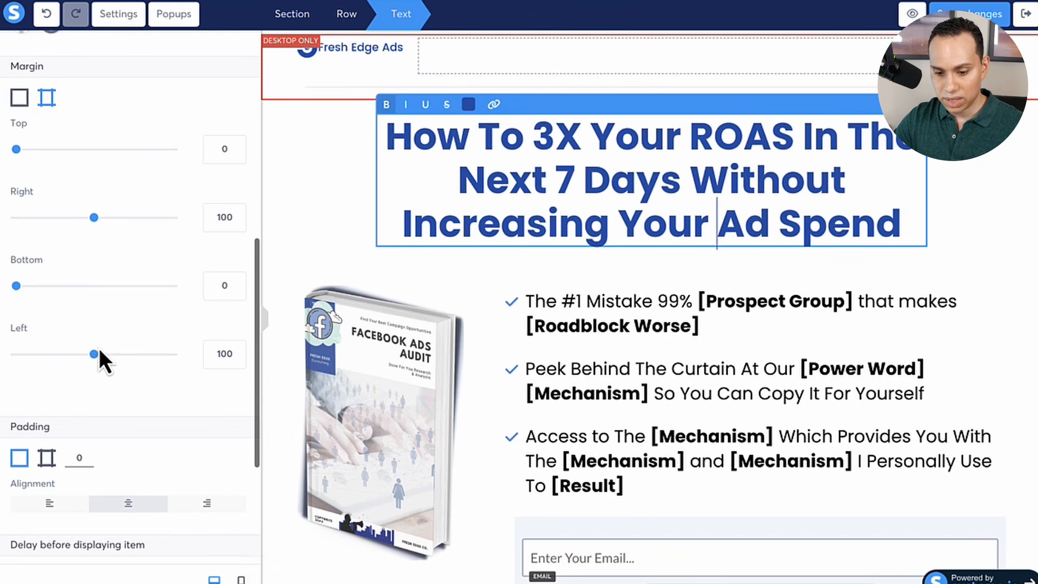
{"action": "left_click_drag", "start_coordinate": [93, 218], "coordinate": [17, 219]}
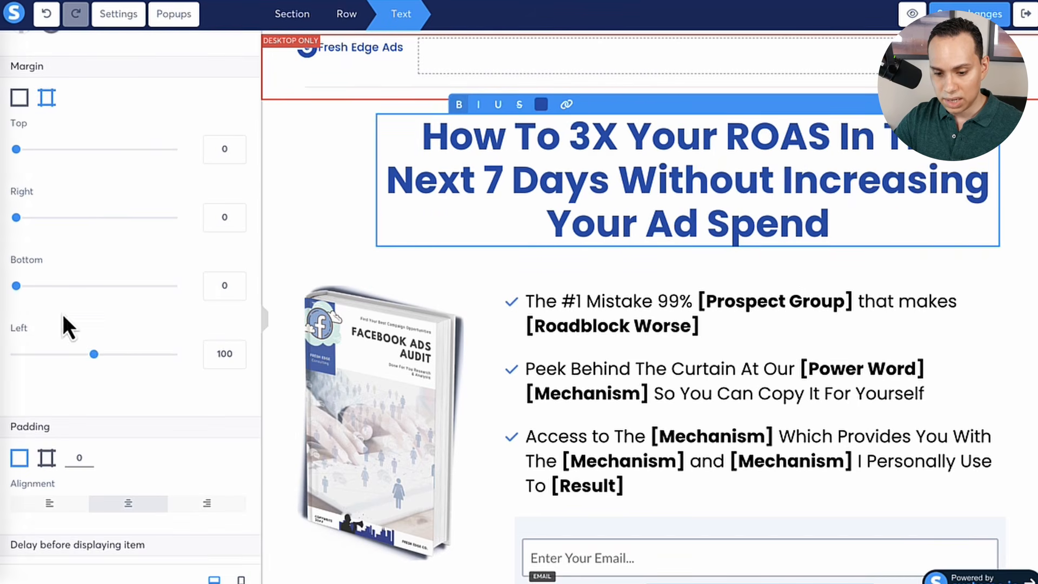
{"action": "left_click_drag", "start_coordinate": [94, 355], "coordinate": [7, 370]}
{"action": "left_click", "coordinate": [987, 352]}
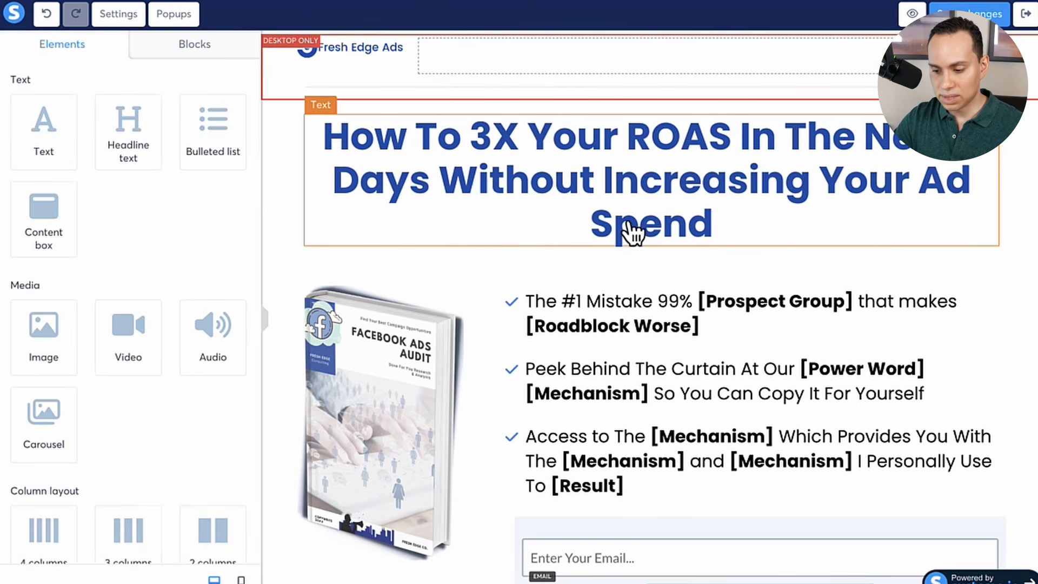
Step: Try the line break before "Ad Spend" in the desktop headline once more and remove it
{"action": "left_click", "coordinate": [828, 185]}
{"action": "key", "text": "Return"}
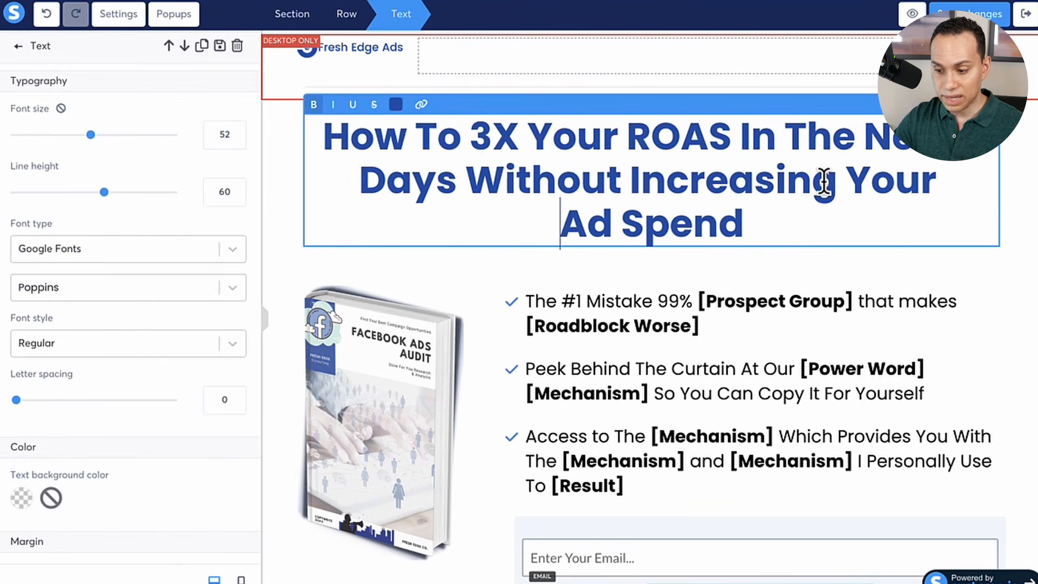
{"action": "key", "text": "BackSpace"}
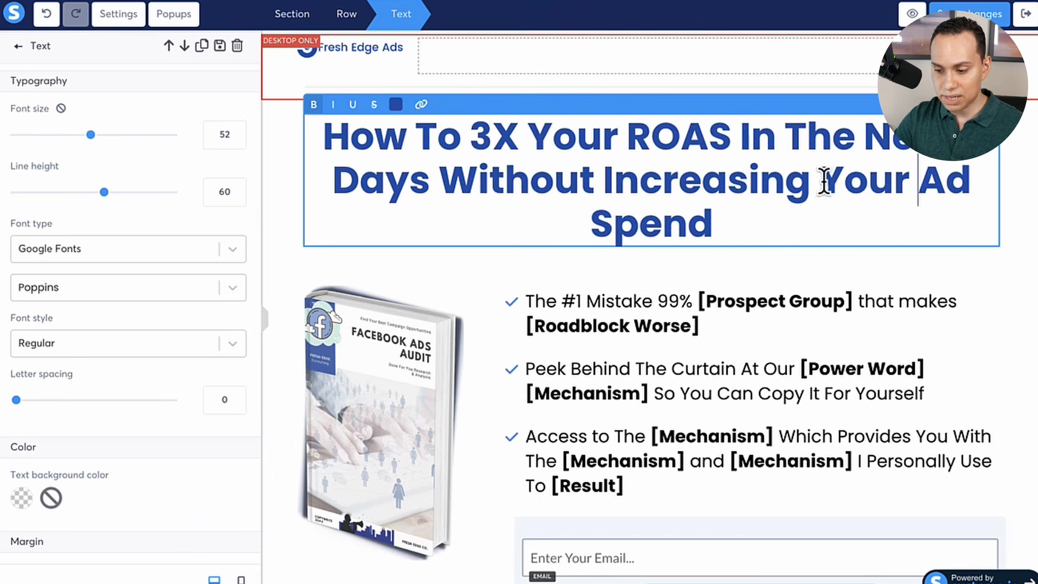
Step: Check the headline's line wrapping in the mobile view and return to the desktop view
{"action": "left_click", "coordinate": [241, 580]}
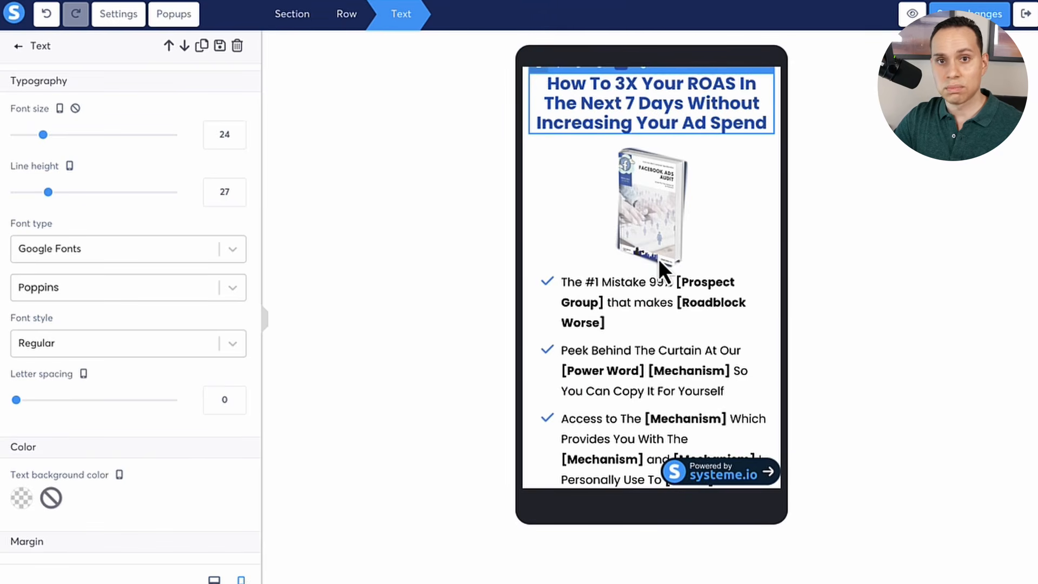
{"action": "left_click", "coordinate": [771, 325]}
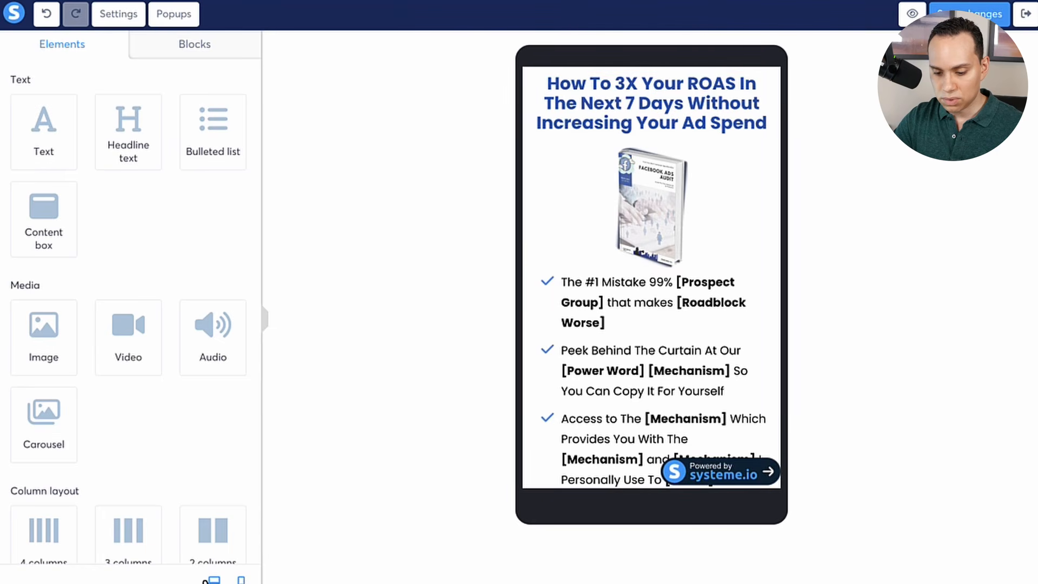
{"action": "left_click", "coordinate": [214, 579]}
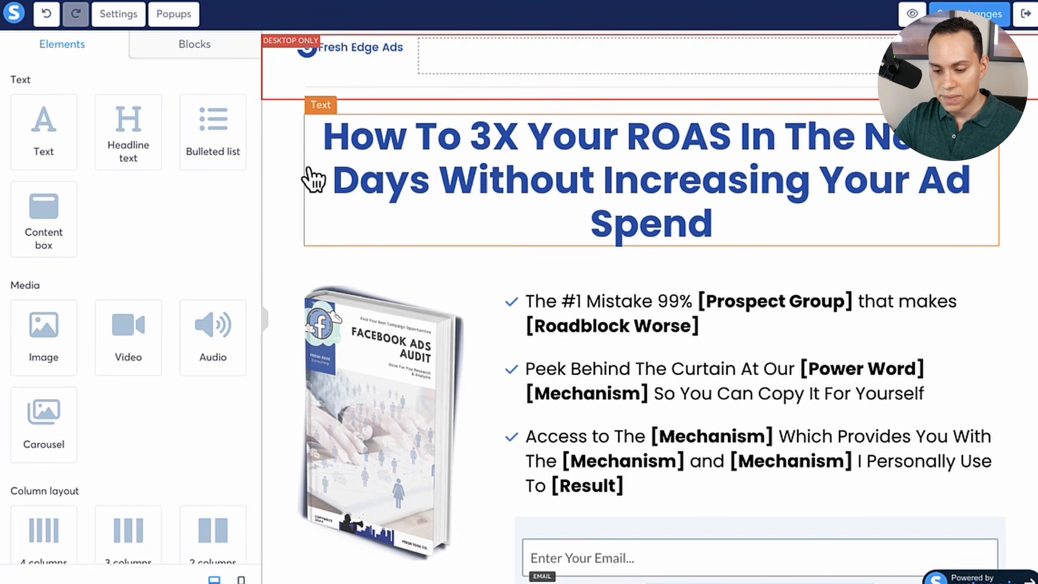
Step: Add a new image element directly above the Facebook Ads Audit book cover and select it
{"action": "scroll", "coordinate": [313, 179], "scroll_direction": "down", "scroll_amount": 2}
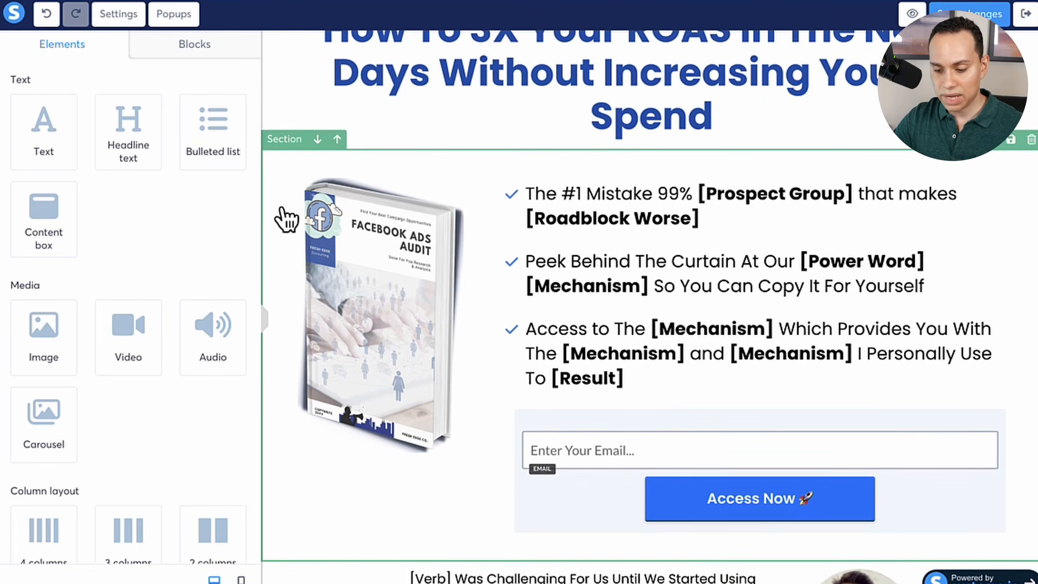
{"action": "scroll", "coordinate": [286, 219], "scroll_direction": "down", "scroll_amount": 1}
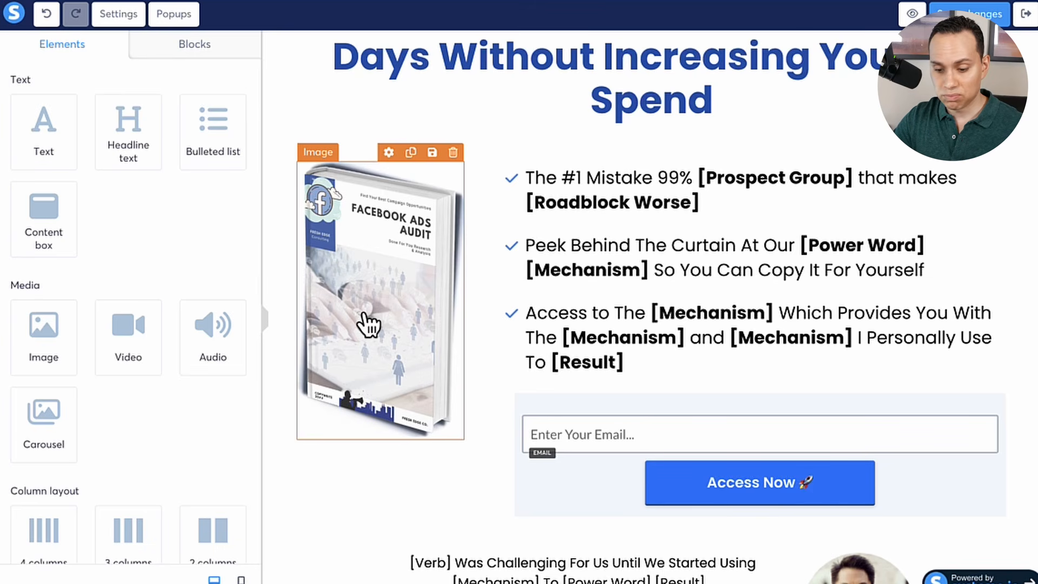
{"action": "scroll", "coordinate": [153, 255], "scroll_direction": "down", "scroll_amount": 1}
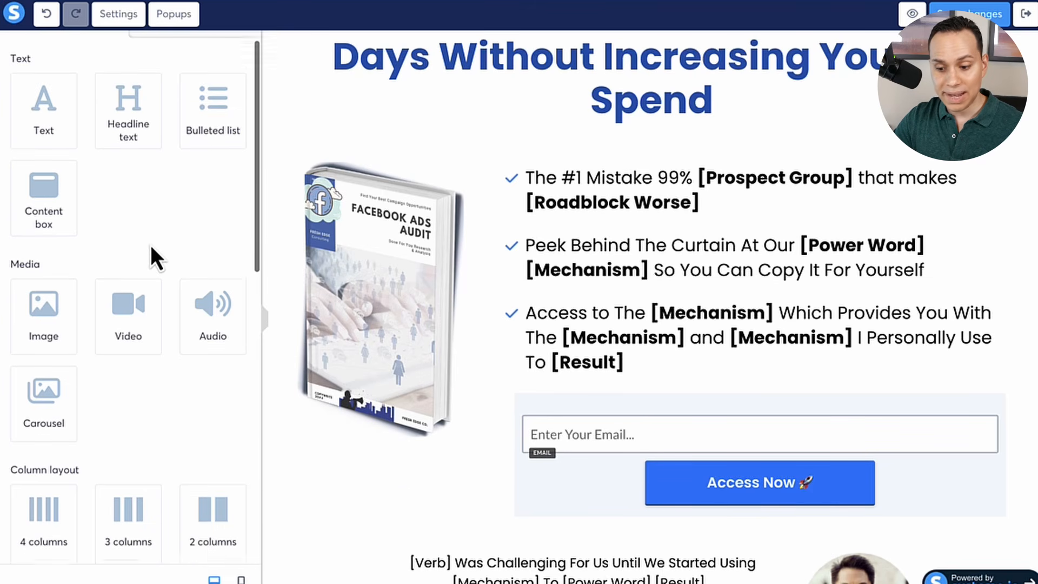
{"action": "scroll", "coordinate": [150, 245], "scroll_direction": "down", "scroll_amount": 2}
{"action": "left_click_drag", "start_coordinate": [42, 255], "coordinate": [394, 180]}
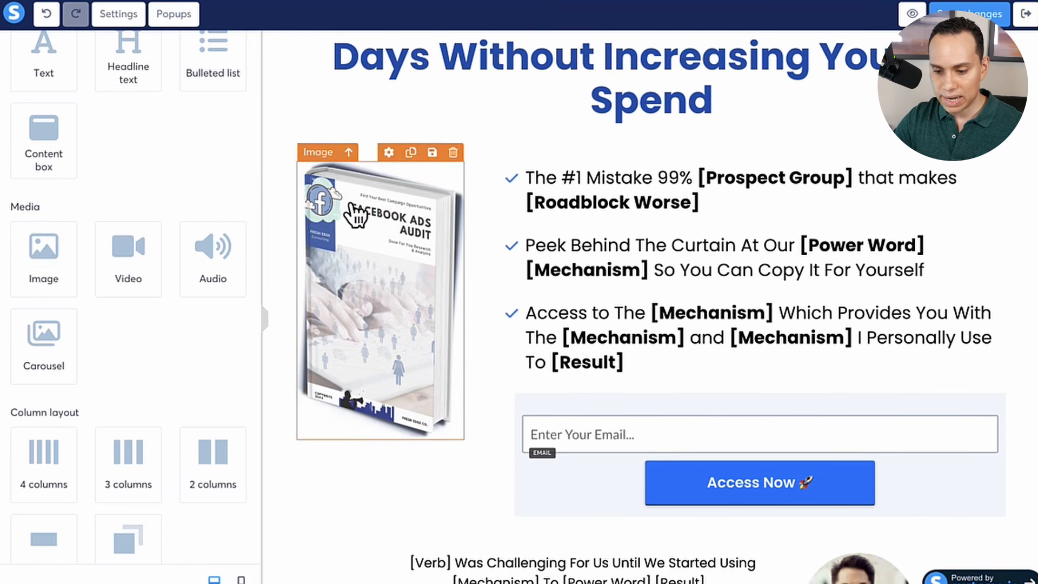
{"action": "left_click", "coordinate": [378, 227]}
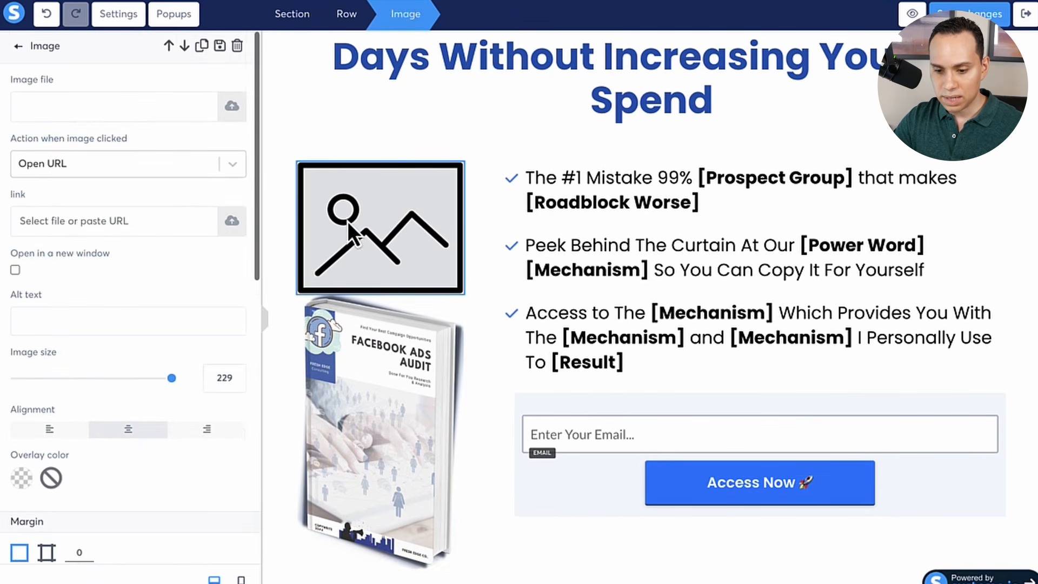
Step: Fill the new image element with leadmagnet.png from the previously uploaded images
{"action": "left_click", "coordinate": [232, 108]}
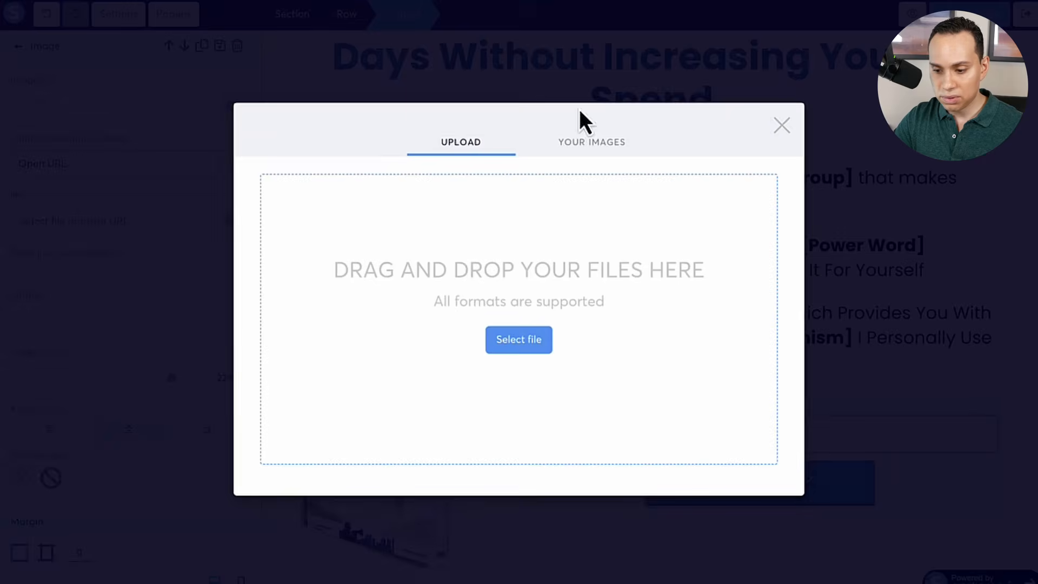
{"action": "left_click", "coordinate": [600, 154]}
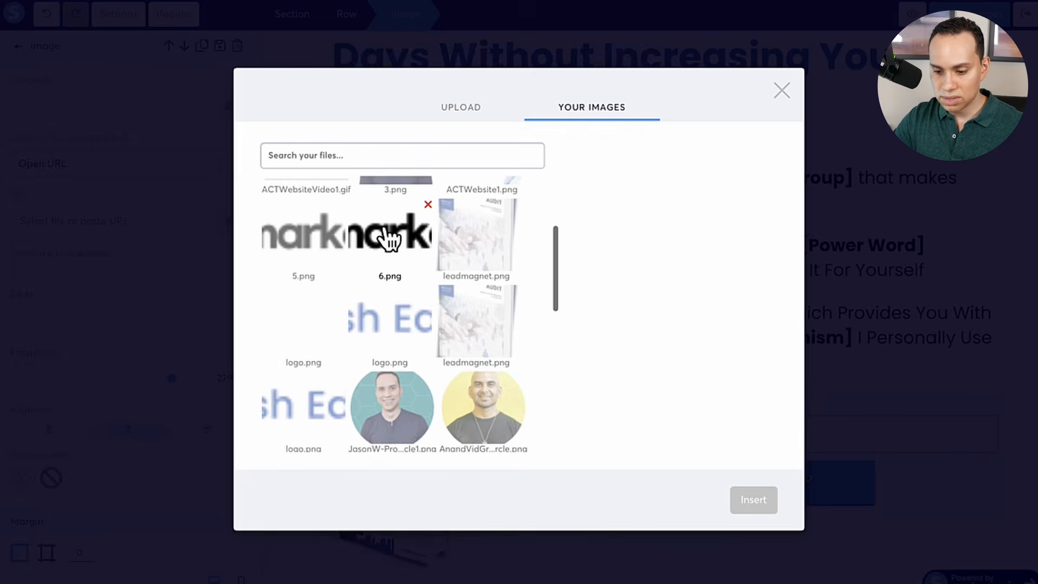
{"action": "left_click", "coordinate": [488, 242]}
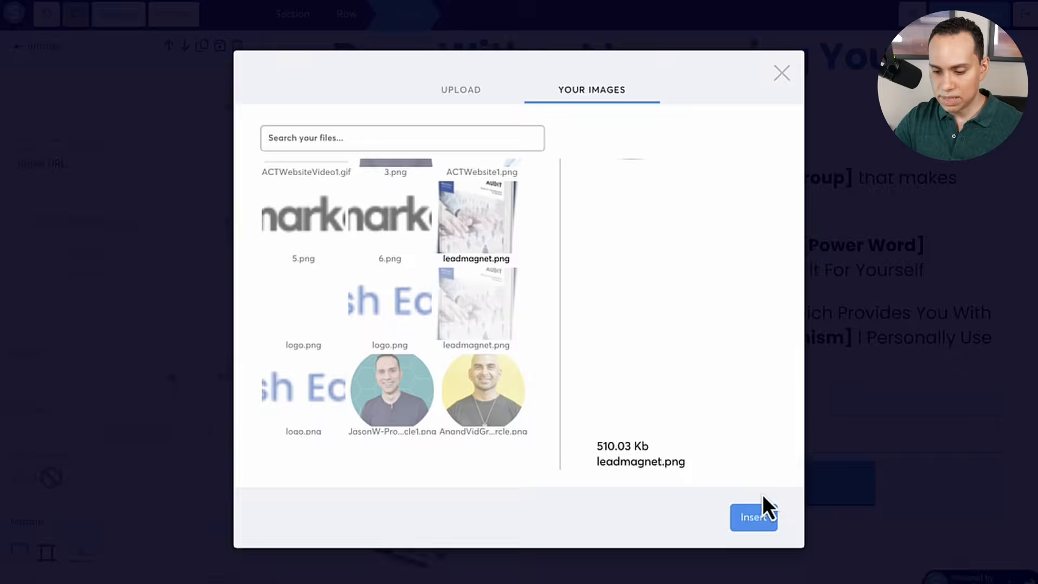
{"action": "left_click", "coordinate": [763, 498]}
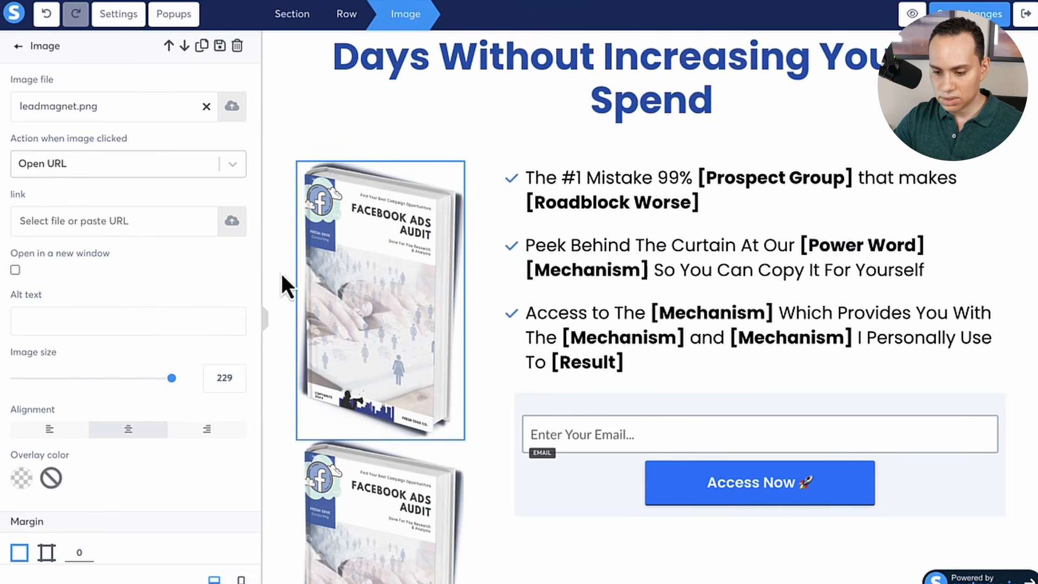
{"action": "left_click", "coordinate": [387, 295]}
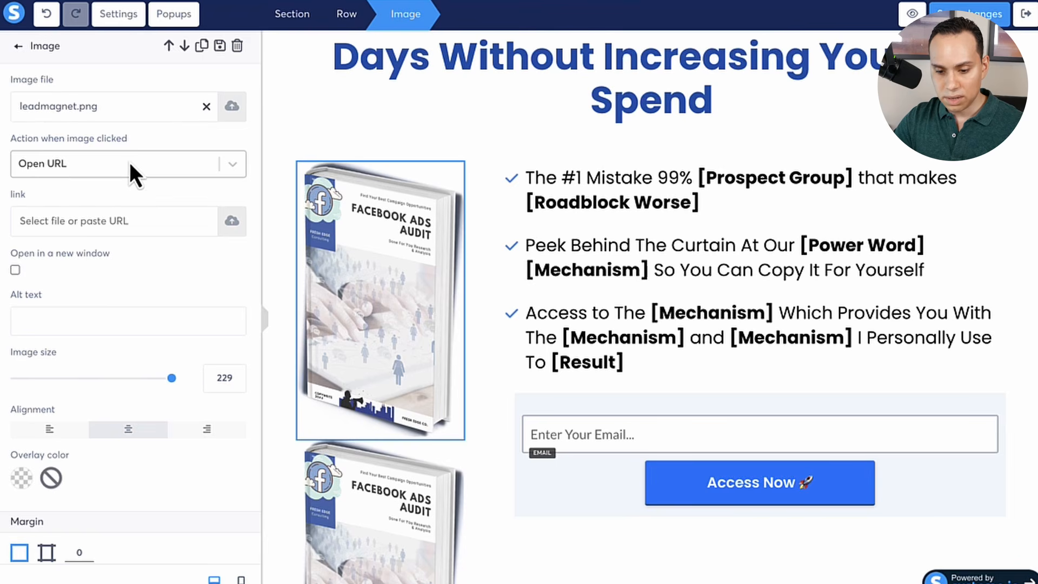
Step: Reduce the new cover image's size to 138 and align it left
{"action": "scroll", "coordinate": [131, 162], "scroll_direction": "down", "scroll_amount": 3}
{"action": "left_click_drag", "start_coordinate": [172, 198], "coordinate": [110, 199]}
{"action": "left_click", "coordinate": [35, 250]}
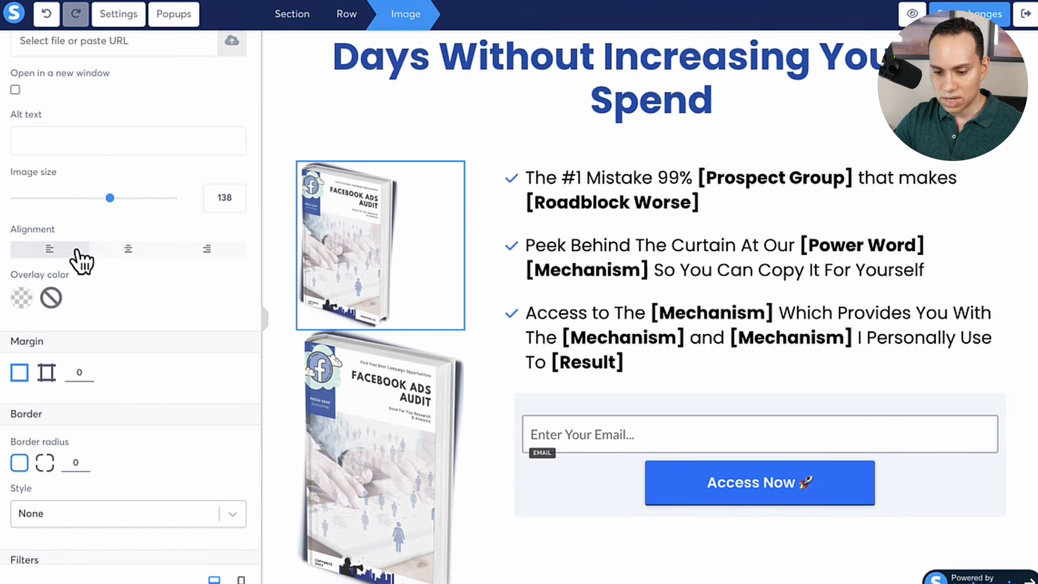
{"action": "left_click", "coordinate": [209, 249]}
{"action": "left_click", "coordinate": [64, 250]}
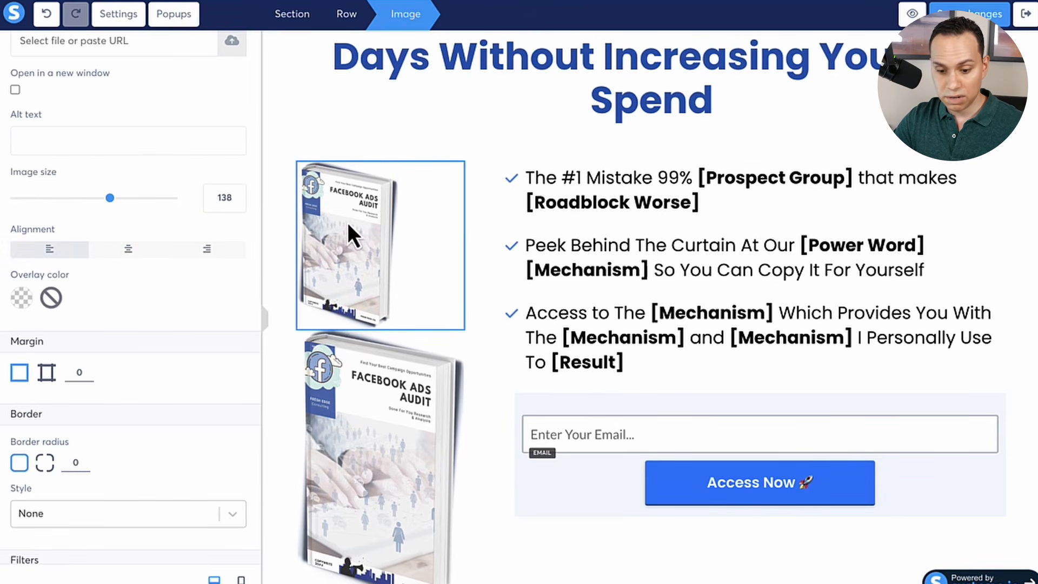
Step: Try blur values of 6 and 4 on the new cover image, and reset the blur to 0
{"action": "scroll", "coordinate": [213, 254], "scroll_direction": "down", "scroll_amount": 3}
{"action": "scroll", "coordinate": [176, 203], "scroll_direction": "down", "scroll_amount": 2}
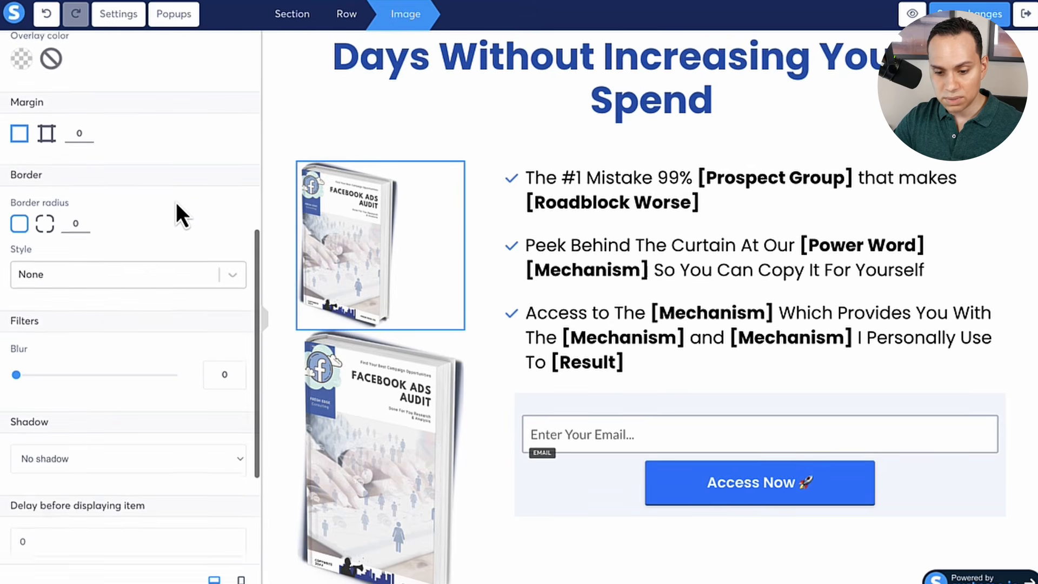
{"action": "scroll", "coordinate": [176, 202], "scroll_direction": "down", "scroll_amount": 3}
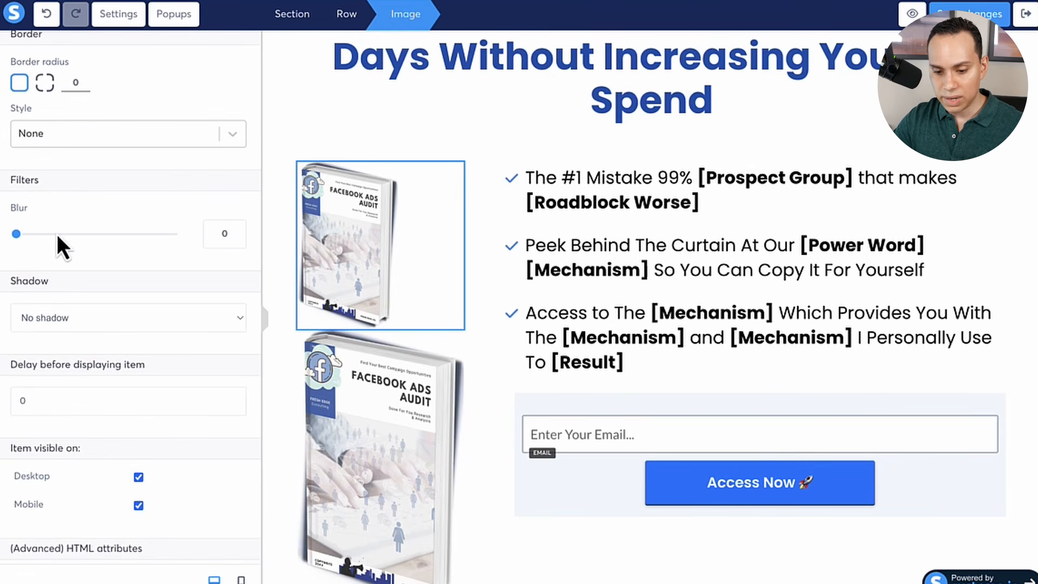
{"action": "left_click", "coordinate": [108, 234]}
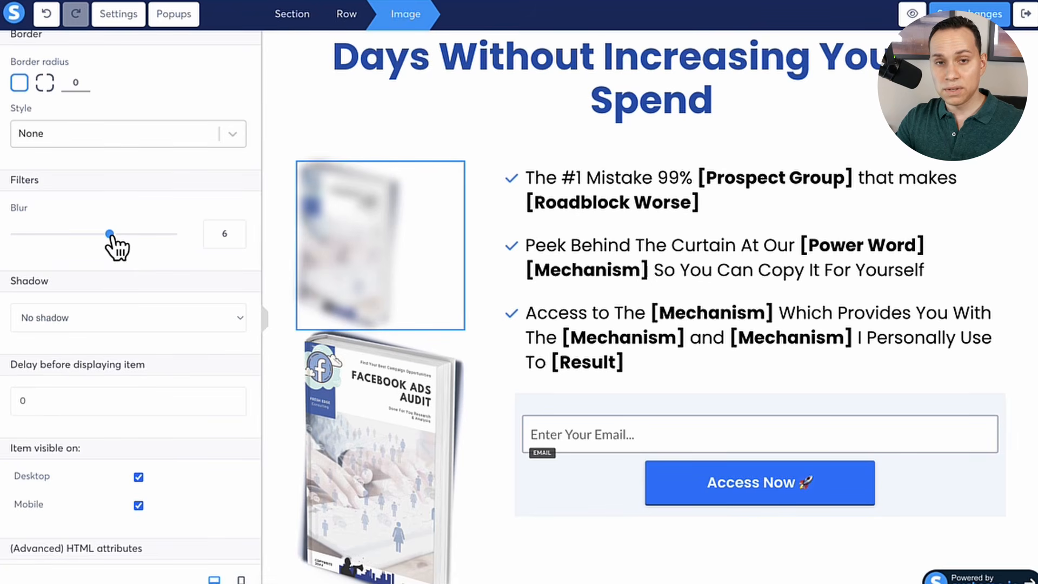
{"action": "left_click_drag", "start_coordinate": [110, 235], "coordinate": [78, 235]}
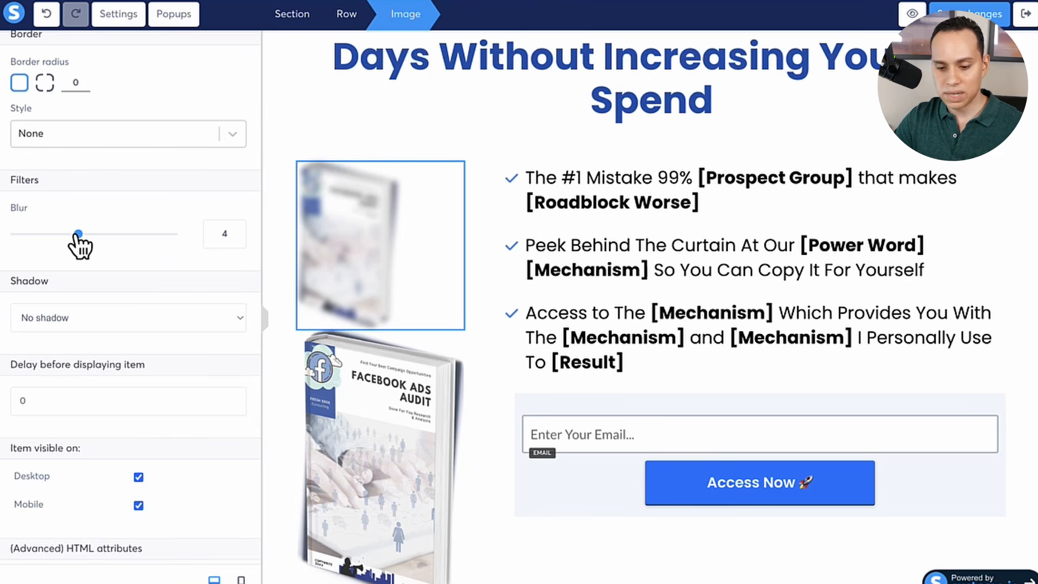
{"action": "left_click_drag", "start_coordinate": [78, 234], "coordinate": [14, 234]}
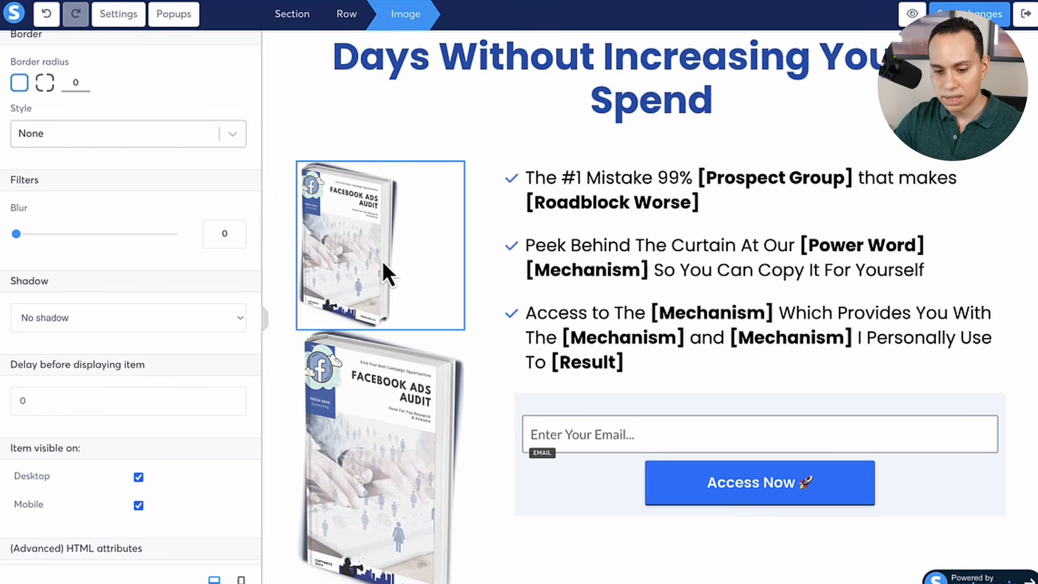
{"action": "left_click_drag", "start_coordinate": [241, 179], "coordinate": [164, 262]}
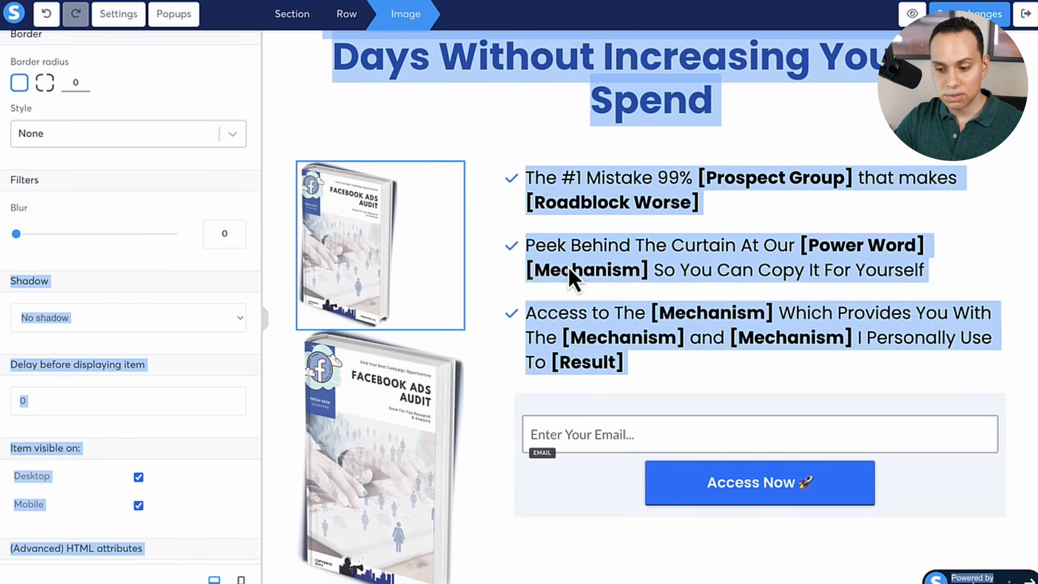
Step: Set the blur of the smaller upper book cover image to 1
{"action": "left_click", "coordinate": [682, 296]}
{"action": "left_click", "coordinate": [359, 244]}
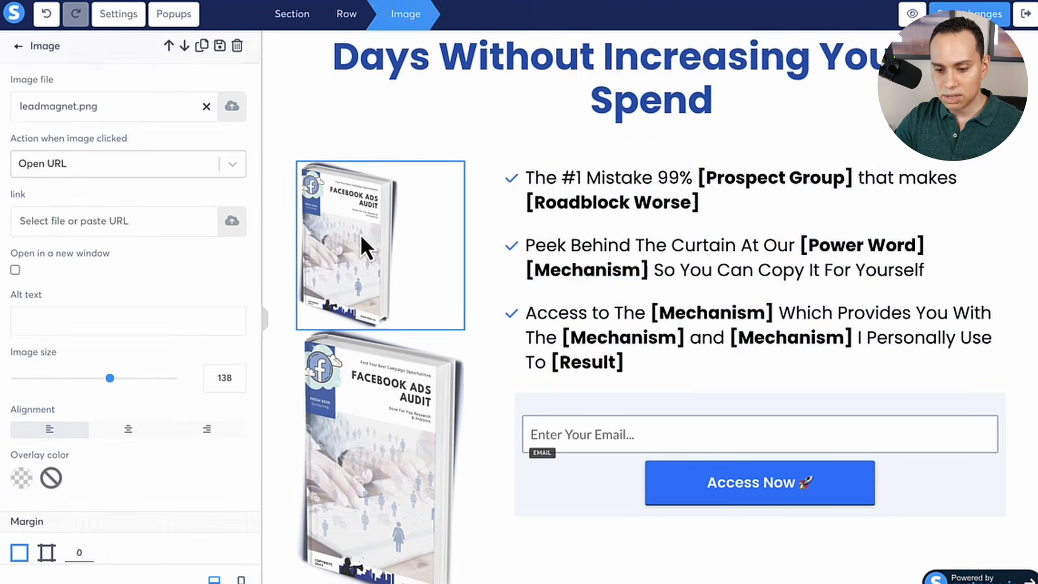
{"action": "scroll", "coordinate": [132, 358], "scroll_direction": "down", "scroll_amount": 9}
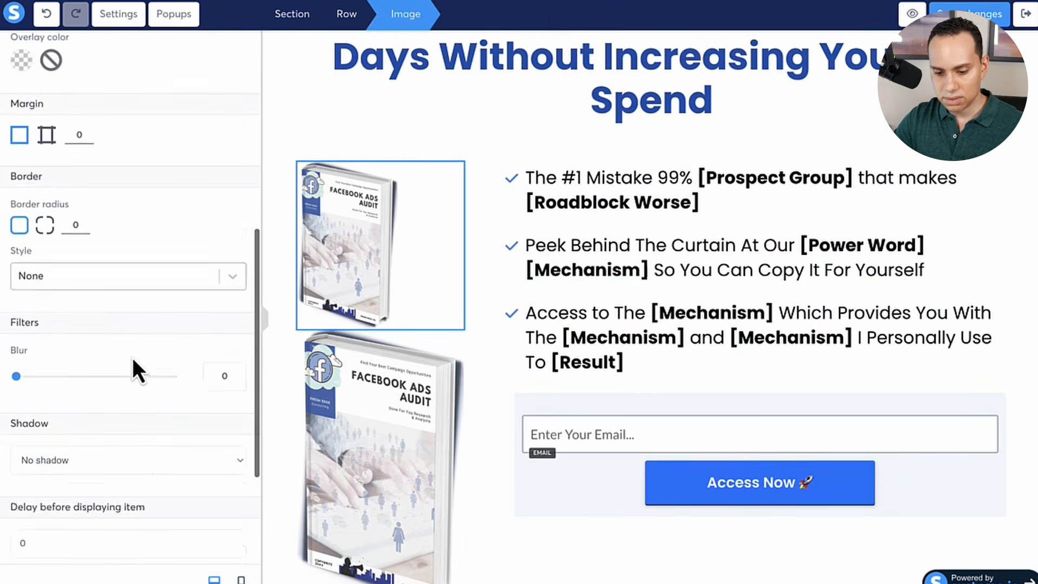
{"action": "left_click_drag", "start_coordinate": [17, 293], "coordinate": [32, 293]}
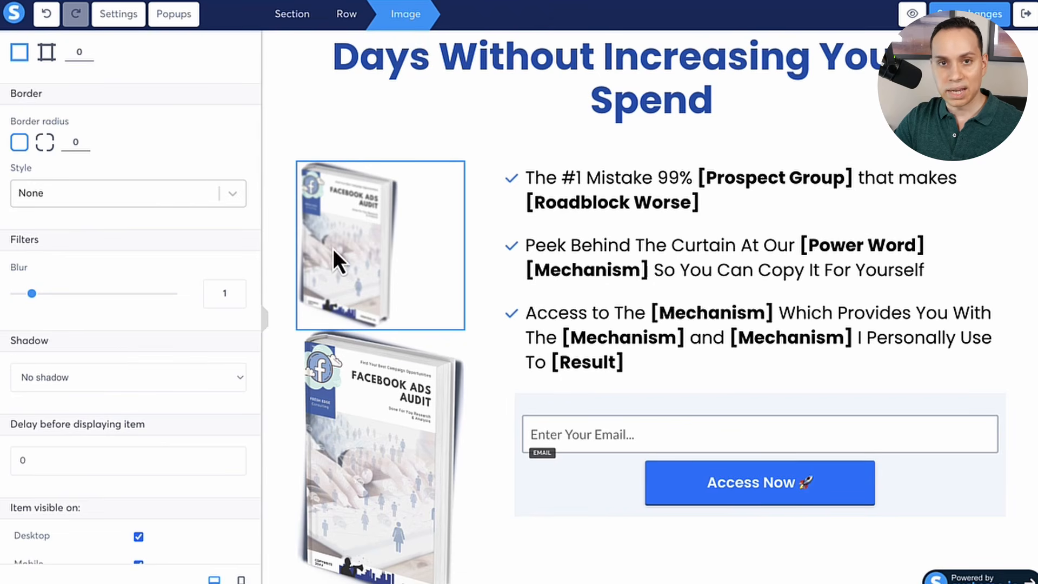
{"action": "left_click", "coordinate": [423, 245]}
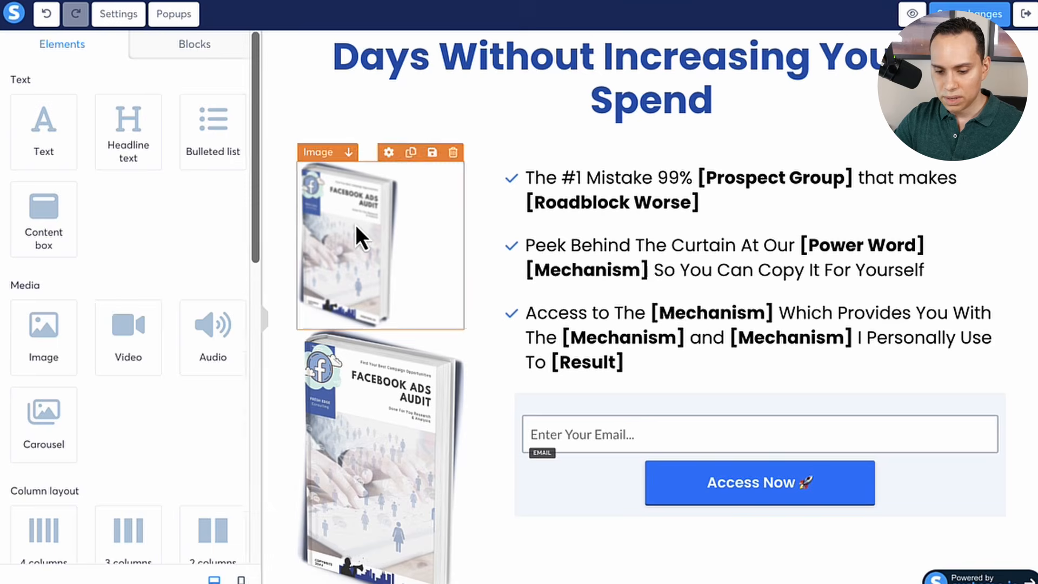
Step: Try the Far shadow and Hard inner shadow options on the smaller cover image, and restore No shadow
{"action": "left_click", "coordinate": [394, 232]}
{"action": "scroll", "coordinate": [124, 401], "scroll_direction": "down", "scroll_amount": 3}
{"action": "scroll", "coordinate": [120, 365], "scroll_direction": "down", "scroll_amount": 8}
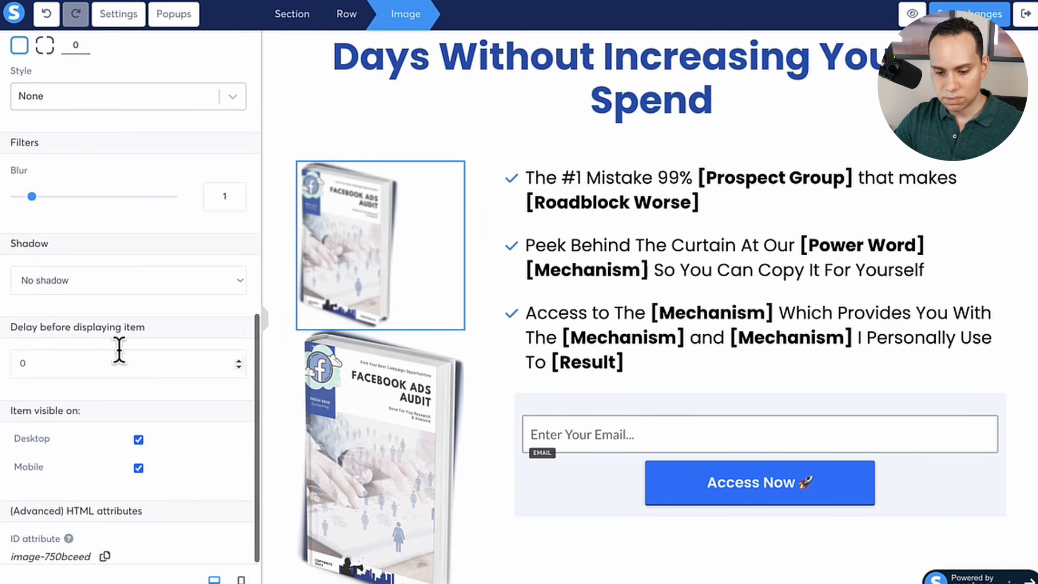
{"action": "left_click", "coordinate": [131, 280]}
{"action": "left_click", "coordinate": [113, 344]}
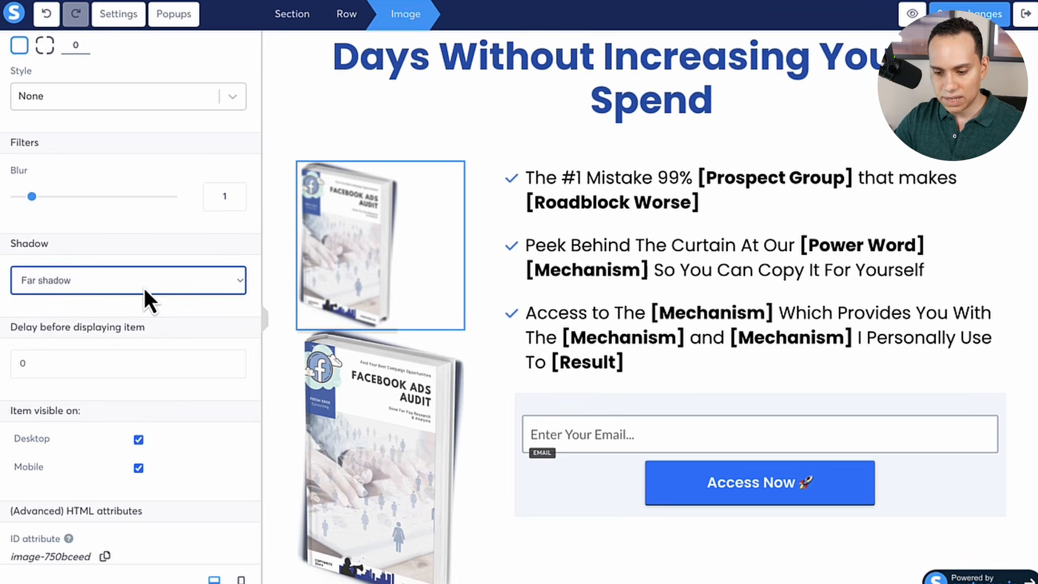
{"action": "left_click", "coordinate": [143, 287]}
{"action": "left_click", "coordinate": [115, 361]}
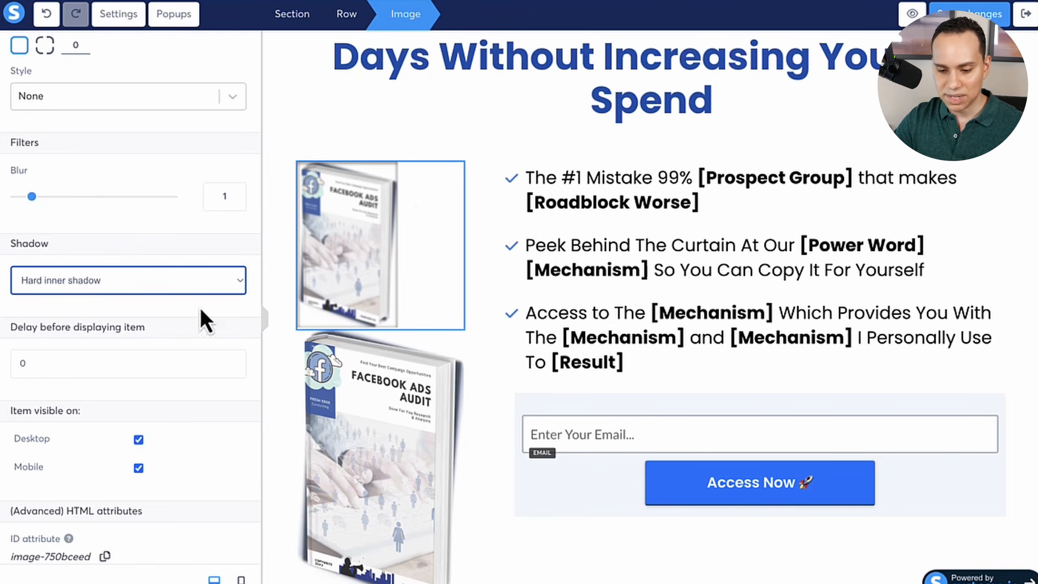
{"action": "left_click", "coordinate": [228, 283]}
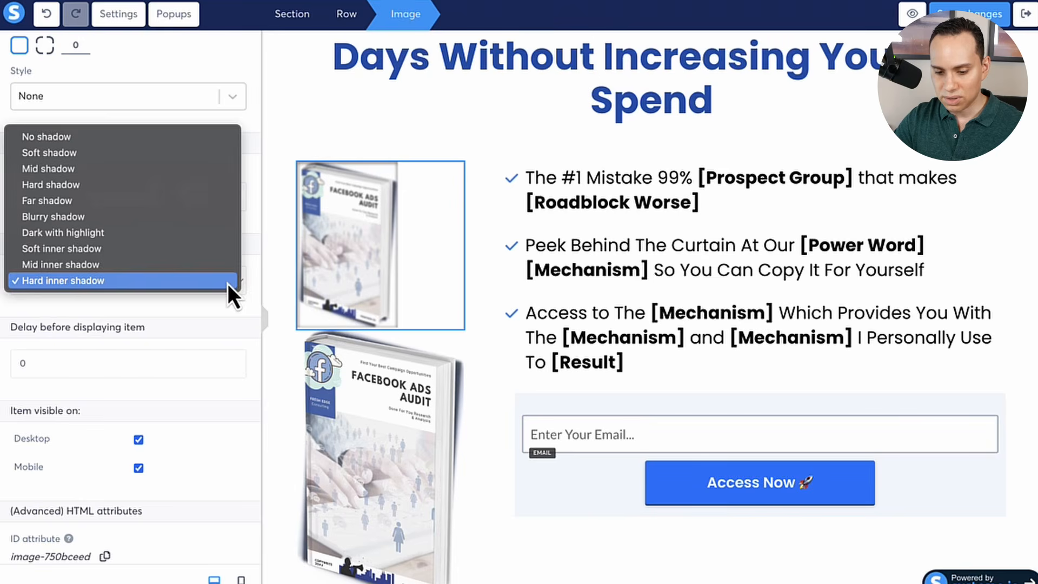
{"action": "left_click", "coordinate": [116, 136]}
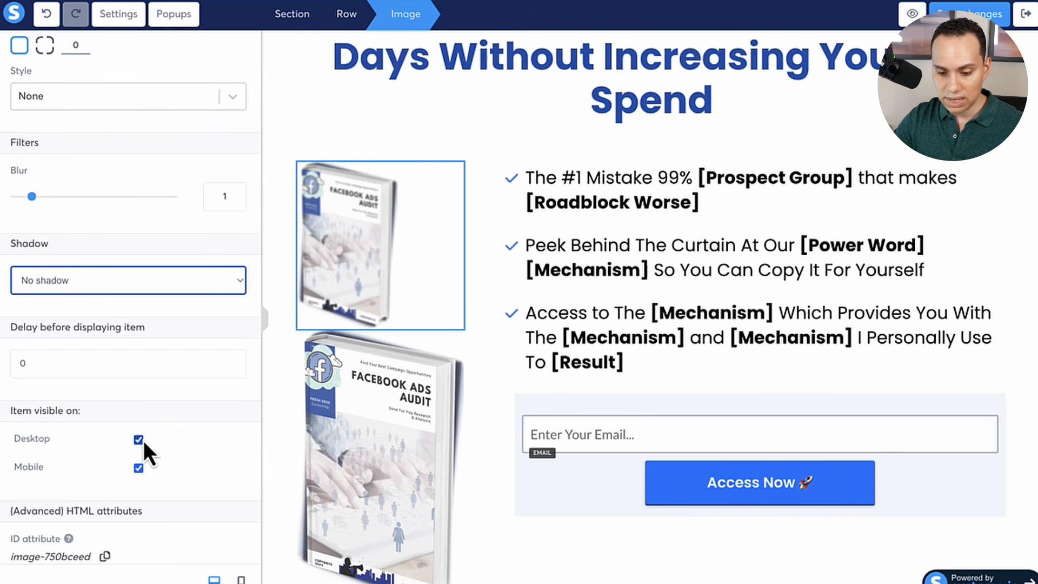
Step: Hide the smaller cover image on mobile, check the page in mobile view, and return to desktop view
{"action": "left_click", "coordinate": [139, 468]}
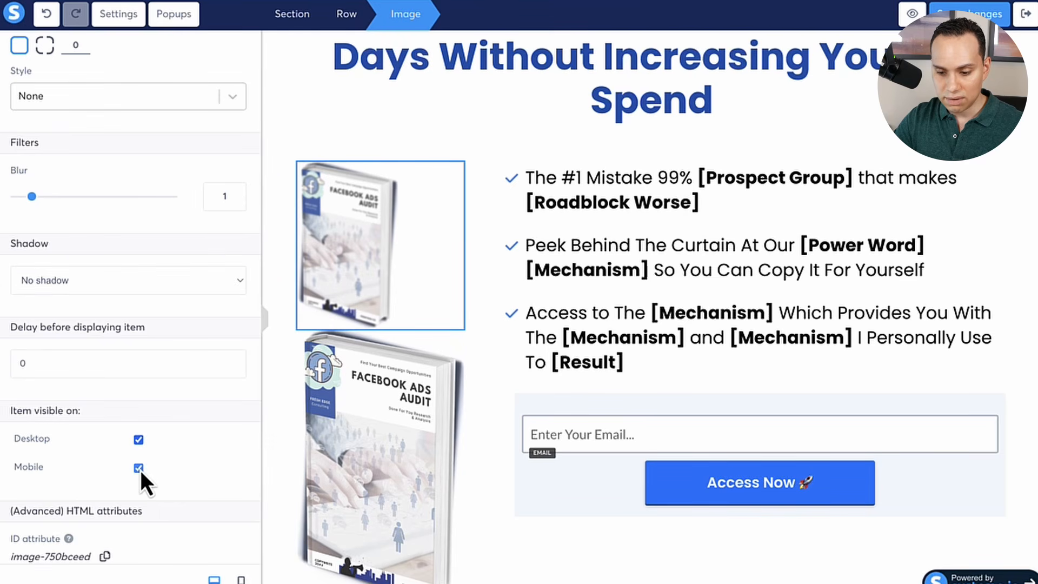
{"action": "left_click", "coordinate": [241, 579]}
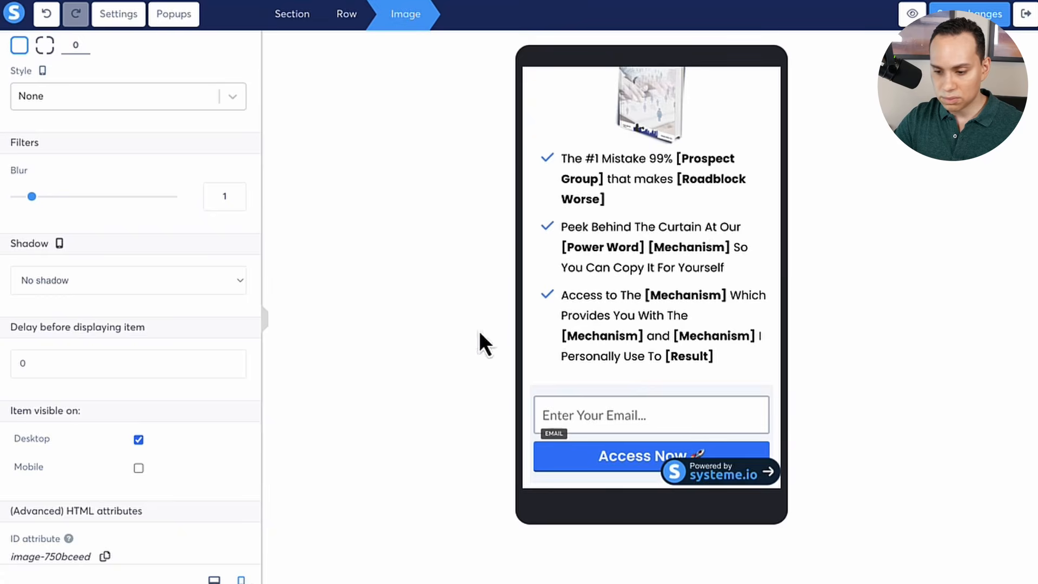
{"action": "scroll", "coordinate": [687, 202], "scroll_direction": "up", "scroll_amount": 3}
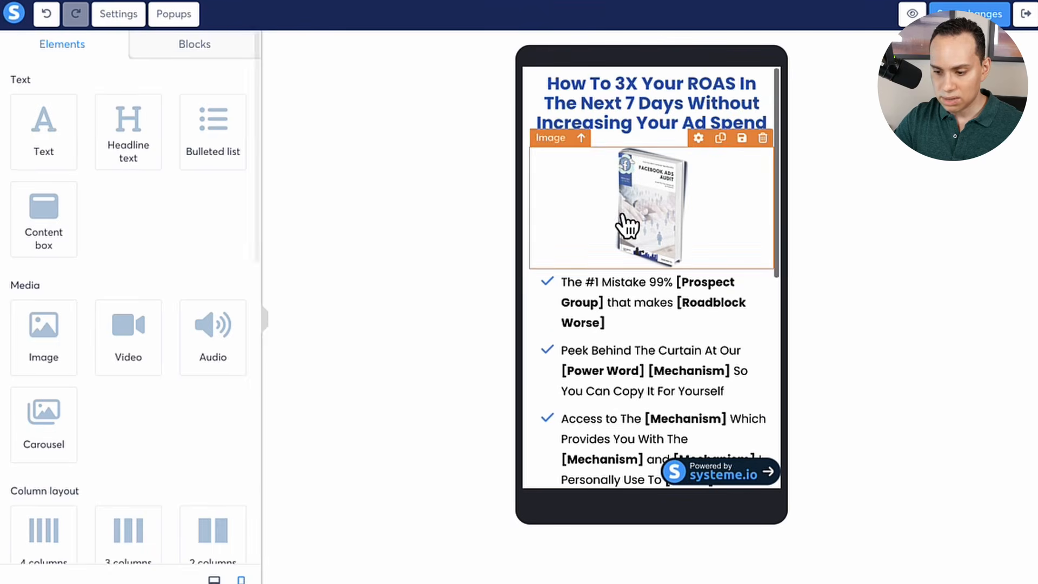
{"action": "left_click", "coordinate": [215, 580]}
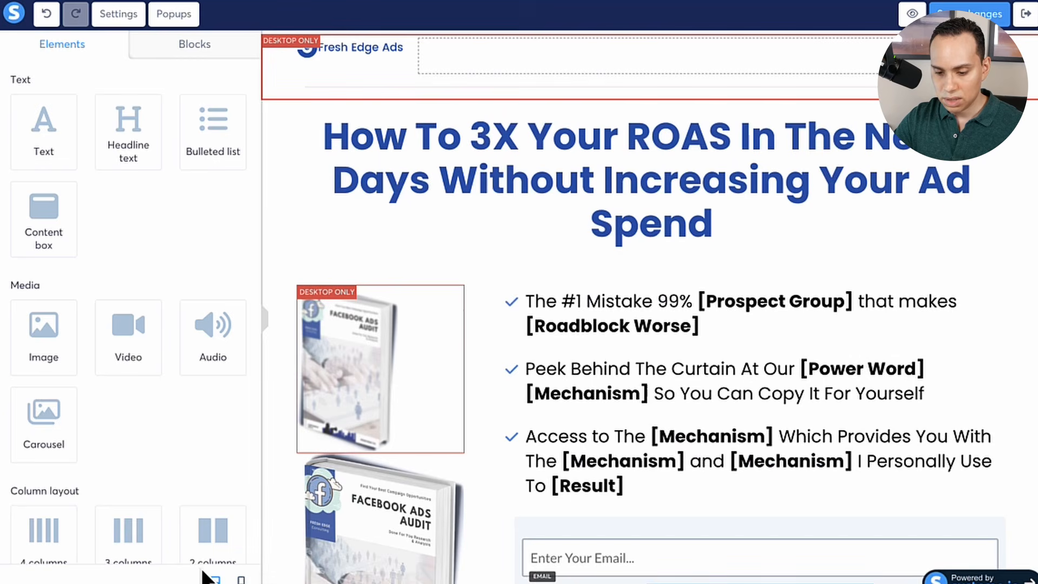
Step: Delete the smaller desktop-only cover image above the large book cover
{"action": "left_click", "coordinate": [453, 276]}
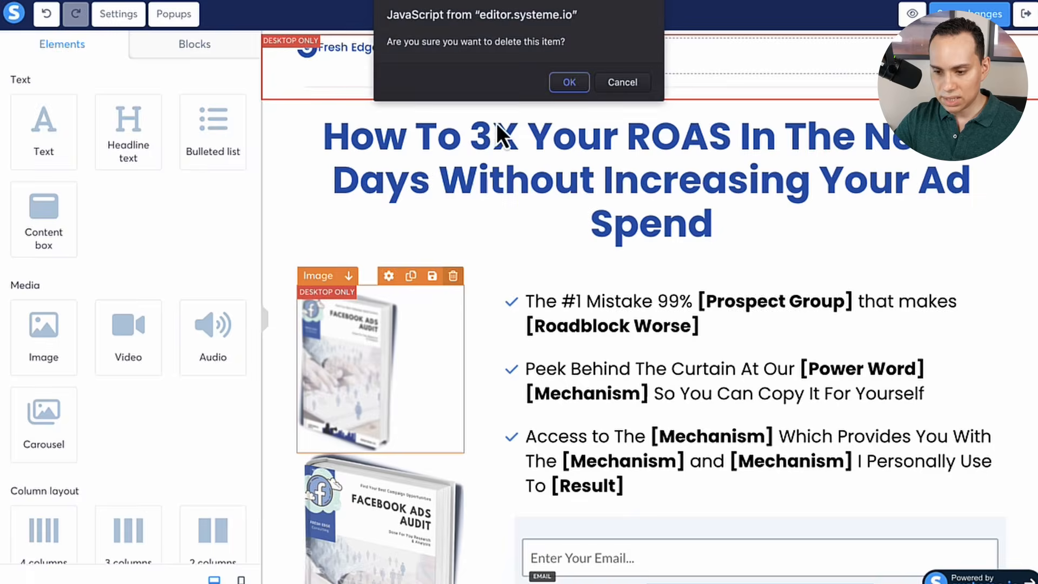
{"action": "left_click", "coordinate": [568, 84]}
{"action": "scroll", "coordinate": [409, 363], "scroll_direction": "down", "scroll_amount": 3}
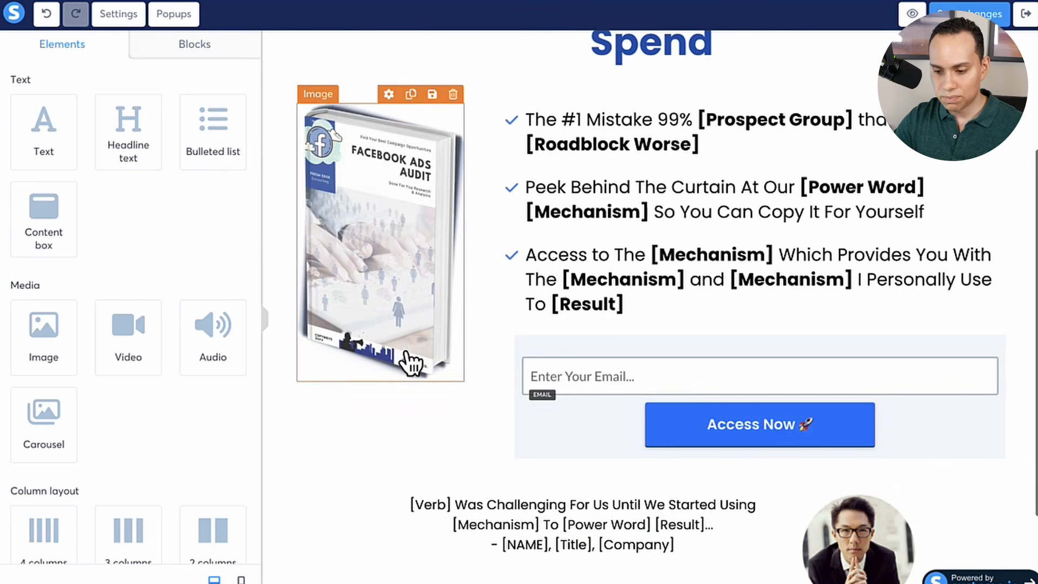
{"action": "scroll", "coordinate": [687, 170], "scroll_direction": "up", "scroll_amount": 1}
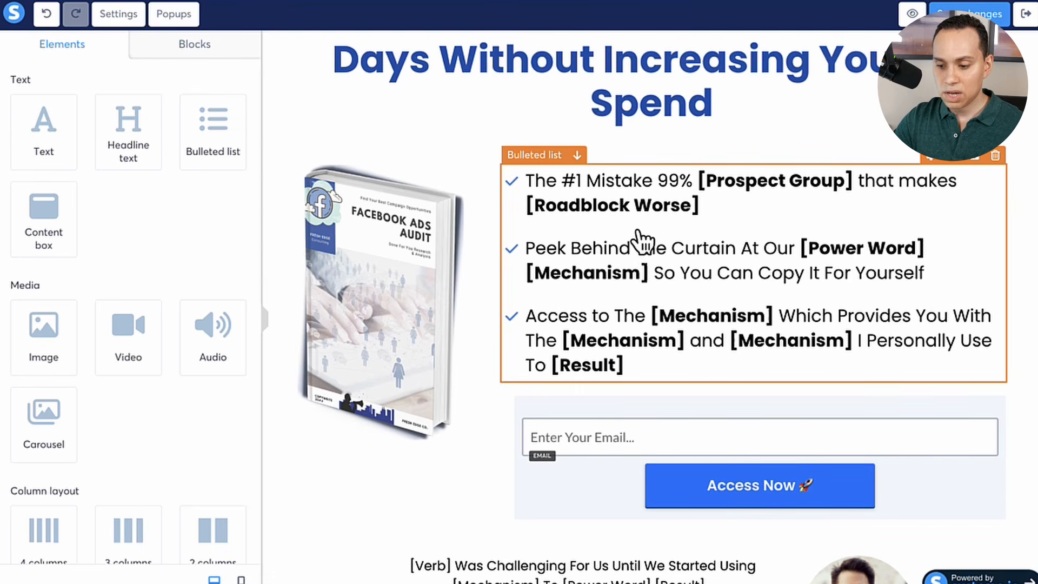
Step: Try pasting the three bullets copied from the Facebook Ads Audit example document, with source formatting, below the last bullet in the landing page list
{"action": "left_click", "coordinate": [528, 253]}
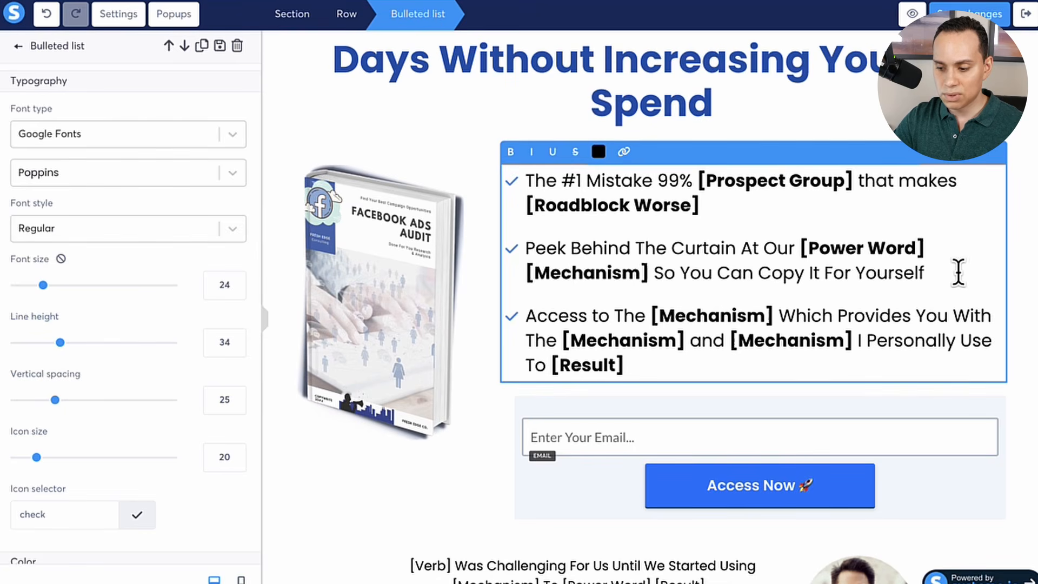
{"action": "triple_click", "coordinate": [936, 274]}
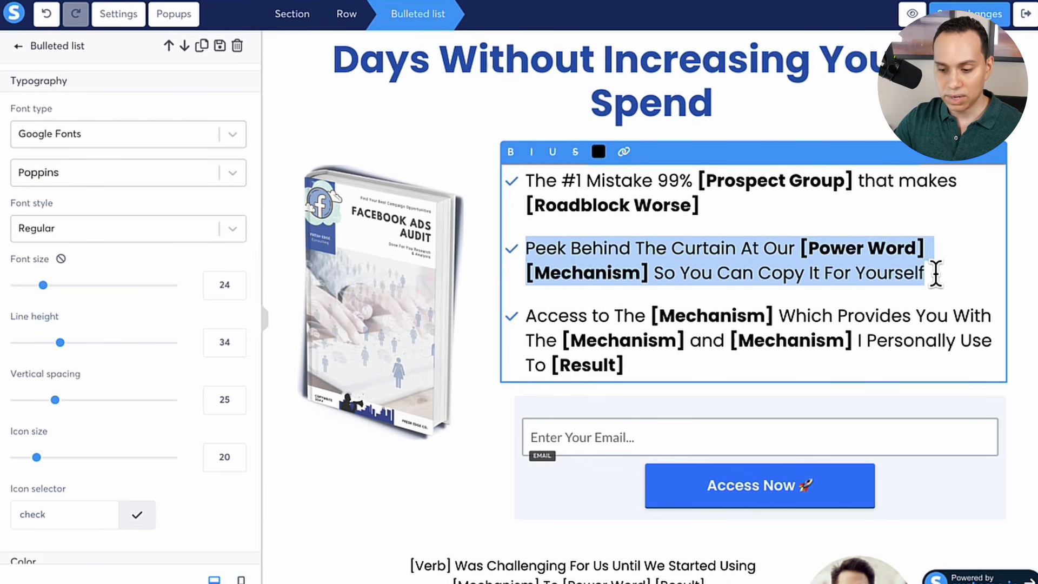
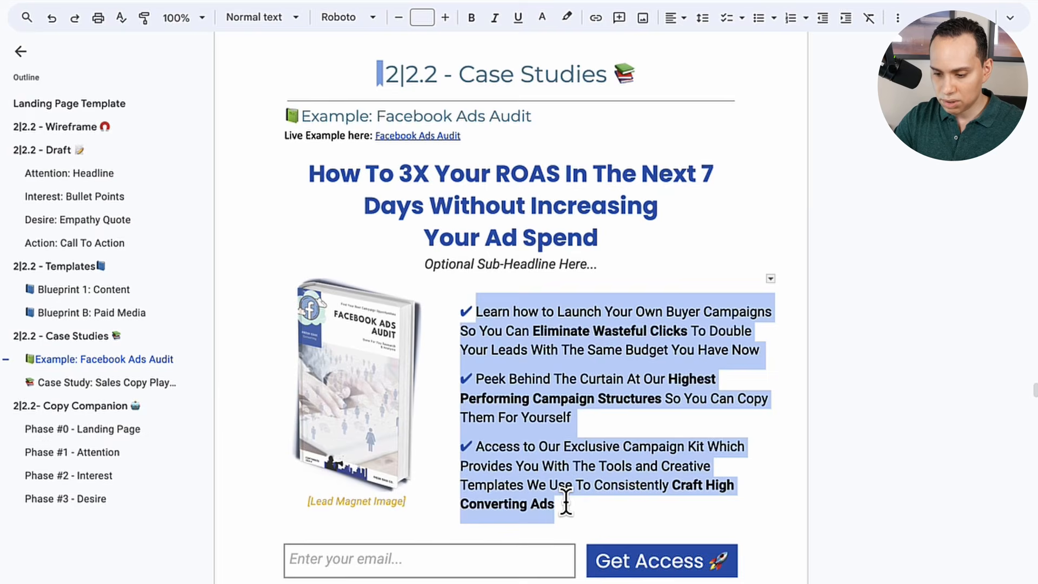
{"action": "key", "text": "ctrl+Left"}
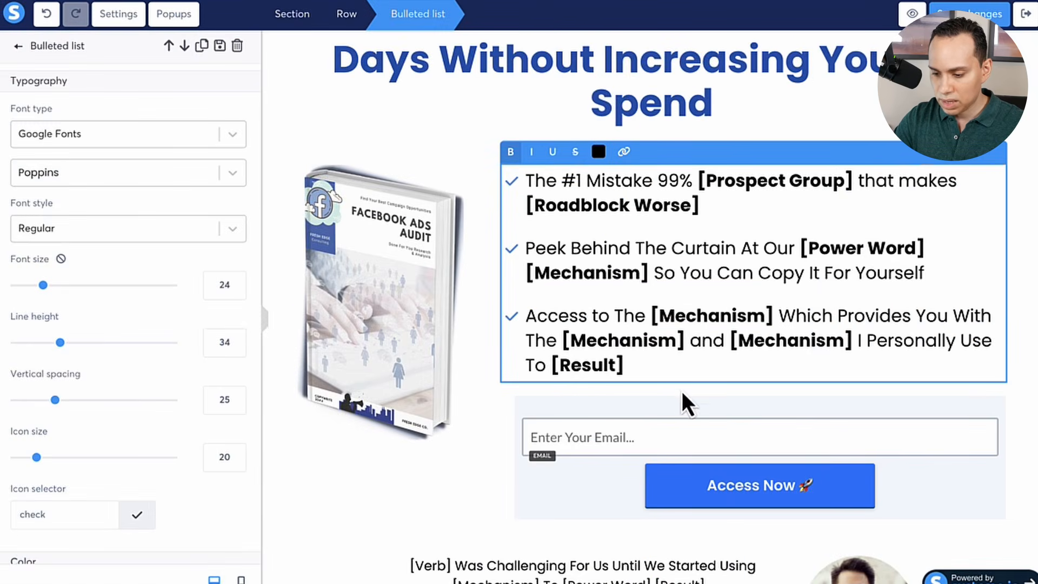
{"action": "left_click", "coordinate": [669, 366]}
{"action": "key", "text": "Return"}
{"action": "key", "text": "ctrl+v"}
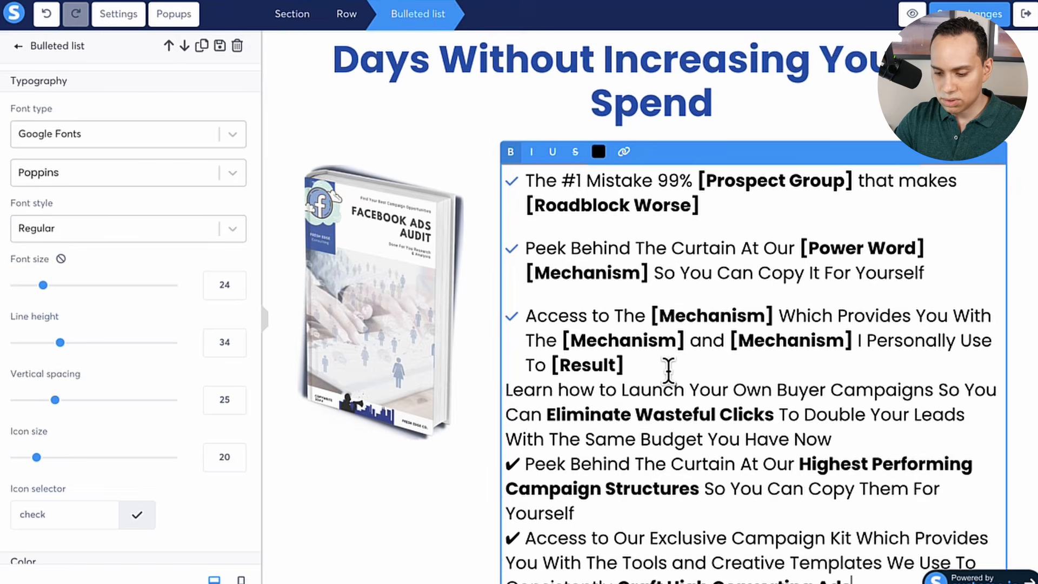
Step: Paste the three copied bullets as unformatted text below the last bullet and remove the extra check marks from the second and third ones
{"action": "scroll", "coordinate": [544, 390], "scroll_direction": "down", "scroll_amount": 4}
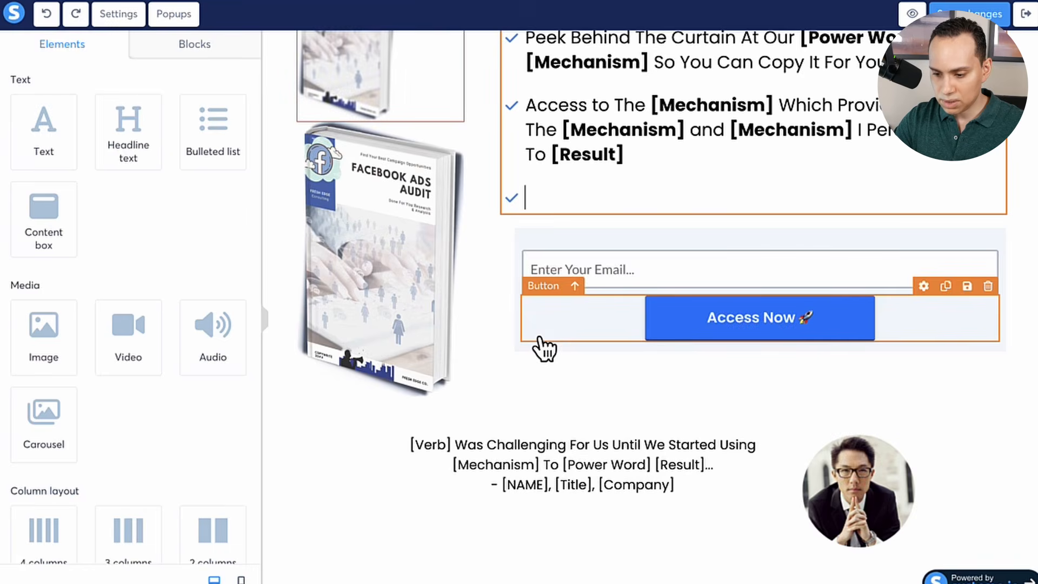
{"action": "scroll", "coordinate": [555, 377], "scroll_direction": "up", "scroll_amount": 1}
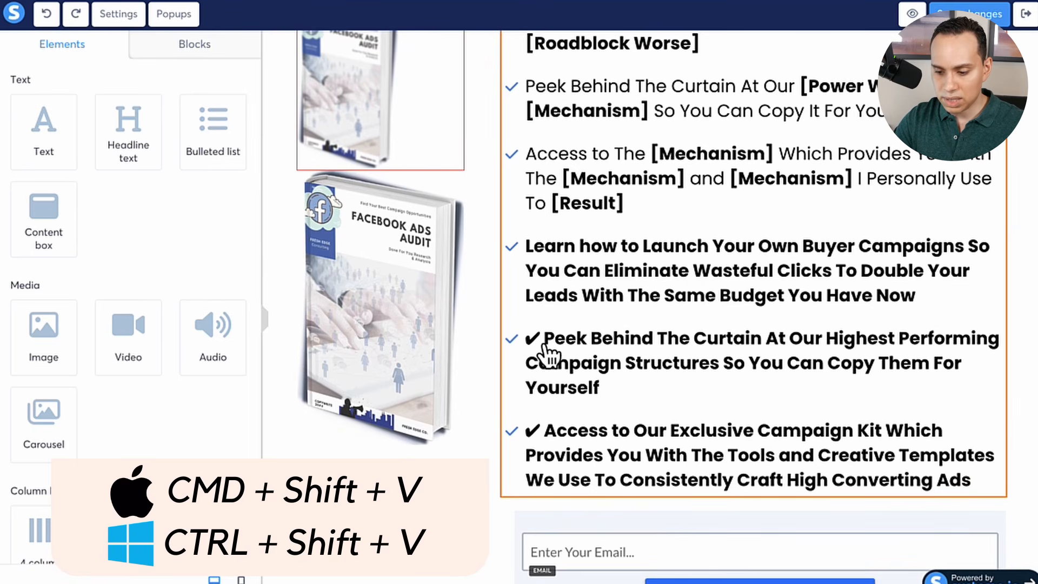
{"action": "left_click", "coordinate": [548, 354]}
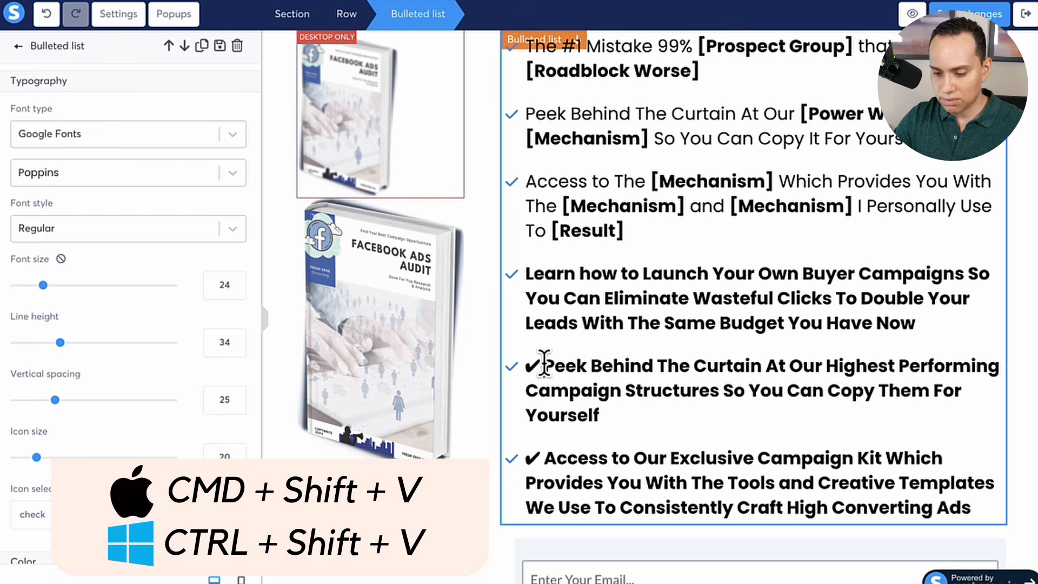
{"action": "left_click", "coordinate": [540, 364]}
{"action": "key", "text": "BackSpace"}
{"action": "key", "text": "BackSpace"}
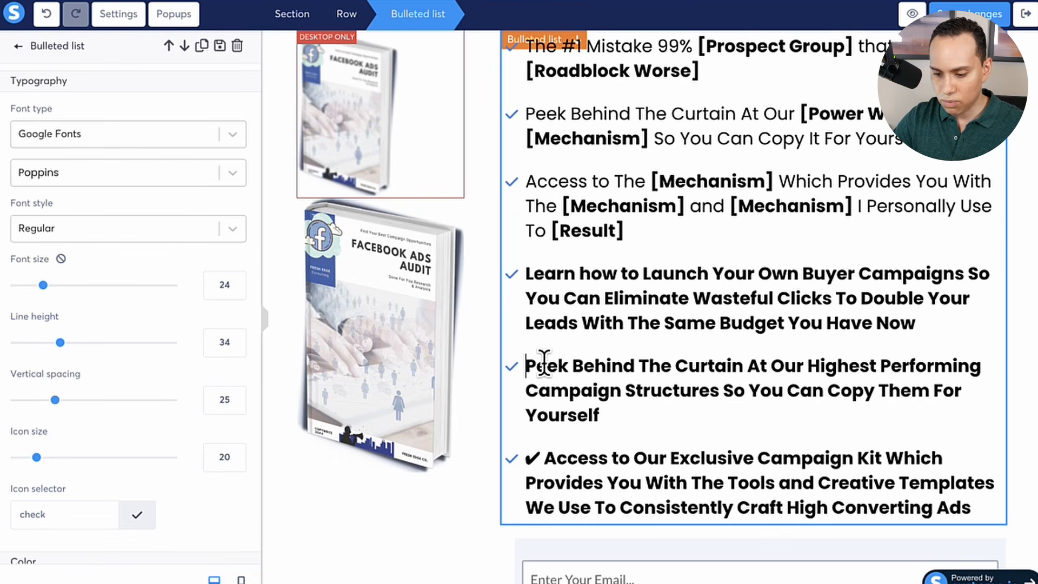
{"action": "left_click", "coordinate": [548, 457]}
{"action": "key", "text": "BackSpace"}
{"action": "key", "text": "BackSpace"}
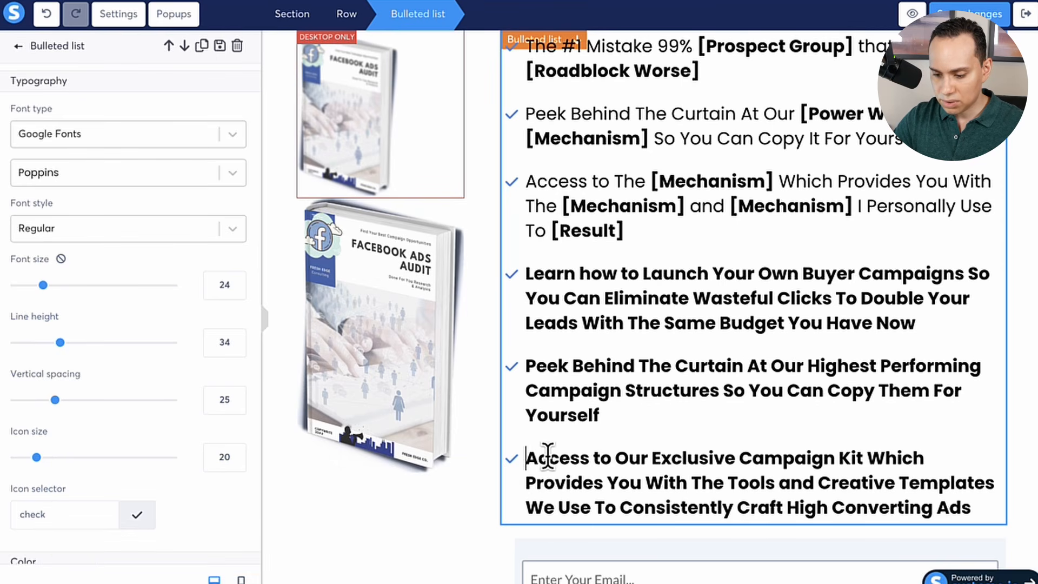
Step: Remove the bold formatting from all three pasted bullets
{"action": "left_click", "coordinate": [524, 272]}
{"action": "left_click", "coordinate": [968, 508], "text": "shift"}
{"action": "key", "text": "ctrl+b"}
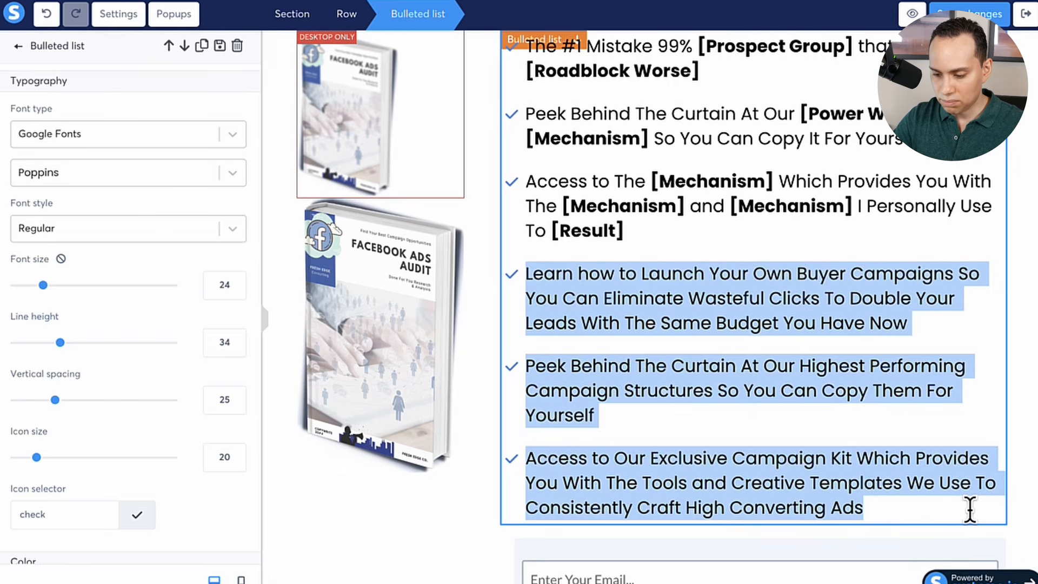
{"action": "left_click", "coordinate": [762, 325]}
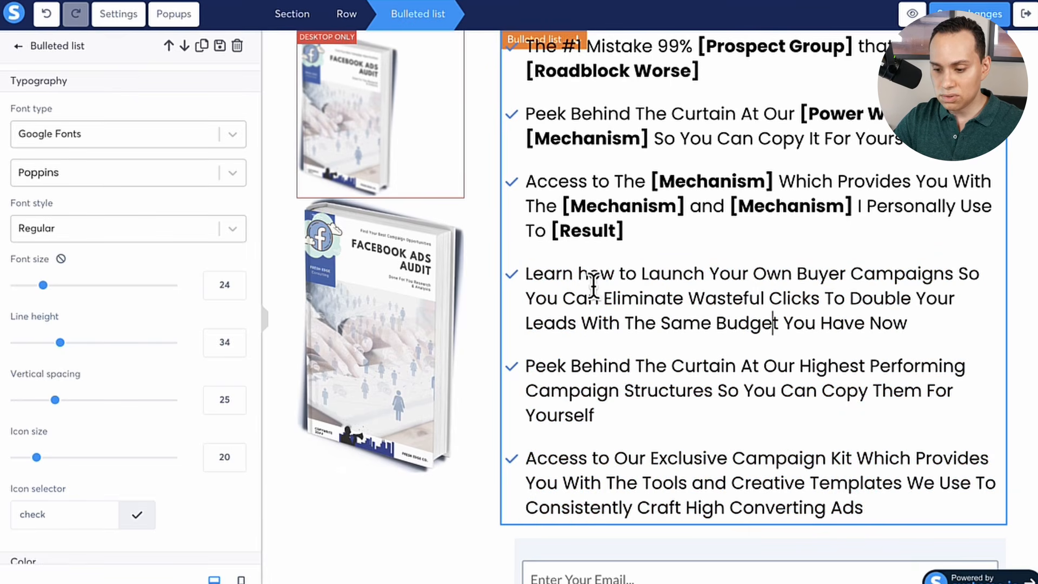
Step: Bold "Eliminate Wasteful Clicks", "Highest Performing Campaign Structures" and "Craft High Converting Ads" in the three pasted bullets
{"action": "scroll", "coordinate": [575, 302], "scroll_direction": "up", "scroll_amount": 1}
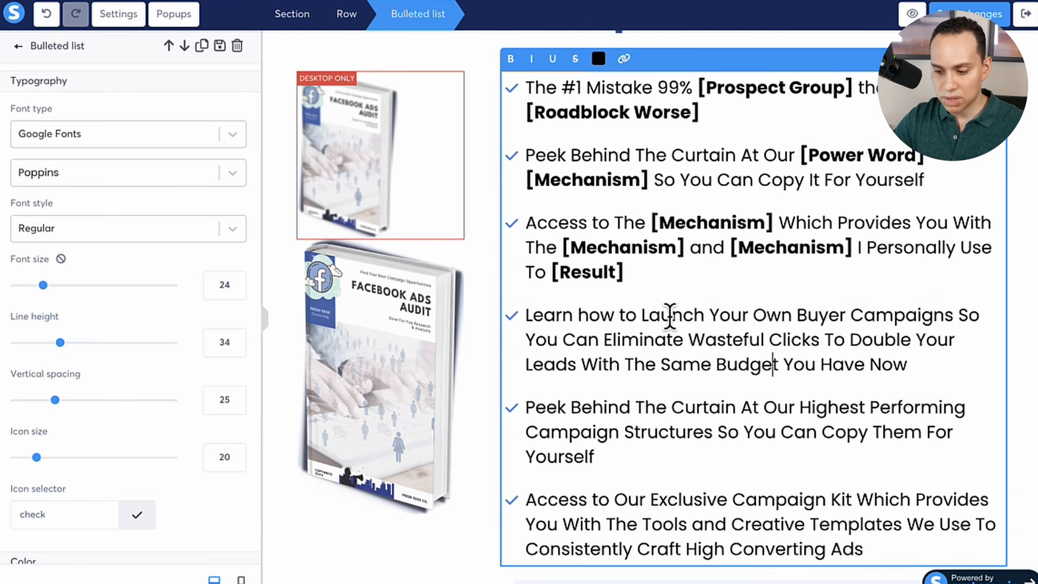
{"action": "scroll", "coordinate": [677, 317], "scroll_direction": "down", "scroll_amount": 1}
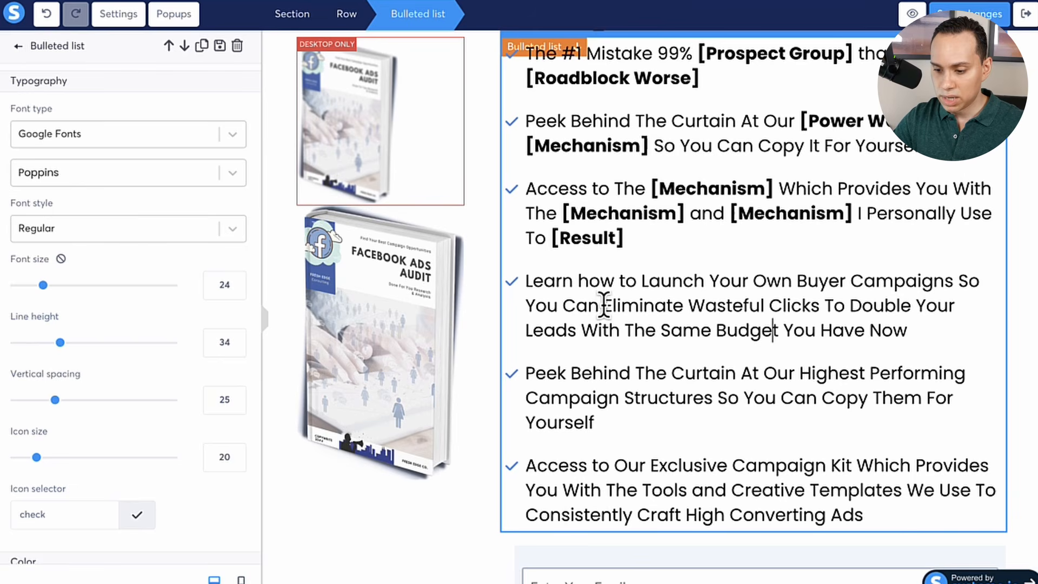
{"action": "left_click", "coordinate": [821, 309], "text": "shift"}
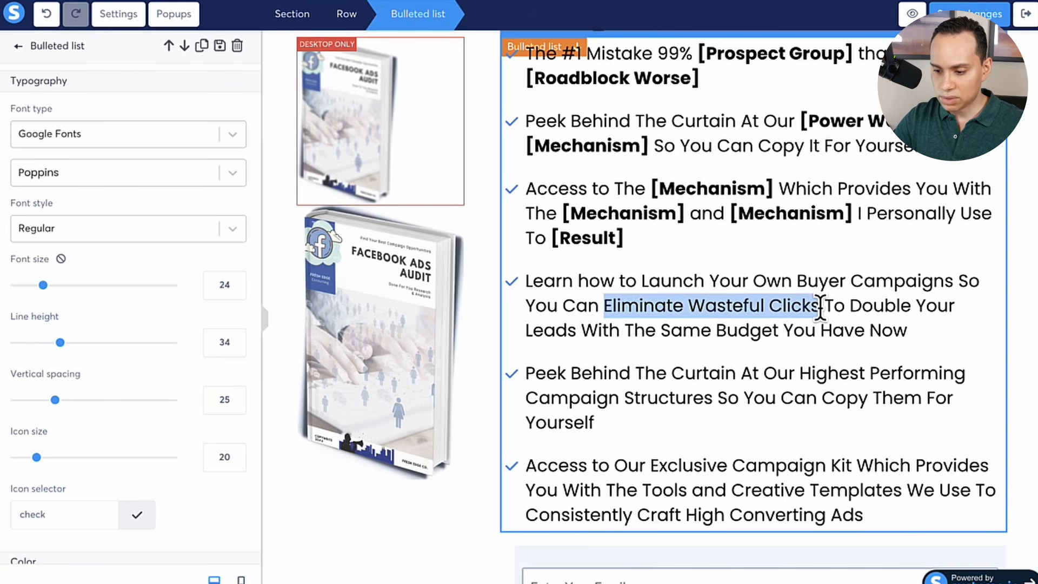
{"action": "key", "text": "super+b"}
{"action": "left_click", "coordinate": [801, 374]}
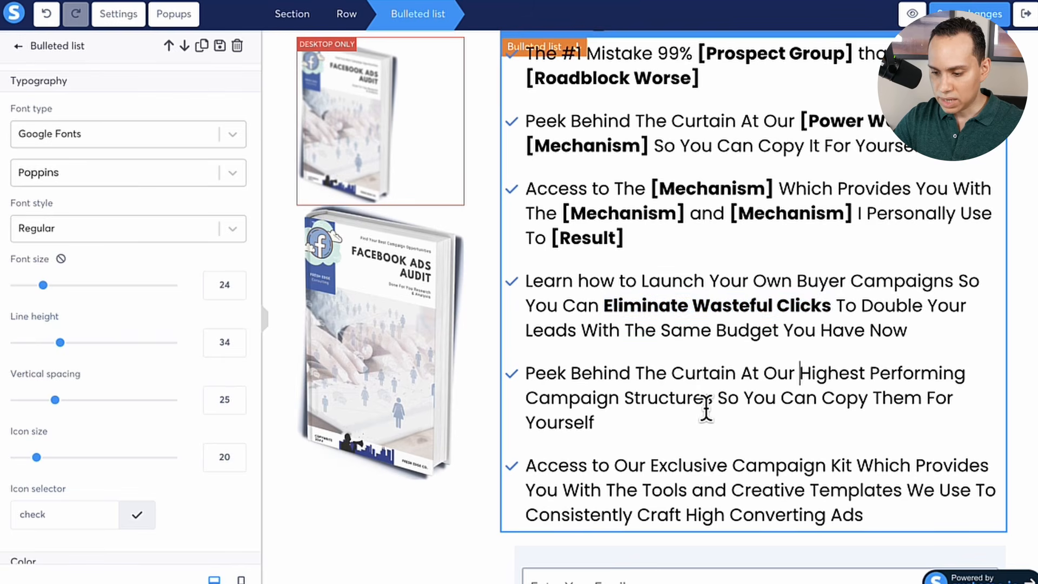
{"action": "left_click", "coordinate": [709, 406], "text": "shift"}
{"action": "key", "text": "super+b"}
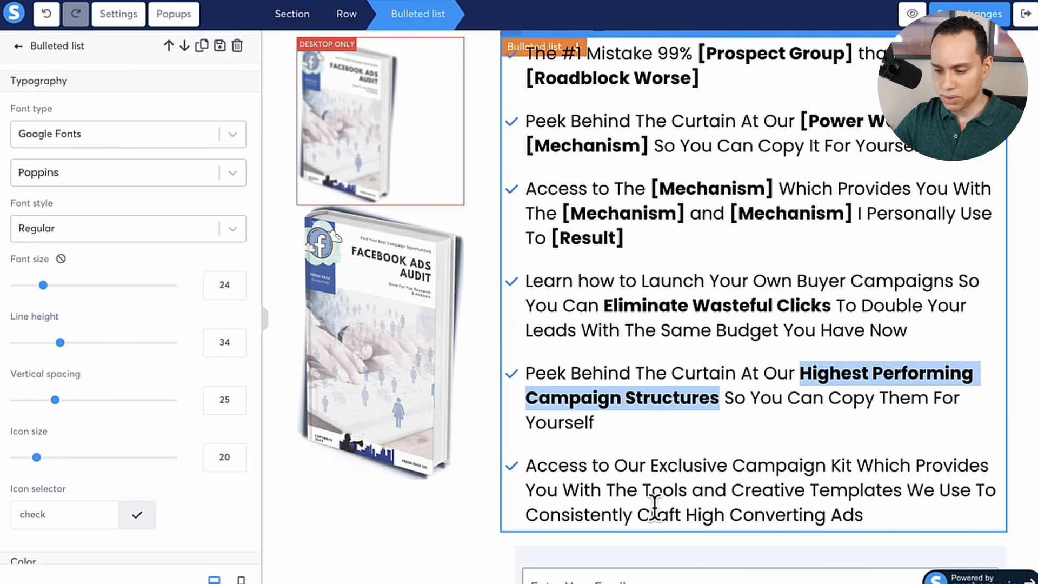
{"action": "left_click", "coordinate": [640, 514]}
{"action": "key", "text": "shift+End"}
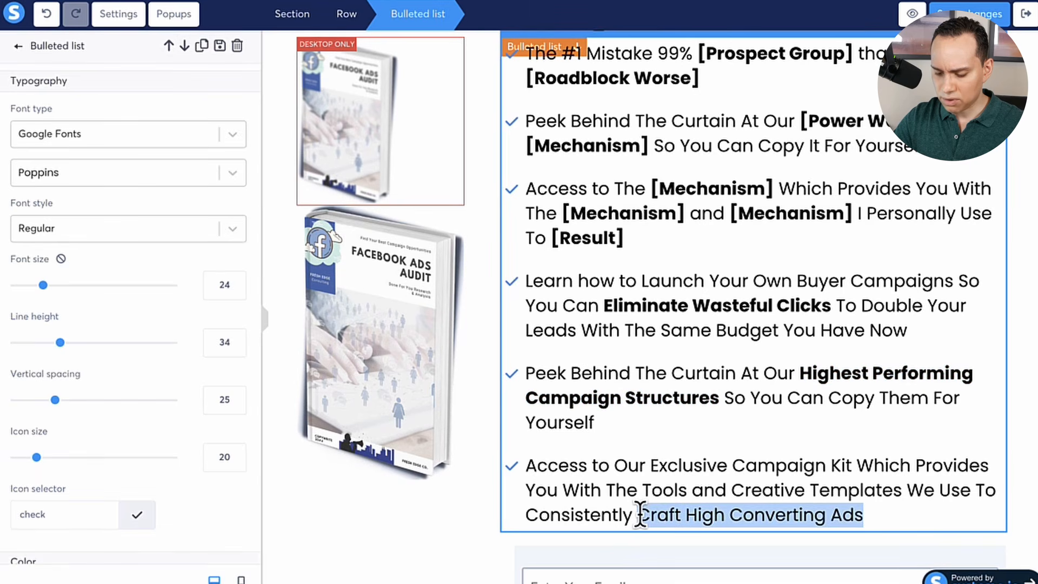
{"action": "key", "text": "ctrl+b"}
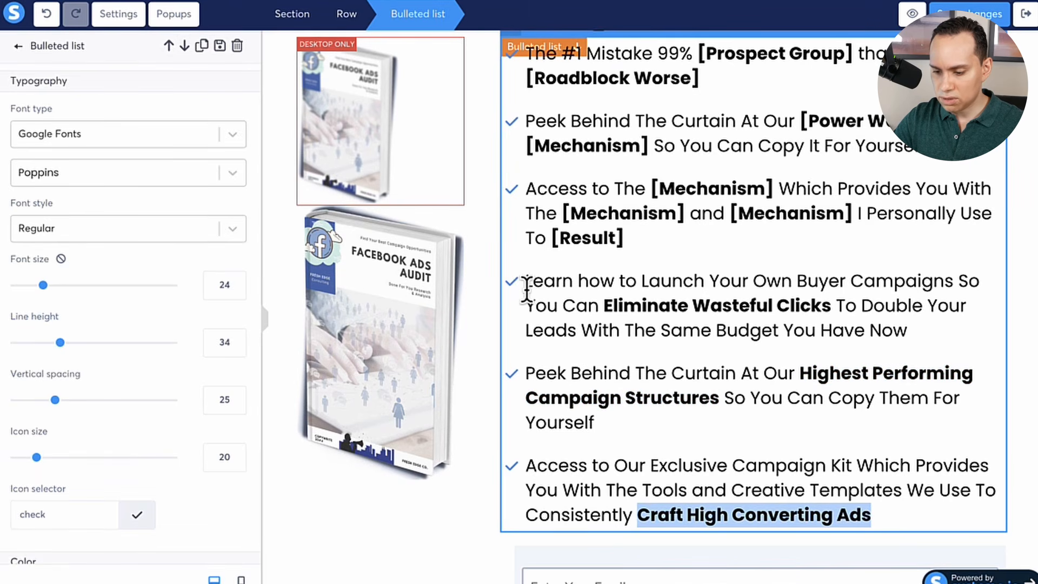
Step: Delete the three bracketed placeholder bullets above the prepared bullets in the landing page list
{"action": "left_click", "coordinate": [631, 243]}
{"action": "scroll", "coordinate": [630, 243], "scroll_direction": "up", "scroll_amount": 4}
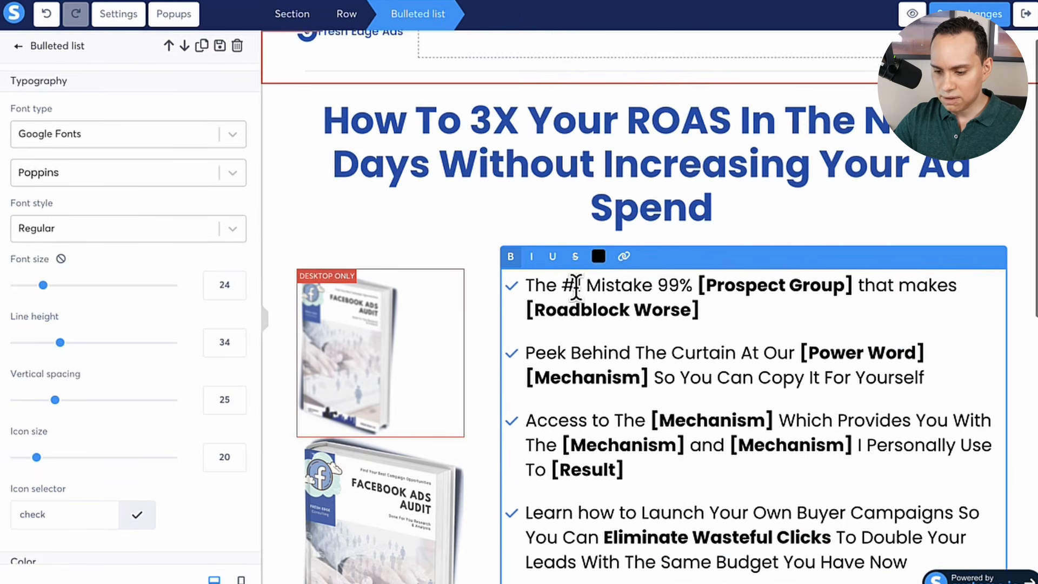
{"action": "left_click", "coordinate": [520, 285], "text": "shift"}
{"action": "key", "text": "BackSpace"}
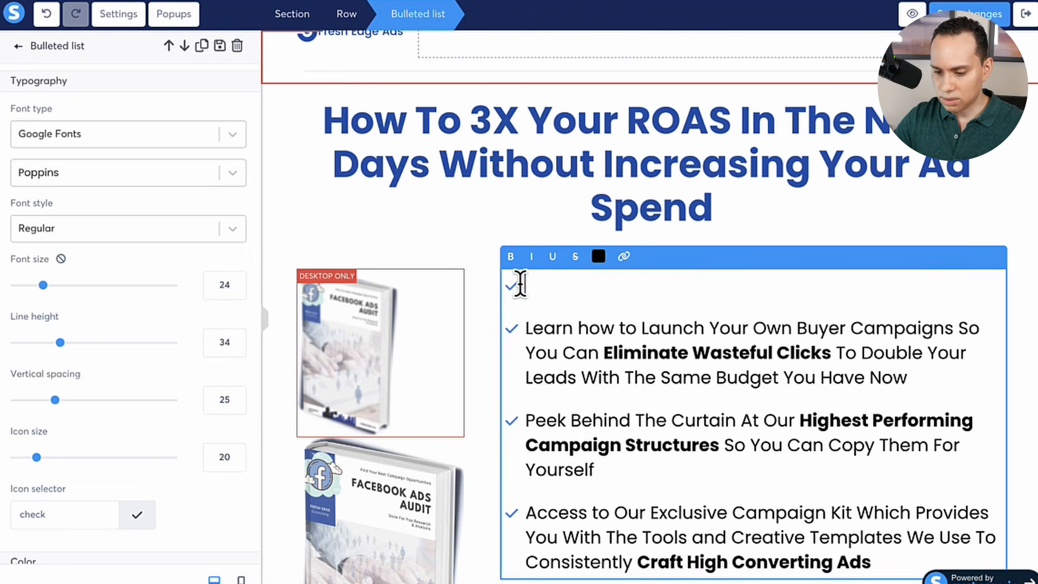
{"action": "left_click", "coordinate": [427, 295]}
{"action": "left_click", "coordinate": [453, 260]}
{"action": "left_click", "coordinate": [583, 88]}
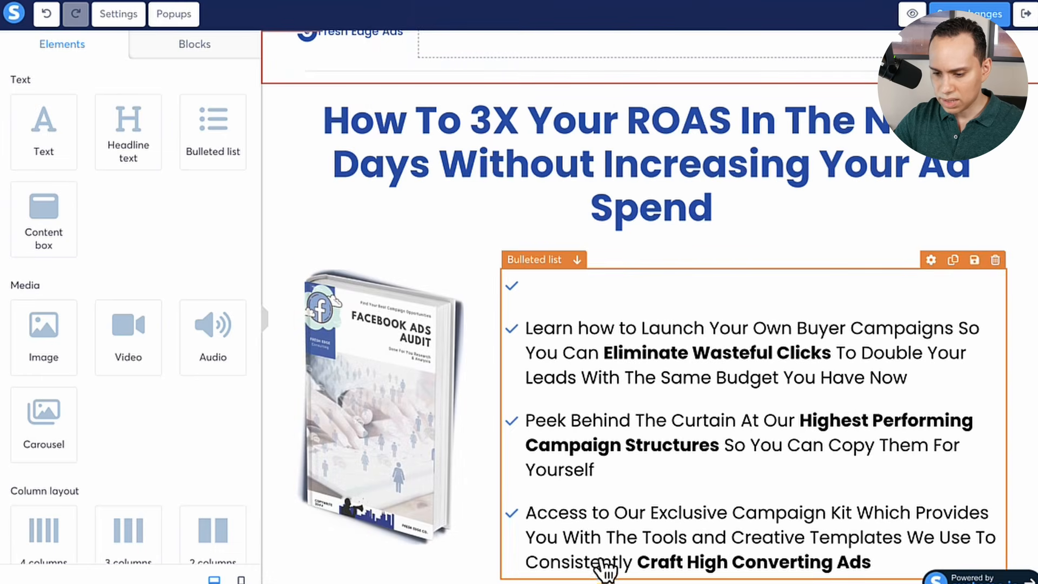
Step: Remove the empty bullet at the start of the list, before "Learn how to Launch Your Own Buyer Campaigns"
{"action": "left_click", "coordinate": [523, 323]}
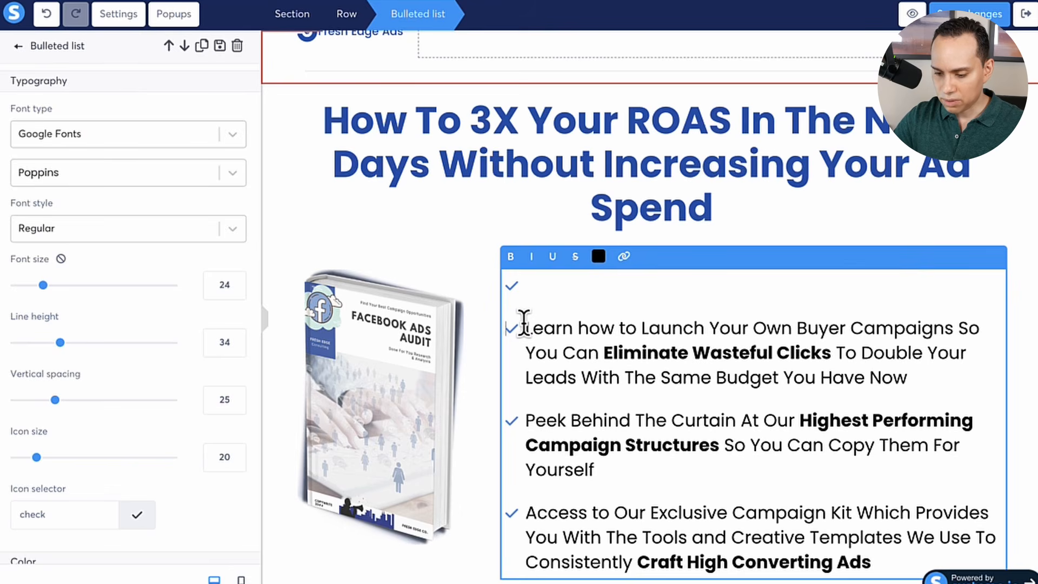
{"action": "key", "text": "BackSpace"}
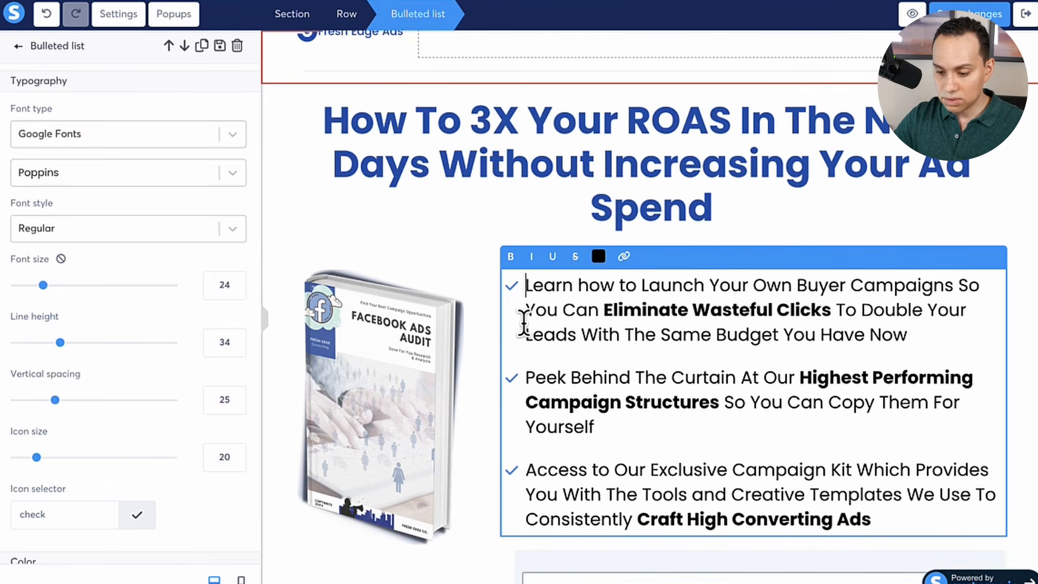
{"action": "left_click", "coordinate": [478, 259]}
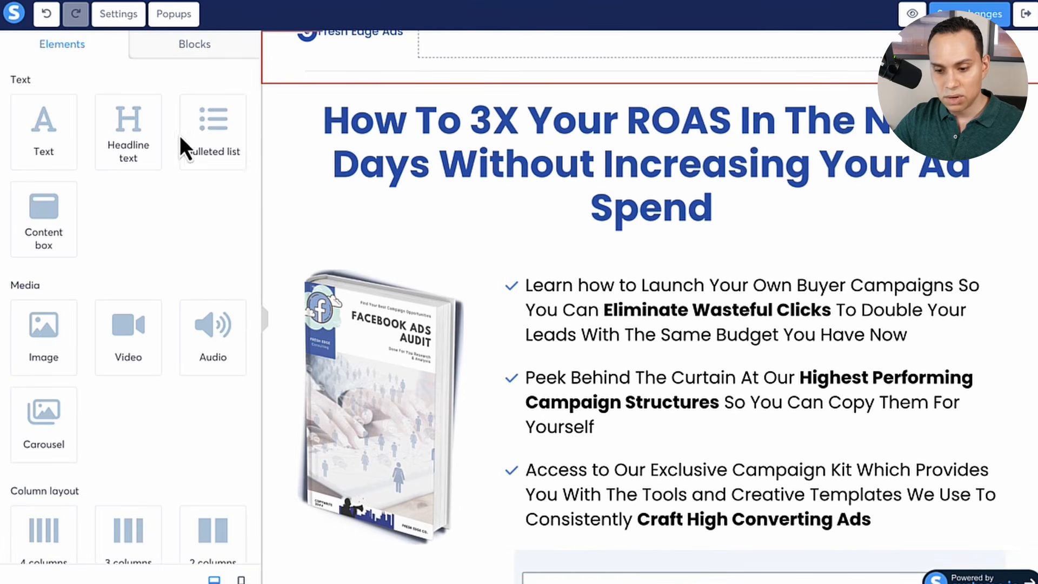
Step: Add a new bulleted list above the existing bullets and increase its font size
{"action": "left_click_drag", "start_coordinate": [214, 132], "coordinate": [724, 298]}
{"action": "left_click", "coordinate": [765, 294]}
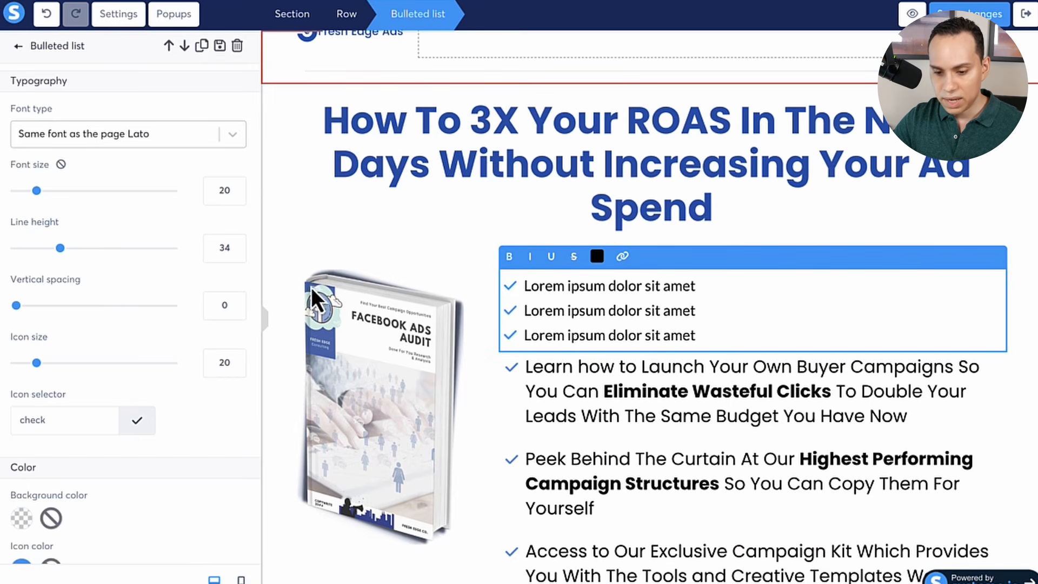
{"action": "scroll", "coordinate": [96, 181], "scroll_direction": "down", "scroll_amount": 1}
{"action": "left_click_drag", "start_coordinate": [36, 166], "coordinate": [85, 149]}
{"action": "scroll", "coordinate": [51, 157], "scroll_direction": "down", "scroll_amount": 3}
{"action": "scroll", "coordinate": [131, 174], "scroll_direction": "down", "scroll_amount": 4}
Step: Browse the icon library and change the new list's check marks to the outlined bandage icon
{"action": "left_click", "coordinate": [136, 172]}
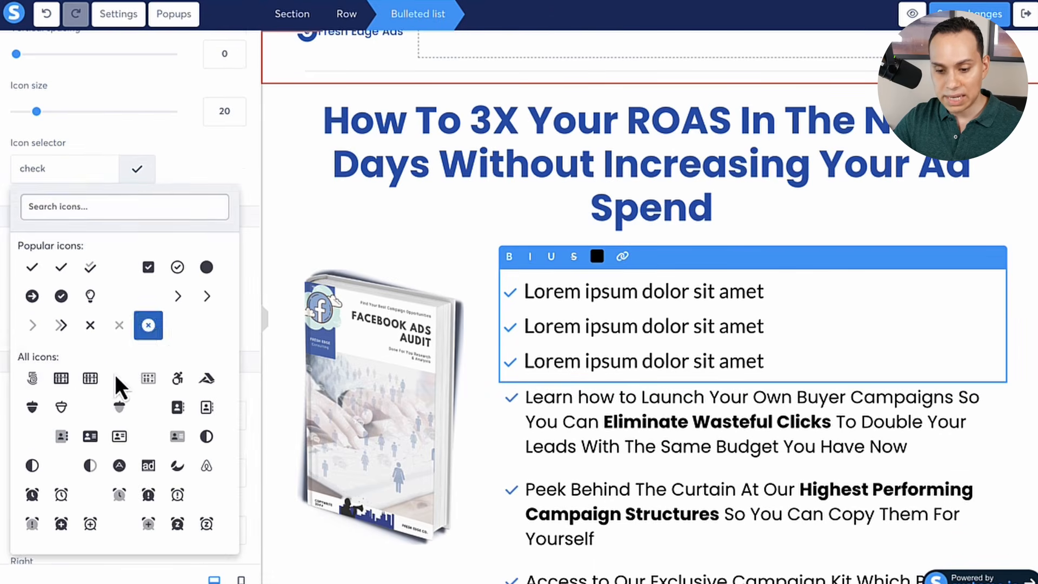
{"action": "scroll", "coordinate": [137, 368], "scroll_direction": "down", "scroll_amount": 6}
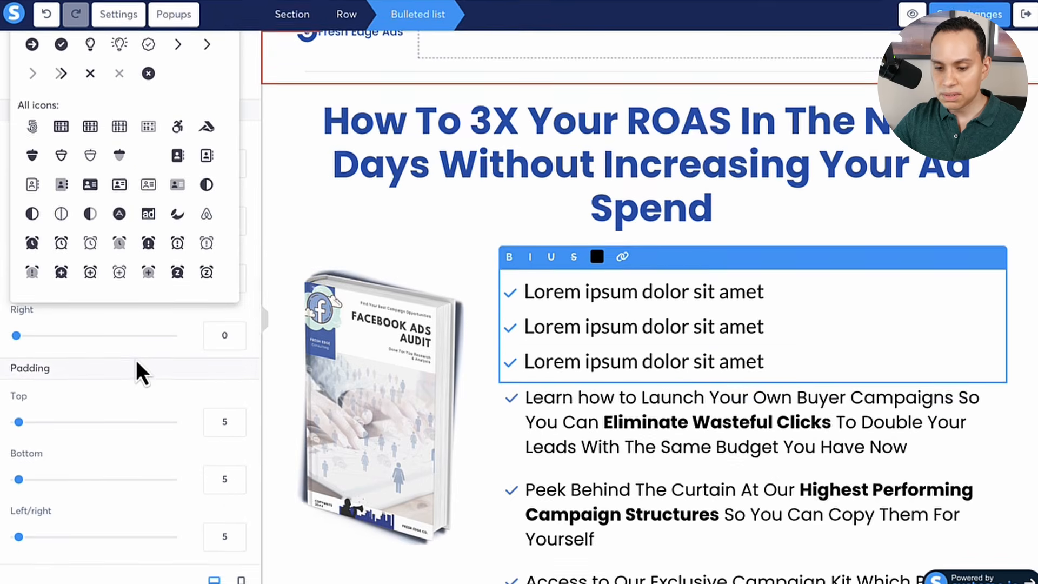
{"action": "scroll", "coordinate": [151, 199], "scroll_direction": "up", "scroll_amount": 2}
{"action": "scroll", "coordinate": [150, 197], "scroll_direction": "down", "scroll_amount": 10}
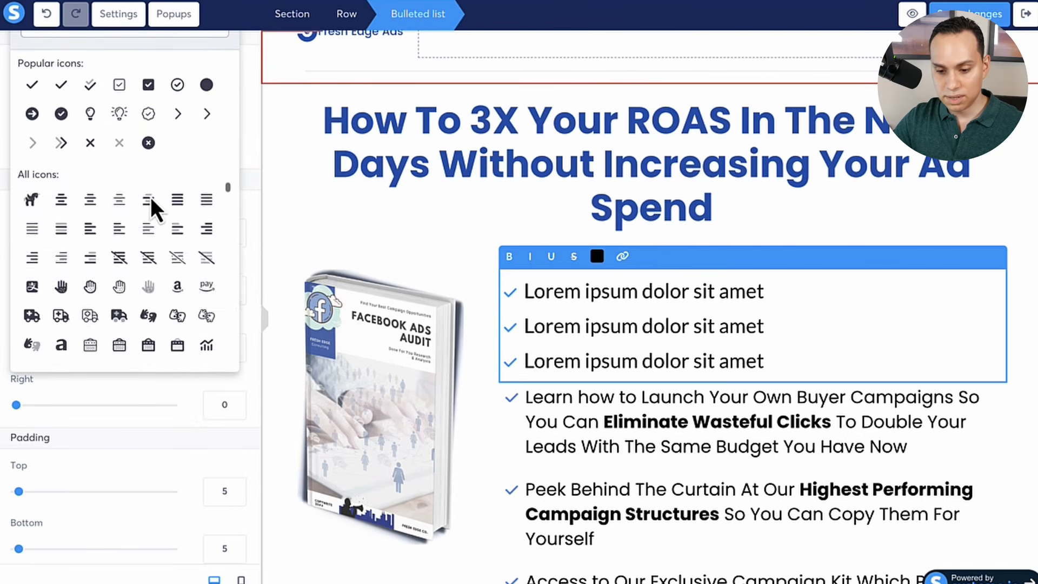
{"action": "scroll", "coordinate": [124, 300], "scroll_direction": "down", "scroll_amount": 10}
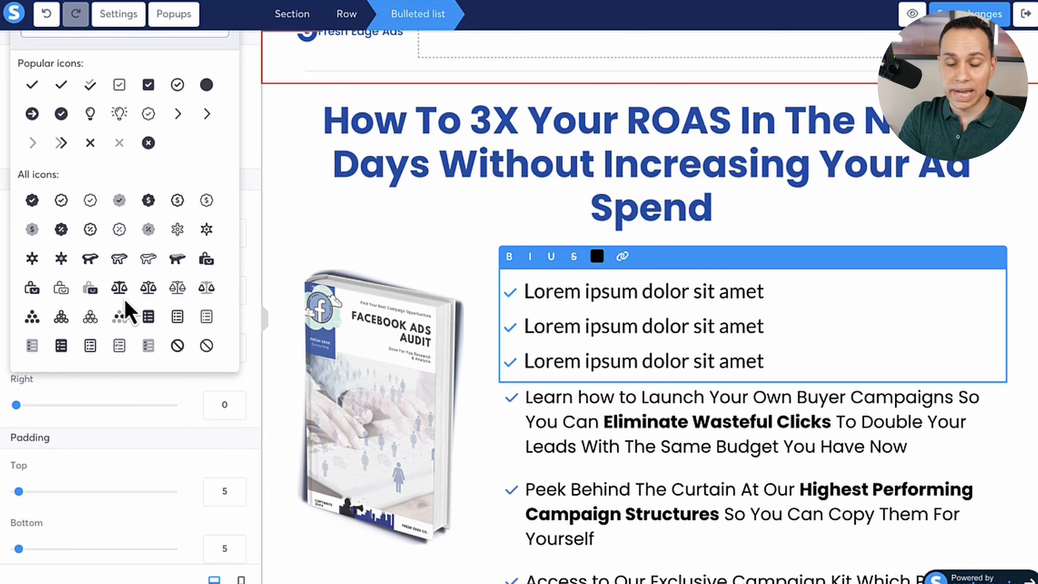
{"action": "scroll", "coordinate": [124, 300], "scroll_direction": "down", "scroll_amount": 2}
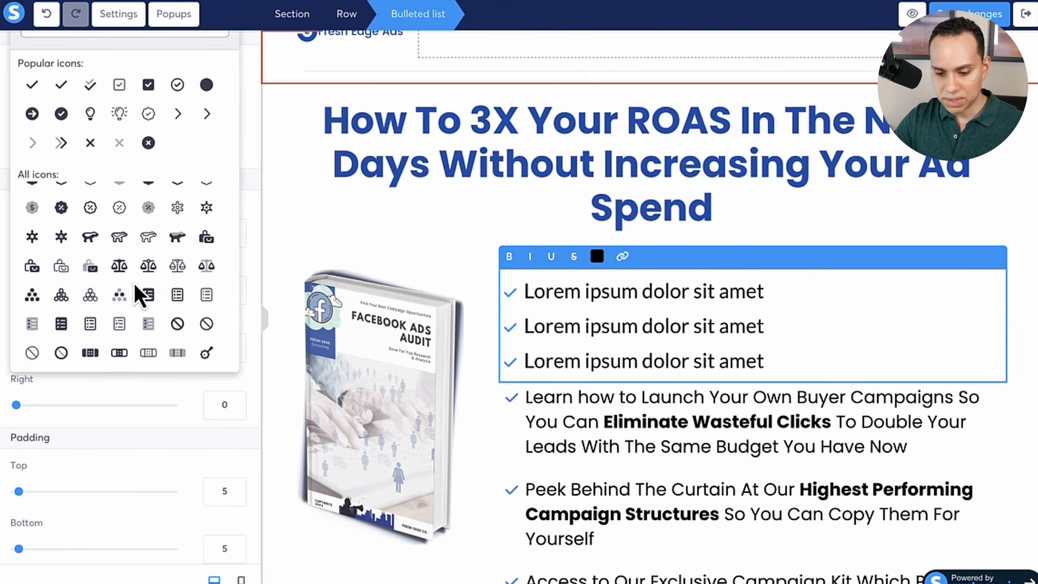
{"action": "scroll", "coordinate": [136, 284], "scroll_direction": "down", "scroll_amount": 4}
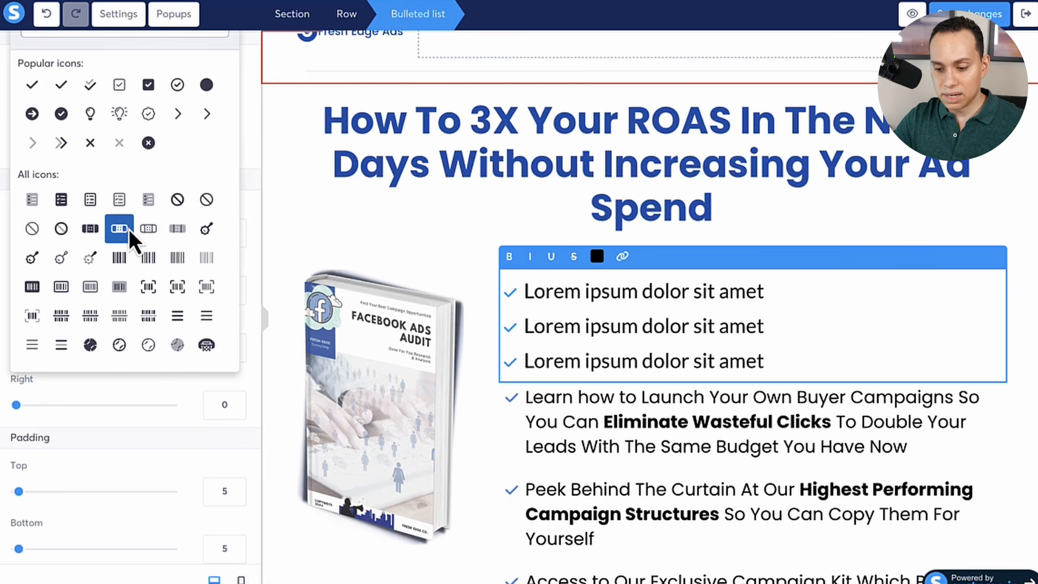
{"action": "left_click", "coordinate": [130, 238]}
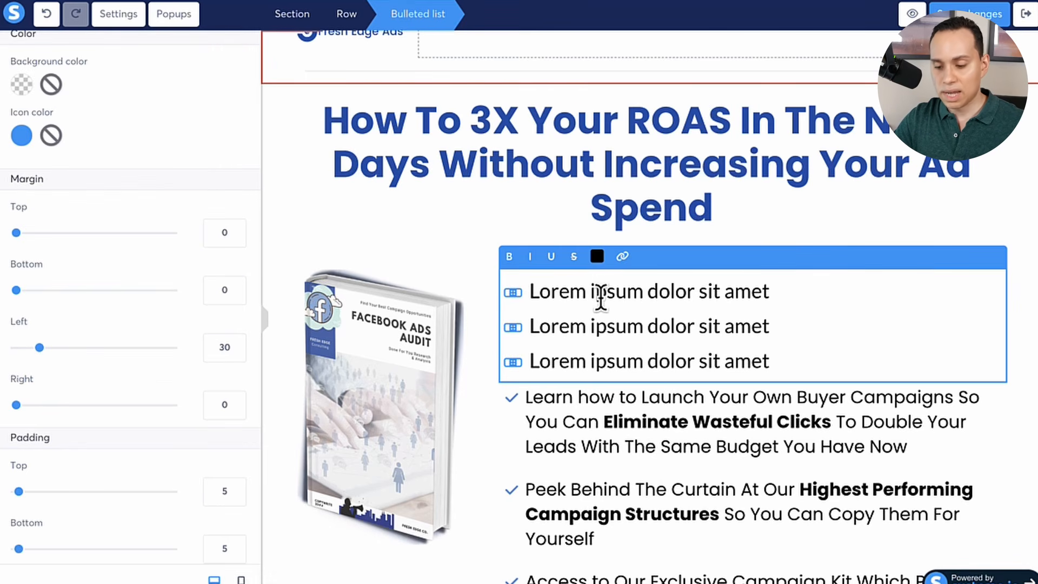
Step: Delete the added Lorem ipsum bulleted list above the prepared bullets and confirm the deletion
{"action": "scroll", "coordinate": [600, 297], "scroll_direction": "down", "scroll_amount": 2}
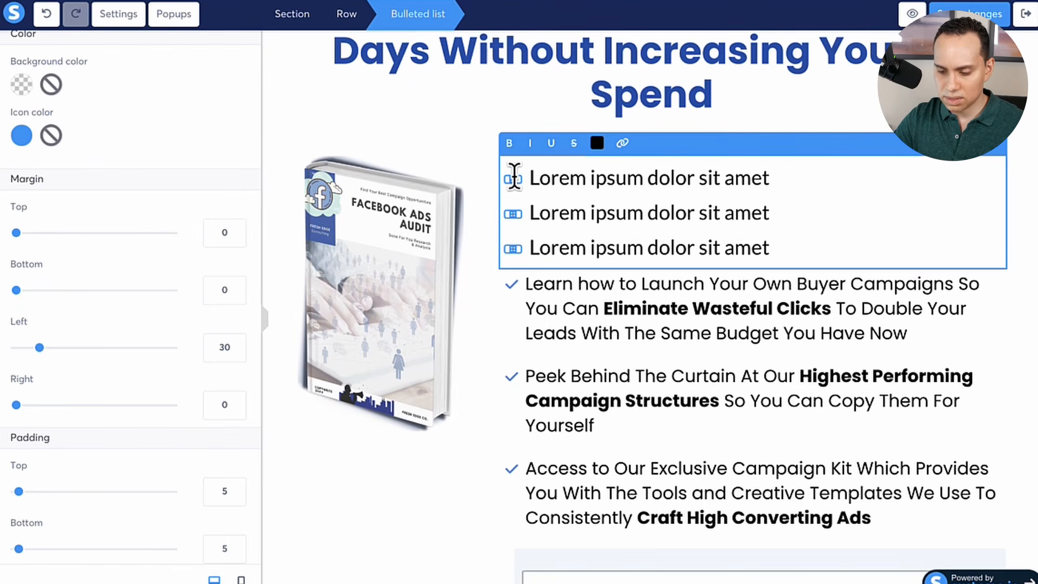
{"action": "left_click", "coordinate": [881, 394]}
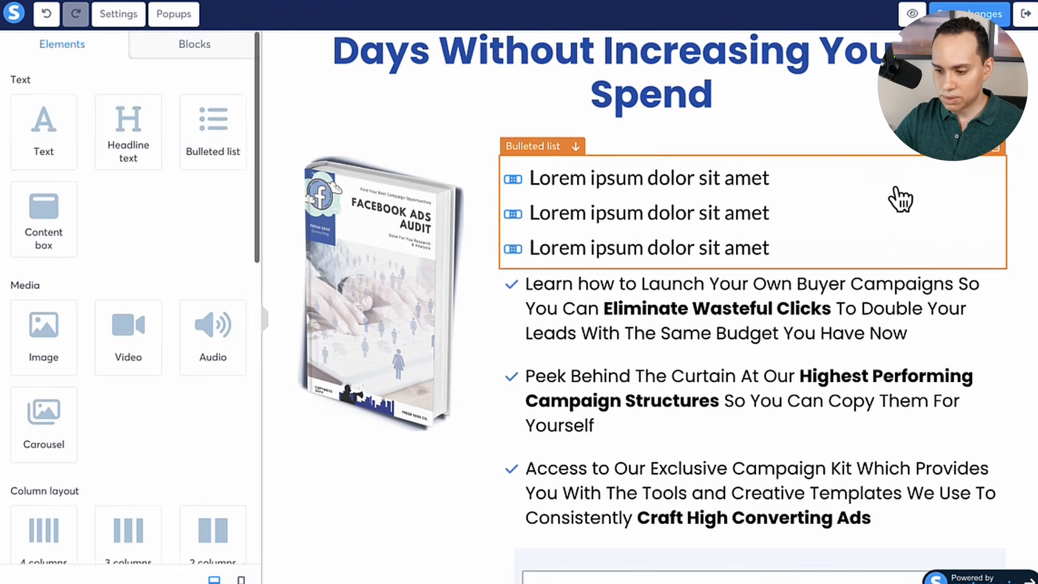
{"action": "left_click", "coordinate": [996, 148]}
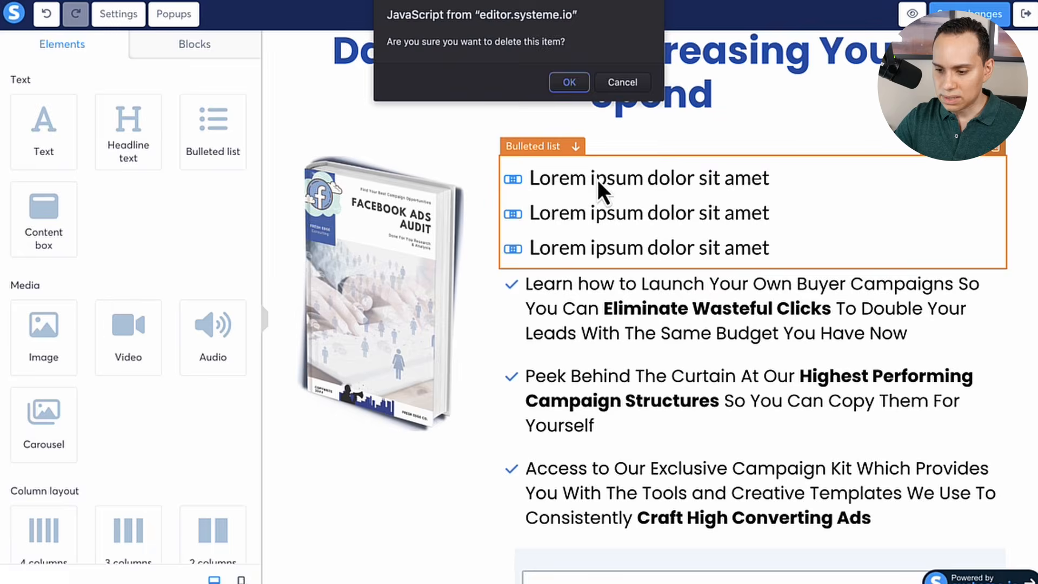
{"action": "left_click", "coordinate": [570, 83]}
Step: Review the page from the headline through the bullets and email form to the placeholder testimonial
{"action": "left_click", "coordinate": [278, 167]}
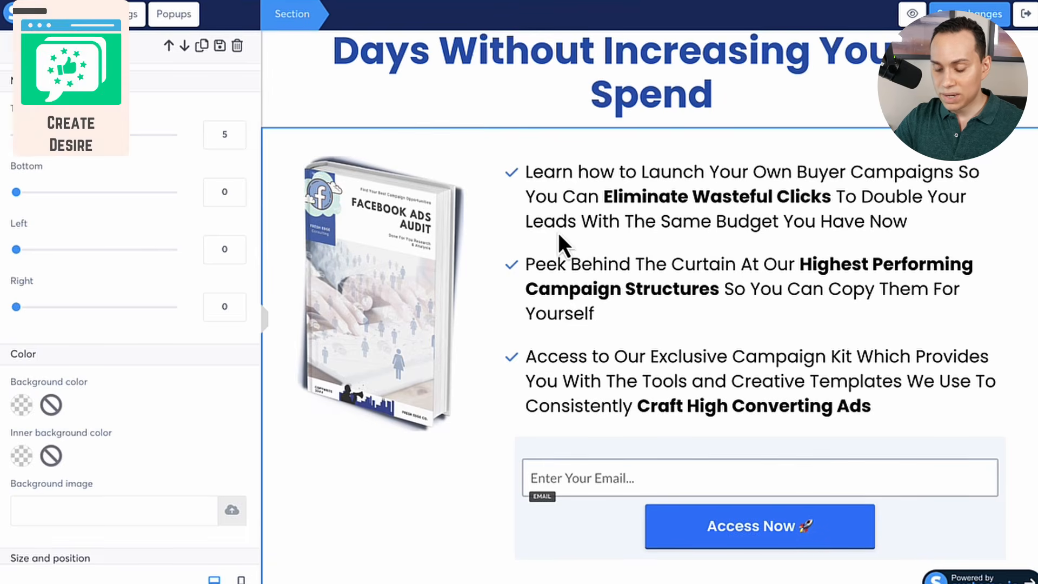
{"action": "left_click", "coordinate": [558, 233]}
{"action": "scroll", "coordinate": [558, 233], "scroll_direction": "down", "scroll_amount": 4}
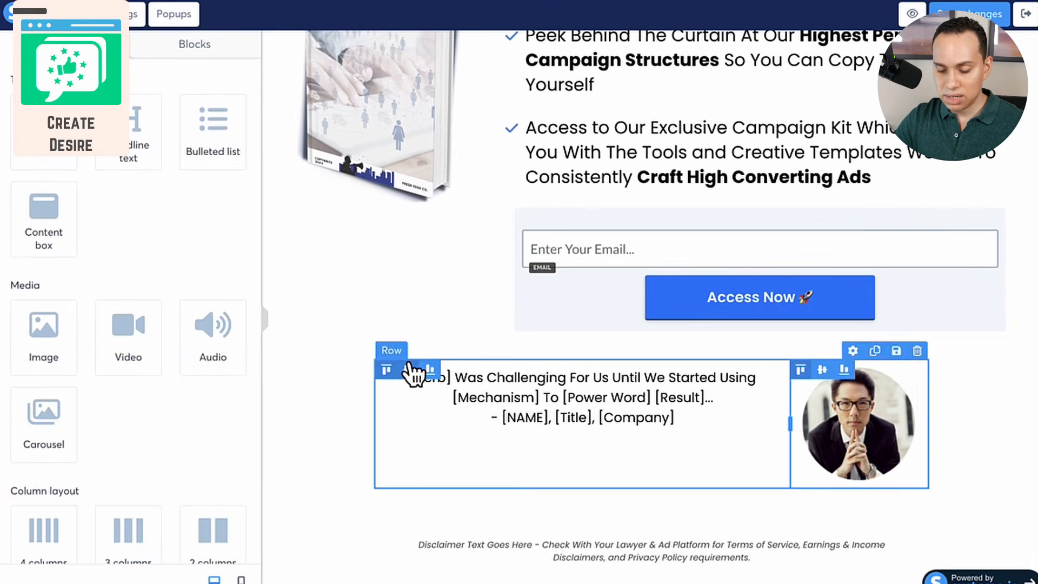
{"action": "scroll", "coordinate": [408, 371], "scroll_direction": "up", "scroll_amount": 1}
{"action": "scroll", "coordinate": [549, 455], "scroll_direction": "up", "scroll_amount": 6}
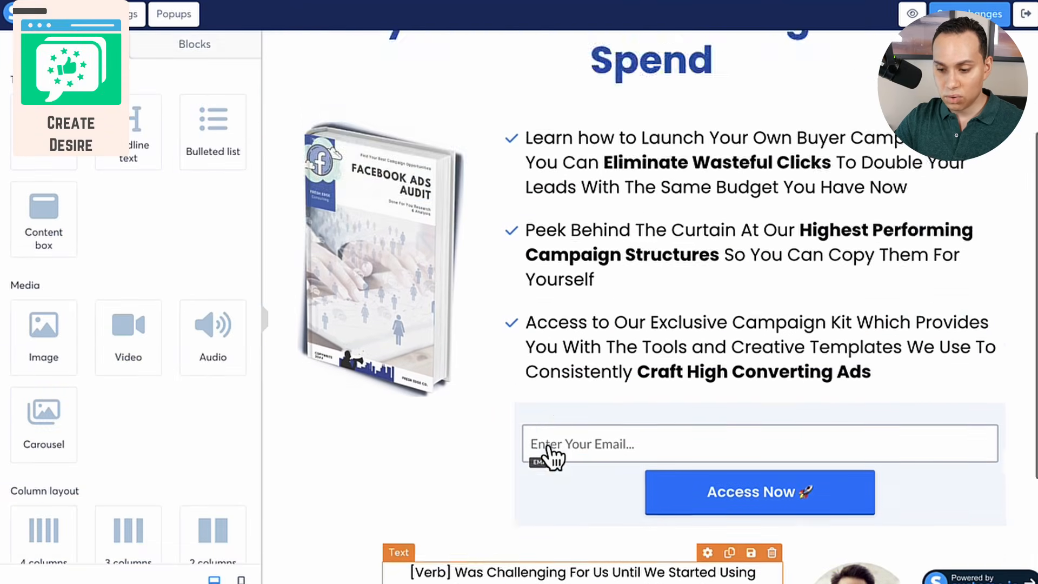
{"action": "scroll", "coordinate": [560, 278], "scroll_direction": "down", "scroll_amount": 3}
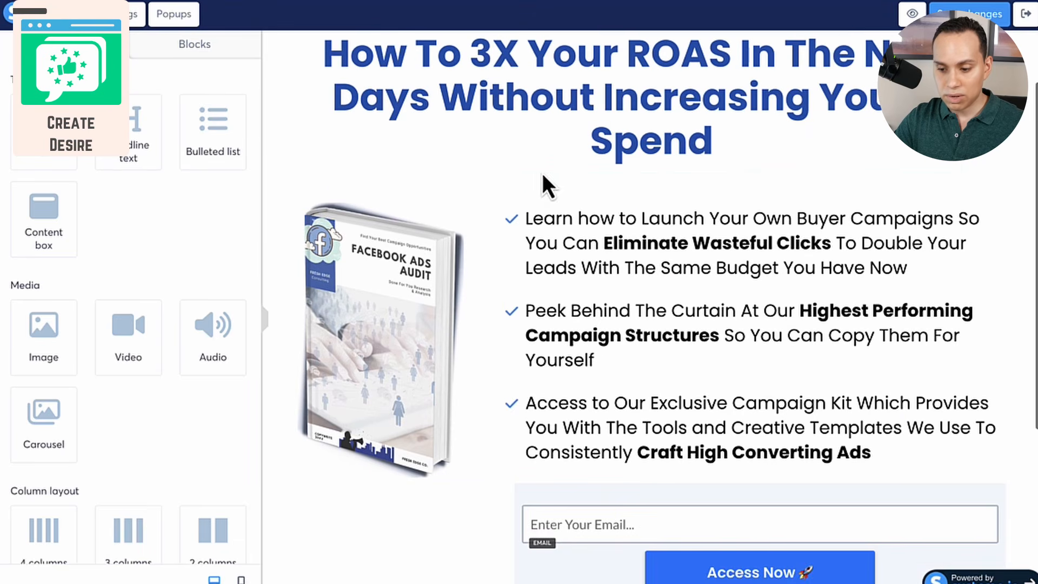
{"action": "scroll", "coordinate": [584, 189], "scroll_direction": "down", "scroll_amount": 8}
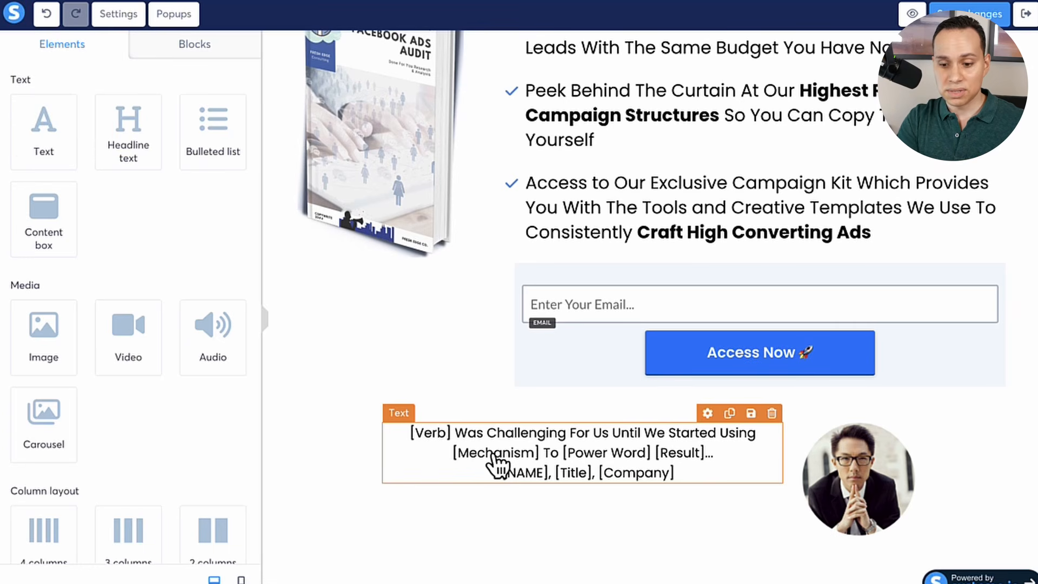
Step: Browse the ready-made testimonial block designs and return to the page elements
{"action": "left_click", "coordinate": [199, 45]}
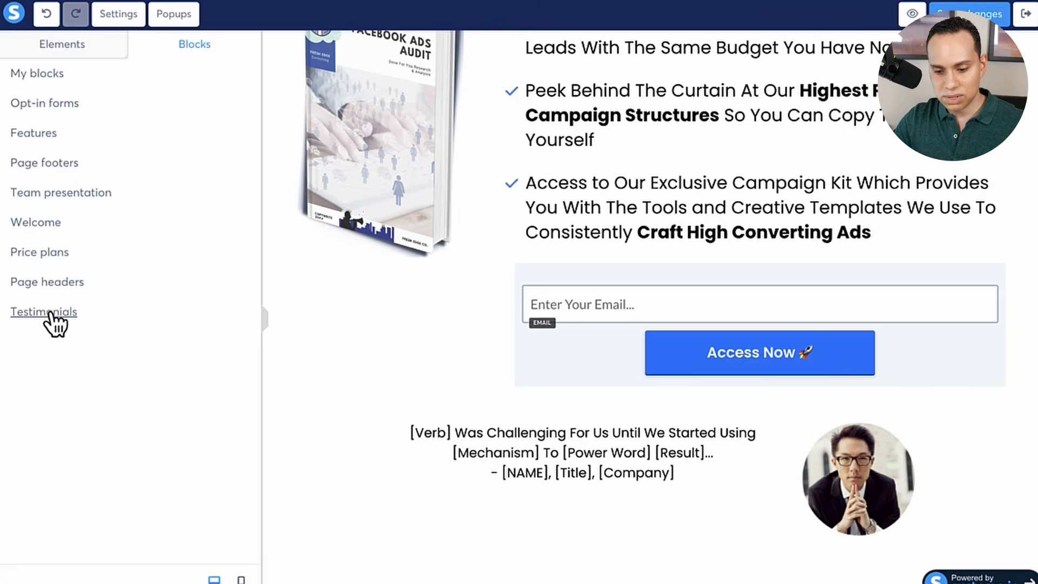
{"action": "left_click", "coordinate": [49, 310]}
{"action": "scroll", "coordinate": [113, 311], "scroll_direction": "down", "scroll_amount": 12}
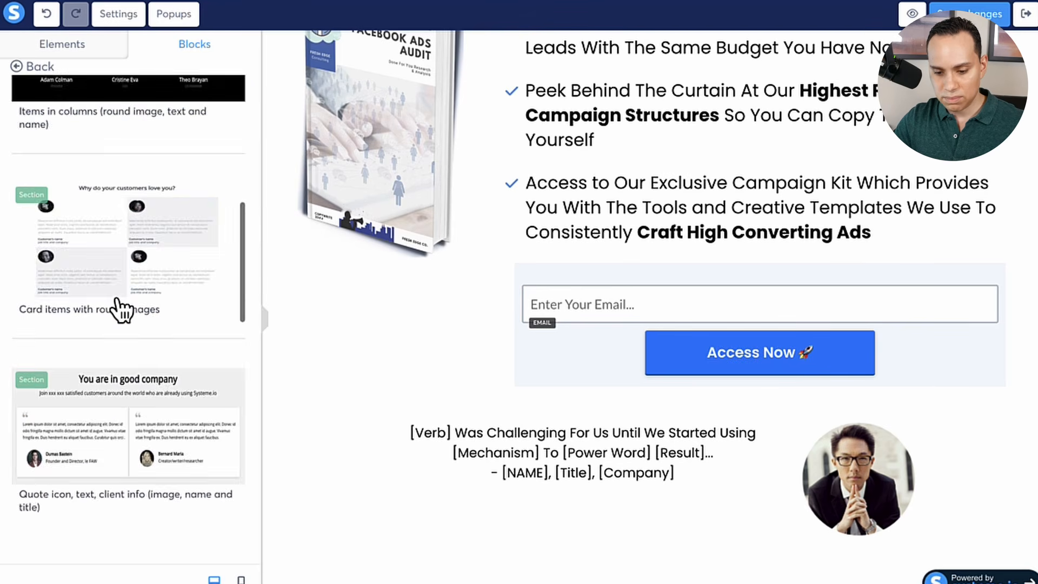
{"action": "scroll", "coordinate": [121, 309], "scroll_direction": "up", "scroll_amount": 1}
{"action": "scroll", "coordinate": [116, 346], "scroll_direction": "down", "scroll_amount": 6}
{"action": "scroll", "coordinate": [119, 324], "scroll_direction": "up", "scroll_amount": 3}
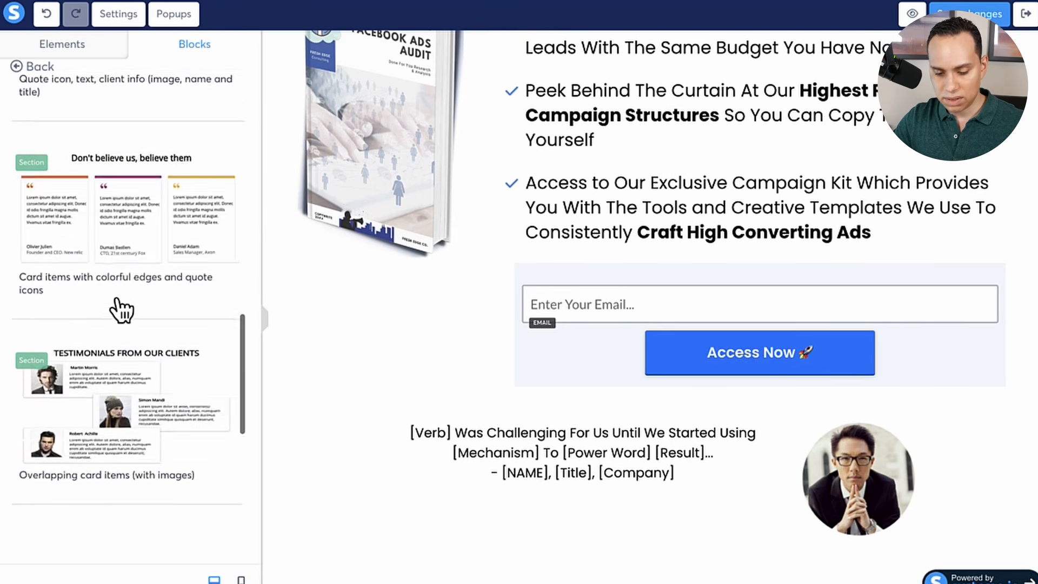
{"action": "scroll", "coordinate": [121, 306], "scroll_direction": "down", "scroll_amount": 6}
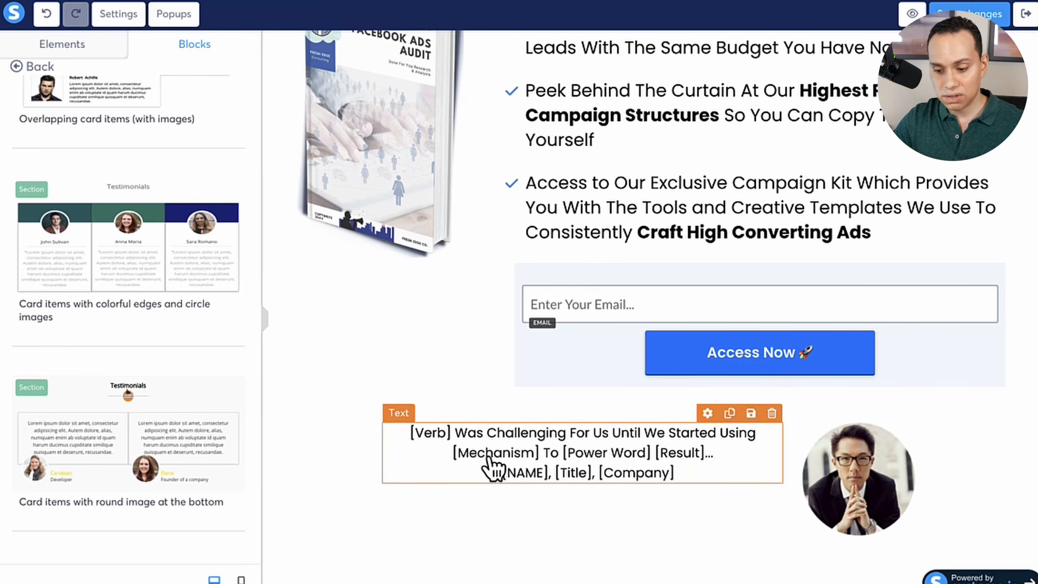
{"action": "left_click", "coordinate": [34, 67]}
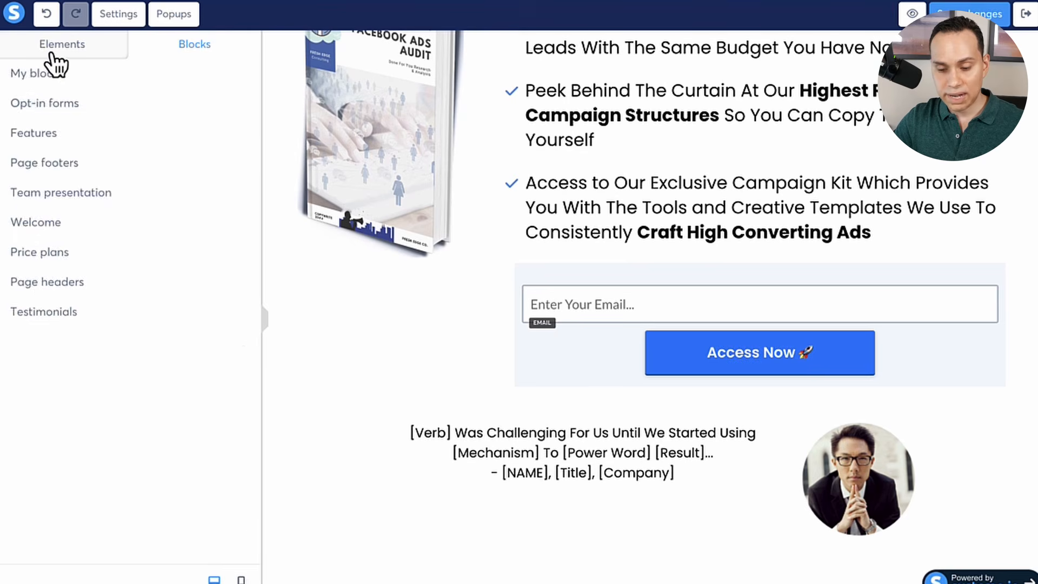
{"action": "left_click", "coordinate": [71, 46]}
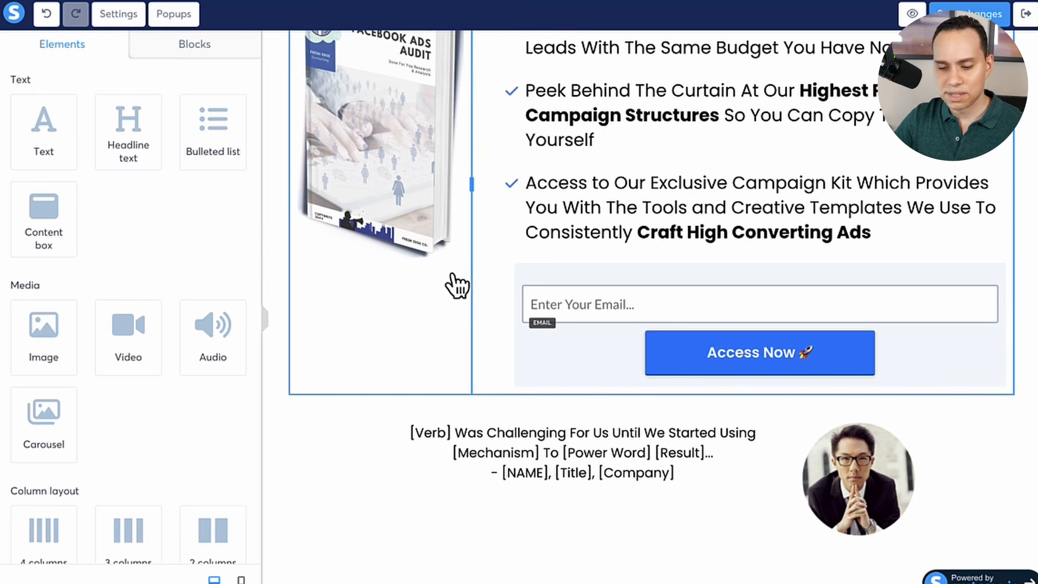
{"action": "scroll", "coordinate": [439, 304], "scroll_direction": "up", "scroll_amount": 6}
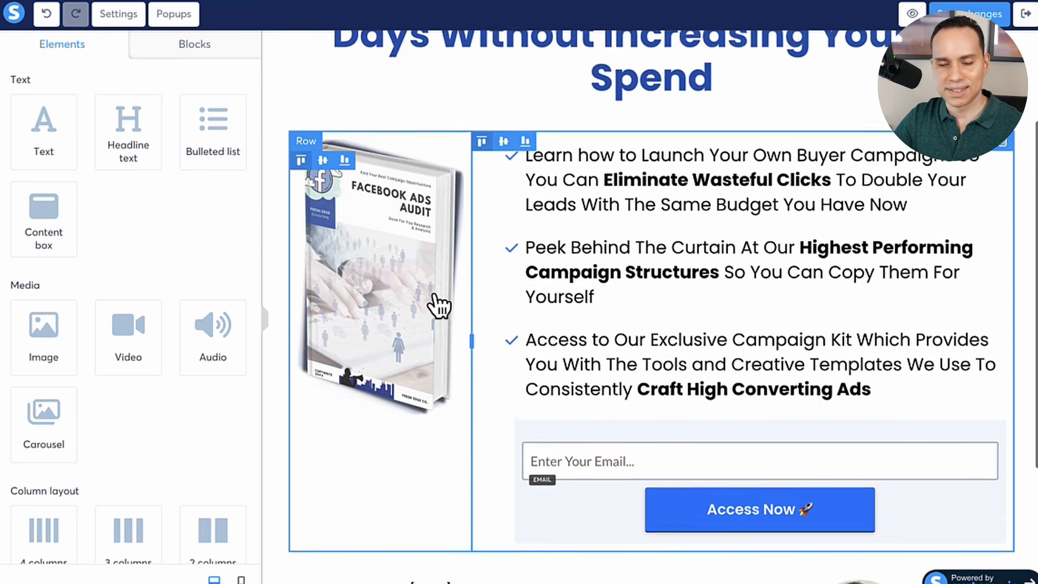
{"action": "scroll", "coordinate": [549, 250], "scroll_direction": "down", "scroll_amount": 7}
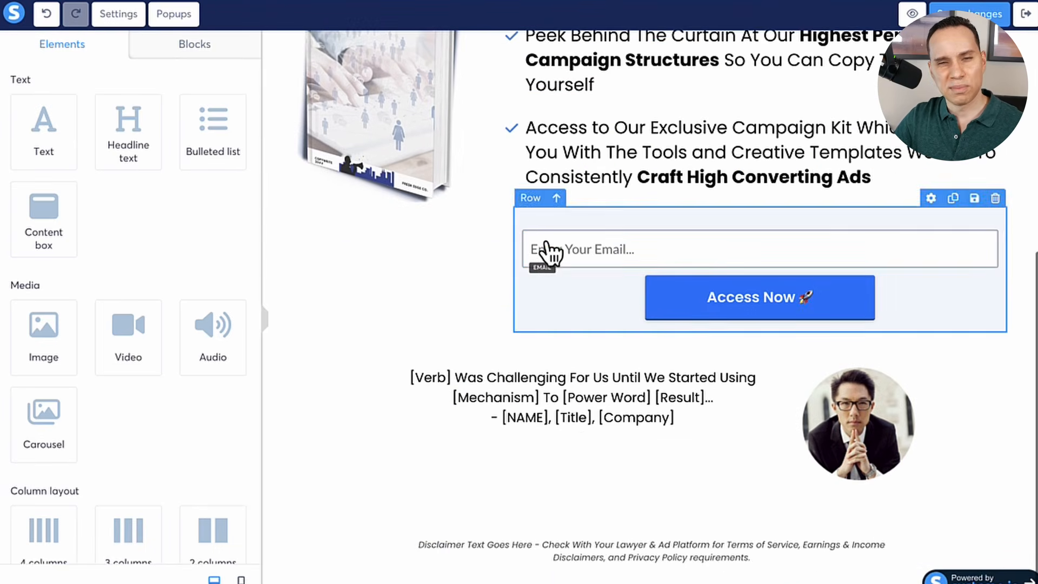
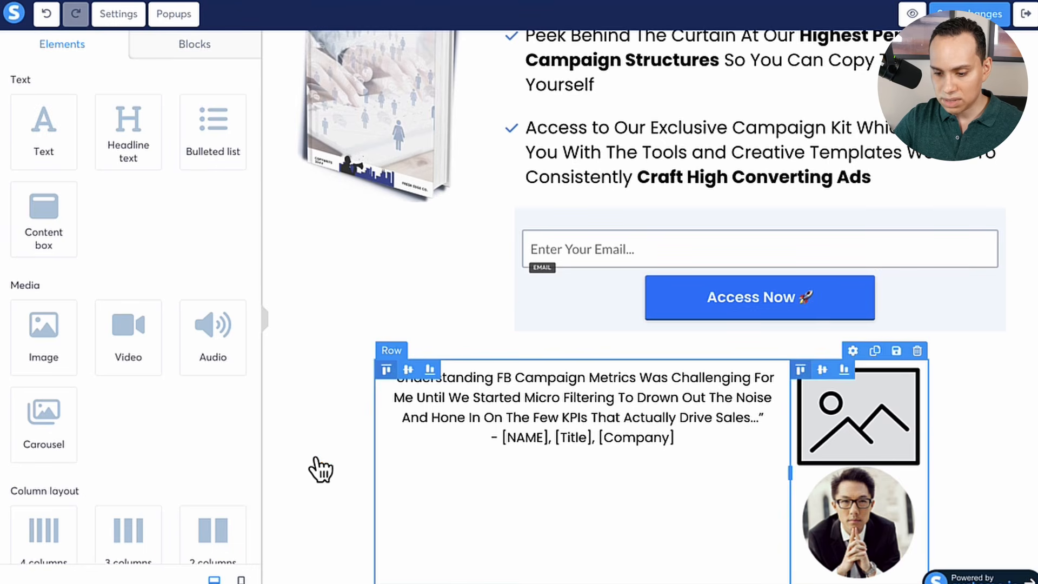
Step: Widen the image column of the testimonial row, and return the column divider to its original position
{"action": "left_click", "coordinate": [387, 464]}
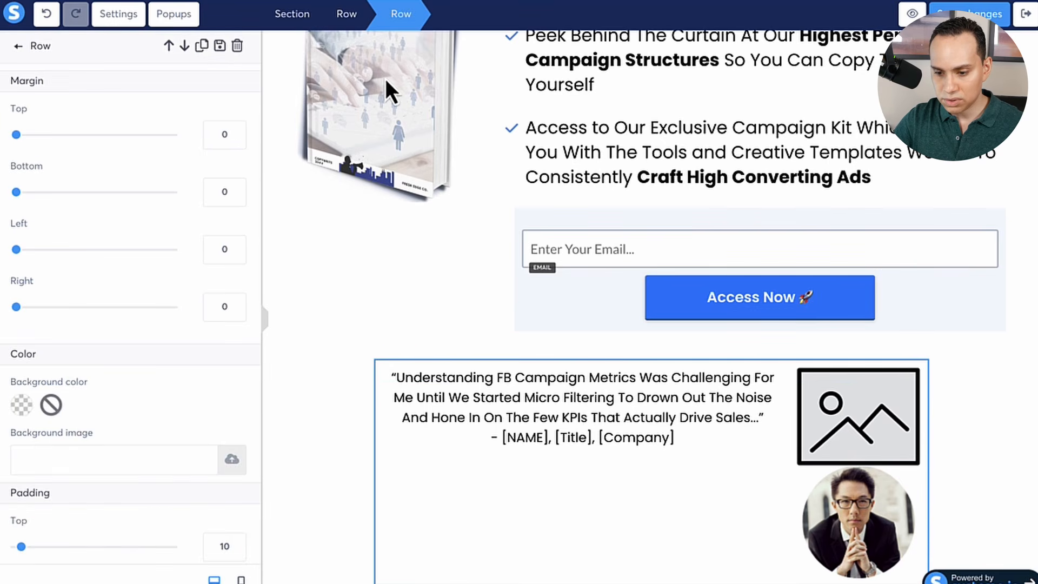
{"action": "left_click", "coordinate": [606, 465]}
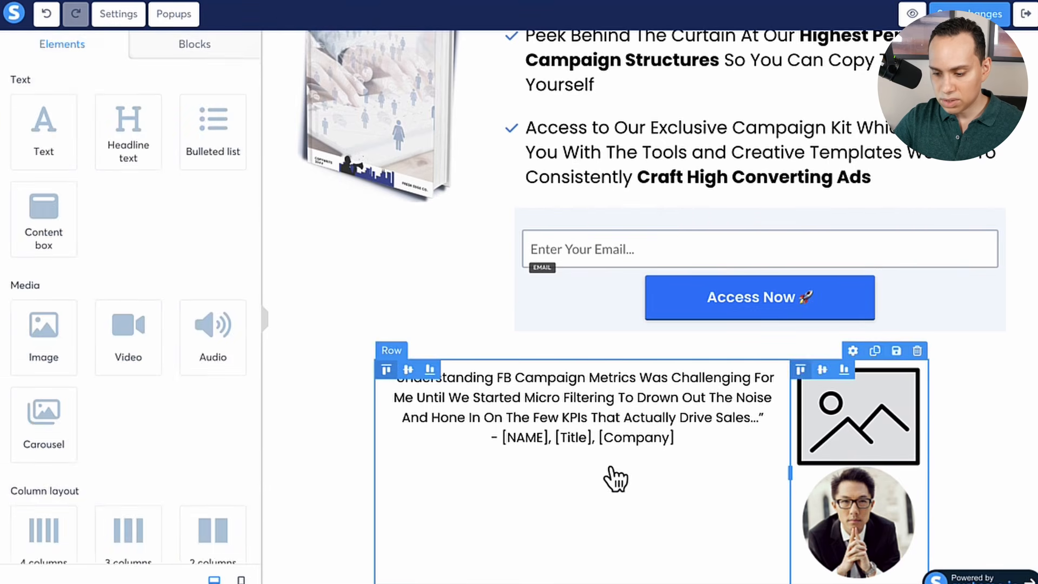
{"action": "left_click_drag", "start_coordinate": [789, 471], "coordinate": [687, 476]}
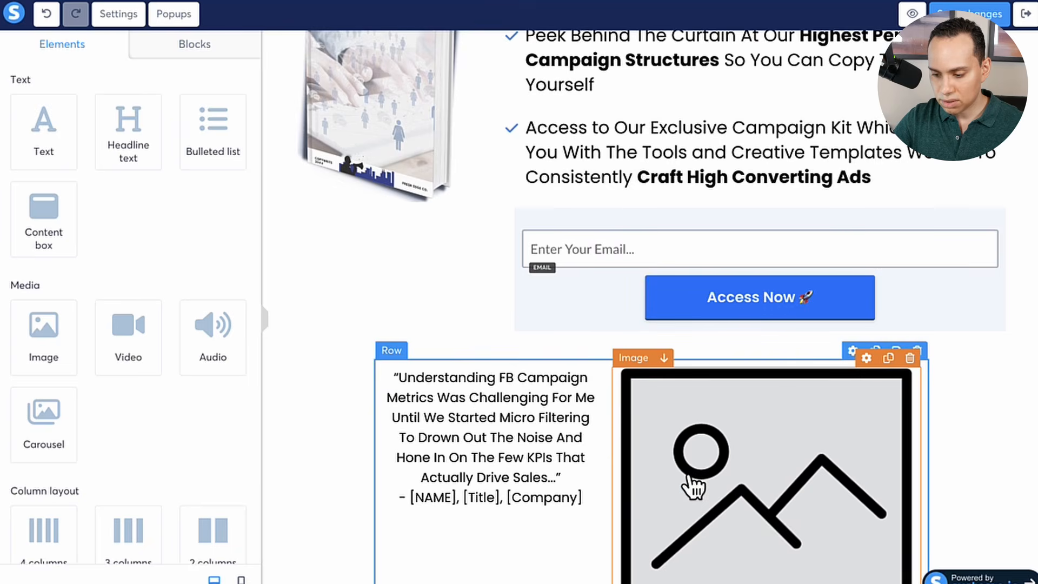
{"action": "scroll", "coordinate": [692, 486], "scroll_direction": "down", "scroll_amount": 5}
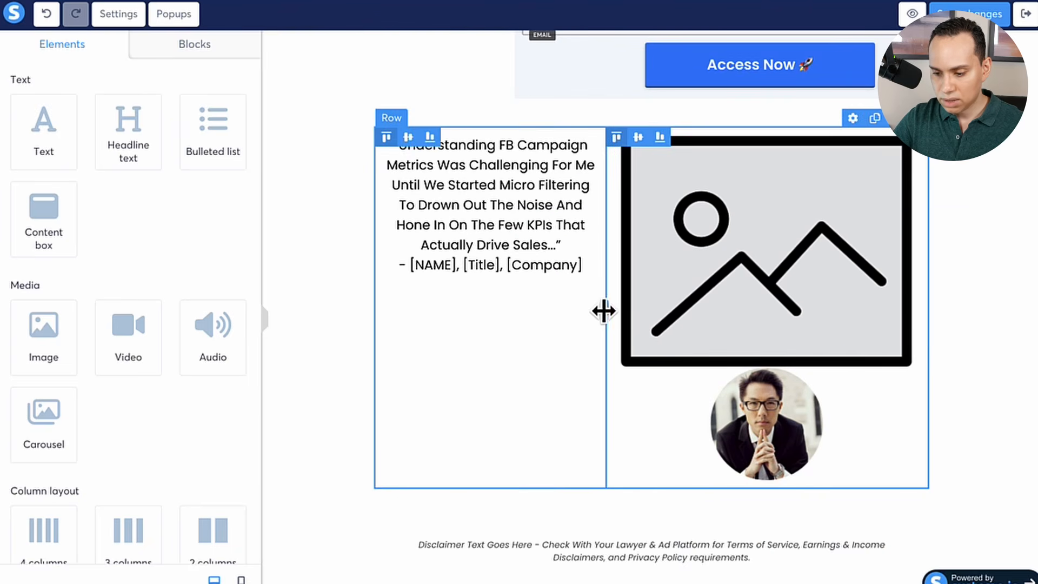
{"action": "left_click_drag", "start_coordinate": [604, 311], "coordinate": [746, 310]}
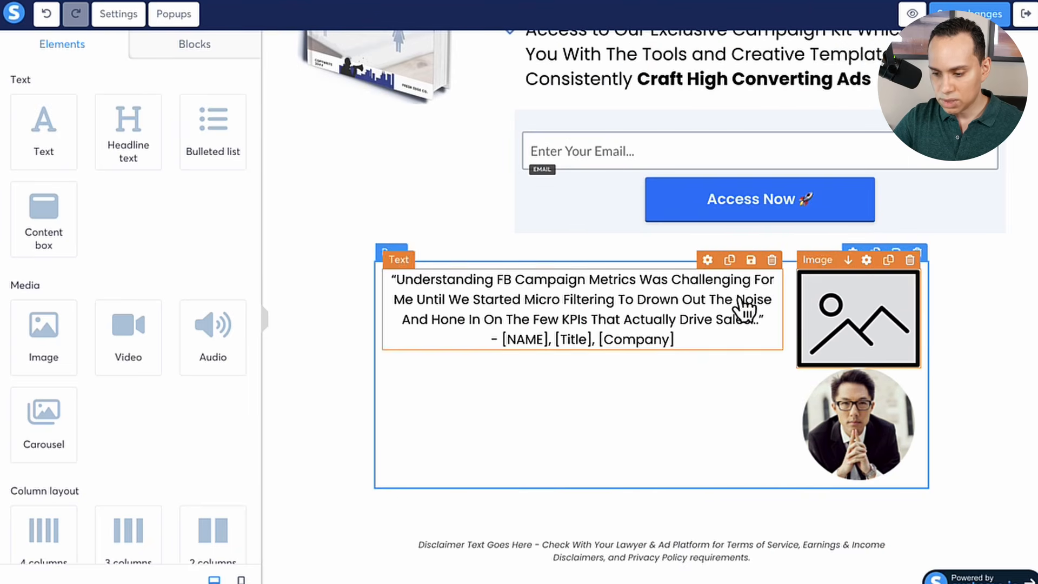
Step: Replace the testimonial's placeholder image with the circular teal-background profile photo from the previously uploaded images
{"action": "left_click", "coordinate": [890, 313]}
{"action": "left_click", "coordinate": [230, 108]}
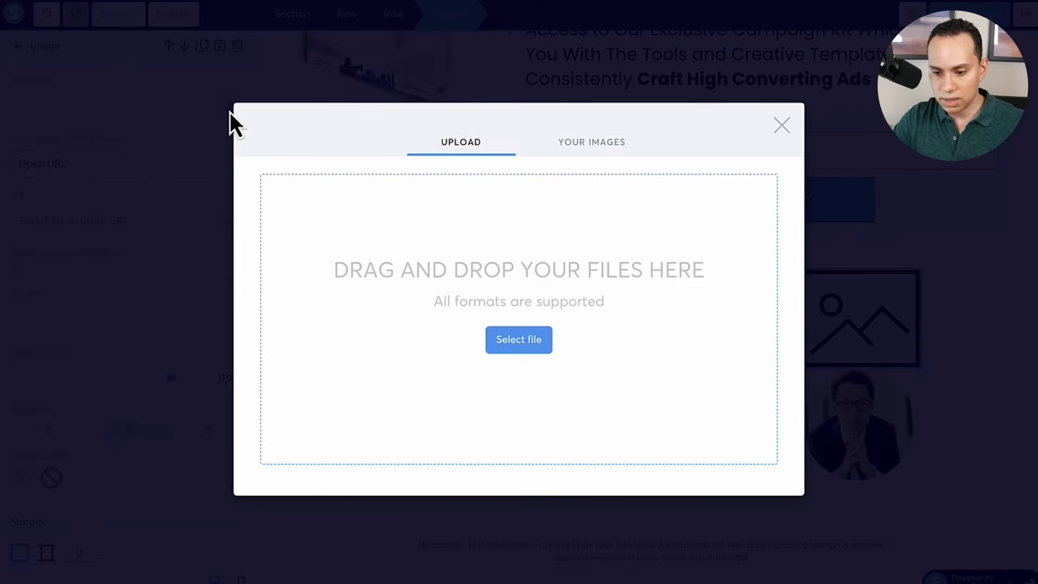
{"action": "left_click", "coordinate": [627, 146]}
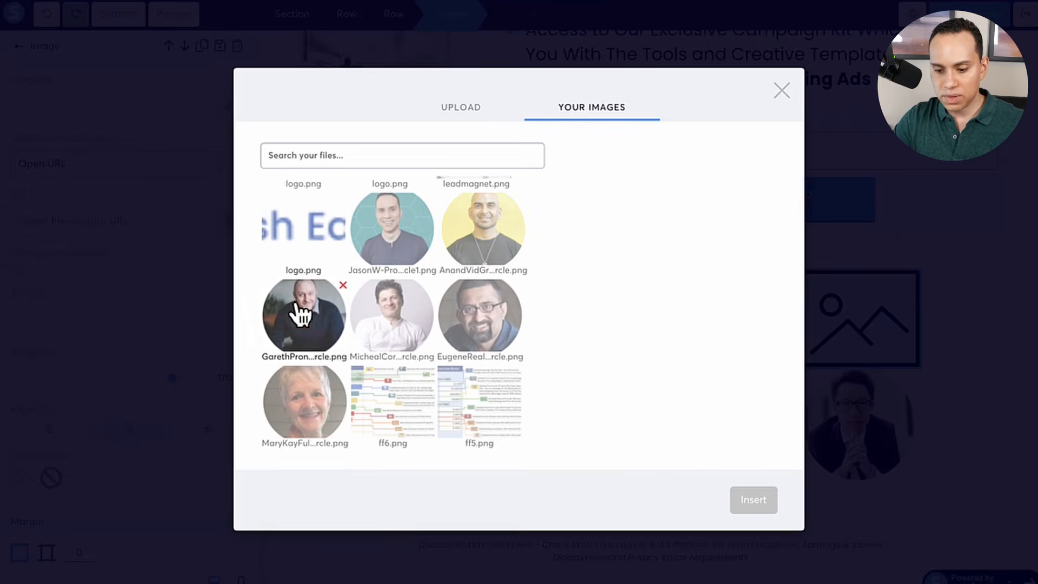
{"action": "left_click", "coordinate": [398, 232]}
{"action": "left_click", "coordinate": [735, 495]}
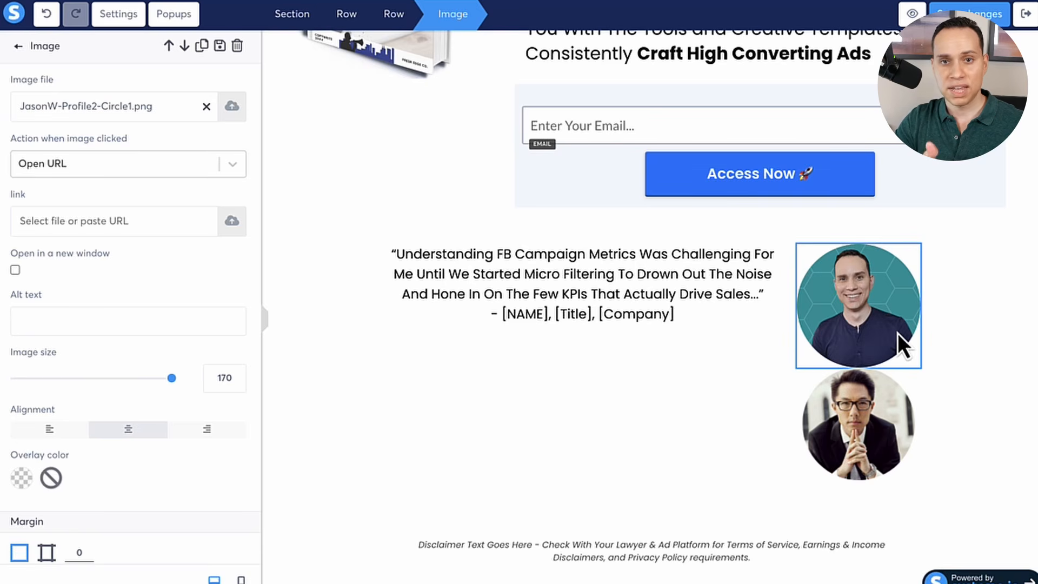
Step: Delete the extra portrait of the man in glasses below the new profile photo and confirm the deletion
{"action": "left_click", "coordinate": [889, 452]}
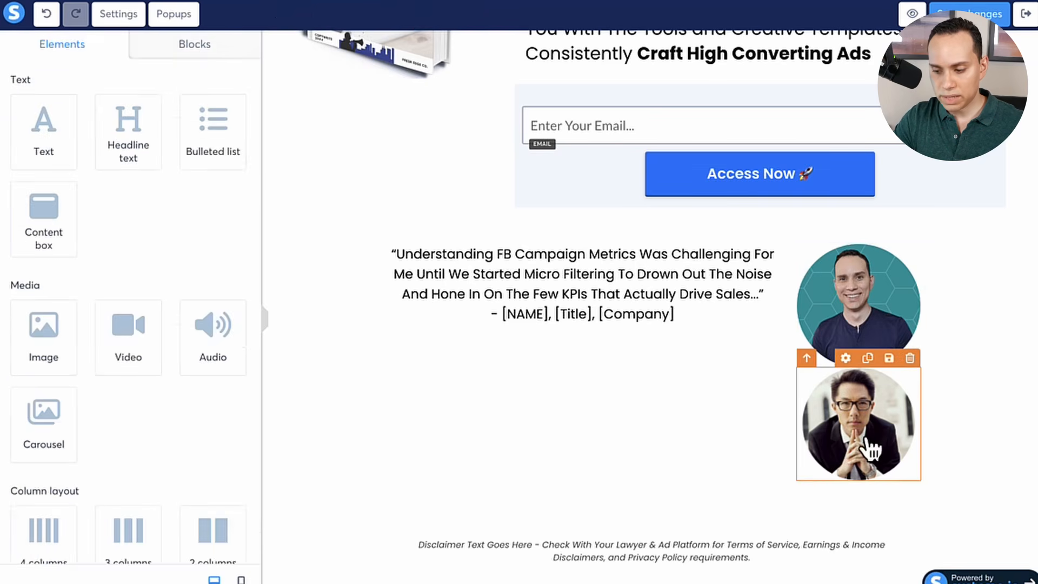
{"action": "left_click", "coordinate": [911, 359]}
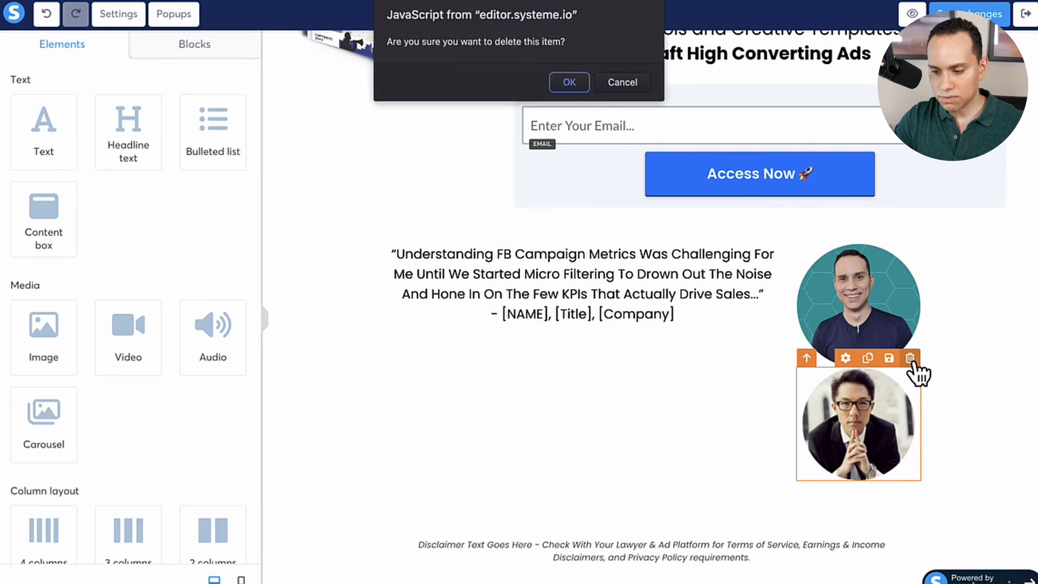
{"action": "left_click", "coordinate": [565, 80]}
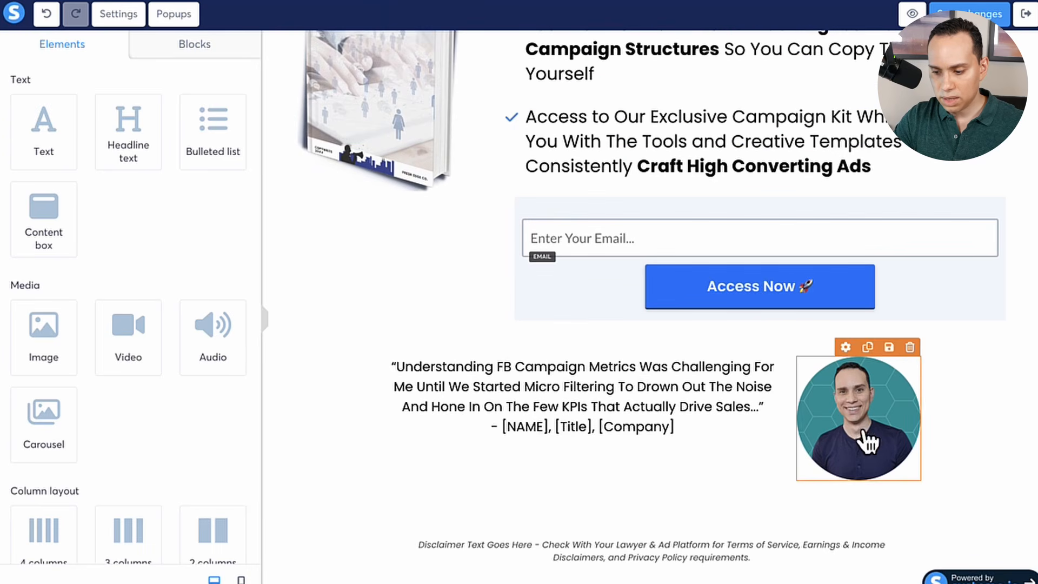
Step: Slightly reduce the image size of the testimonial's profile photo
{"action": "left_click", "coordinate": [830, 428]}
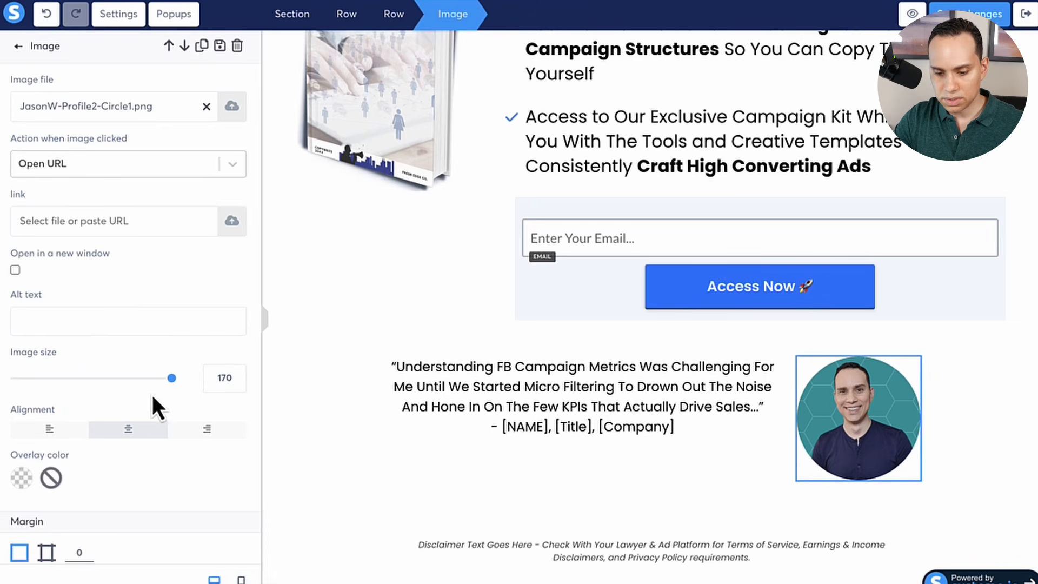
{"action": "left_click_drag", "start_coordinate": [172, 377], "coordinate": [145, 377]}
{"action": "left_click", "coordinate": [371, 411]}
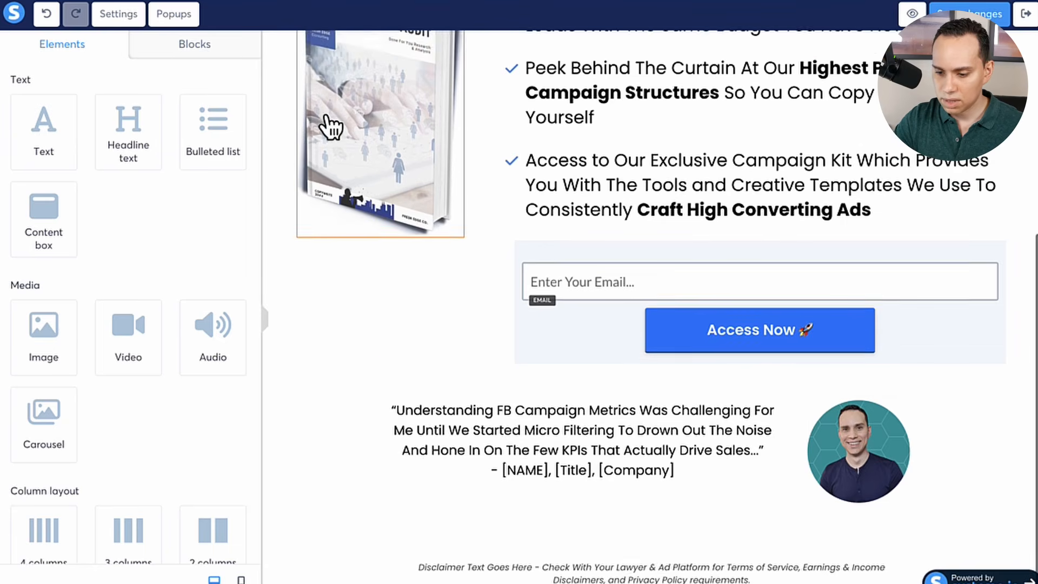
Step: Review the page from the headline and book image down to the email form and the updated testimonial
{"action": "scroll", "coordinate": [327, 128], "scroll_direction": "up", "scroll_amount": 5}
{"action": "scroll", "coordinate": [331, 127], "scroll_direction": "down", "scroll_amount": 4}
{"action": "scroll", "coordinate": [332, 128], "scroll_direction": "up", "scroll_amount": 5}
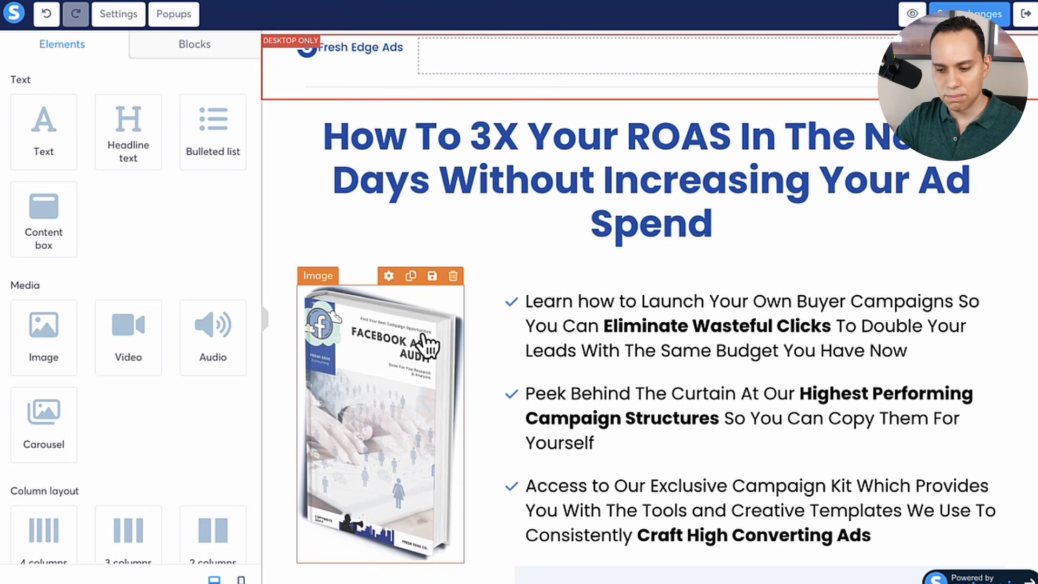
{"action": "scroll", "coordinate": [470, 314], "scroll_direction": "down", "scroll_amount": 3}
{"action": "scroll", "coordinate": [475, 319], "scroll_direction": "down", "scroll_amount": 2}
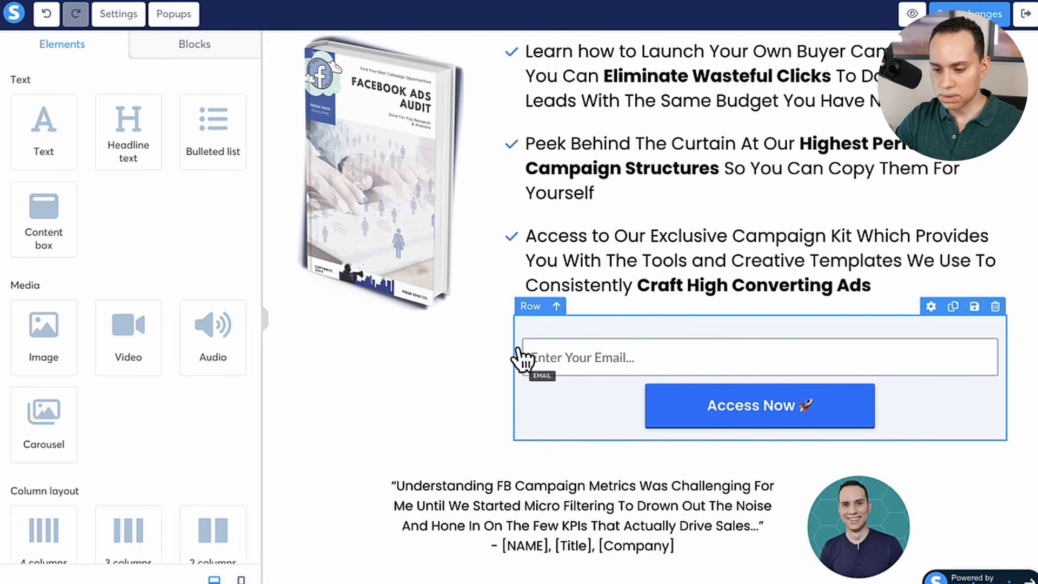
{"action": "scroll", "coordinate": [522, 356], "scroll_direction": "down", "scroll_amount": 1}
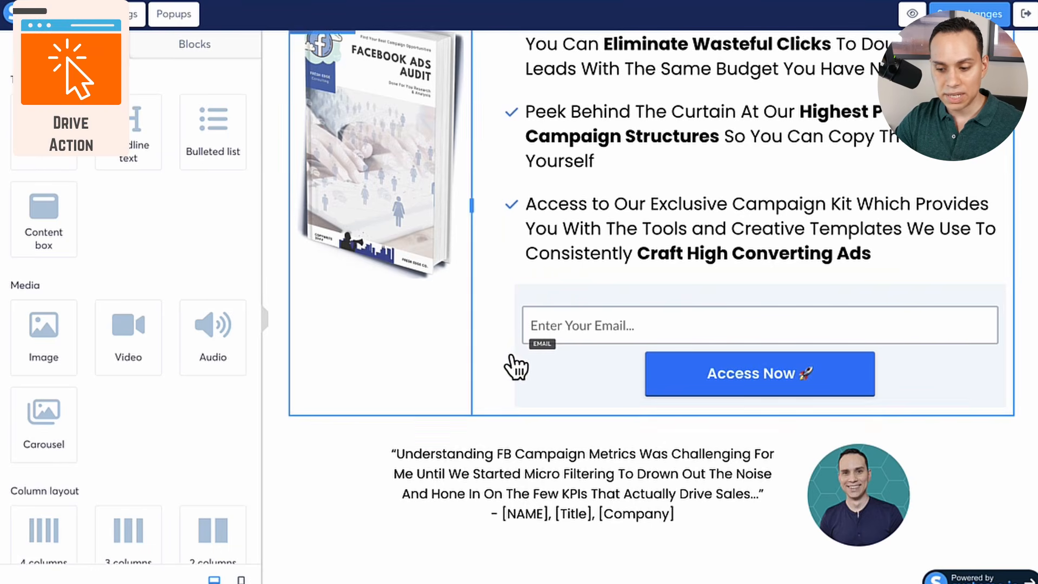
Step: Browse the ready-made form block designs and return to the page elements
{"action": "left_click", "coordinate": [195, 49]}
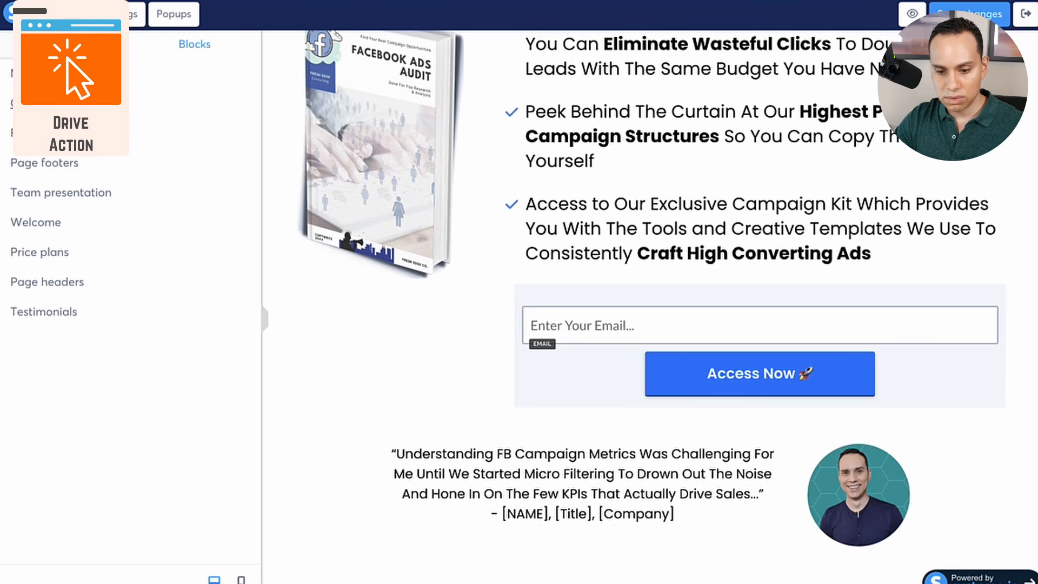
{"action": "left_click", "coordinate": [41, 103]}
{"action": "scroll", "coordinate": [118, 242], "scroll_direction": "down", "scroll_amount": 20}
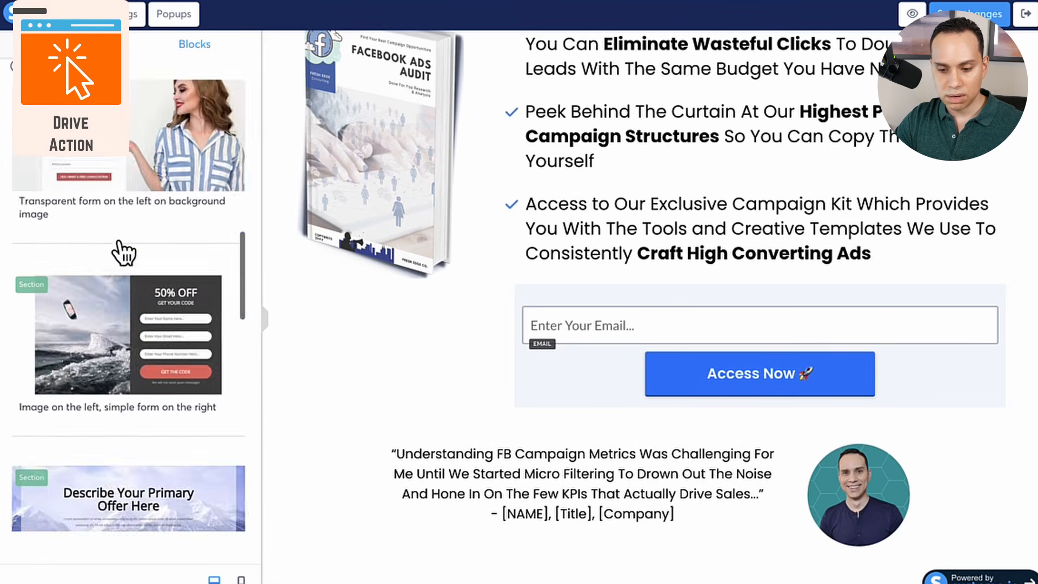
{"action": "scroll", "coordinate": [118, 243], "scroll_direction": "down", "scroll_amount": 15}
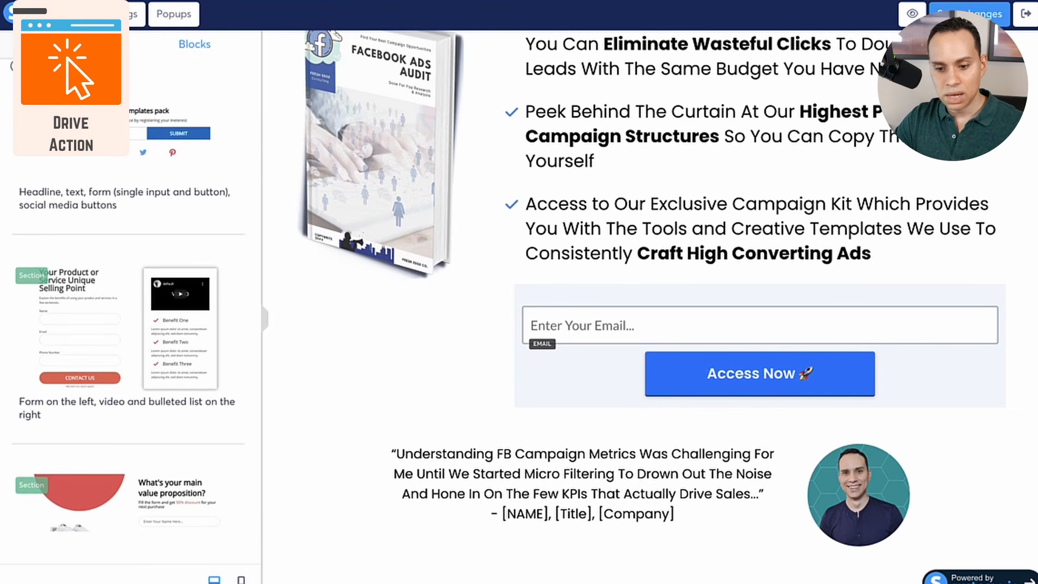
{"action": "left_click", "coordinate": [16, 67]}
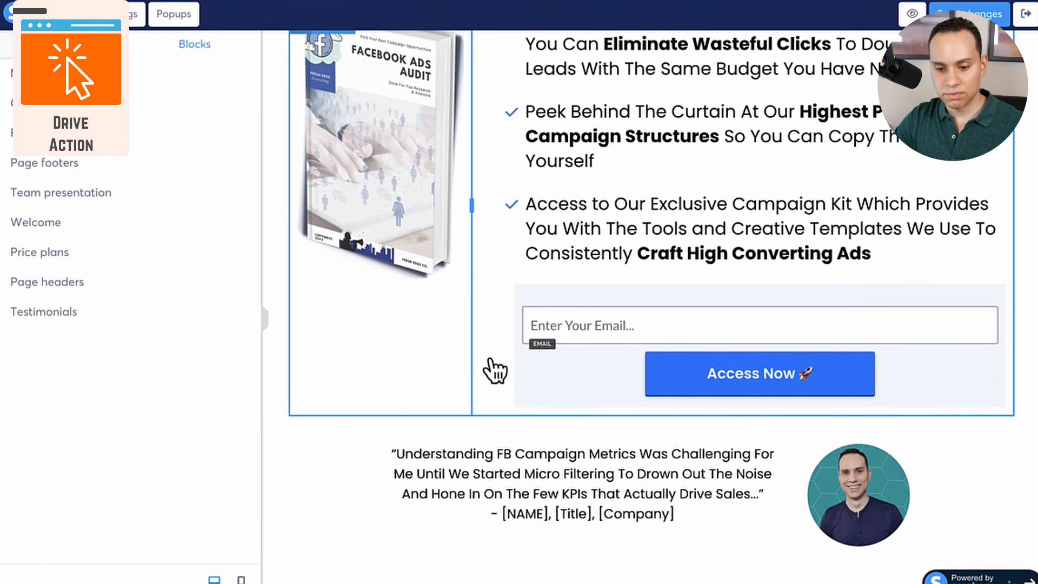
{"action": "left_click", "coordinate": [65, 45]}
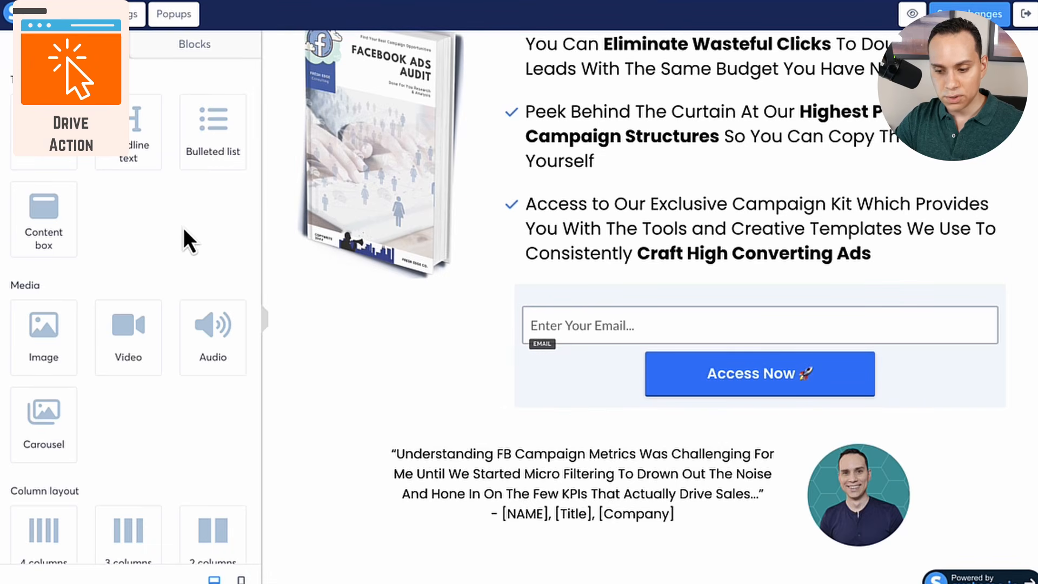
Step: Add an empty row between the bulleted list and the existing email form
{"action": "scroll", "coordinate": [184, 229], "scroll_direction": "down", "scroll_amount": 1}
{"action": "scroll", "coordinate": [776, 209], "scroll_direction": "up", "scroll_amount": 5}
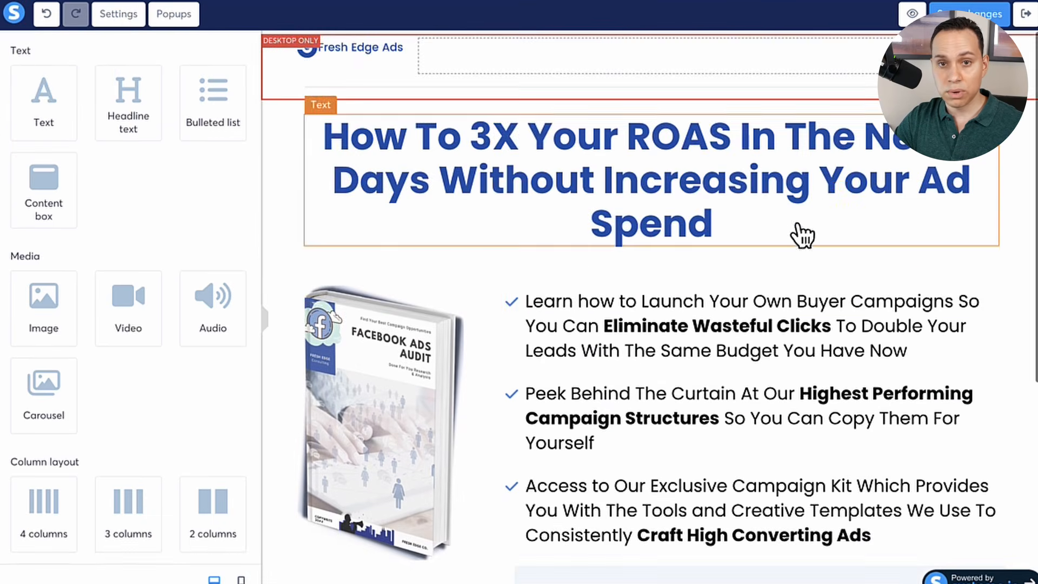
{"action": "scroll", "coordinate": [625, 359], "scroll_direction": "down", "scroll_amount": 6}
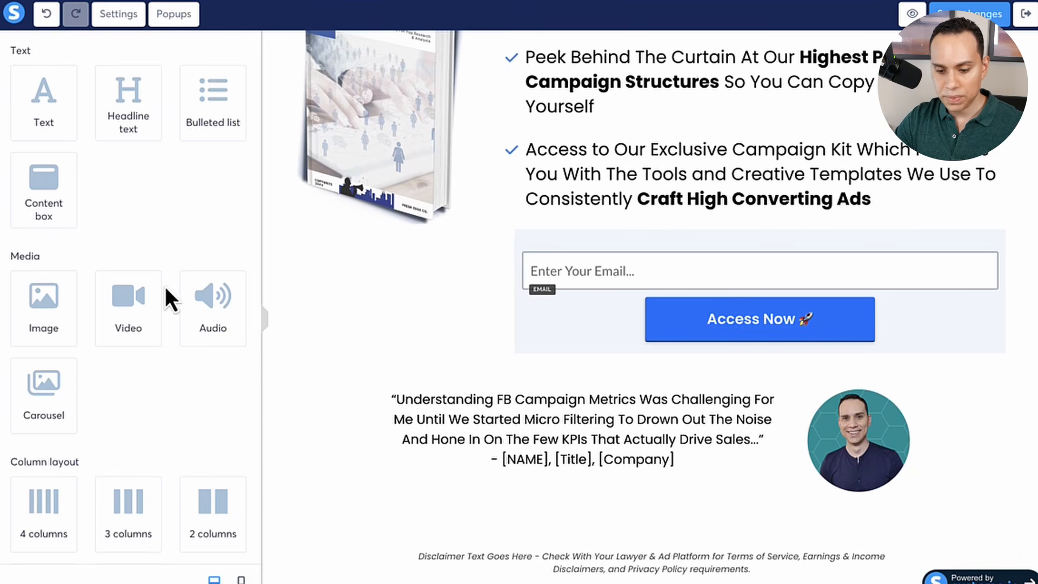
{"action": "scroll", "coordinate": [164, 282], "scroll_direction": "down", "scroll_amount": 5}
{"action": "left_click_drag", "start_coordinate": [35, 322], "coordinate": [696, 221]}
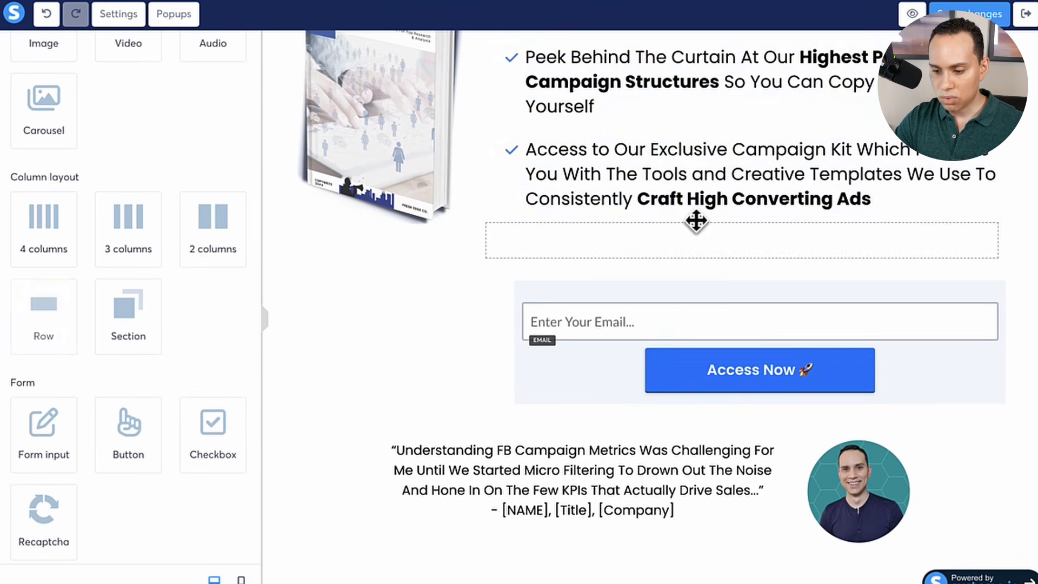
Step: Set the new row's background color to light gray DAD6D6
{"action": "left_click", "coordinate": [530, 251]}
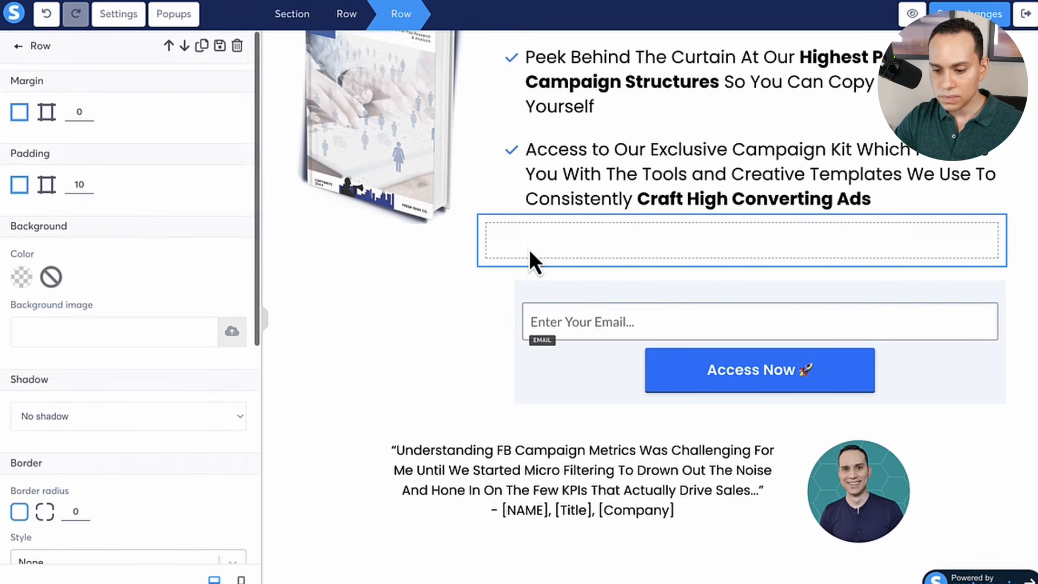
{"action": "left_click", "coordinate": [21, 280]}
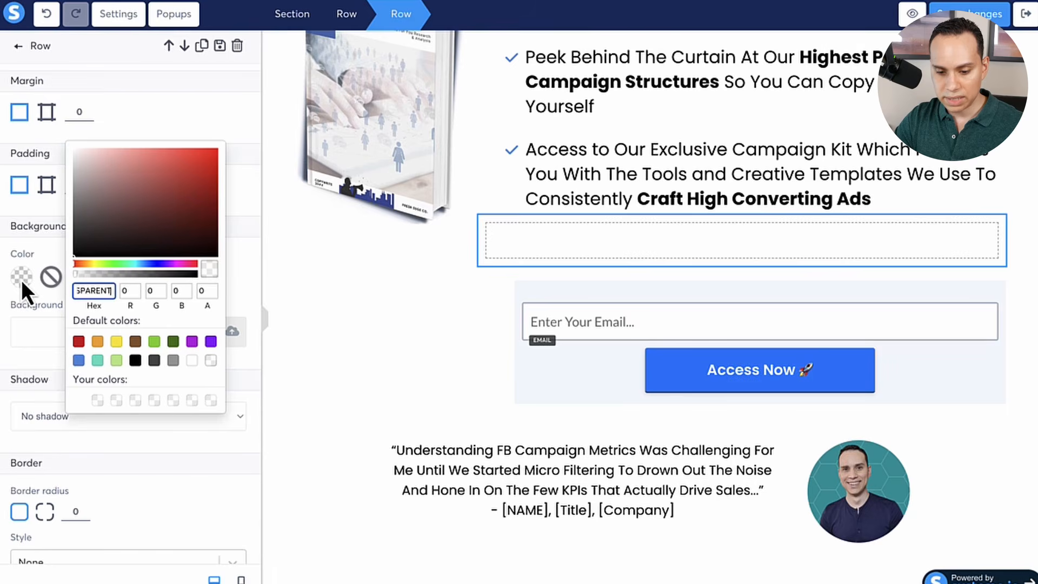
{"action": "left_click", "coordinate": [173, 360]}
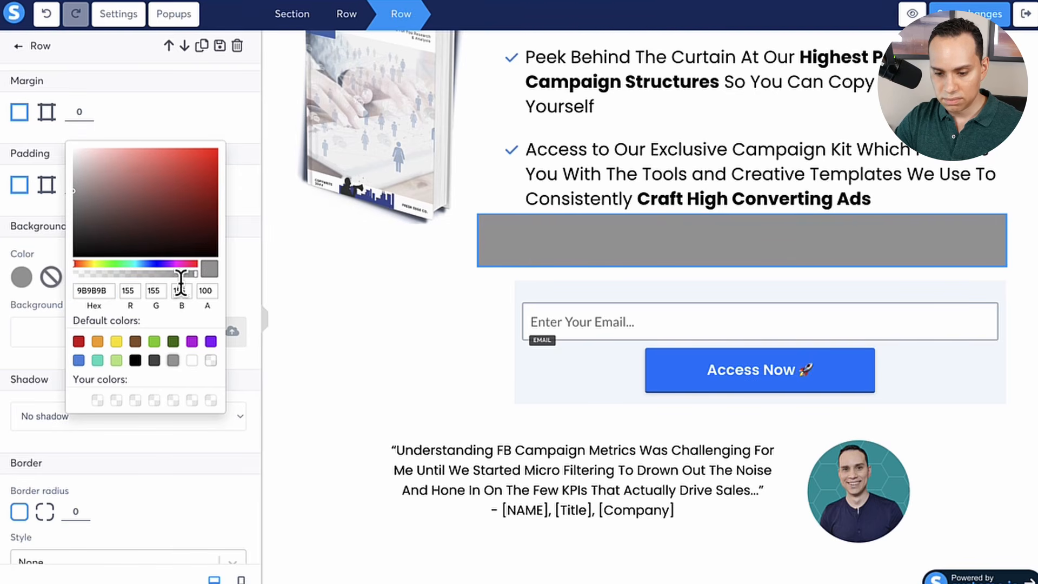
{"action": "left_click", "coordinate": [75, 163]}
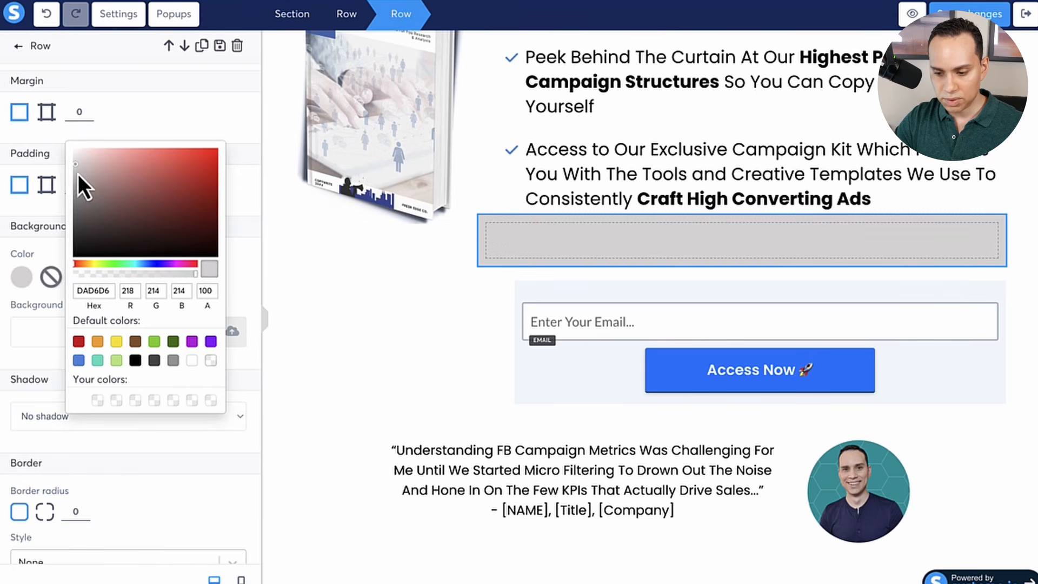
{"action": "left_click", "coordinate": [404, 327]}
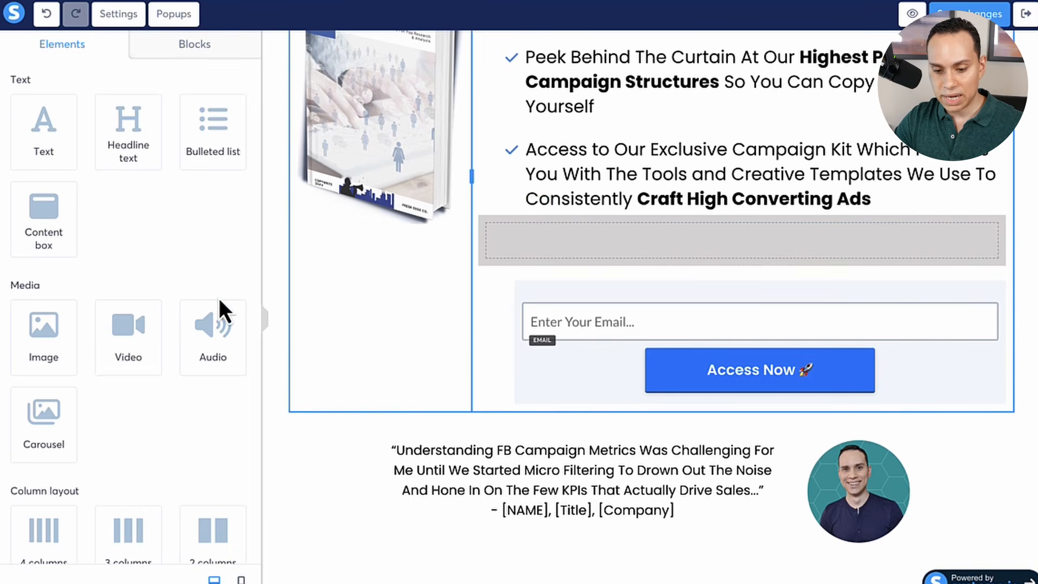
Step: Add a form input inside the gray row and open its settings
{"action": "scroll", "coordinate": [177, 232], "scroll_direction": "down", "scroll_amount": 1}
{"action": "scroll", "coordinate": [176, 232], "scroll_direction": "down", "scroll_amount": 8}
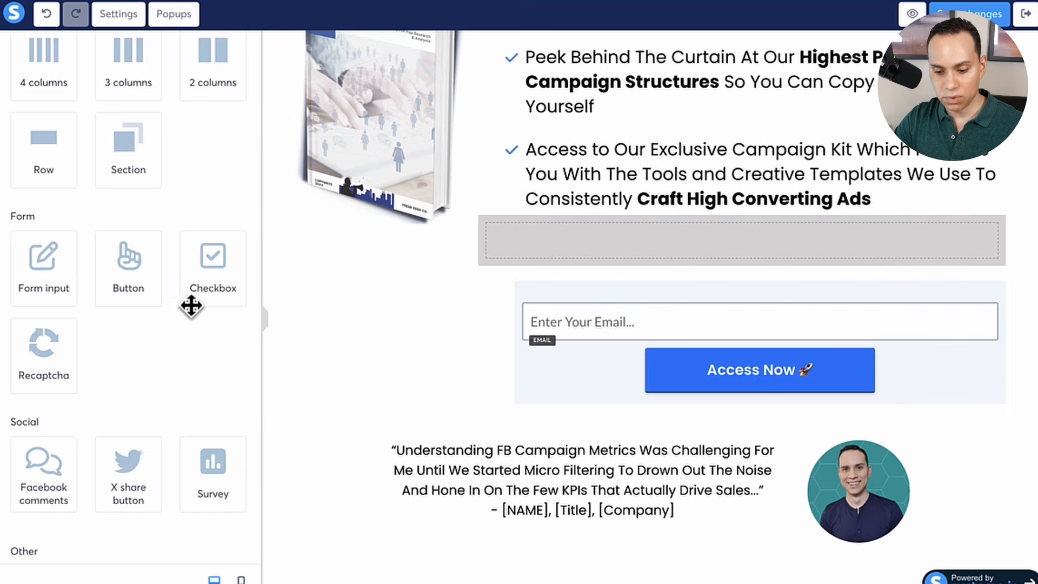
{"action": "scroll", "coordinate": [202, 301], "scroll_direction": "down", "scroll_amount": 5}
{"action": "scroll", "coordinate": [201, 297], "scroll_direction": "up", "scroll_amount": 6}
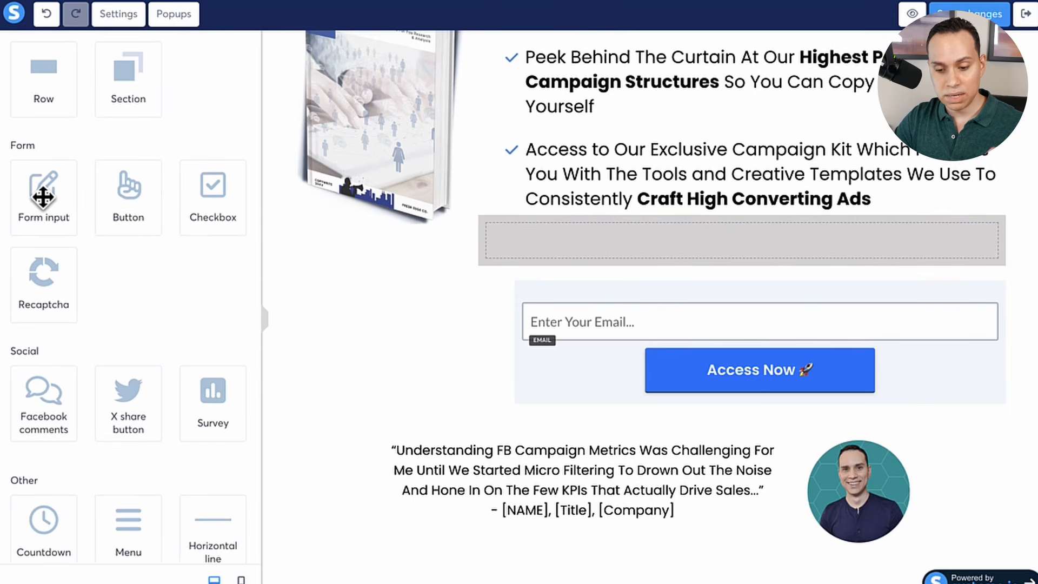
{"action": "left_click_drag", "start_coordinate": [43, 197], "coordinate": [724, 254]}
{"action": "left_click", "coordinate": [664, 255]}
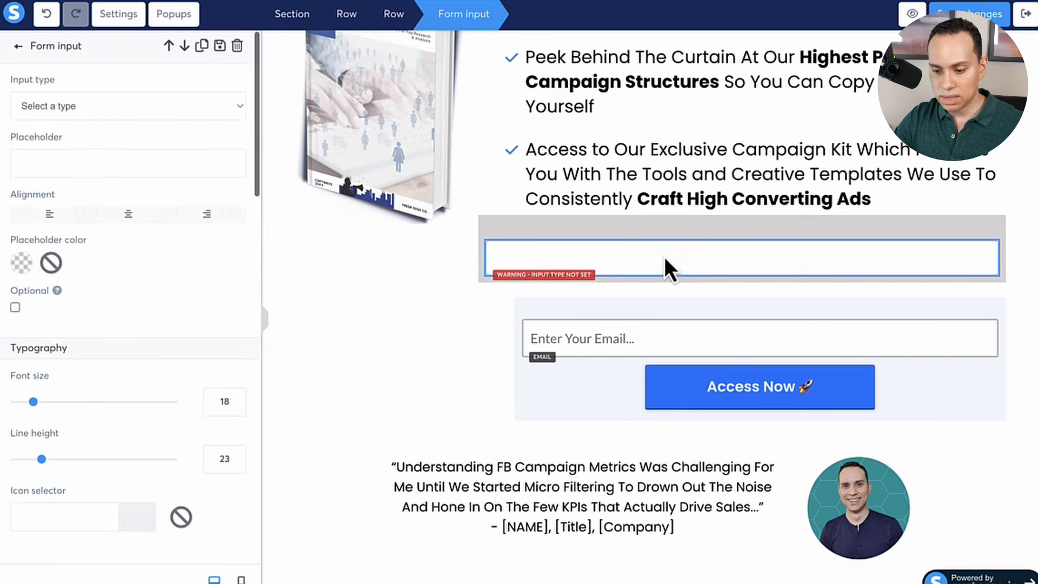
Step: Set the new form input's type to Email
{"action": "left_click", "coordinate": [139, 108]}
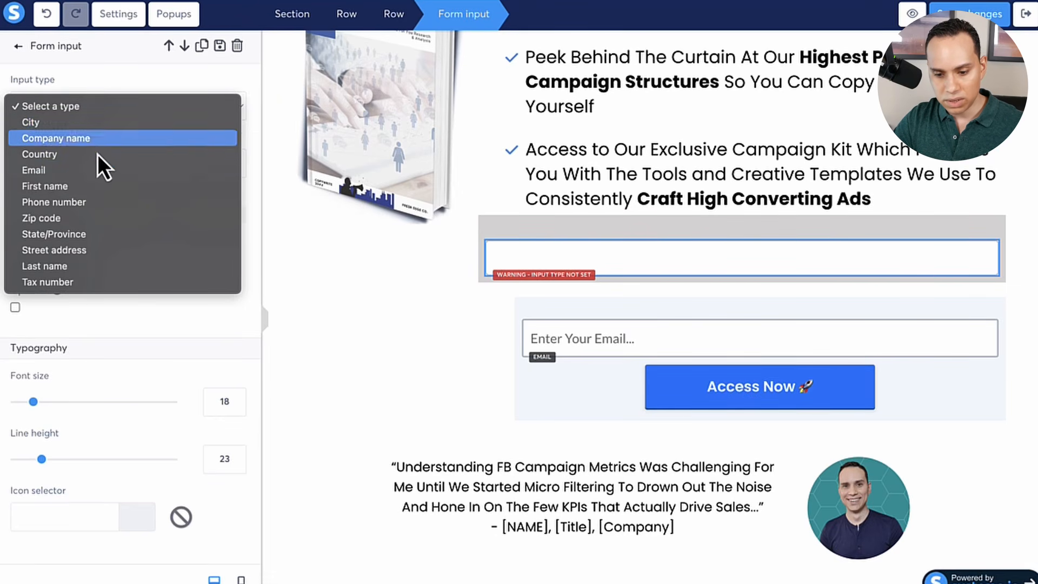
{"action": "left_click", "coordinate": [95, 171]}
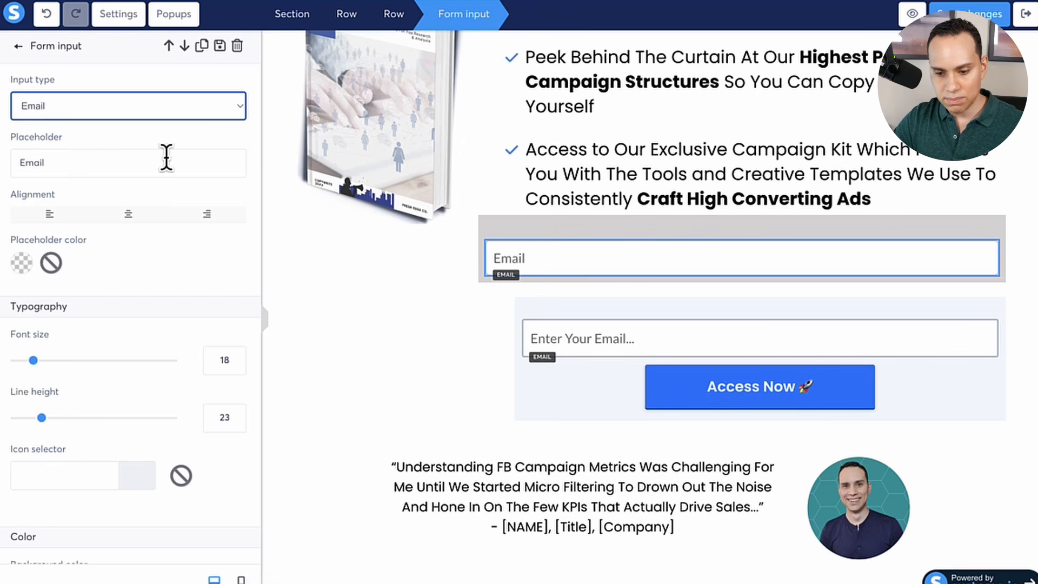
{"action": "left_click", "coordinate": [342, 278]}
{"action": "scroll", "coordinate": [125, 235], "scroll_direction": "down", "scroll_amount": 9}
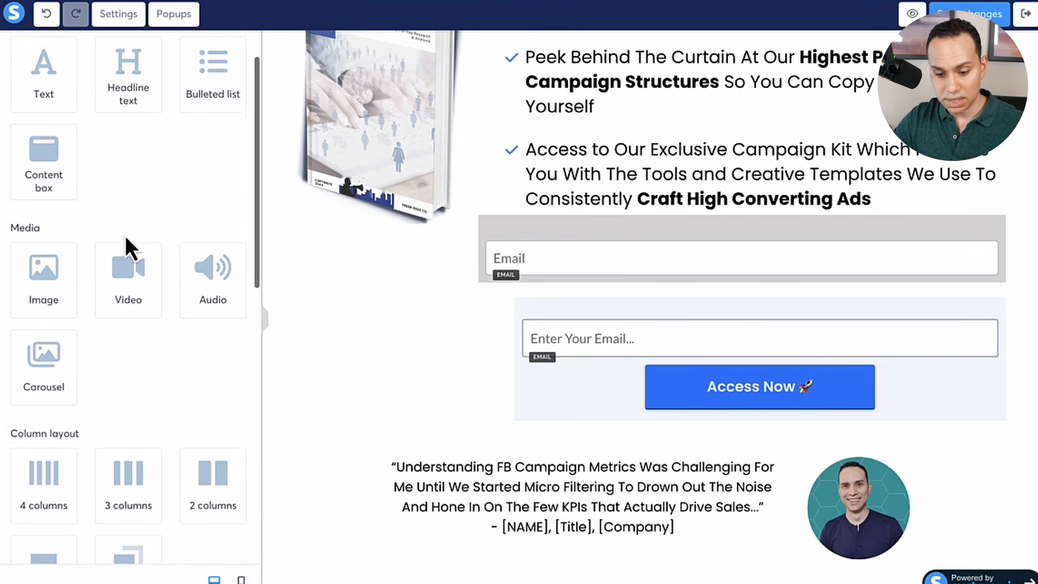
Step: Add a button below the email input in the gray row
{"action": "scroll", "coordinate": [125, 236], "scroll_direction": "down", "scroll_amount": 1}
{"action": "left_click_drag", "start_coordinate": [127, 232], "coordinate": [736, 275]}
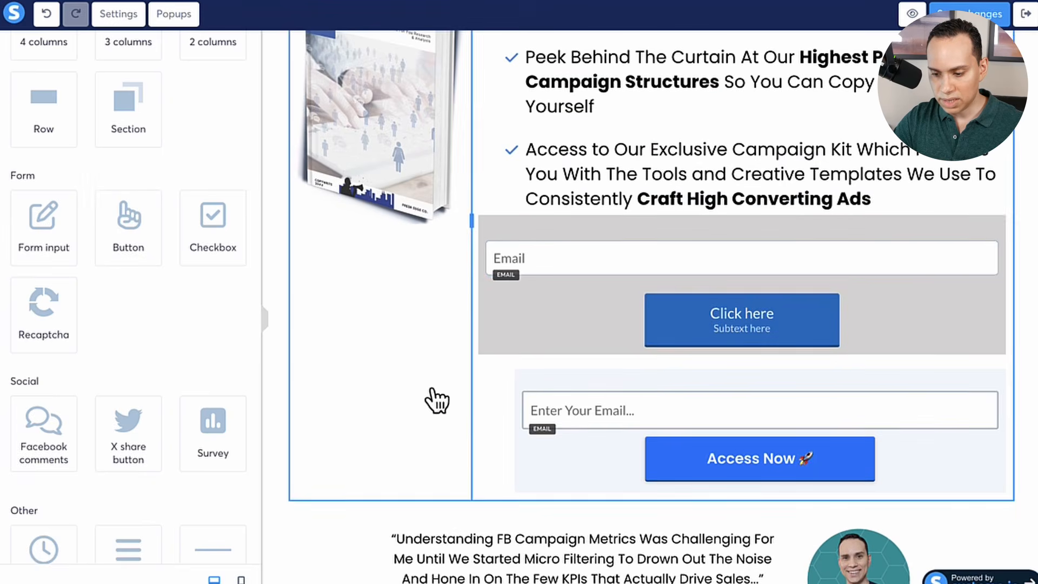
{"action": "scroll", "coordinate": [595, 335], "scroll_direction": "down", "scroll_amount": 1}
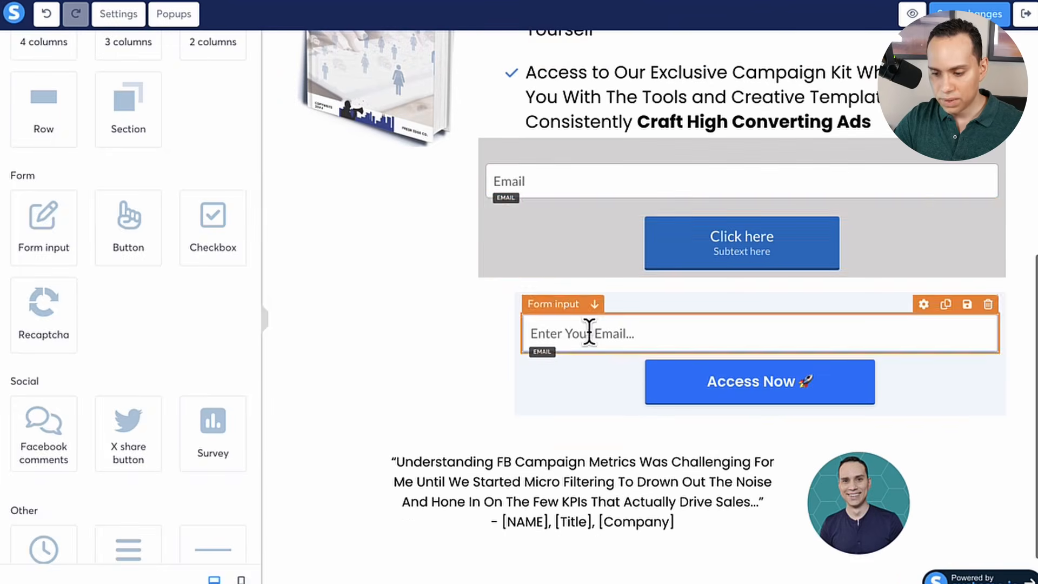
Step: Clear the new button's subtext, keeping its main text as Click here
{"action": "left_click", "coordinate": [609, 250]}
{"action": "scroll", "coordinate": [176, 212], "scroll_direction": "down", "scroll_amount": 8}
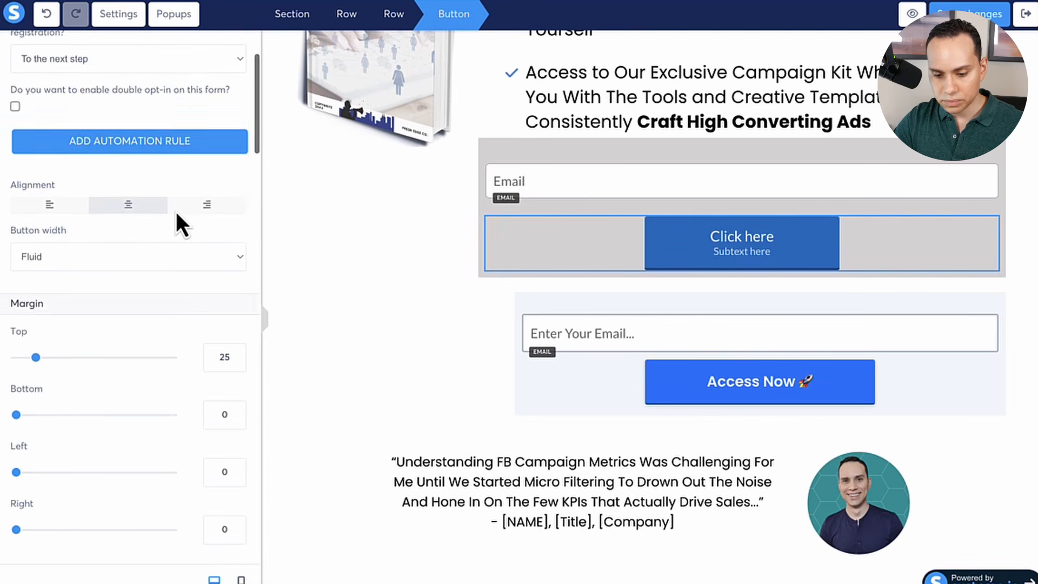
{"action": "scroll", "coordinate": [176, 212], "scroll_direction": "down", "scroll_amount": 4}
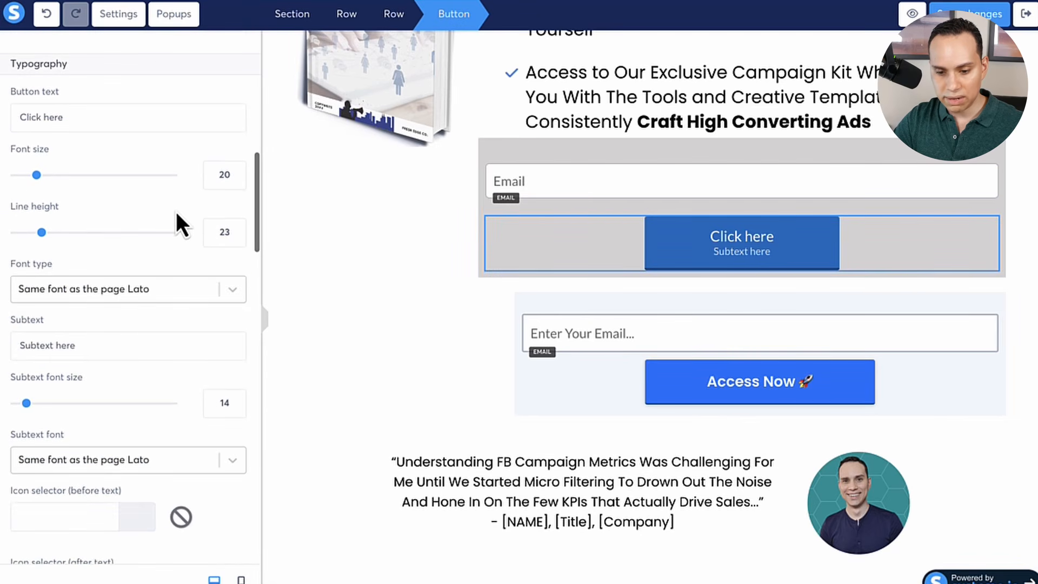
{"action": "key", "text": "ctrl+a"}
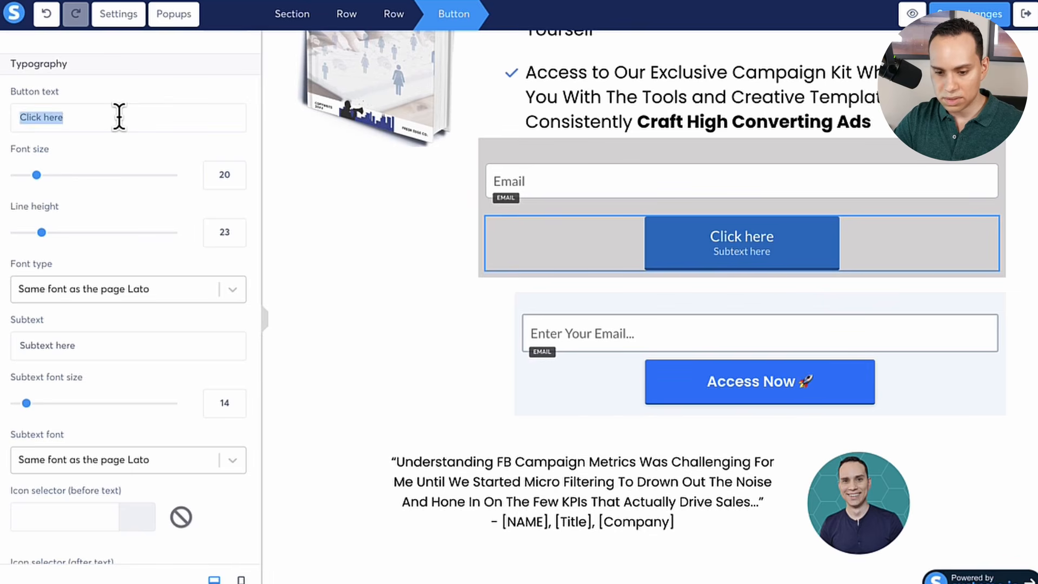
{"action": "left_click", "coordinate": [120, 157]}
{"action": "scroll", "coordinate": [122, 158], "scroll_direction": "down", "scroll_amount": 3}
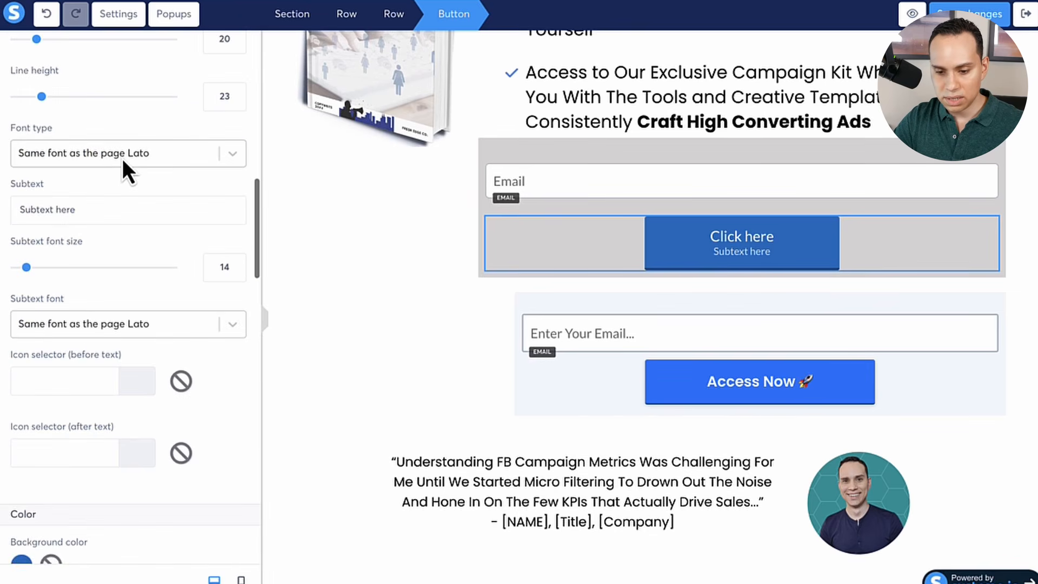
{"action": "key", "text": "ctrl+a"}
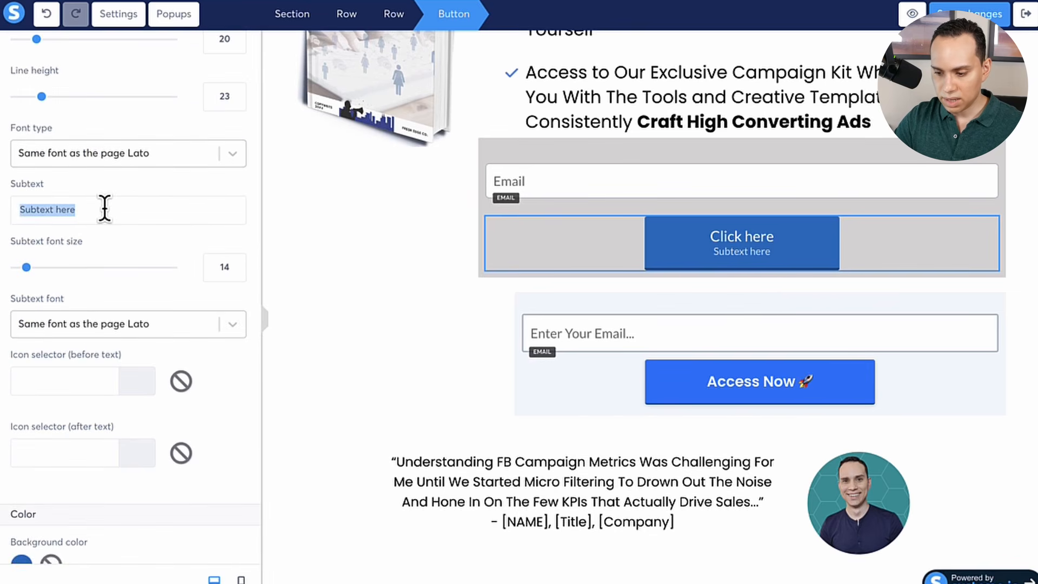
{"action": "key", "text": "BackSpace"}
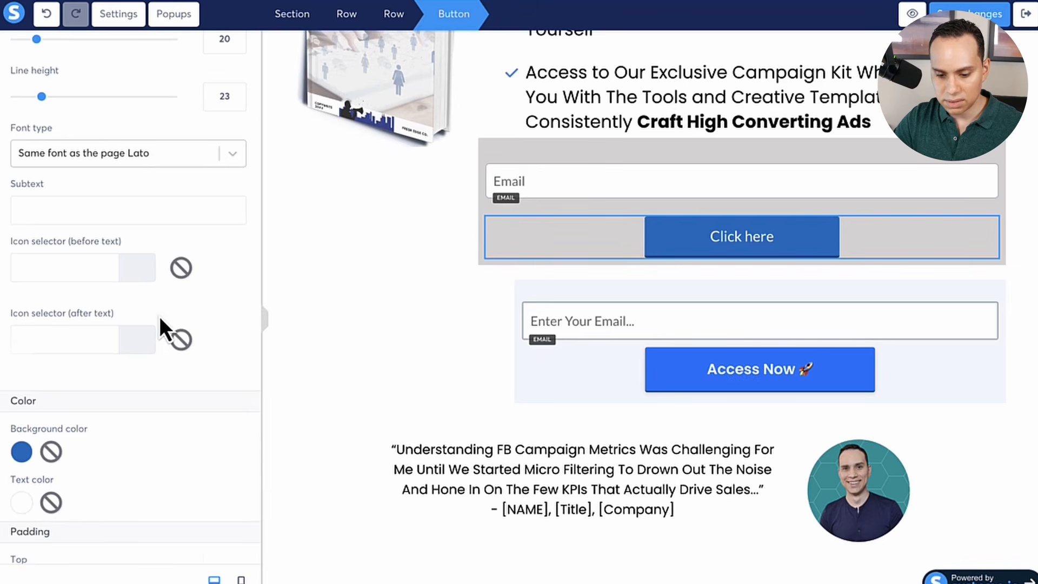
Step: Set the Click here button's background color to orange F5A623
{"action": "scroll", "coordinate": [160, 316], "scroll_direction": "down", "scroll_amount": 4}
{"action": "left_click", "coordinate": [22, 236]}
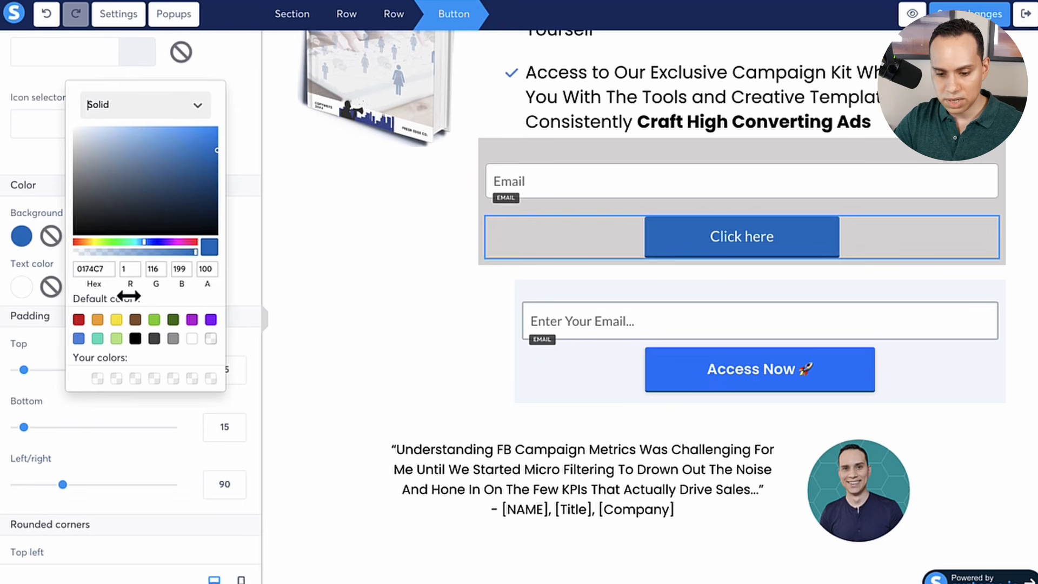
{"action": "left_click", "coordinate": [97, 320]}
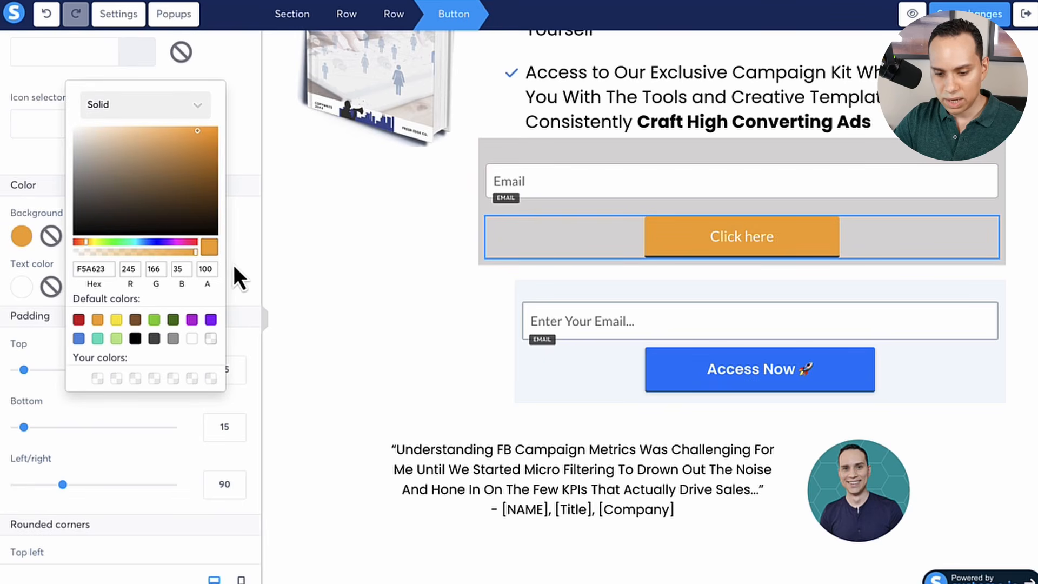
{"action": "left_click", "coordinate": [24, 259]}
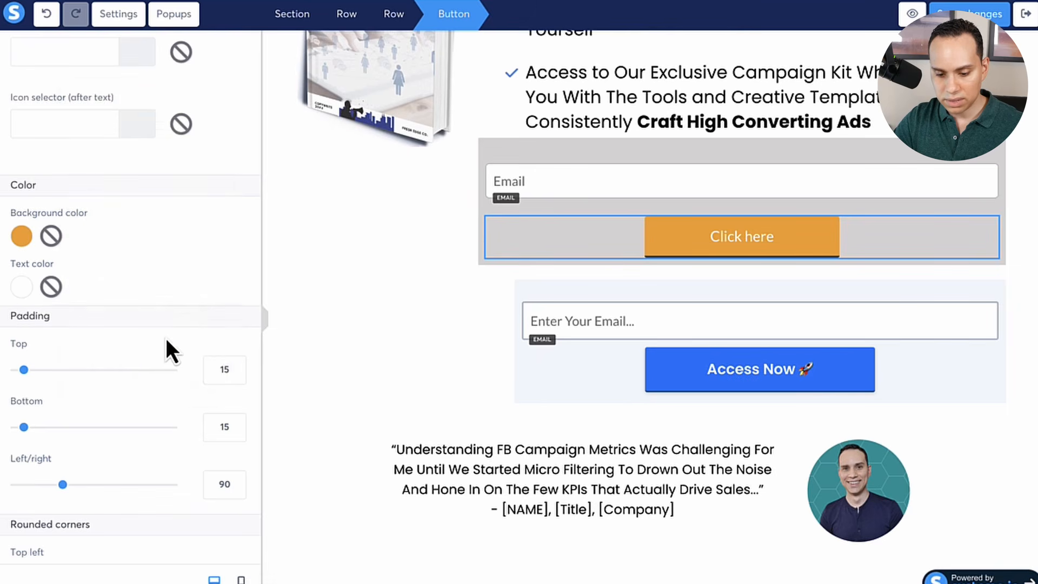
Step: Examine the orange button's padding, rounded corners, shadow, hover effect and border settings
{"action": "scroll", "coordinate": [166, 338], "scroll_direction": "down", "scroll_amount": 10}
{"action": "scroll", "coordinate": [167, 338], "scroll_direction": "up", "scroll_amount": 3}
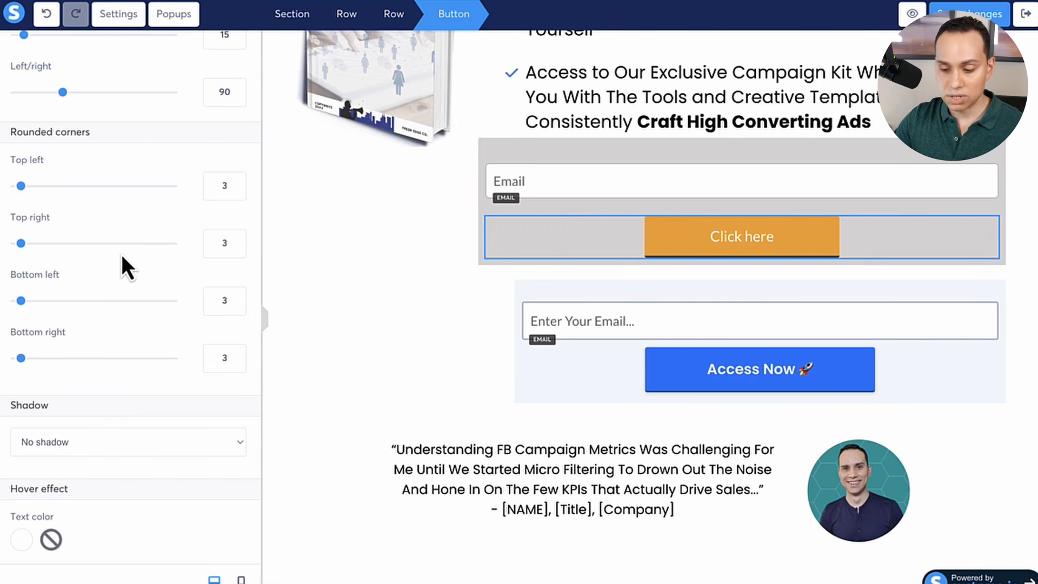
{"action": "scroll", "coordinate": [122, 257], "scroll_direction": "down", "scroll_amount": 10}
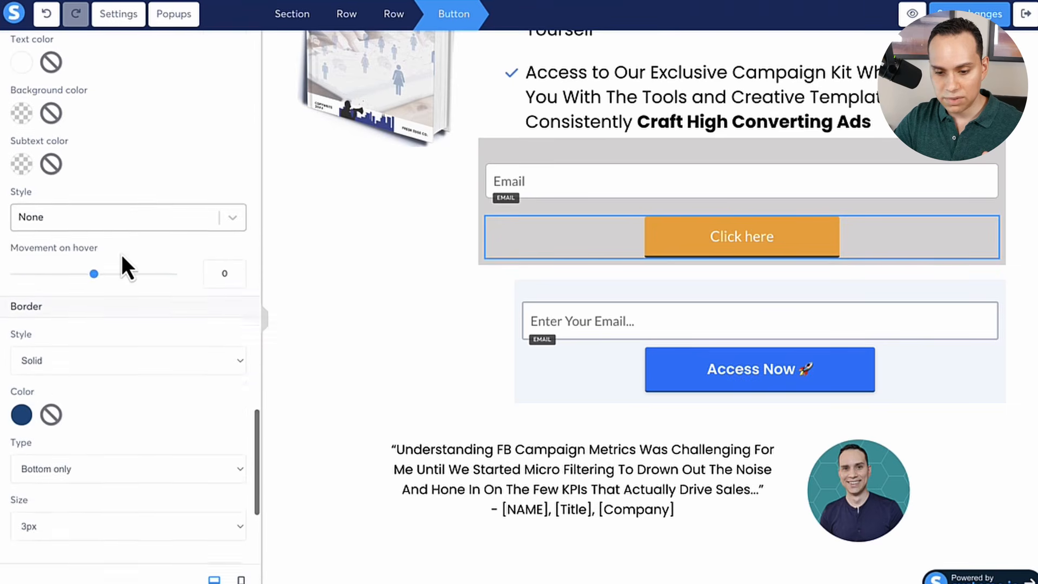
{"action": "scroll", "coordinate": [122, 255], "scroll_direction": "up", "scroll_amount": 4}
{"action": "scroll", "coordinate": [88, 366], "scroll_direction": "down", "scroll_amount": 9}
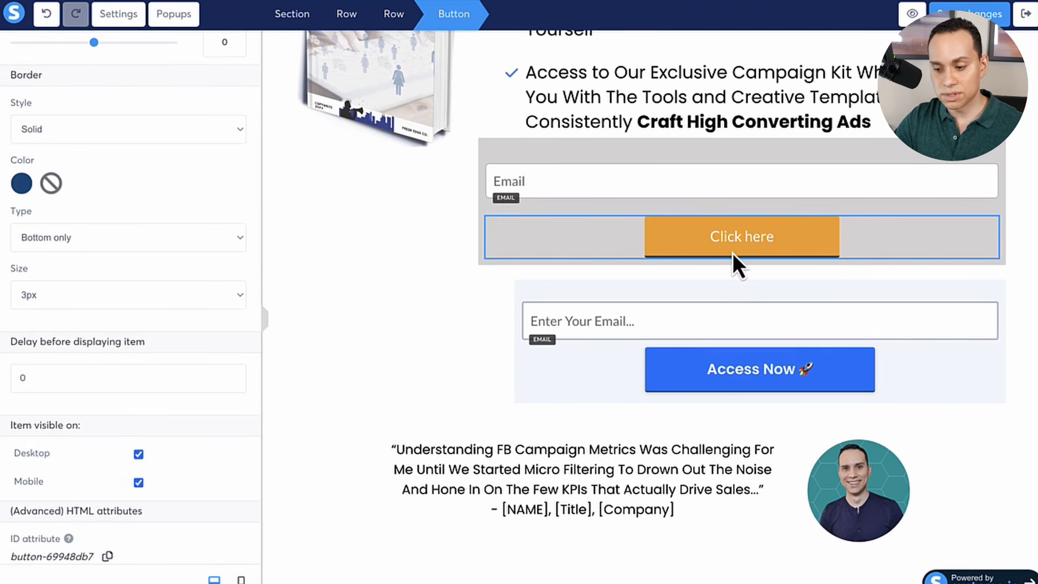
{"action": "scroll", "coordinate": [161, 268], "scroll_direction": "up", "scroll_amount": 15}
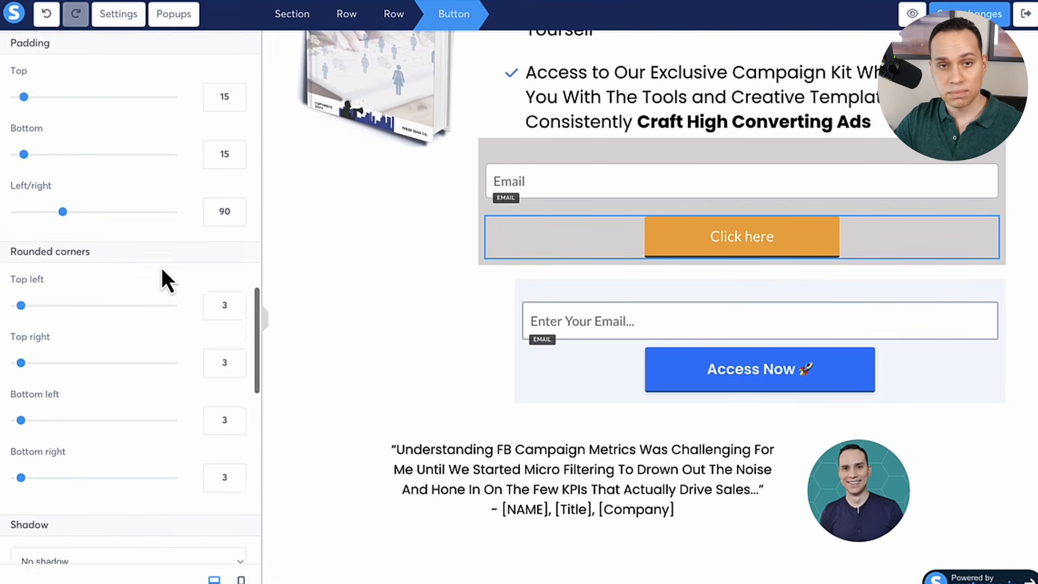
{"action": "scroll", "coordinate": [161, 267], "scroll_direction": "up", "scroll_amount": 1}
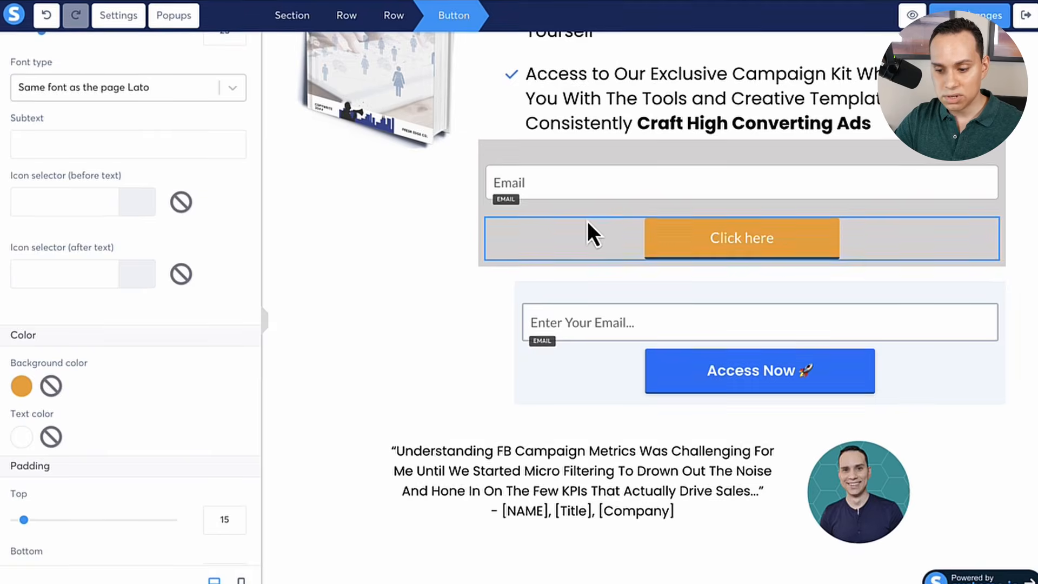
Step: Review the page from the headline through the bulleted list to the two email forms, comparing their input and button layouts
{"action": "left_click", "coordinate": [417, 282]}
{"action": "scroll", "coordinate": [419, 284], "scroll_direction": "up", "scroll_amount": 5}
{"action": "scroll", "coordinate": [676, 352], "scroll_direction": "up", "scroll_amount": 3}
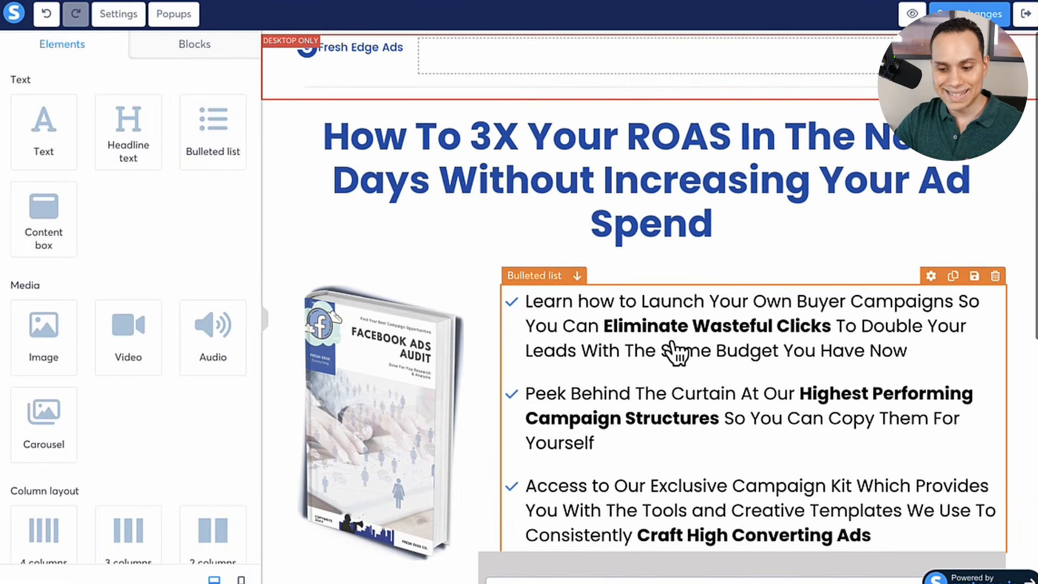
{"action": "scroll", "coordinate": [673, 352], "scroll_direction": "down", "scroll_amount": 1}
{"action": "scroll", "coordinate": [675, 352], "scroll_direction": "up", "scroll_amount": 1}
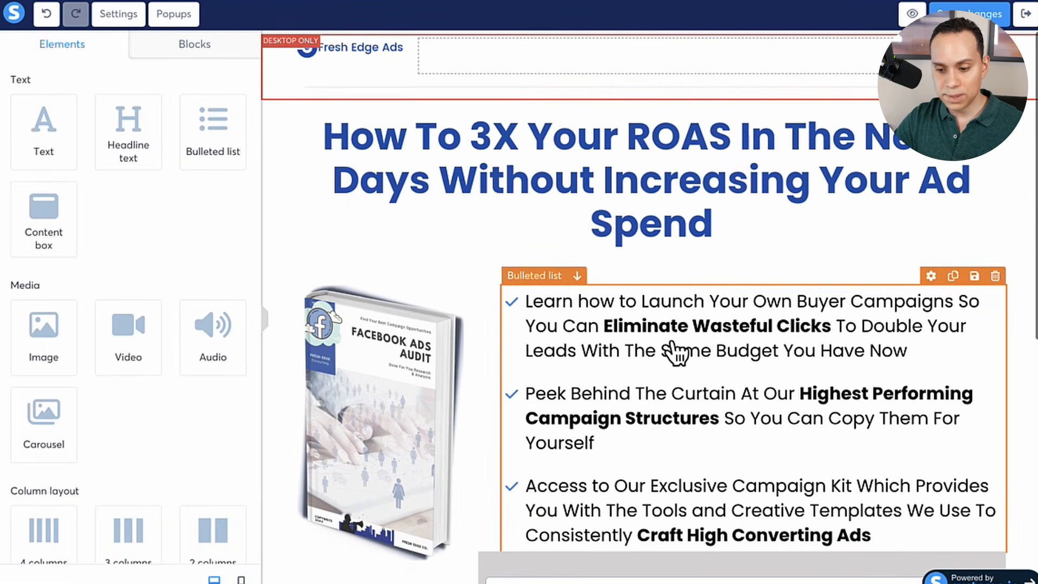
{"action": "scroll", "coordinate": [600, 192], "scroll_direction": "down", "scroll_amount": 10}
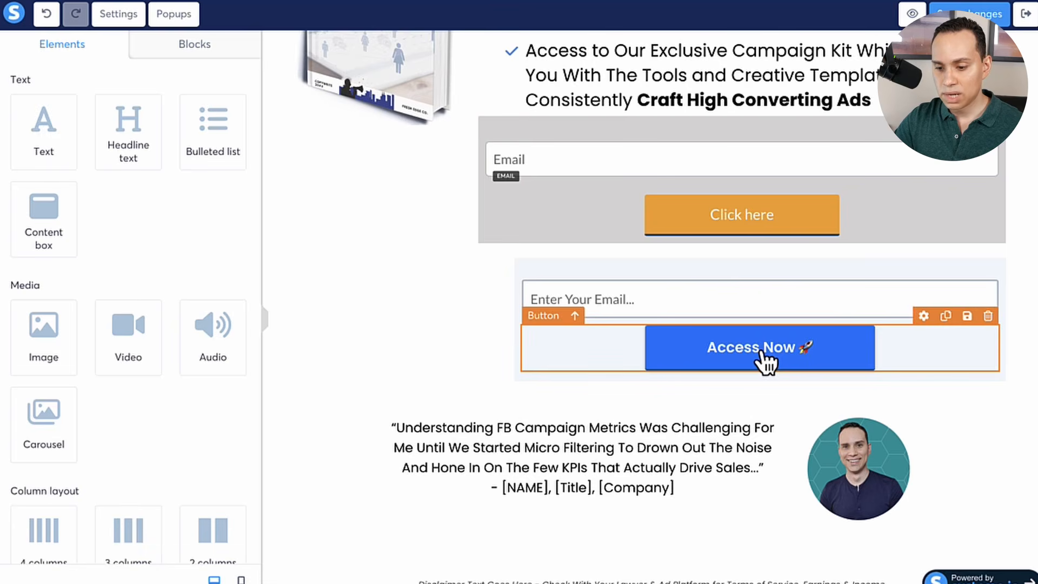
{"action": "scroll", "coordinate": [765, 360], "scroll_direction": "up", "scroll_amount": 3}
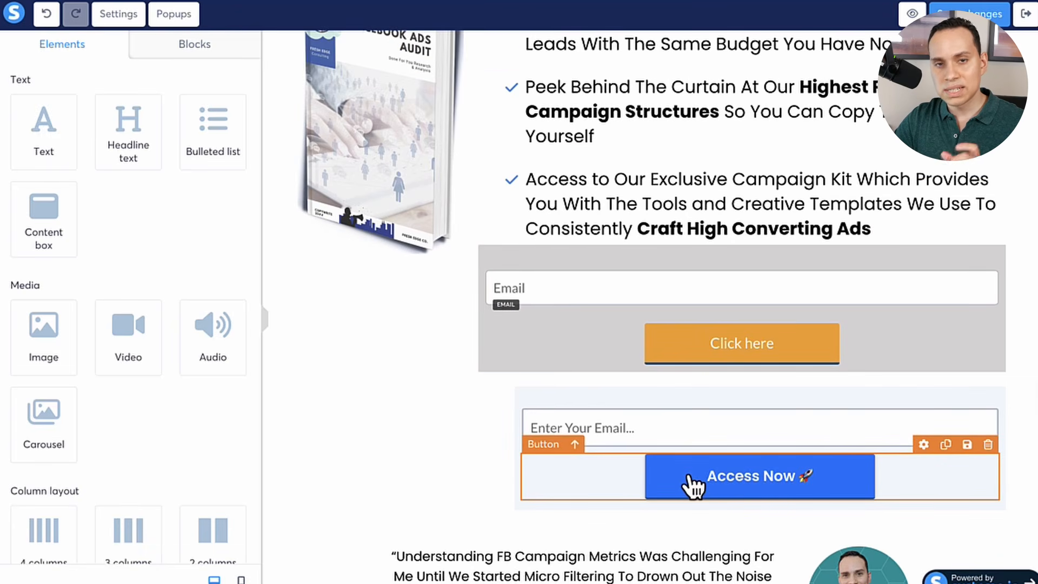
{"action": "scroll", "coordinate": [640, 278], "scroll_direction": "up", "scroll_amount": 3}
{"action": "scroll", "coordinate": [640, 278], "scroll_direction": "down", "scroll_amount": 3}
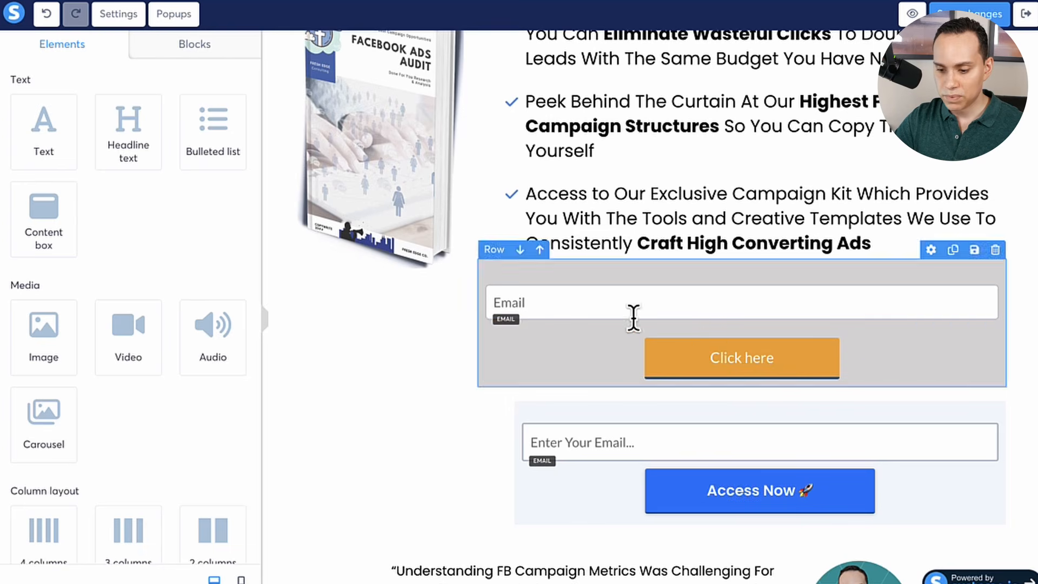
Step: Check the orange button's click action and redirect settings together with the email input above it
{"action": "left_click", "coordinate": [672, 372]}
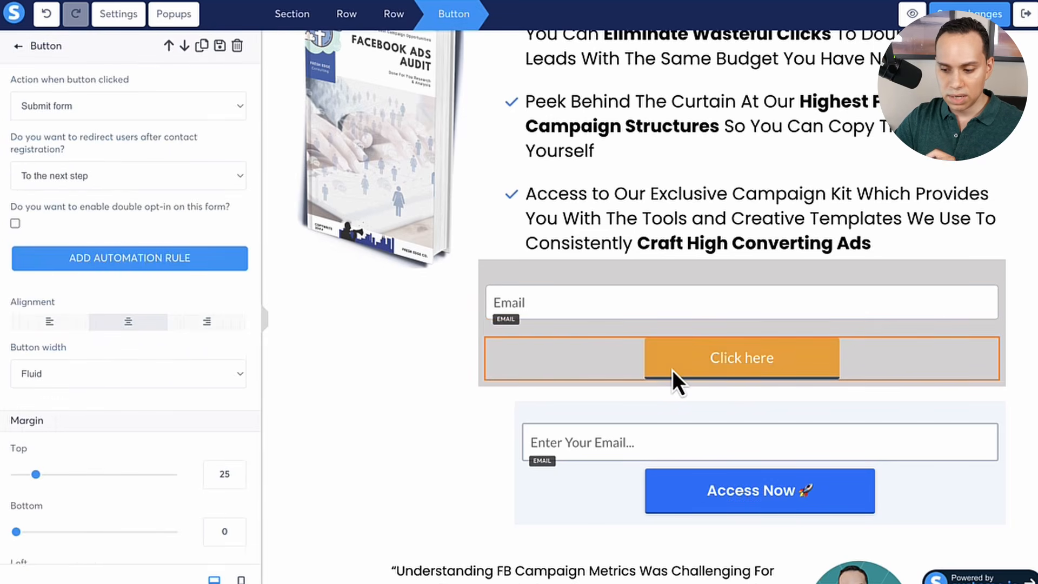
{"action": "left_click", "coordinate": [82, 106]}
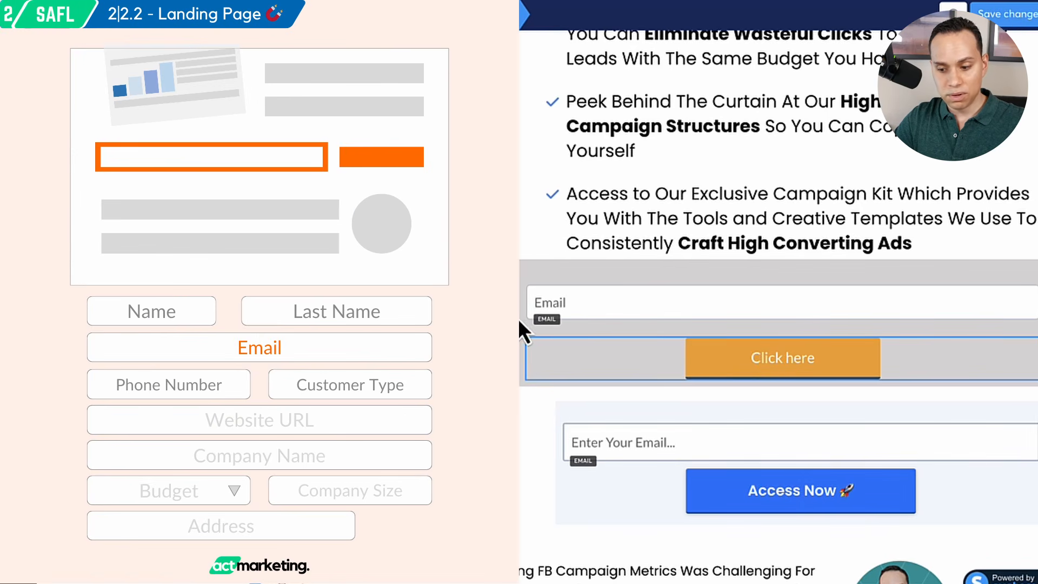
{"action": "left_click", "coordinate": [611, 304]}
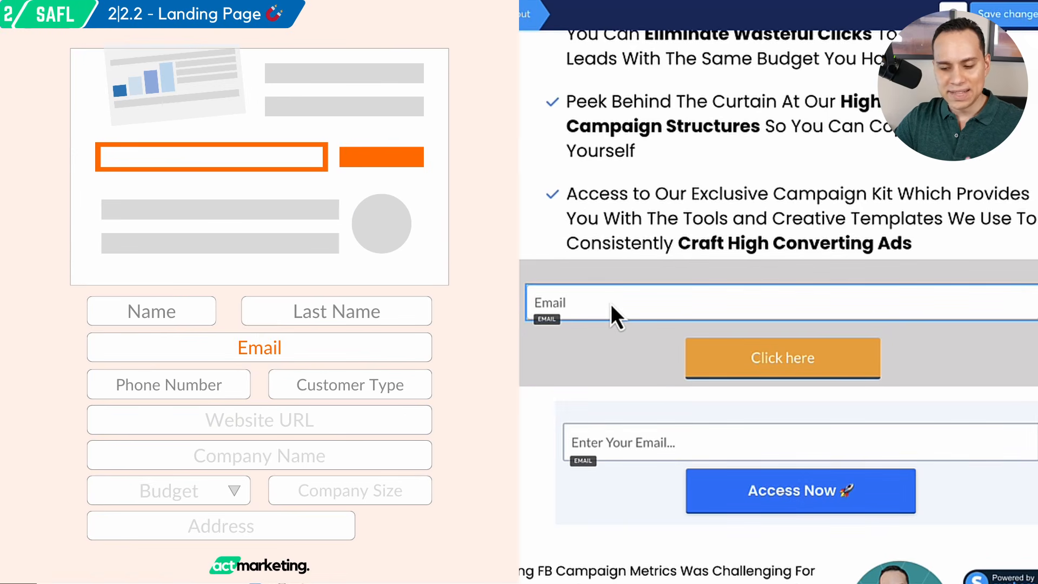
{"action": "left_click", "coordinate": [757, 352]}
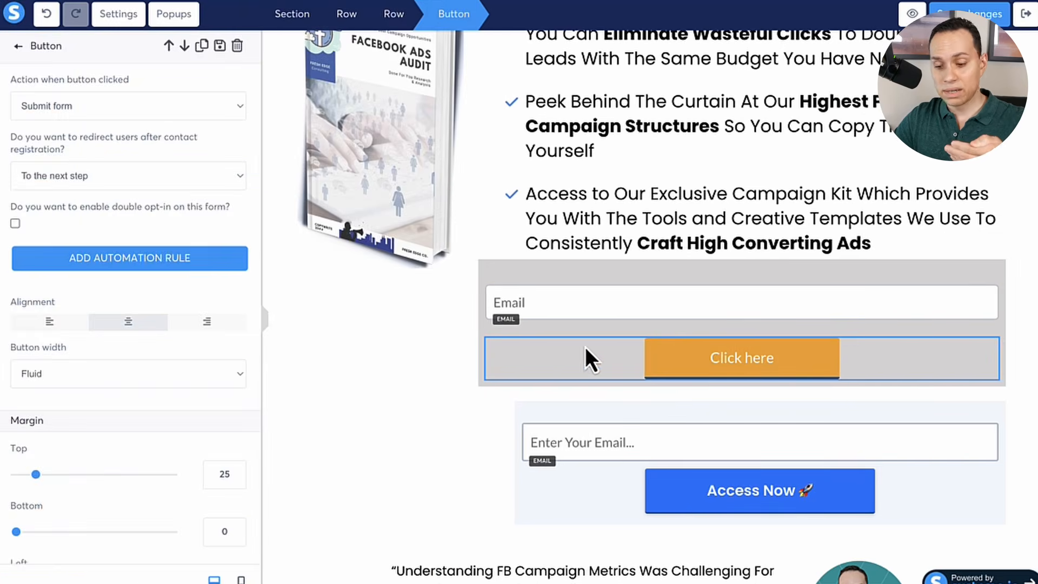
{"action": "left_click", "coordinate": [589, 303]}
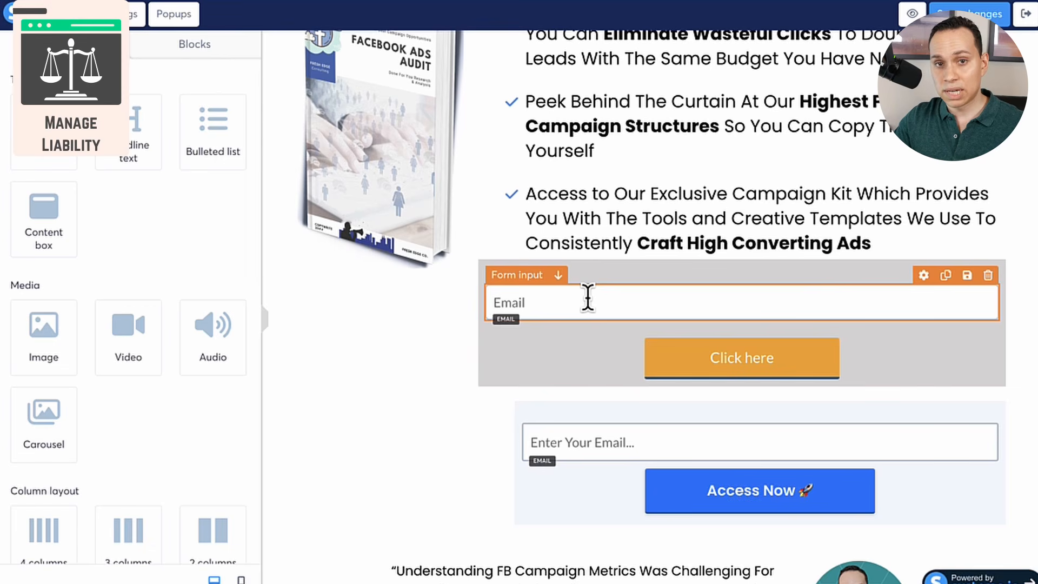
Step: Look at the placeholder disclaimer text at the end of the page
{"action": "scroll", "coordinate": [588, 296], "scroll_direction": "down", "scroll_amount": 3}
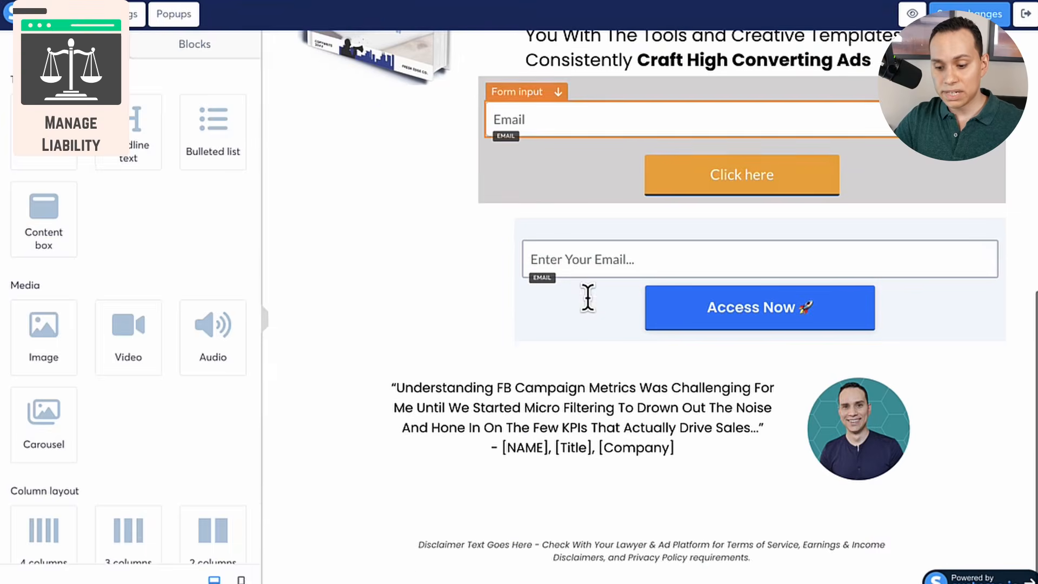
{"action": "left_click", "coordinate": [577, 559]}
{"action": "left_click", "coordinate": [372, 549]}
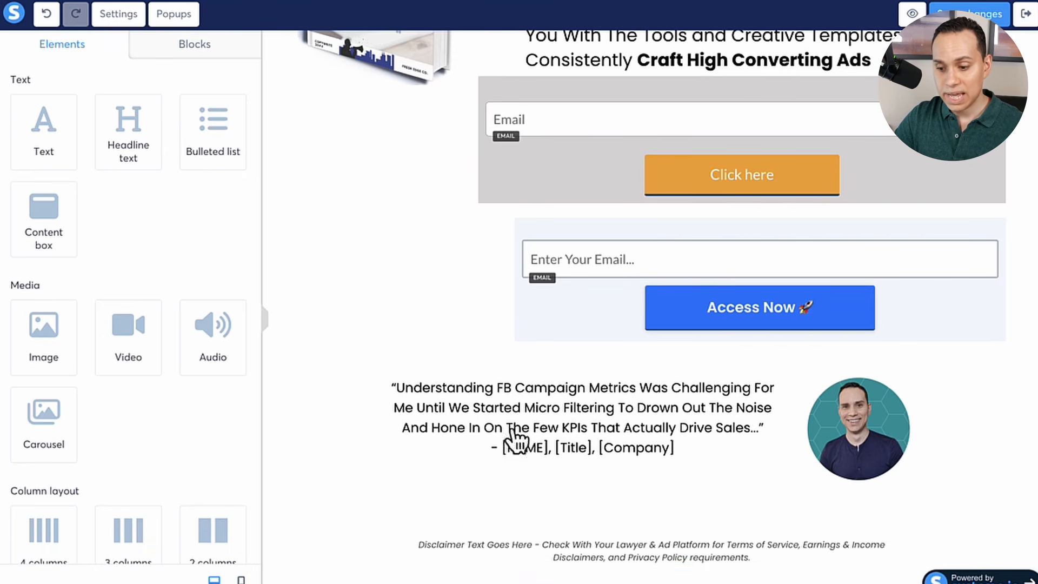
Step: Delete the gray row containing the email input and the orange Click here button
{"action": "scroll", "coordinate": [528, 383], "scroll_direction": "up", "scroll_amount": 7}
{"action": "scroll", "coordinate": [929, 305], "scroll_direction": "down", "scroll_amount": 3}
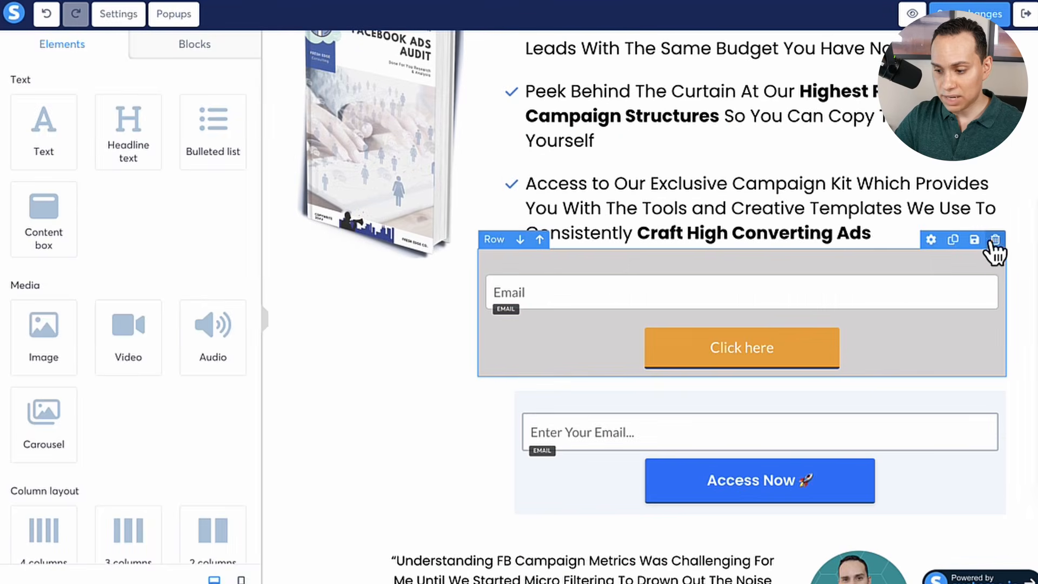
{"action": "left_click", "coordinate": [995, 241]}
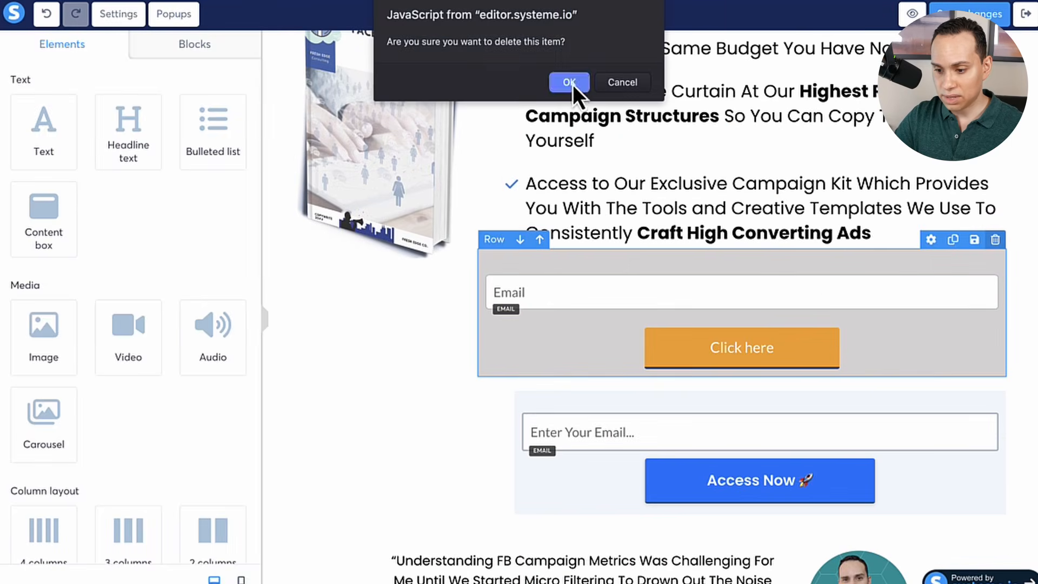
{"action": "left_click", "coordinate": [571, 82]}
Step: Preview the landing page, dismiss the preview-mode notice and look over the whole layout down to the disclaimer
{"action": "scroll", "coordinate": [714, 297], "scroll_direction": "up", "scroll_amount": 5}
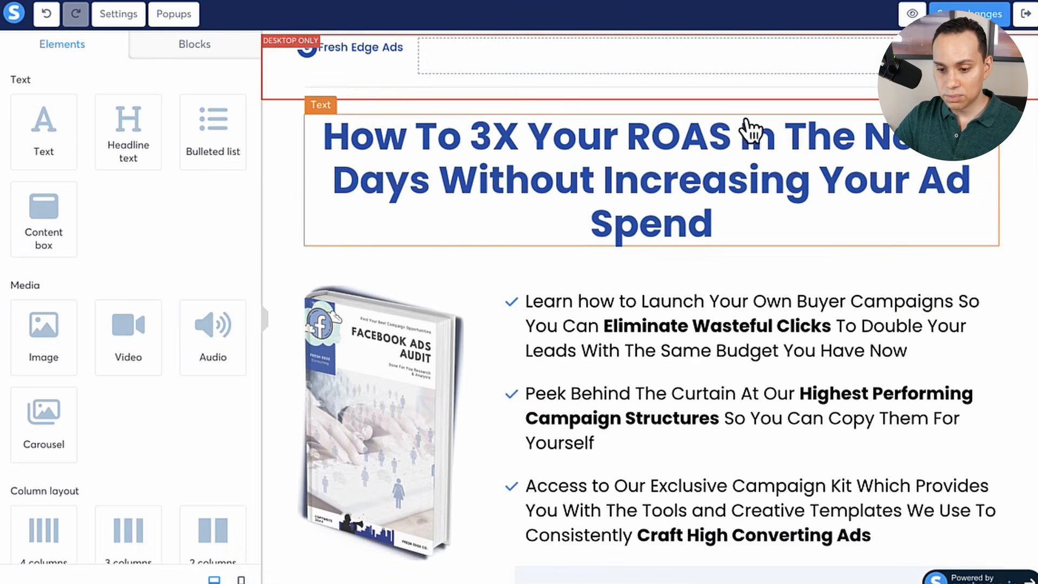
{"action": "left_click", "coordinate": [912, 15]}
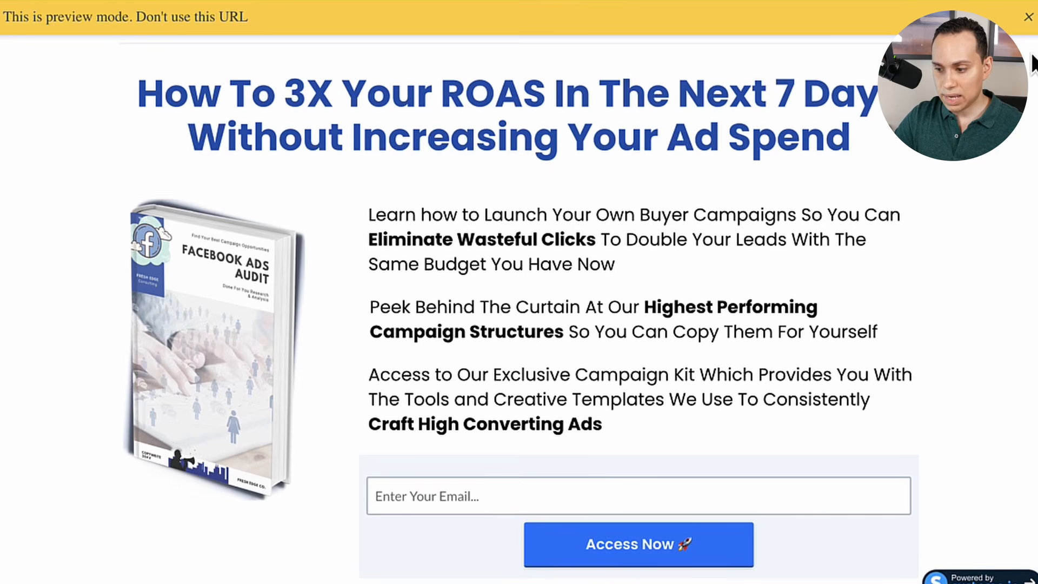
{"action": "left_click", "coordinate": [1029, 18]}
{"action": "scroll", "coordinate": [482, 286], "scroll_direction": "down", "scroll_amount": 4}
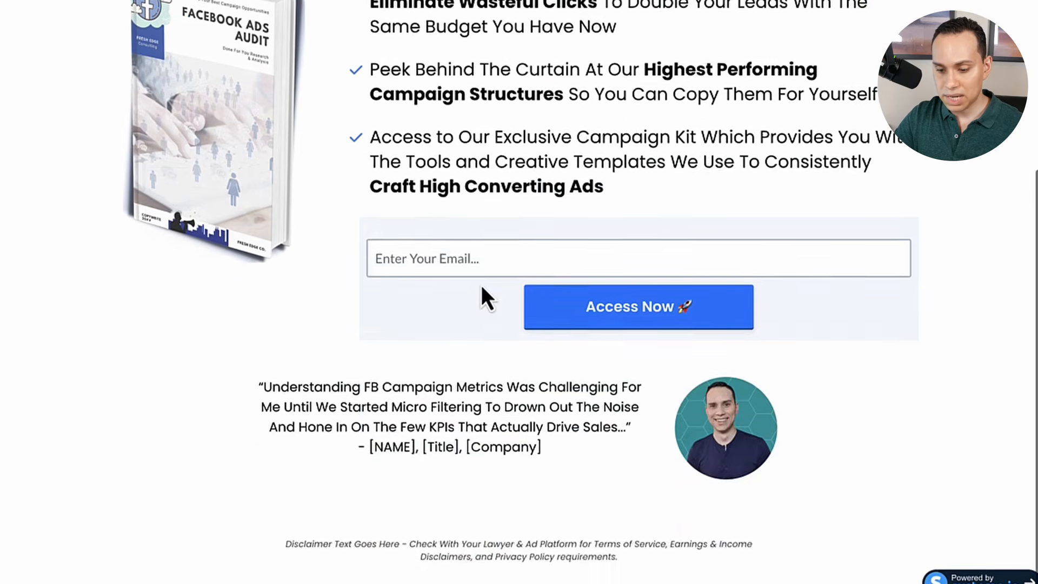
{"action": "scroll", "coordinate": [483, 292], "scroll_direction": "up", "scroll_amount": 4}
{"action": "scroll", "coordinate": [481, 284], "scroll_direction": "down", "scroll_amount": 1}
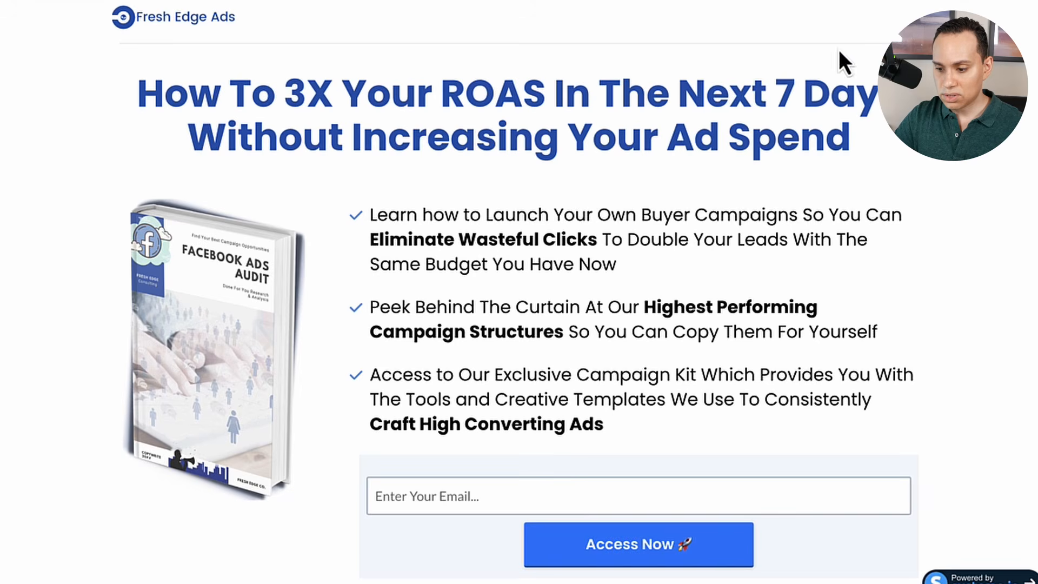
Step: Read through the headline in the preview and continue to the bullets, email form and testimonial
{"action": "left_click_drag", "start_coordinate": [135, 104], "coordinate": [863, 143]}
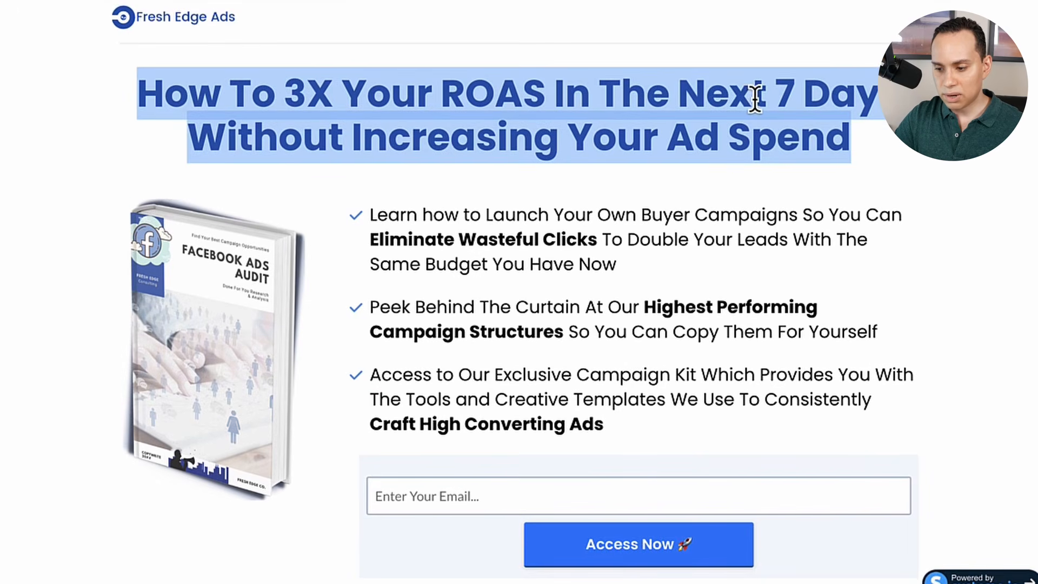
{"action": "left_click", "coordinate": [753, 99]}
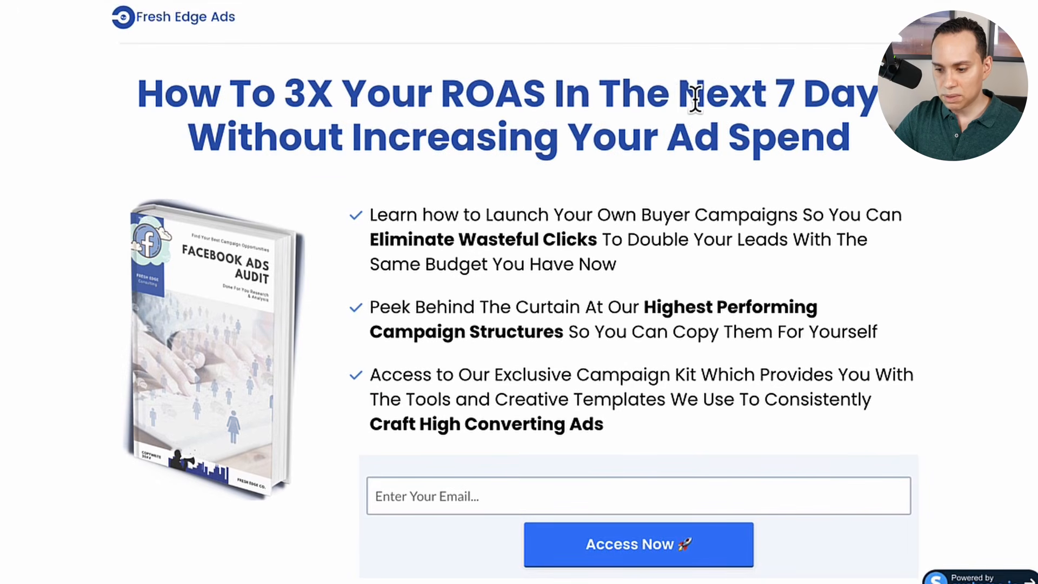
{"action": "left_click_drag", "start_coordinate": [678, 96], "coordinate": [844, 132]}
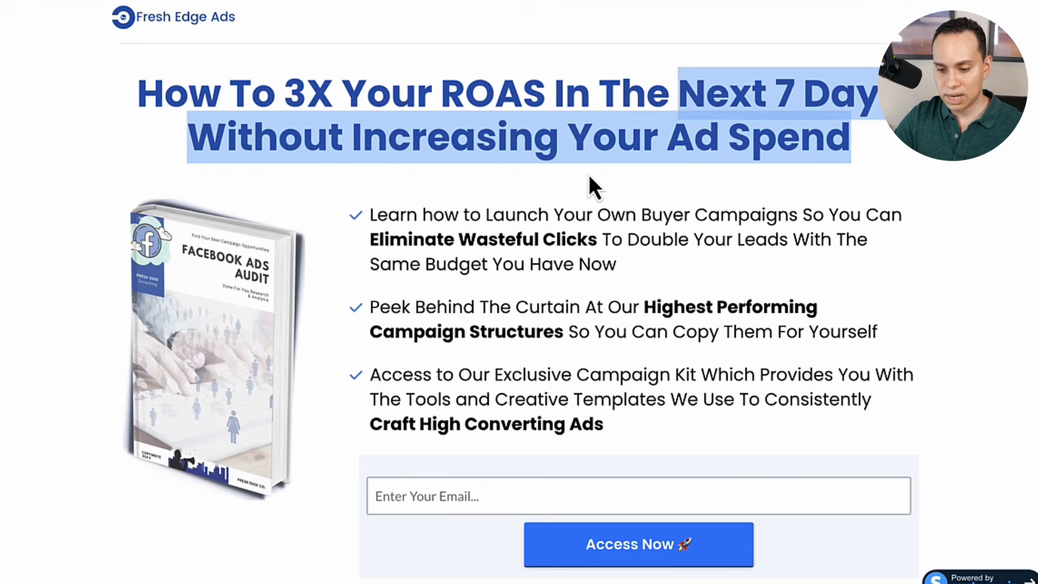
{"action": "left_click", "coordinate": [537, 186]}
{"action": "scroll", "coordinate": [538, 186], "scroll_direction": "down", "scroll_amount": 3}
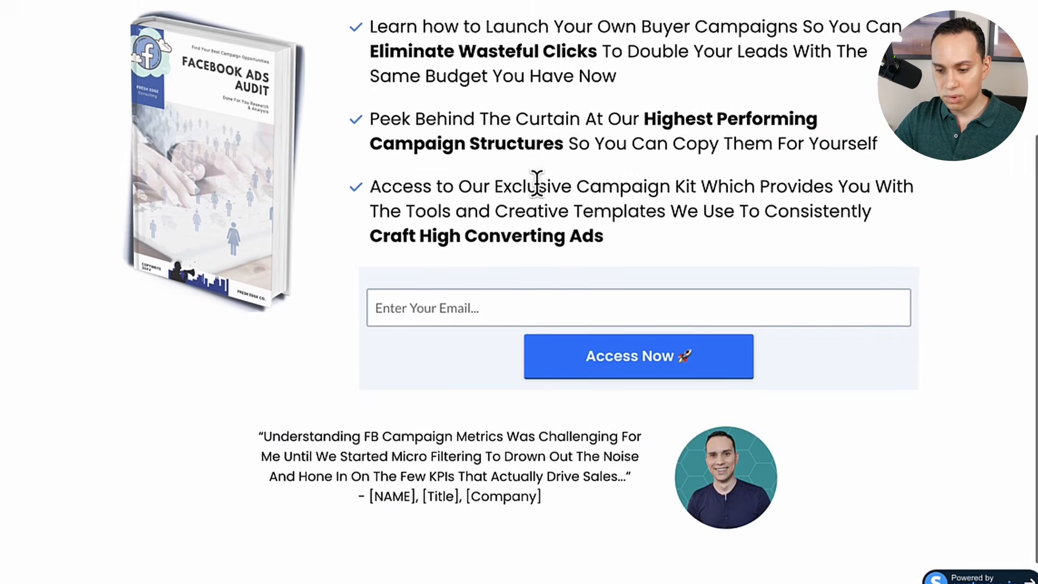